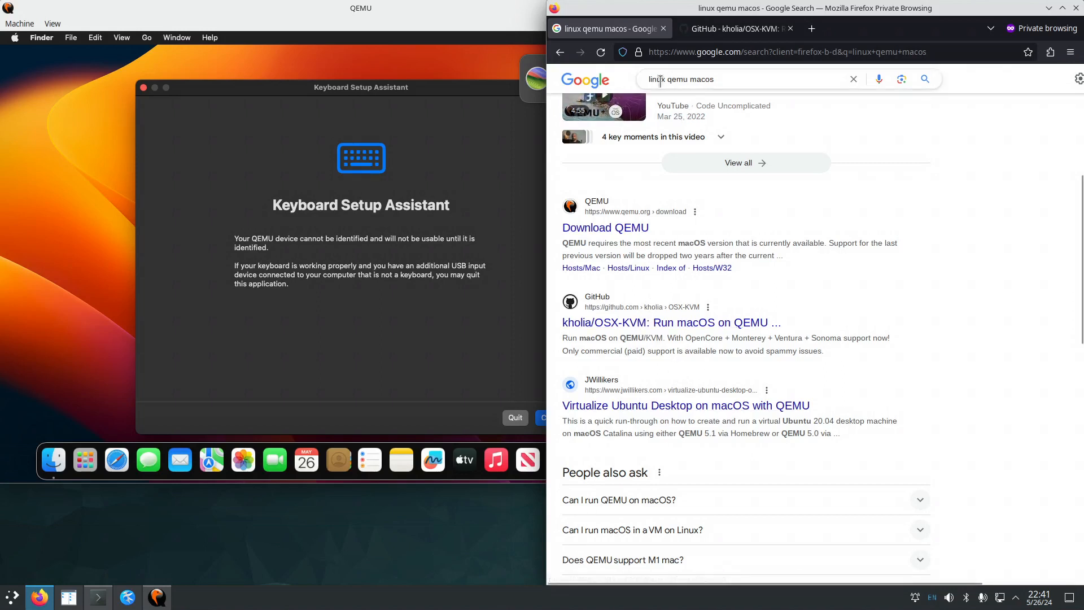
Open the kholia/OSX-KVM search result in a new tab and switch to it.
right_click(677, 322)
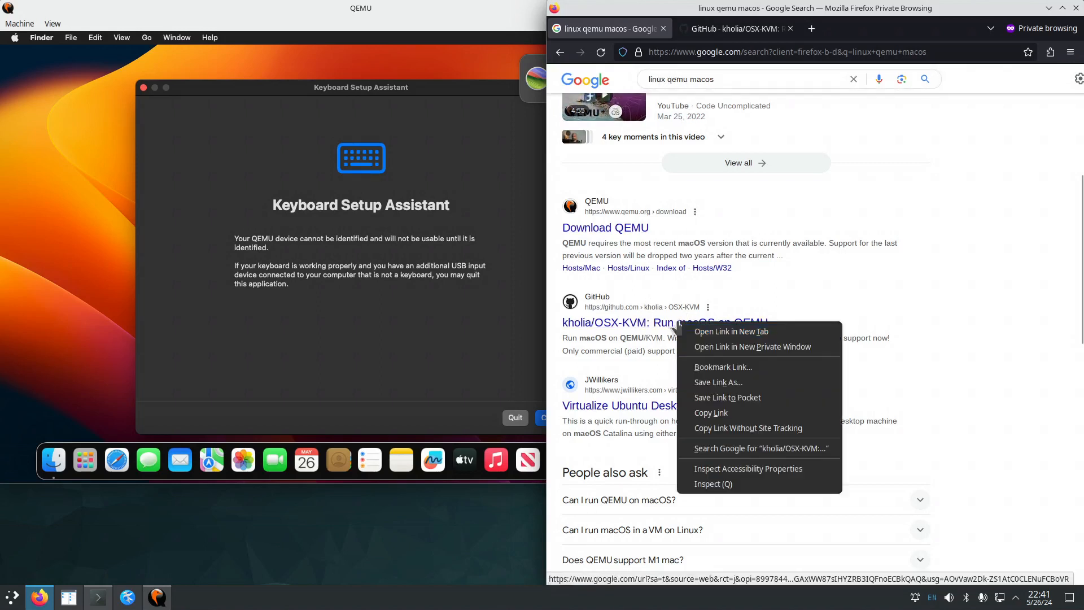
left_click(700, 330)
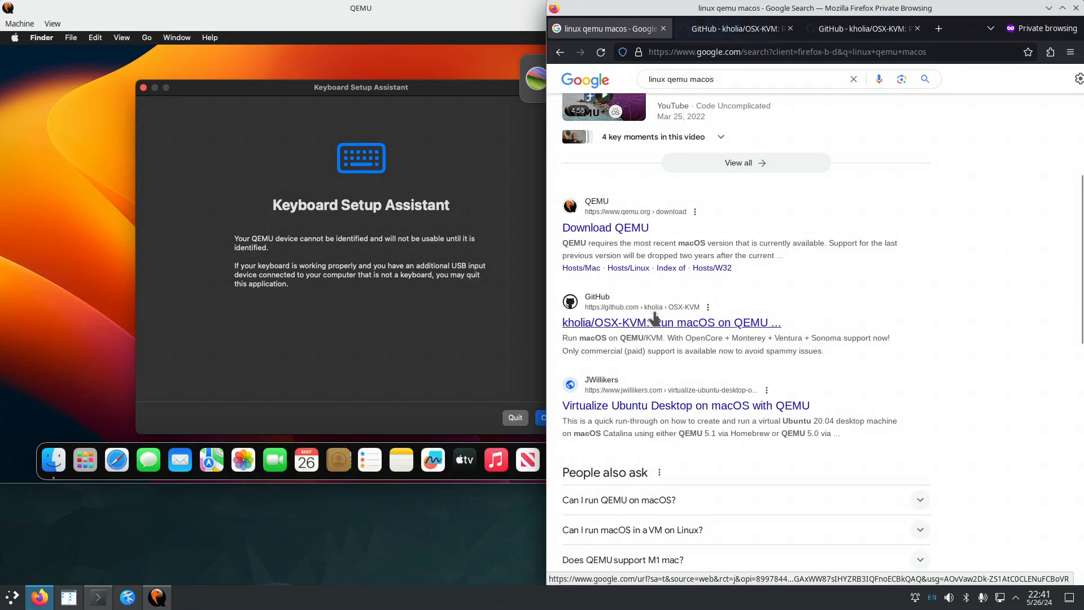
left_click(741, 30)
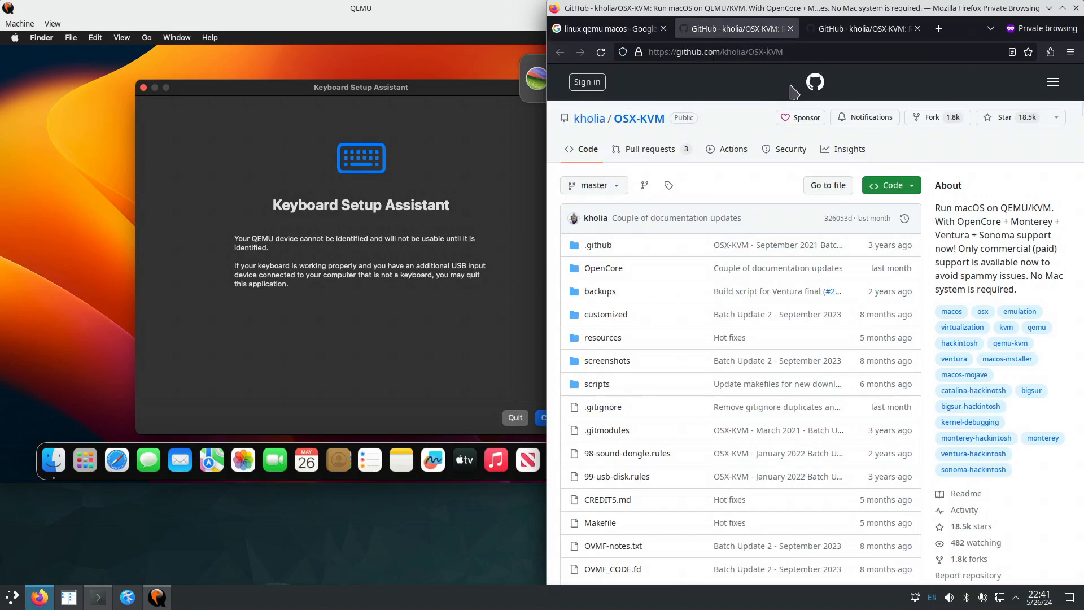
Scroll through the OSX-KVM README, then bring the QEMU VM window forward.
scroll(979, 371, "down", 2)
scroll(979, 371, "down", 15)
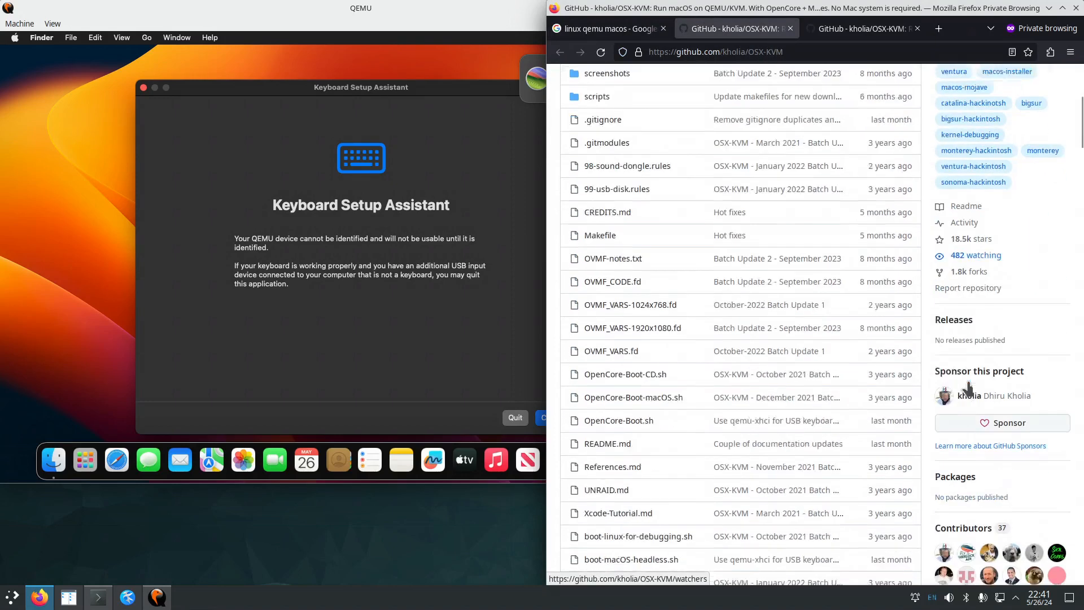
scroll(973, 389, "down", 5)
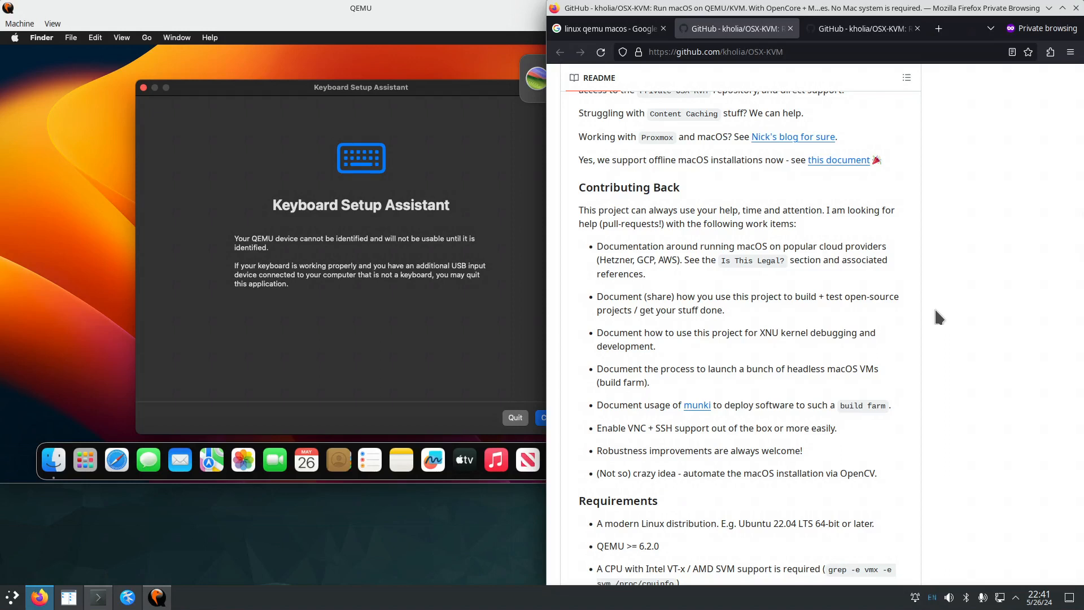
left_click(401, 12)
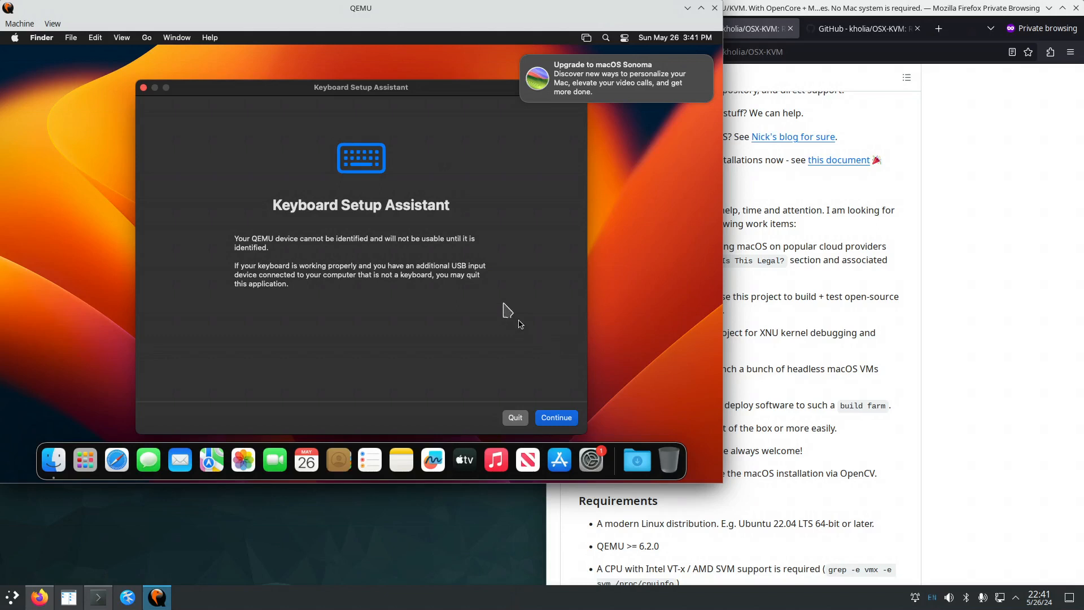
Move the Keyboard Setup Assistant left and view, then close, the About Finder window.
left_click_drag(362, 92, 259, 81)
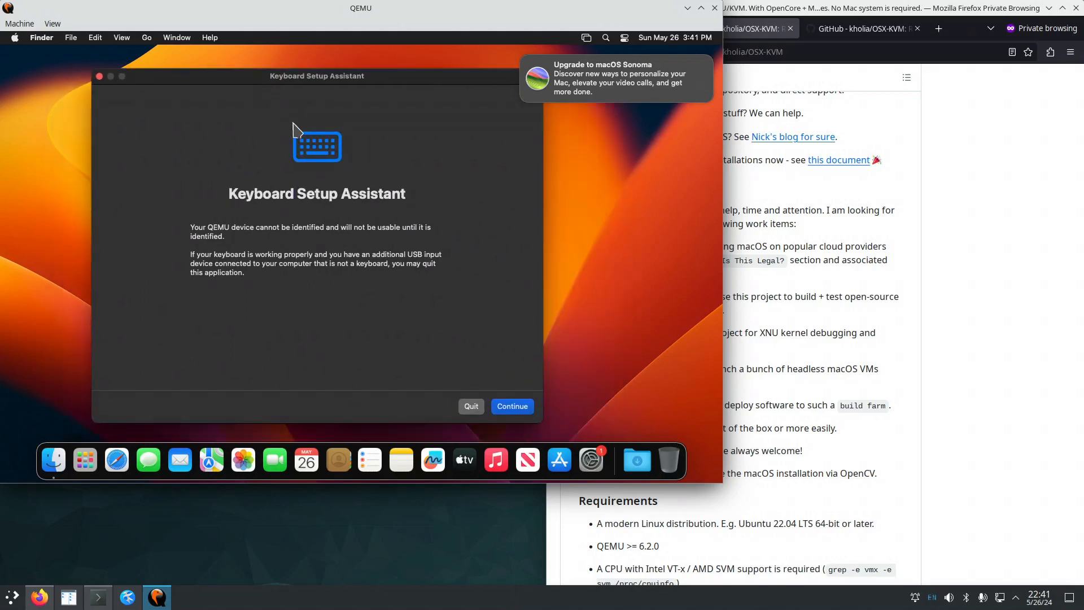
left_click(42, 37)
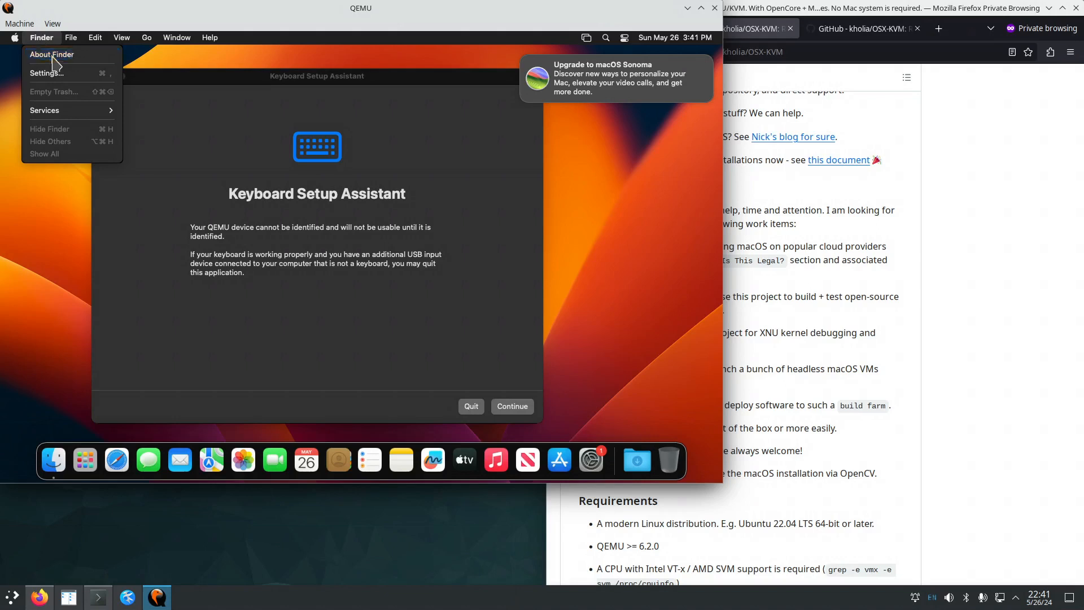
left_click(53, 56)
left_click(281, 105)
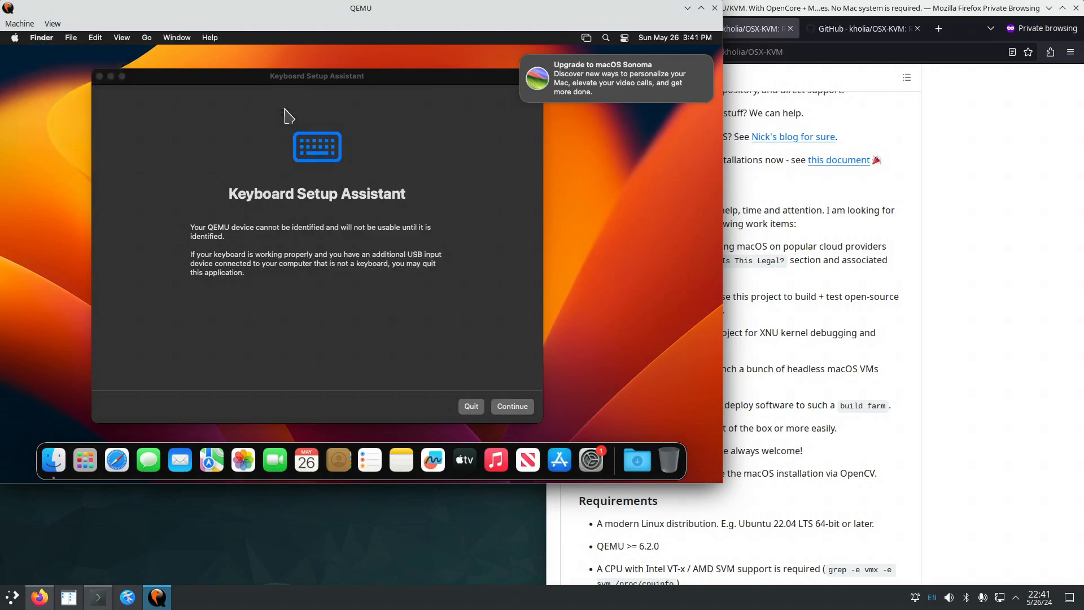
Open and dismiss the Apple menu, then nudge the QEMU window slightly right.
left_click(15, 37)
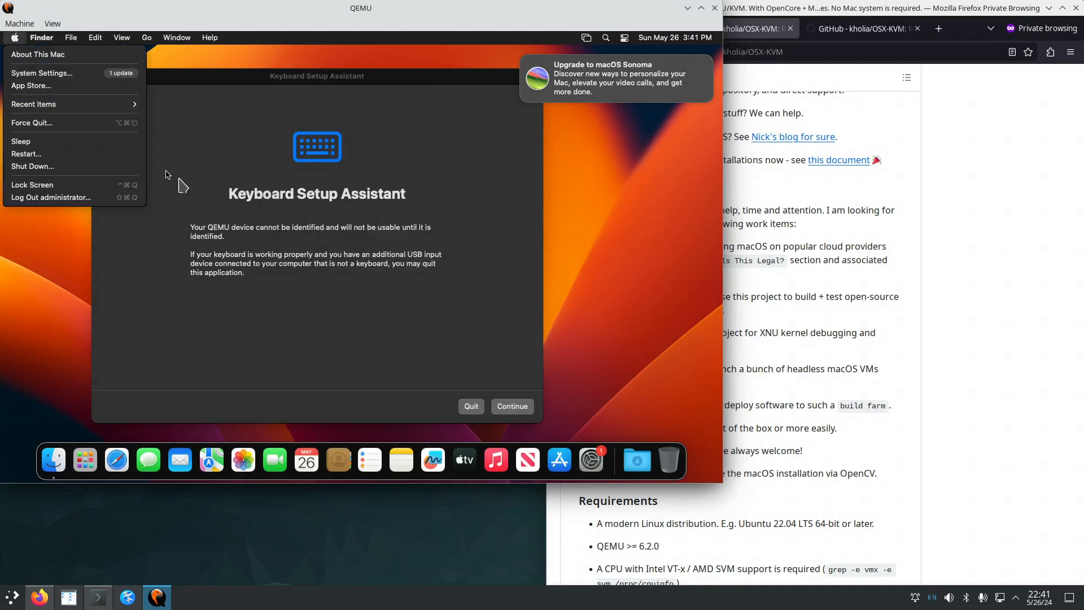
left_click(379, 253)
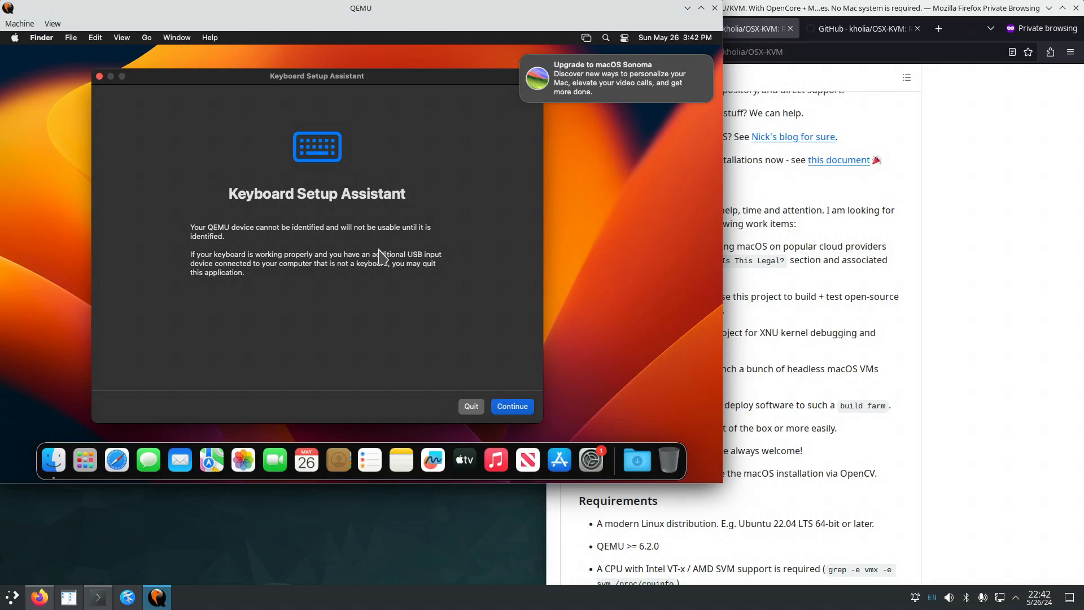
mouse_move(366, 10)
left_mouse_down()
mouse_move(394, 27)
mouse_move(342, 7)
mouse_move(358, 8)
left_mouse_up()
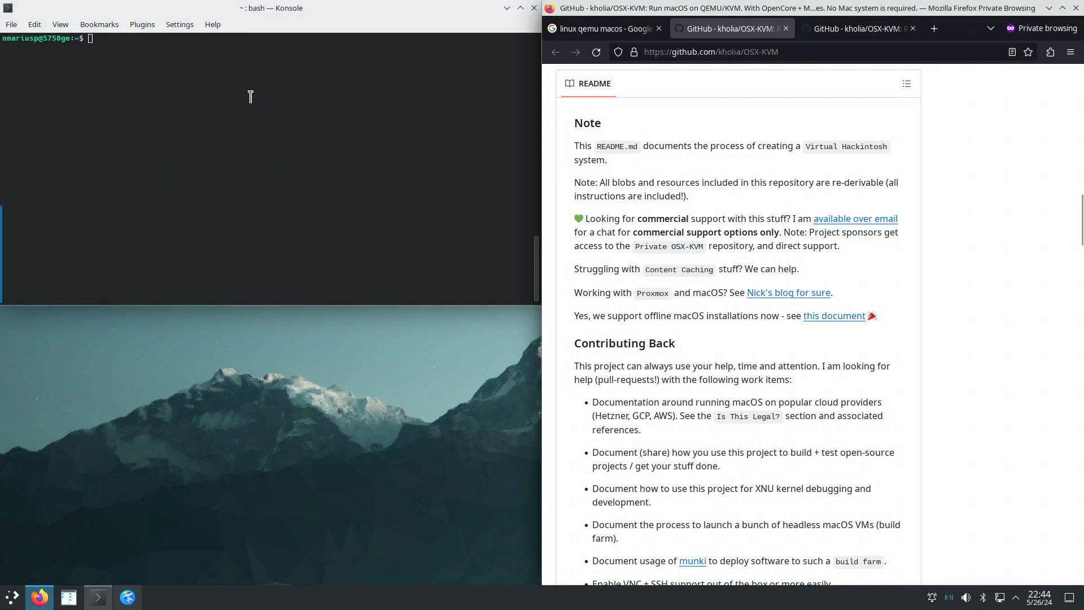
Untile and enlarge Konsole, scroll the README to Requirements, and select the Ubuntu 22.04 text.
left_click_drag(251, 13, 48, 204)
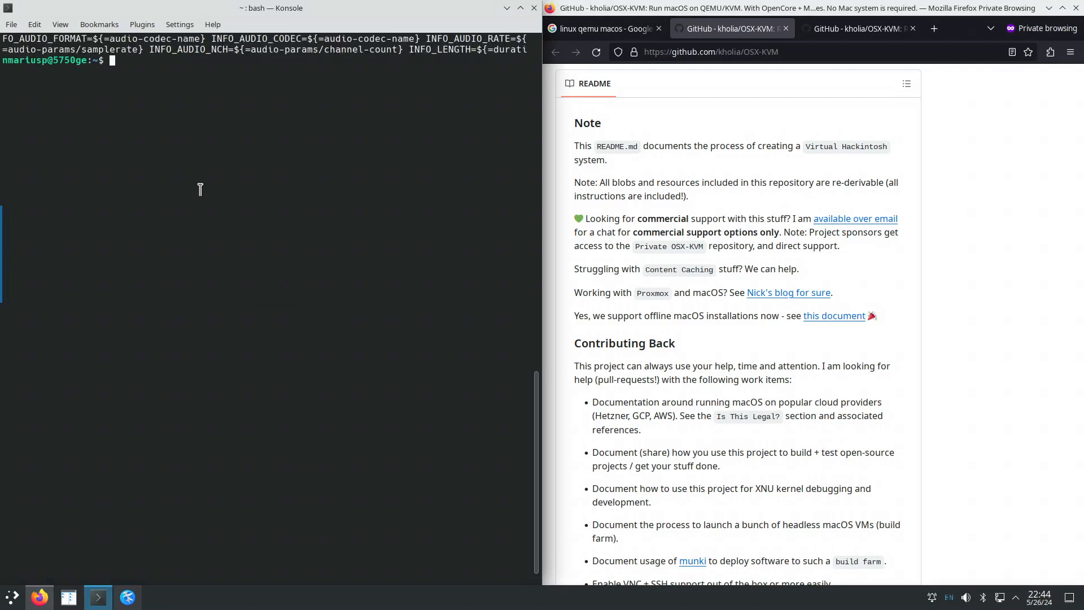
scroll(700, 405, "down", 3)
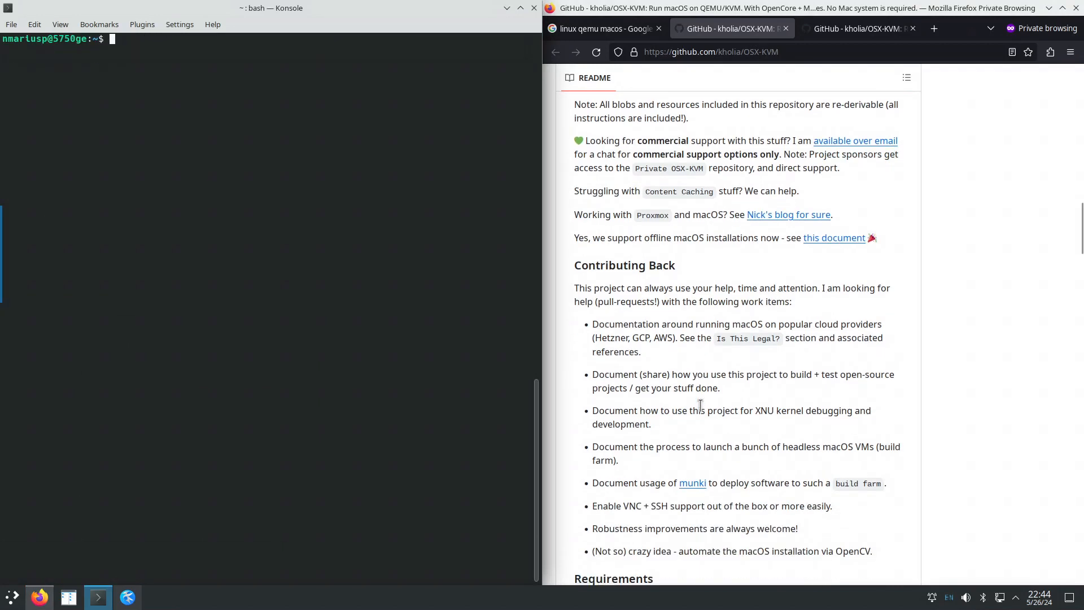
scroll(700, 404, "down", 9)
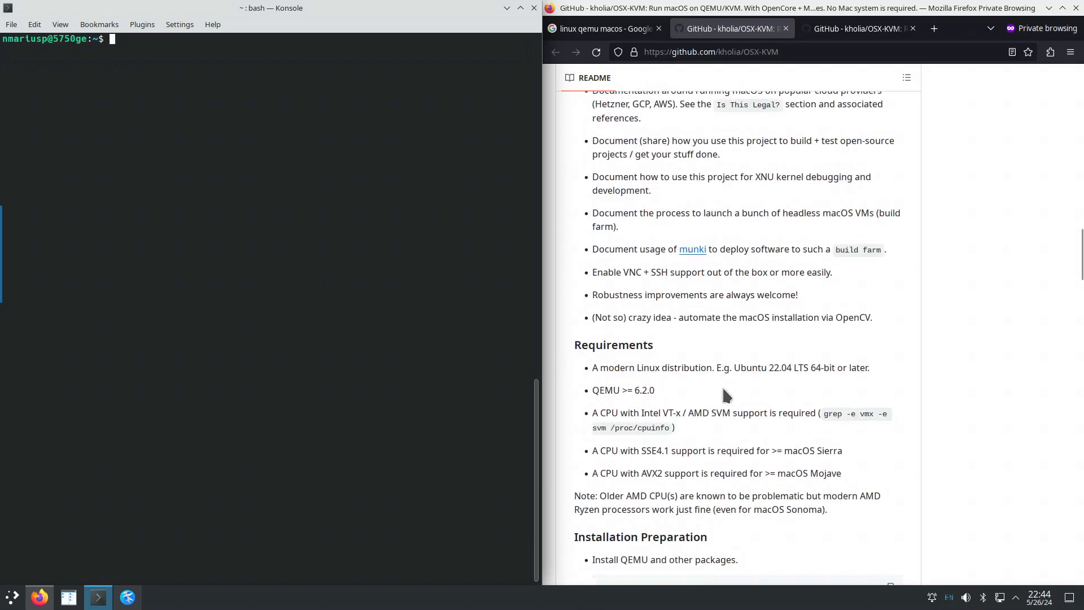
left_click_drag(735, 368, 829, 368)
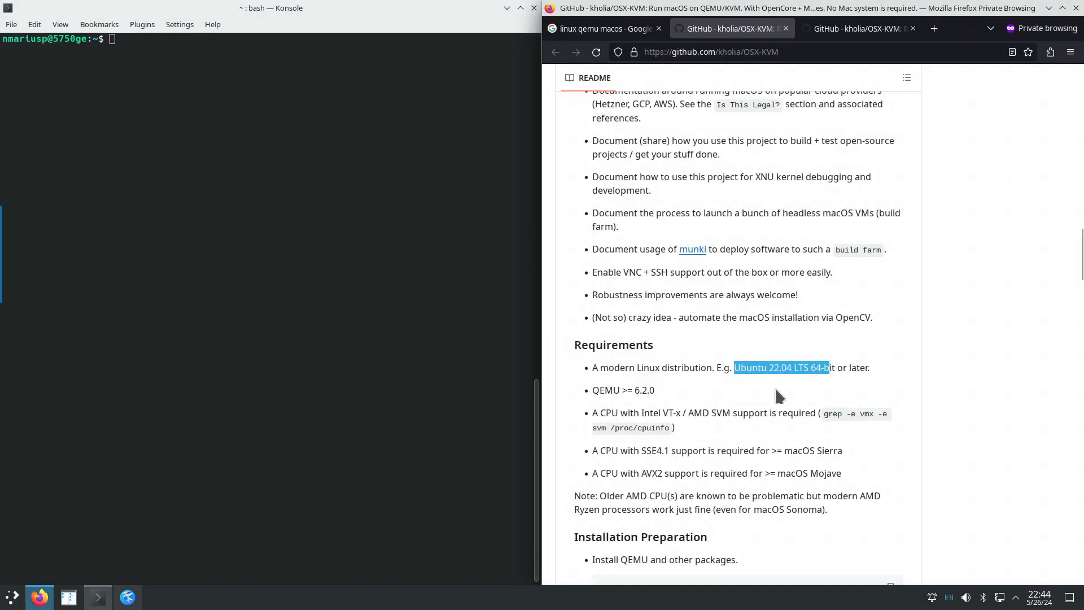
left_click(826, 368, "shift")
left_click(828, 367, "shift")
Select the QEMU through SSE4.1 requirement lines, then highlight SSE4.1 alone.
left_click_drag(594, 389, 851, 482)
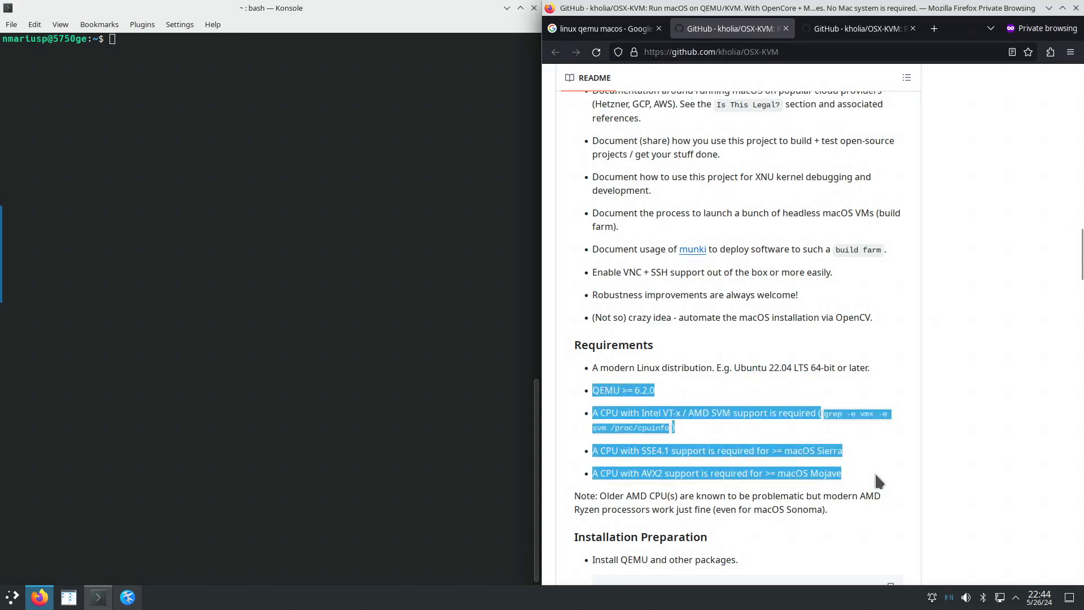
left_click(879, 482)
scroll(809, 436, "down", 3)
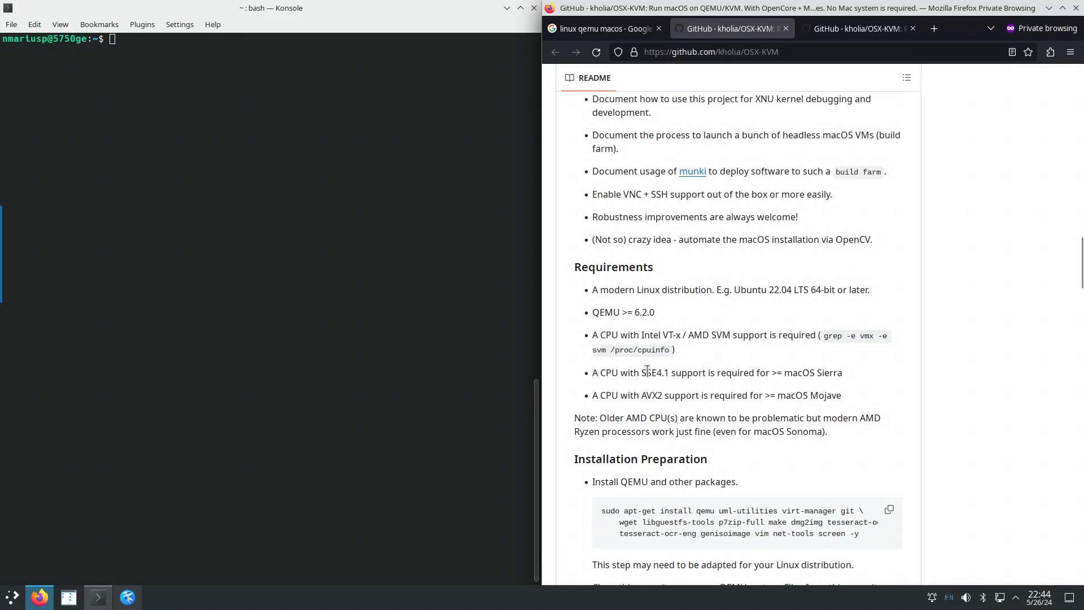
left_click_drag(641, 372, 669, 373)
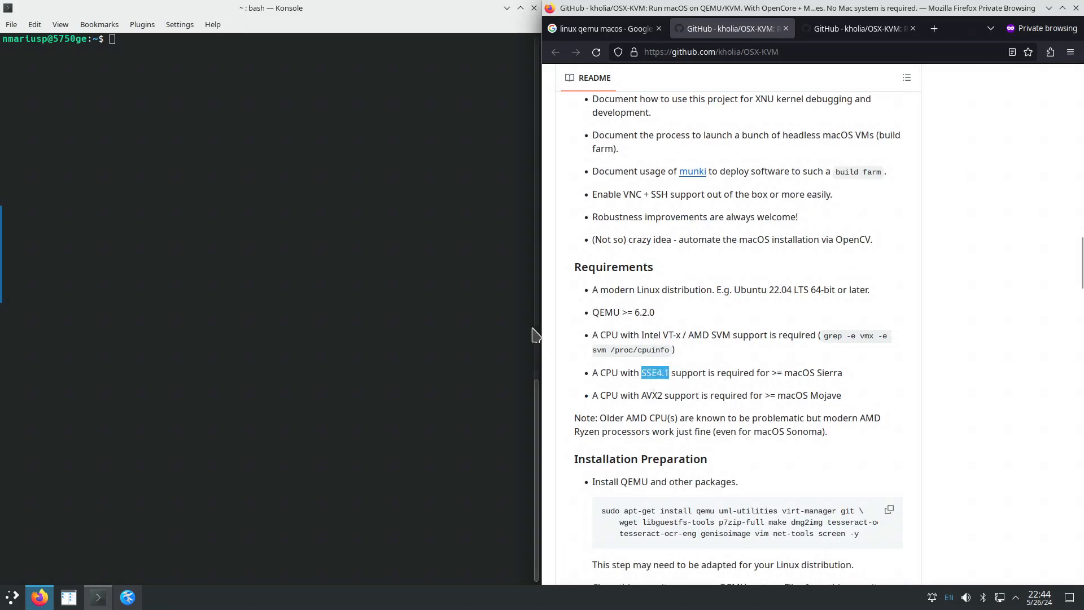
left_click(236, 74)
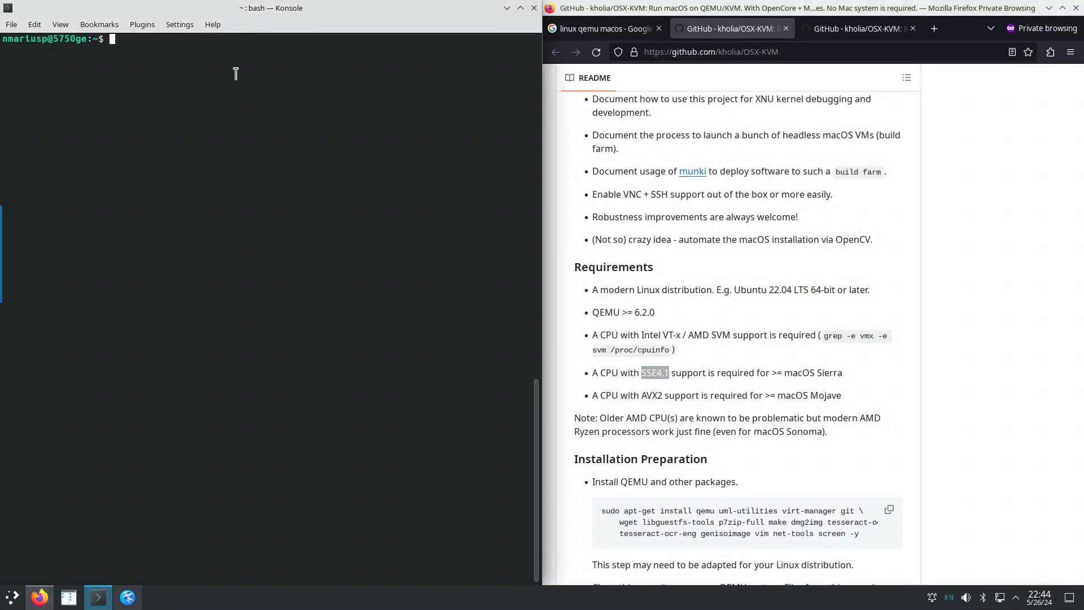
Run cat /proc/cpuinfo | grep svm in Konsole.
type("cat /proc/cp")
key("Tab")
type("| grep")
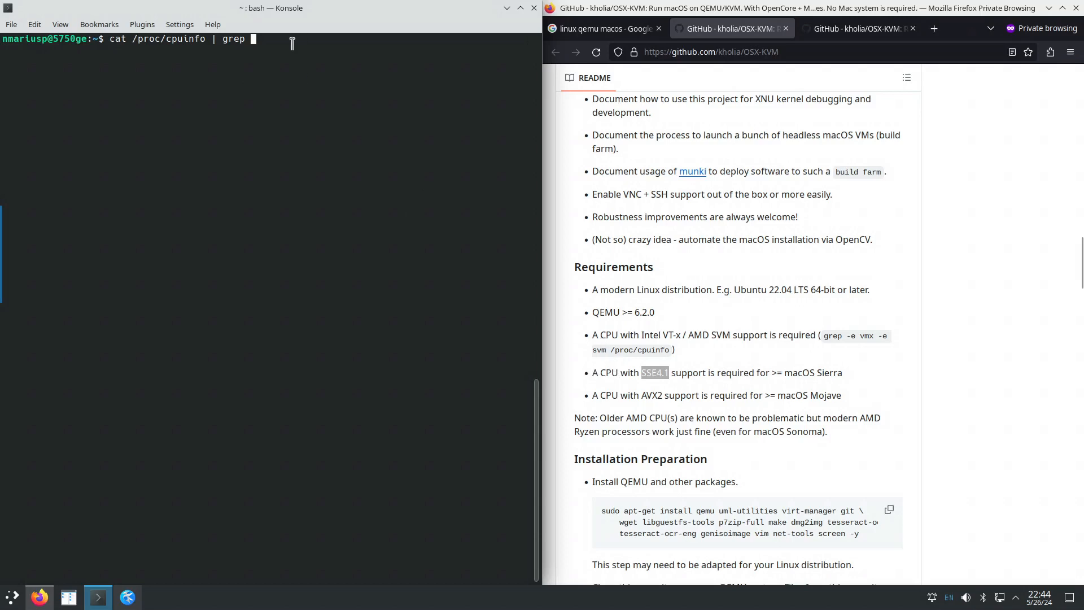
type("svm")
key("Return")
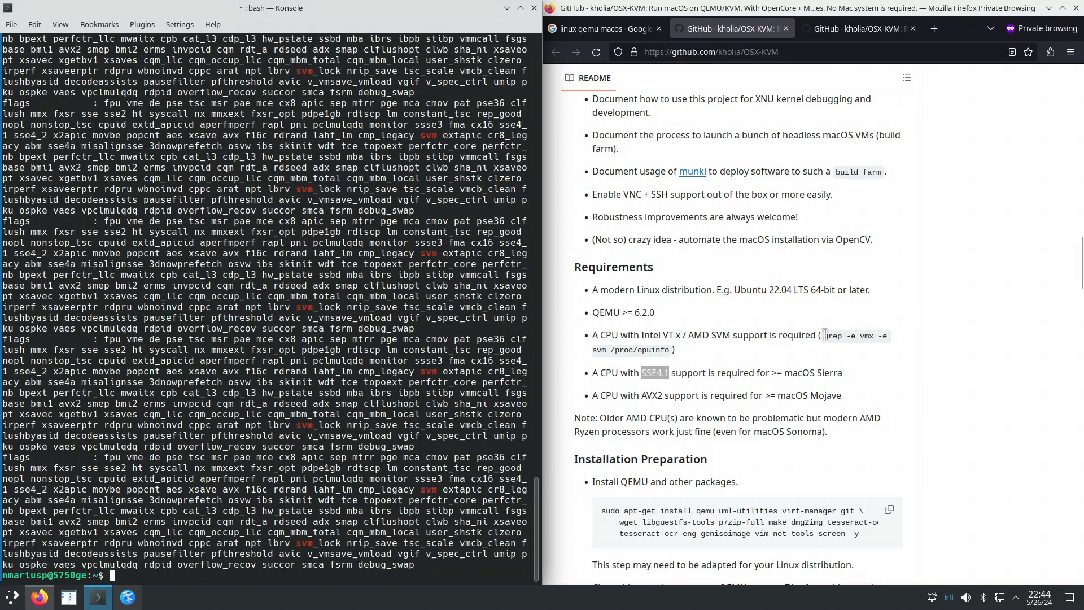
Copy 'grep -e vmx -e svm /proc/cpuinfo' from the README and paste it into Konsole.
left_click_drag(823, 335, 672, 352)
right_click(660, 346)
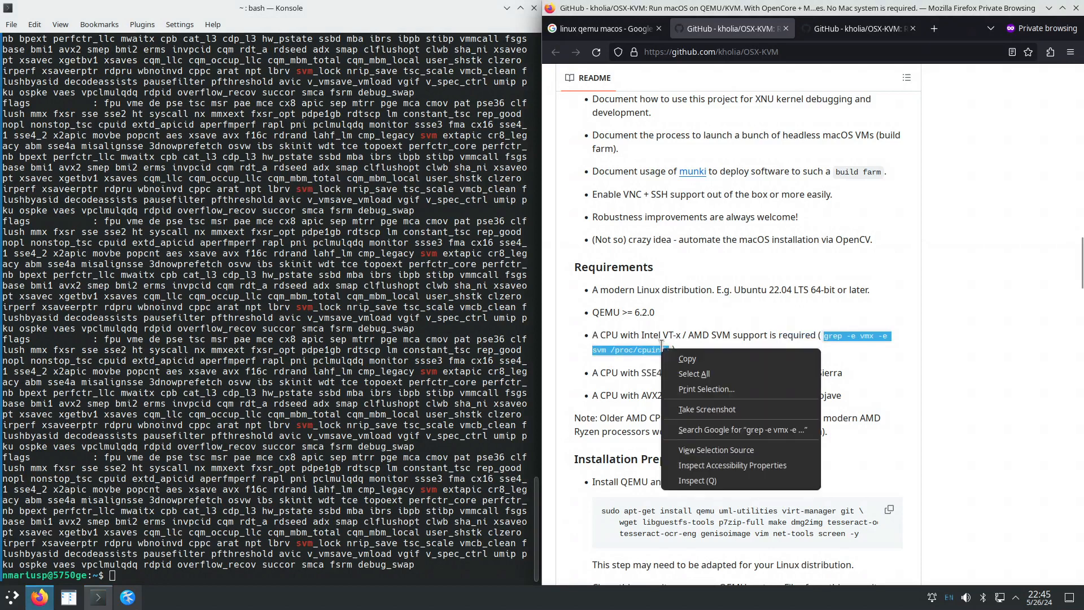
left_click(682, 357)
right_click(415, 489)
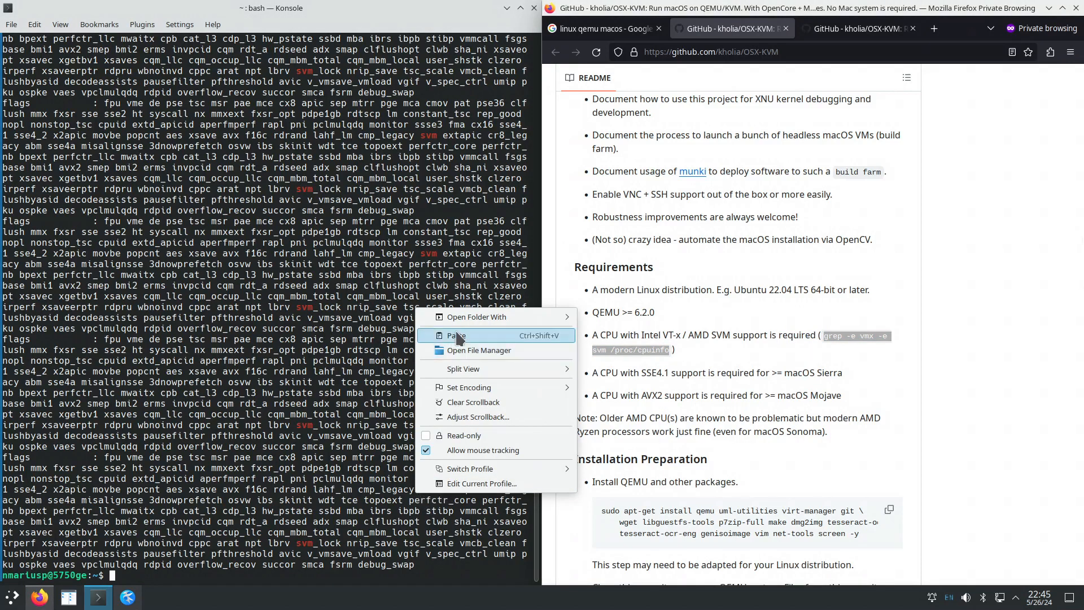
left_click(490, 337)
key("Return")
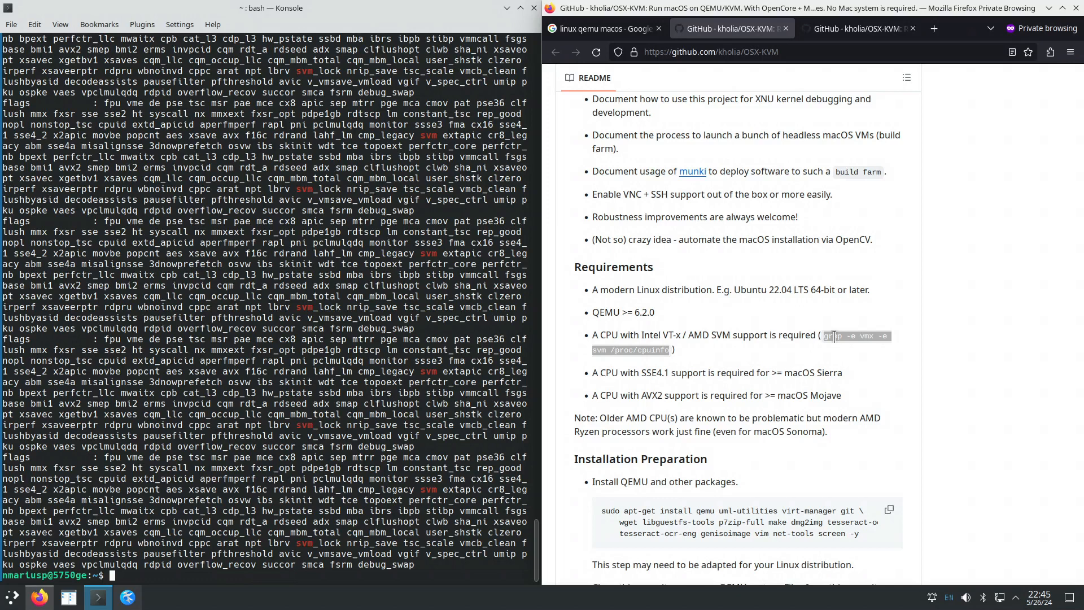
left_click_drag(835, 337, 825, 337)
Rerun the cpuinfo grep filtered for sse and compare sse4_1 with SSE4.1 in the README.
left_click(247, 573)
key("Up")
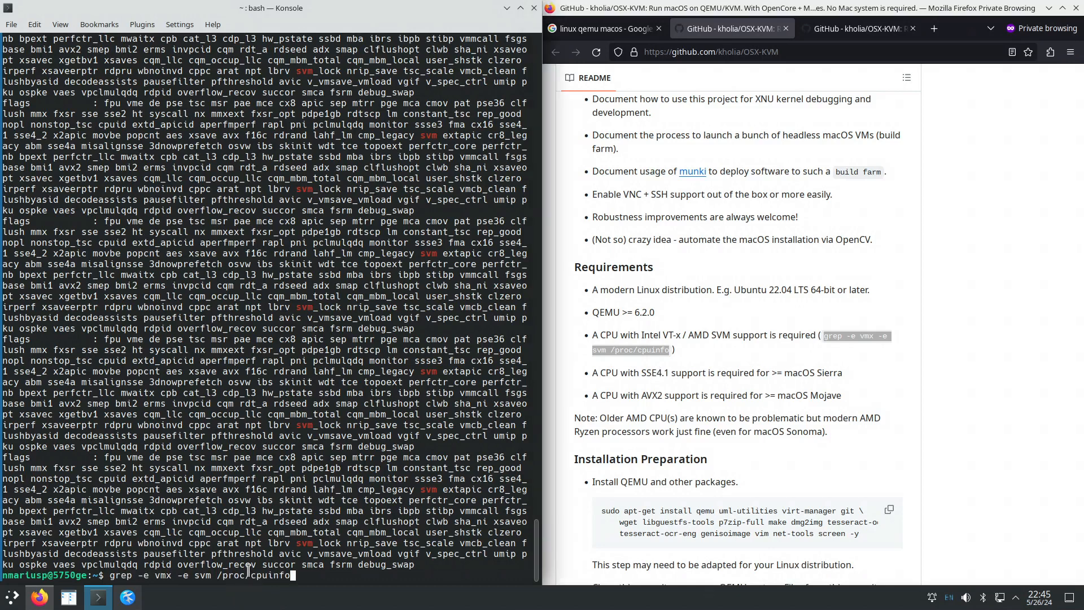
key("Up")
key("BackSpace")
key("BackSpace")
key("BackSpace")
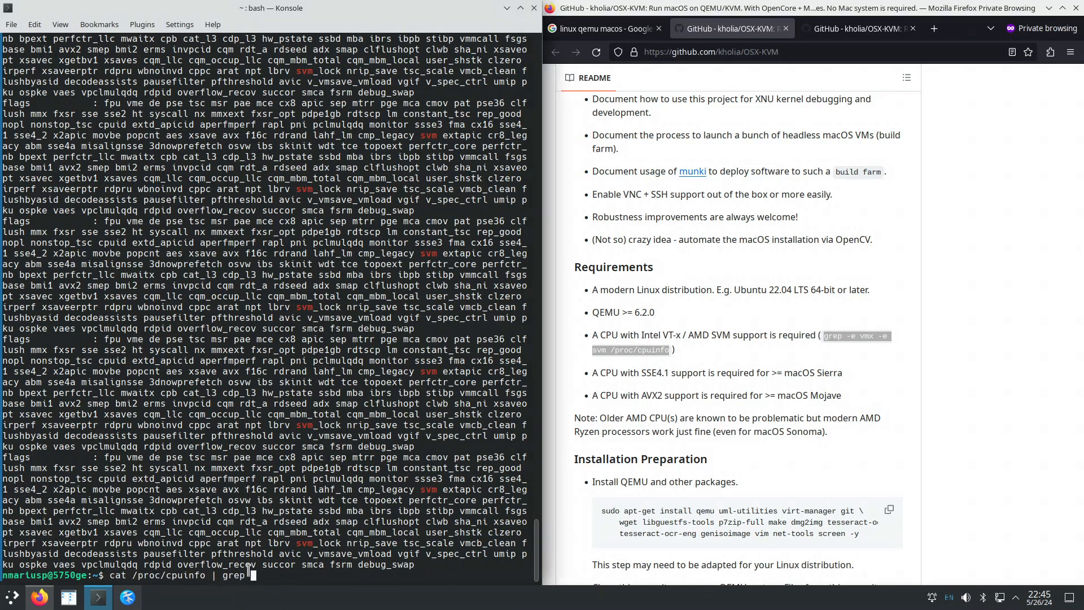
type("sse")
key("Return")
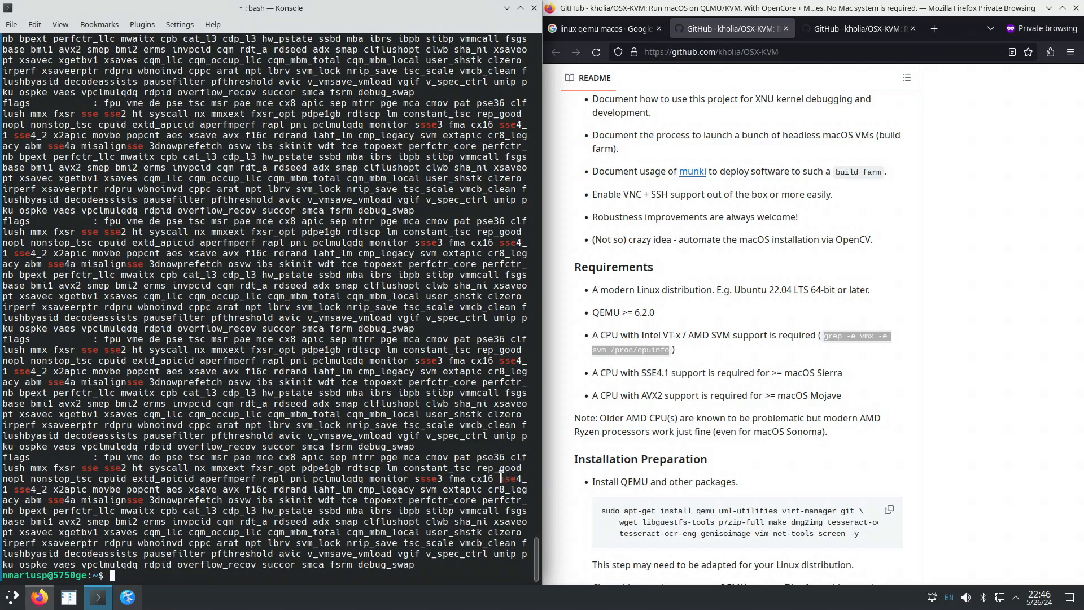
left_click_drag(500, 478, 6, 487)
left_click(687, 369)
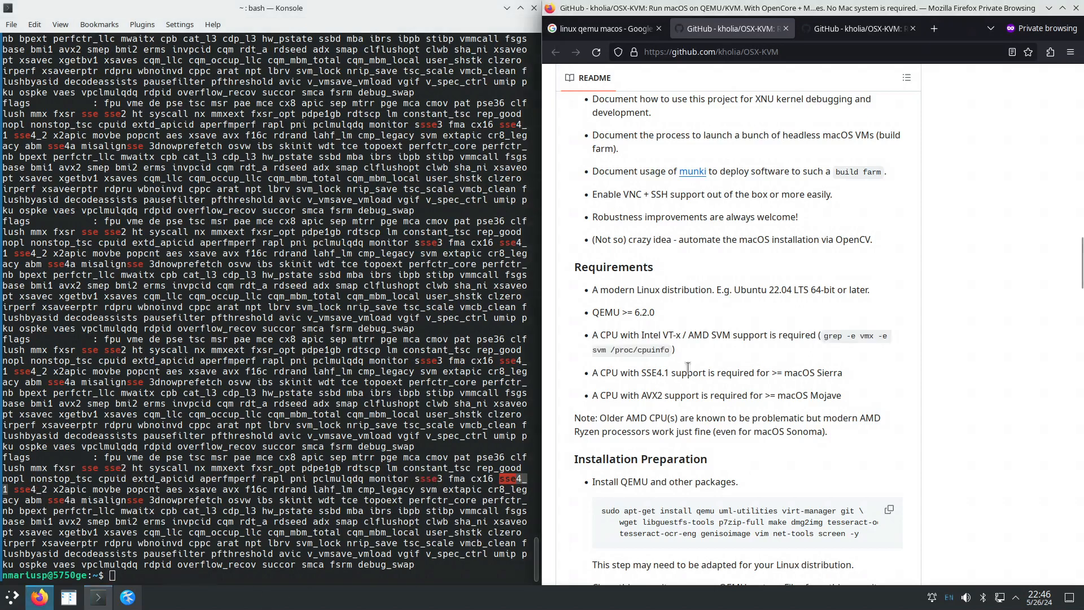
left_click_drag(640, 371, 671, 371)
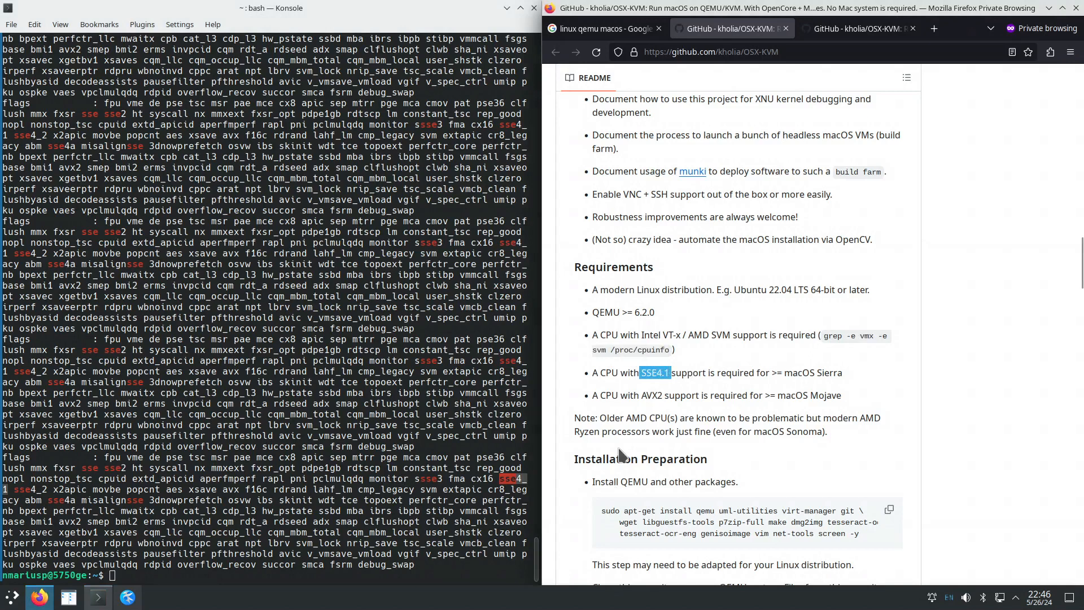
Rerun the cpuinfo grep for avx, highlight AVX2 in the README, and select the 5750ge model name.
left_click(306, 569)
key("Up")
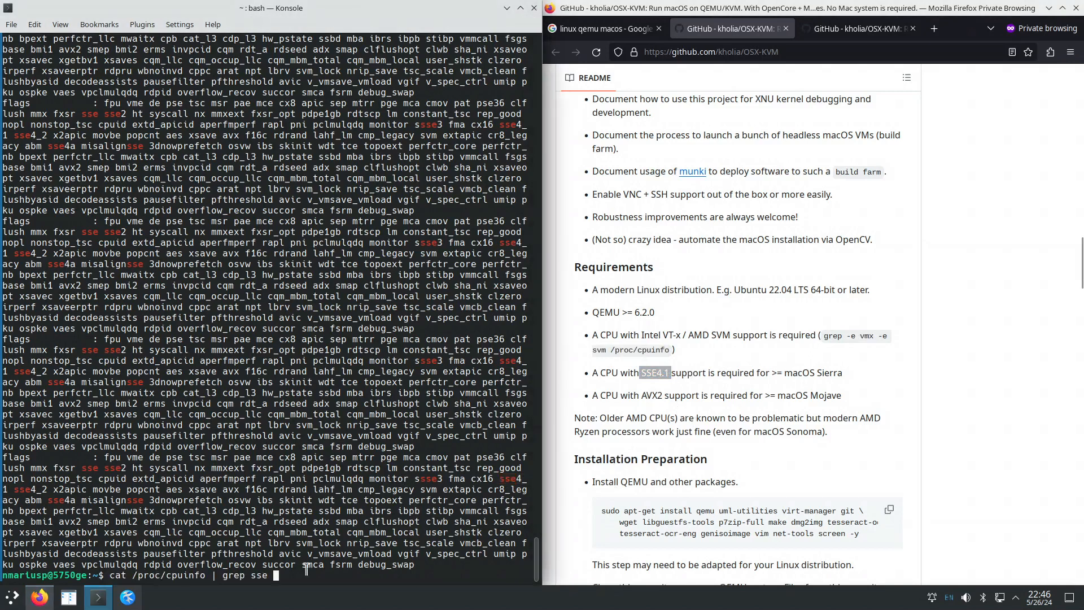
key("BackSpace")
key("BackSpace")
key("BackSpace")
key("BackSpace")
key("BackSpace")
key("BackSpace")
type("avx")
key("Return")
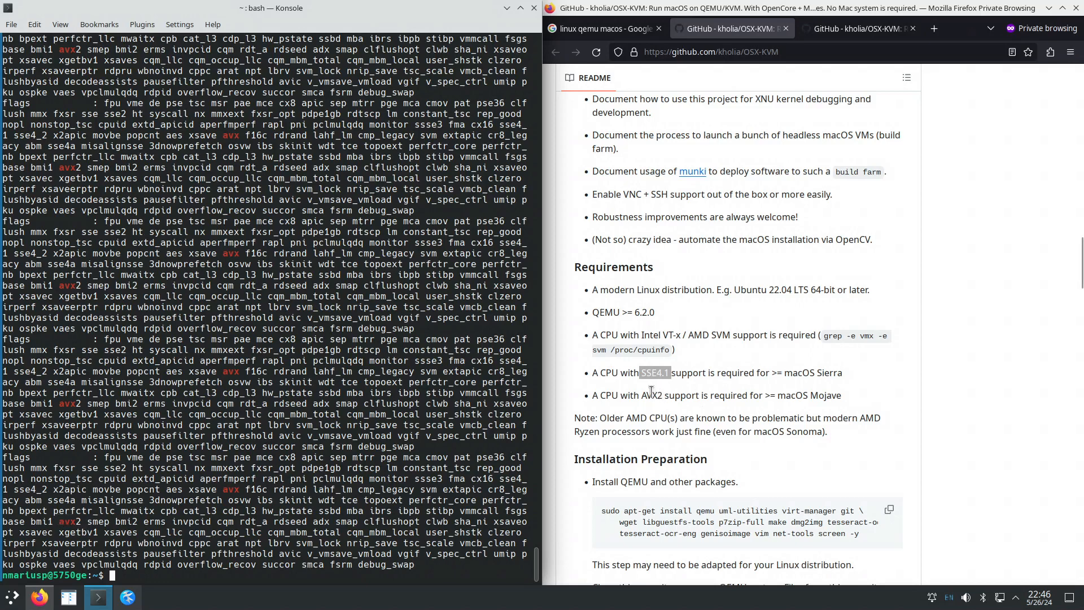
double_click(651, 396)
scroll(732, 471, "down", 3)
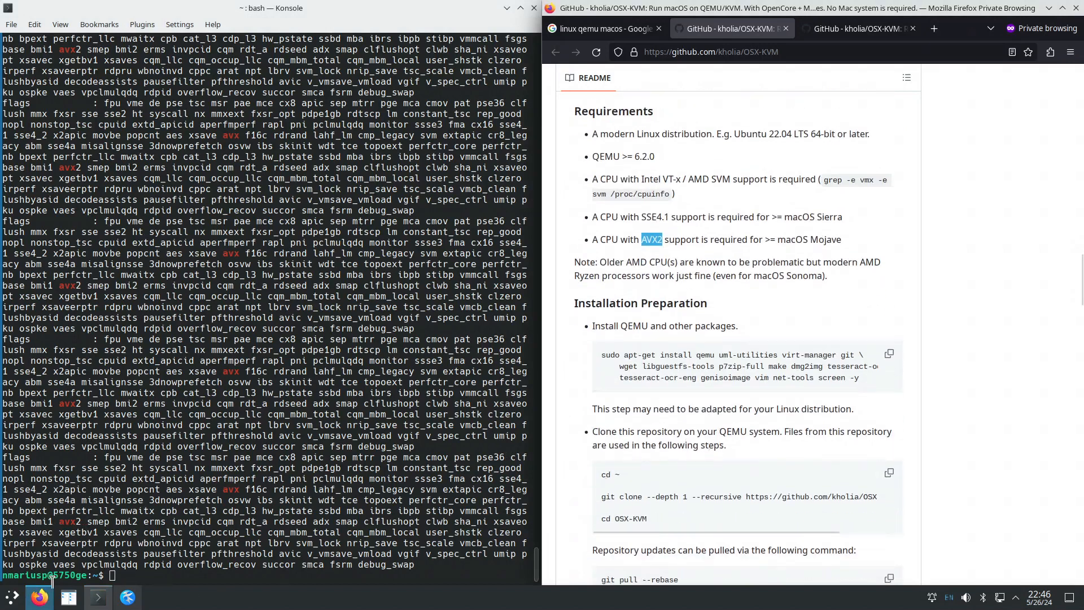
left_click_drag(52, 575, 85, 572)
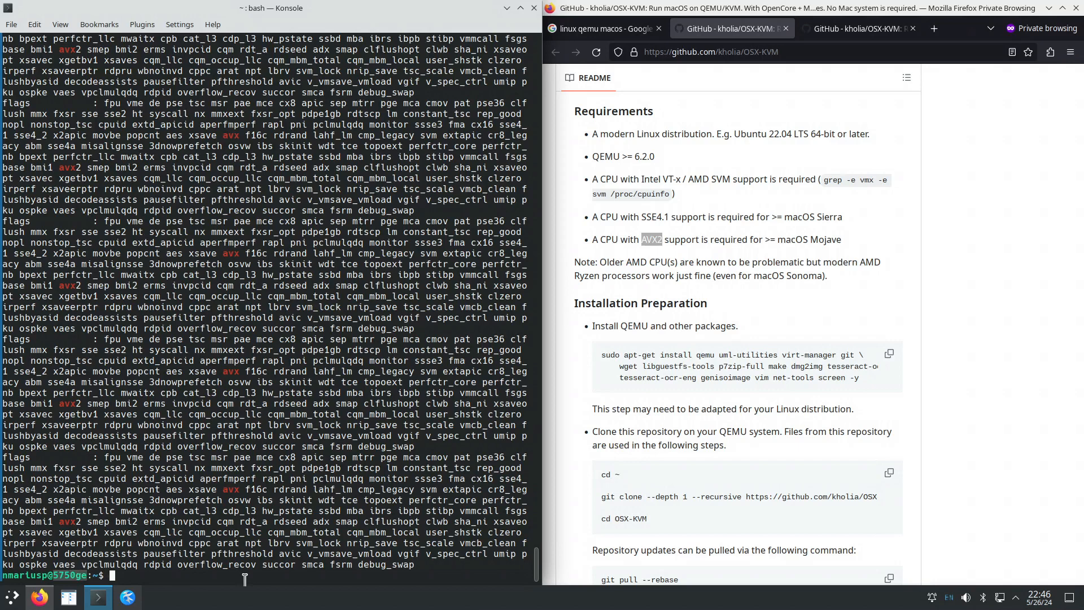
Open the AMD 5750GE result in a new tab and switch to the PassMark benchmark page.
left_click(196, 569)
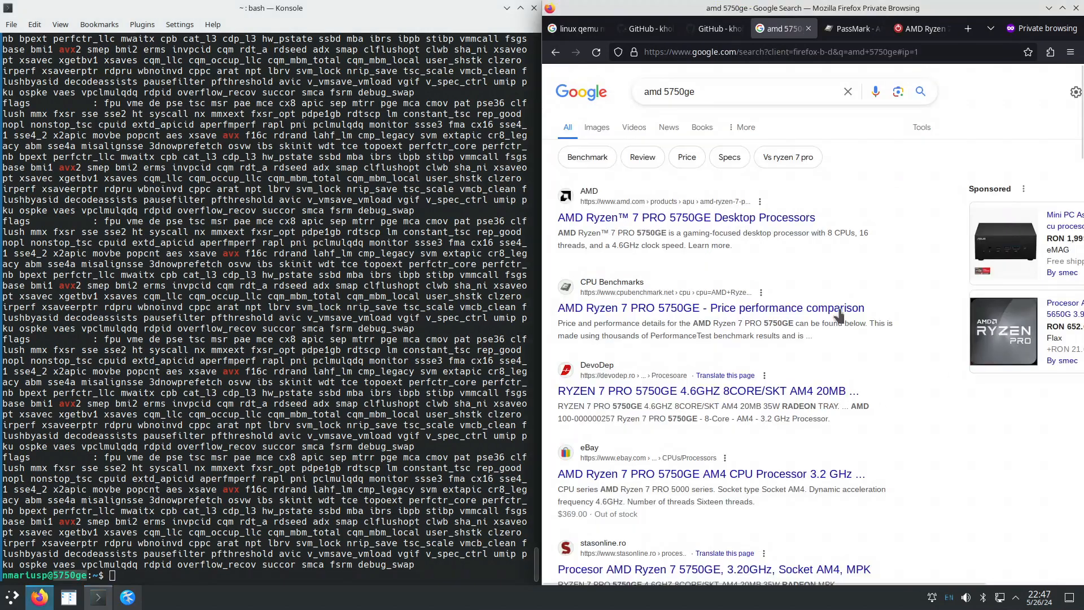
right_click(620, 224)
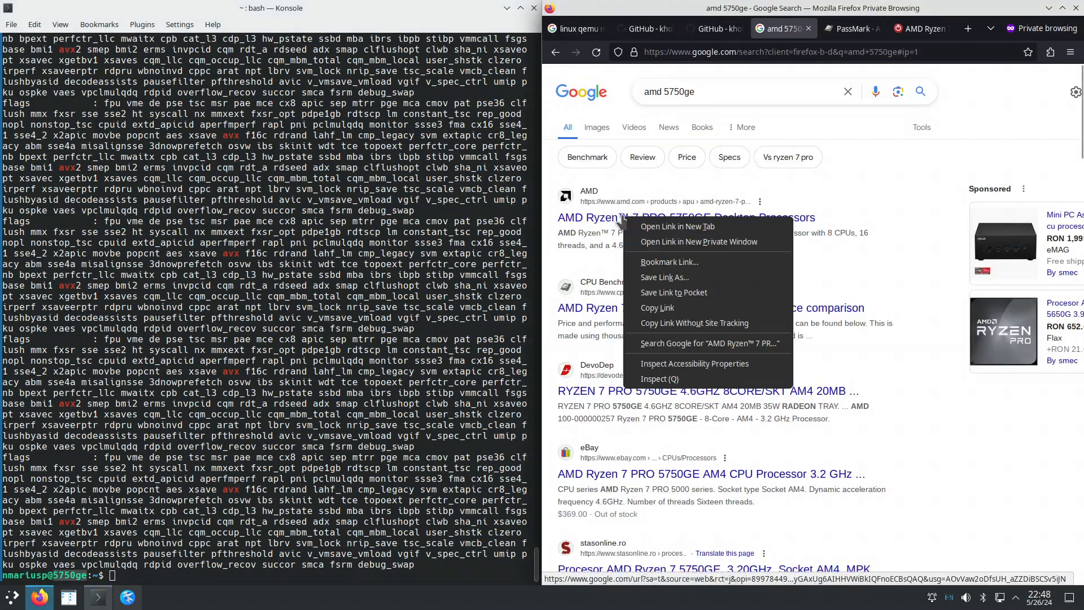
left_click(666, 223)
left_click(803, 31)
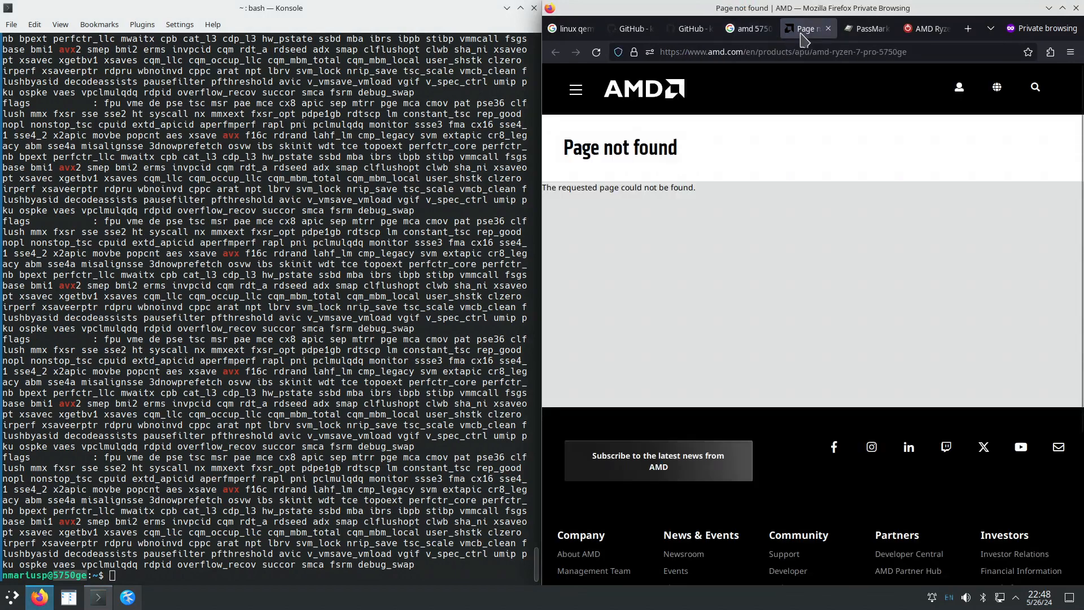
left_click(867, 35)
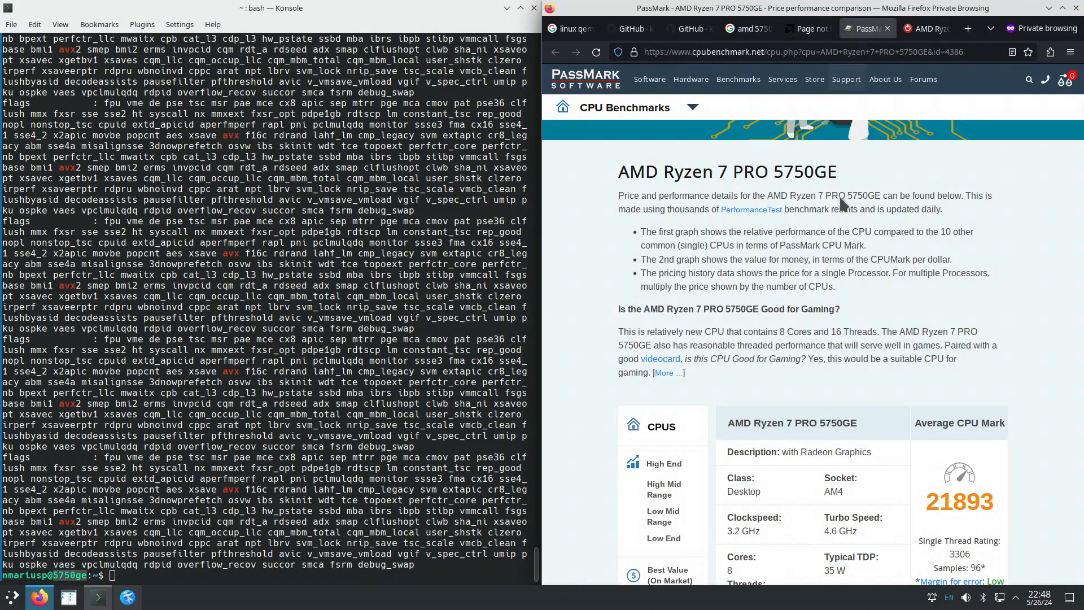
Review the 5750GE specs: other names, 35 W typical TDP, 16 threads, AM4 socket.
scroll(876, 451, "down", 4)
scroll(848, 487, "down", 5)
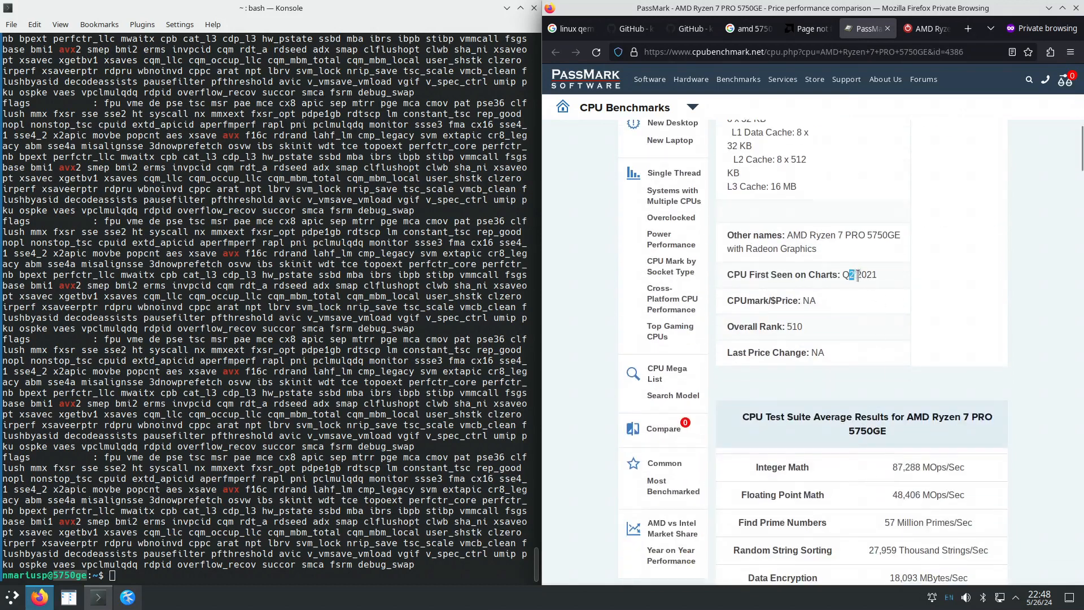
left_click_drag(858, 275, 878, 275)
scroll(878, 396, "up", 2)
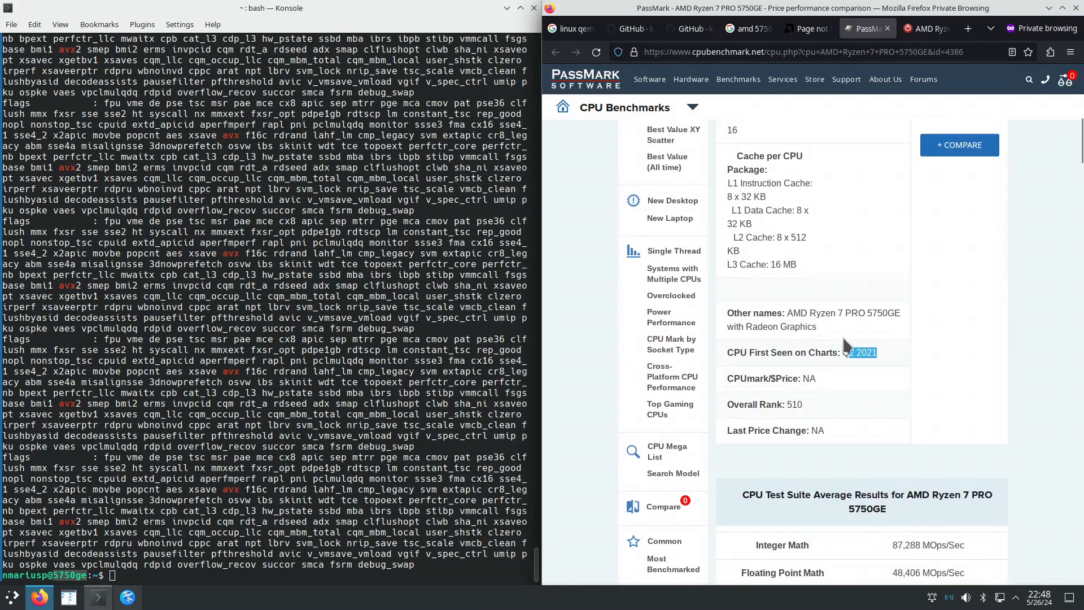
left_click_drag(803, 312, 819, 330)
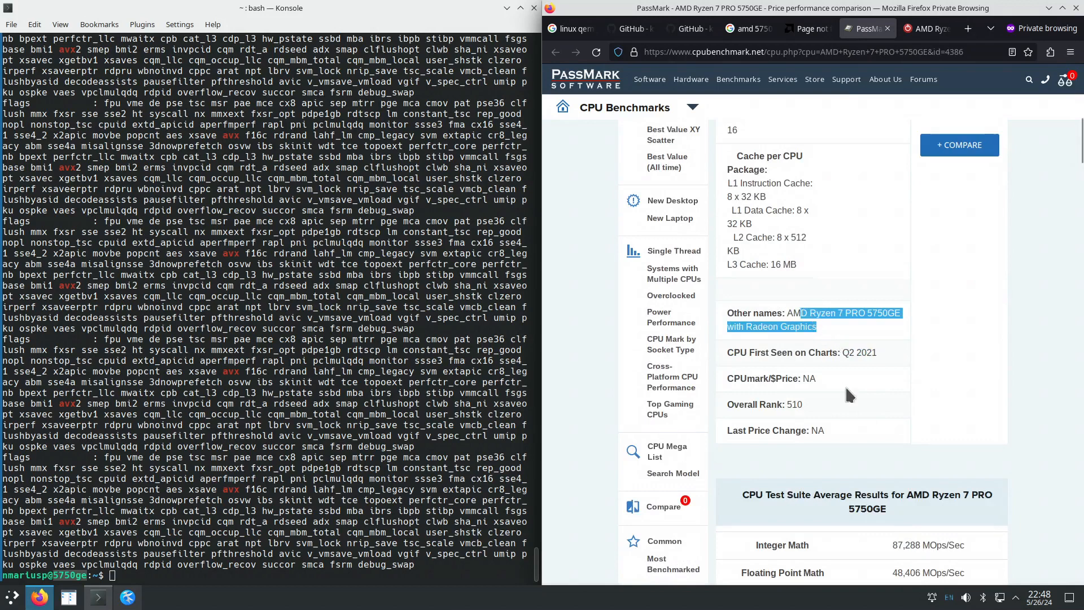
scroll(831, 410, "up", 1)
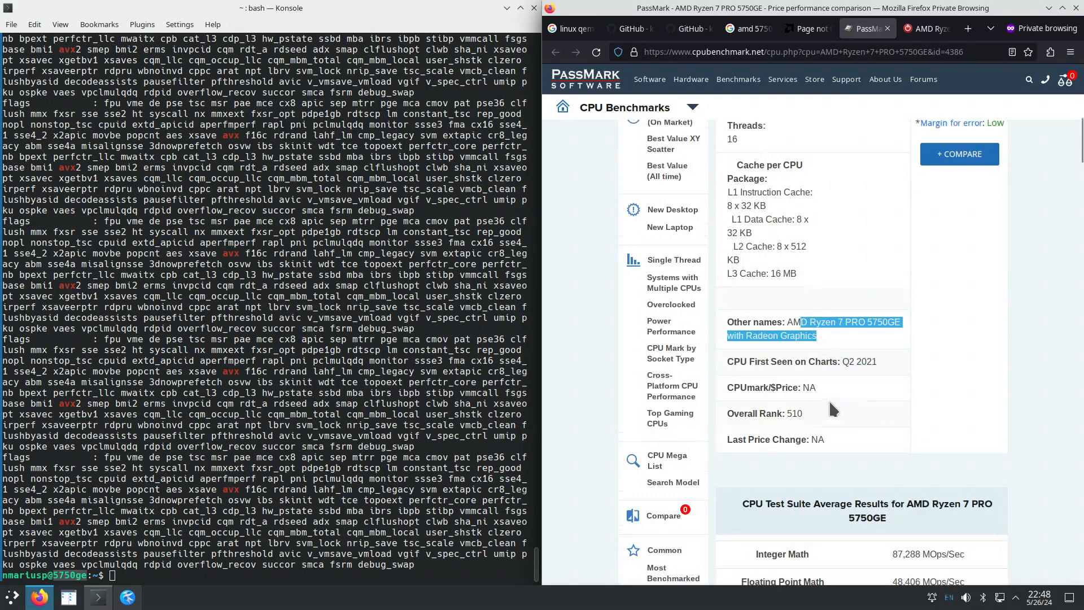
scroll(831, 409, "up", 4)
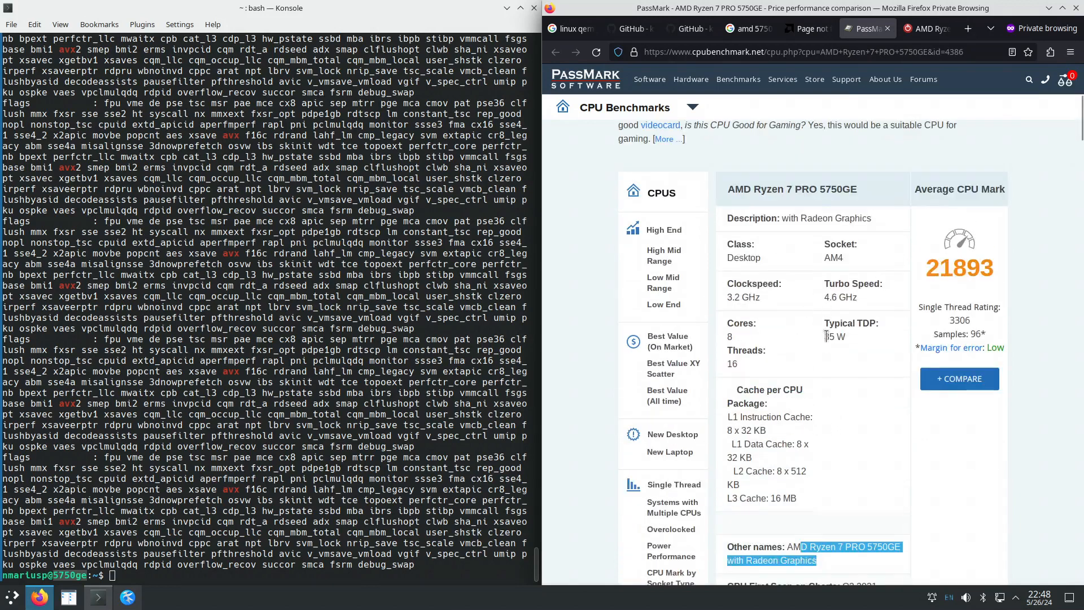
left_click_drag(826, 336, 854, 345)
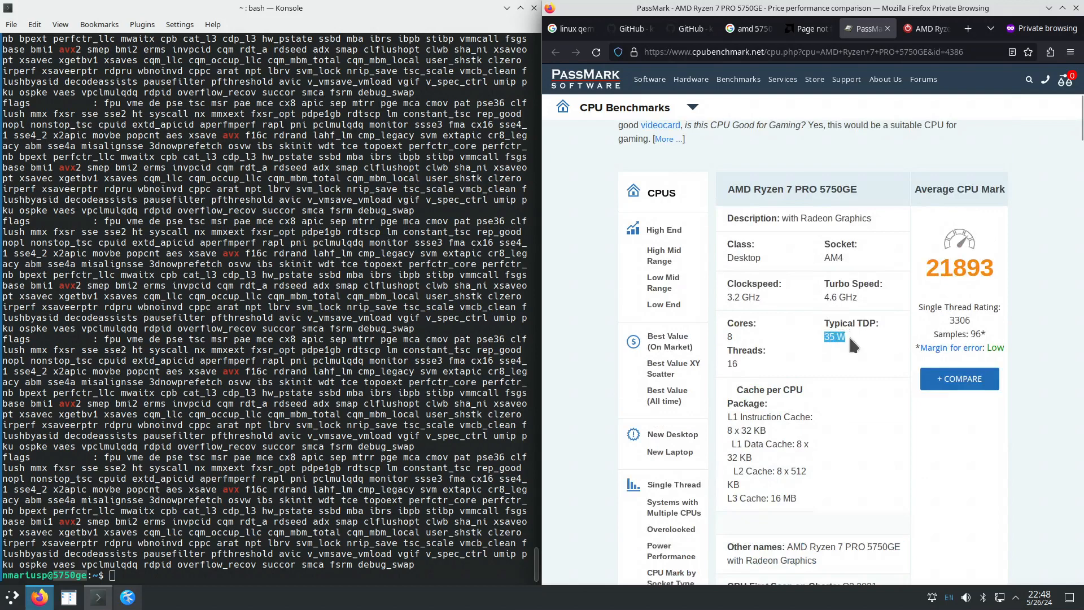
left_click(729, 334)
double_click(733, 363)
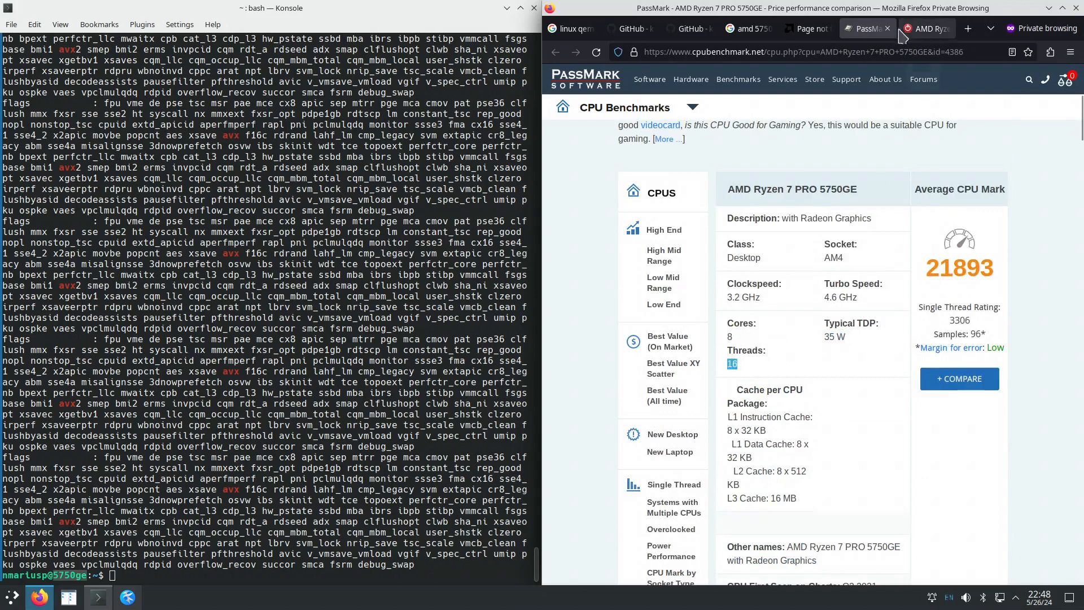
left_click_drag(825, 257, 849, 266)
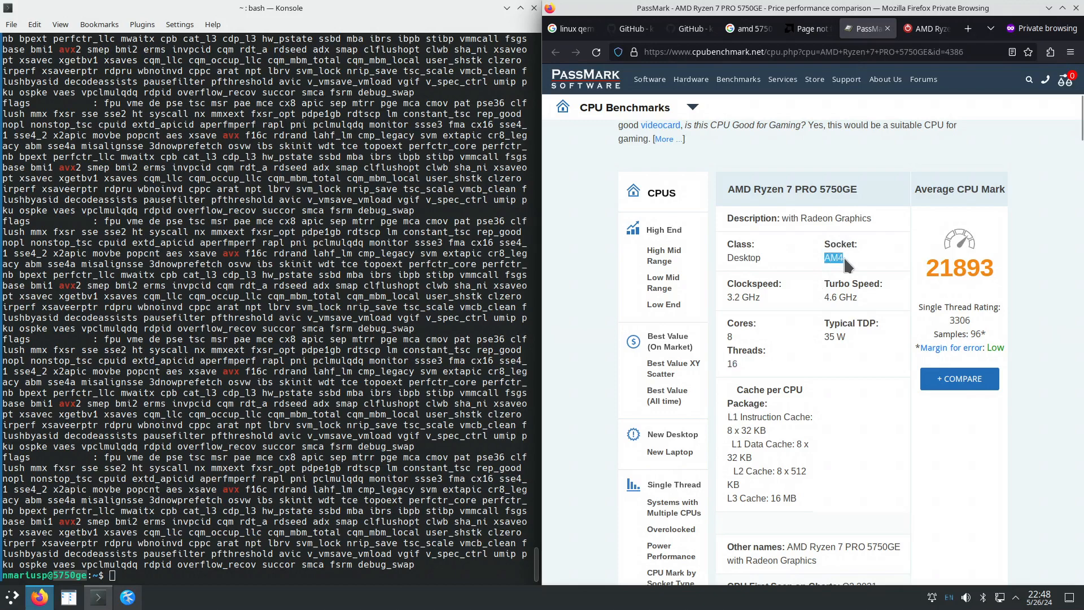
Close the PassMark, TechPowerUp, AMD Page not found and amd 5750ge search tabs.
middle_click(860, 27)
middle_click(853, 33)
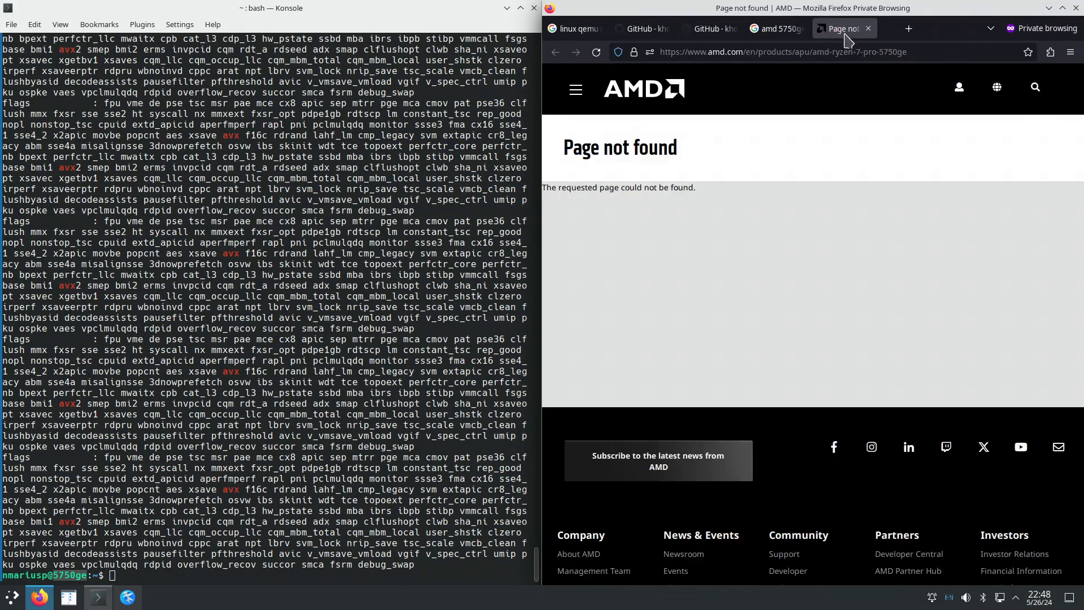
middle_click(845, 35)
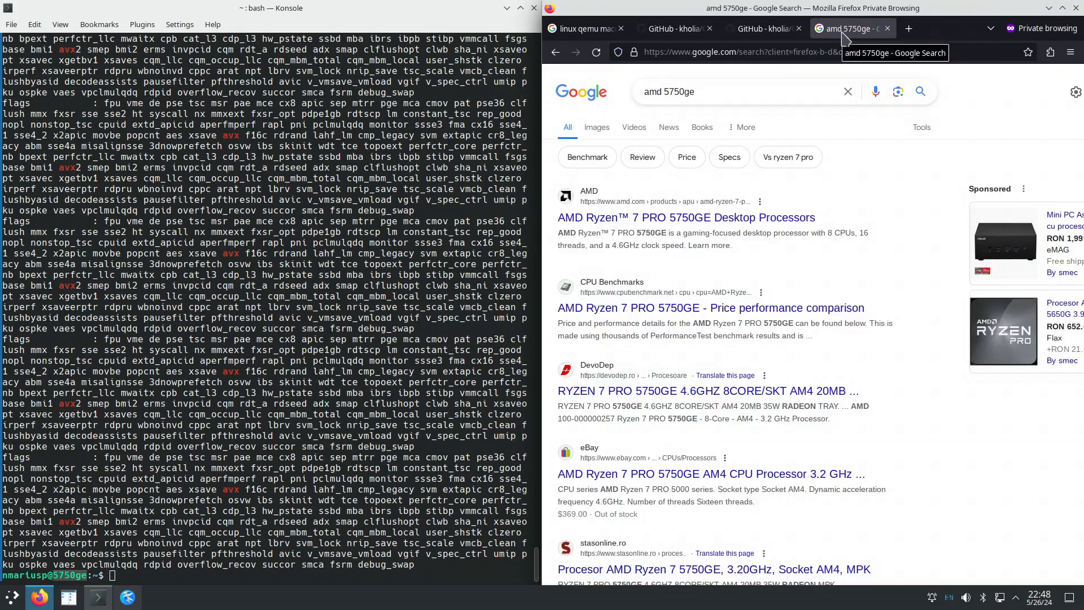
middle_click(846, 35)
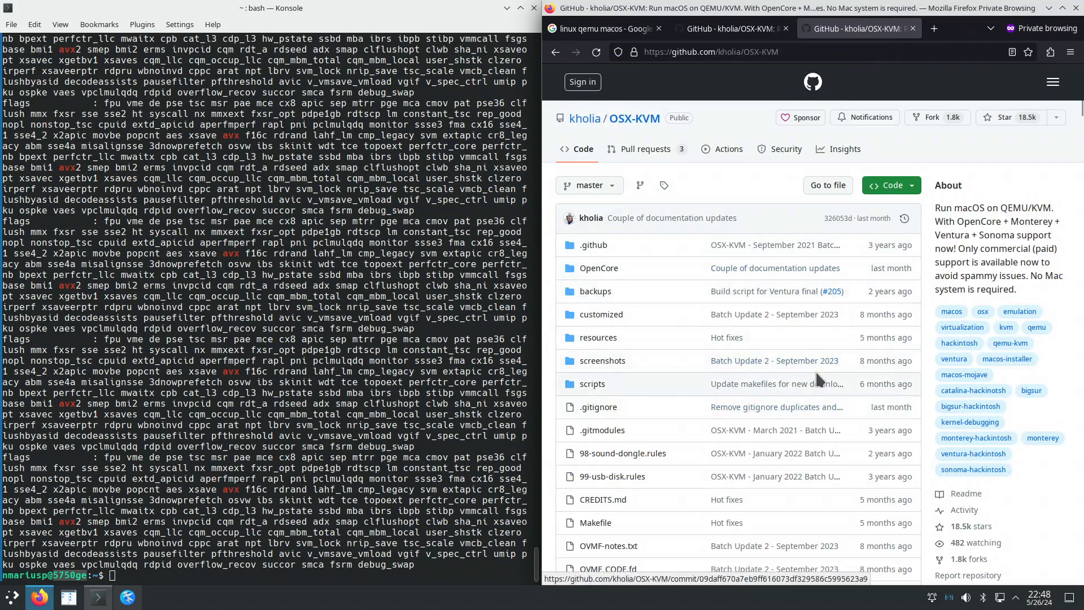
Close the duplicate OSX-KVM tab and select the README's sudo apt-get install qemu command block.
middle_click(819, 34)
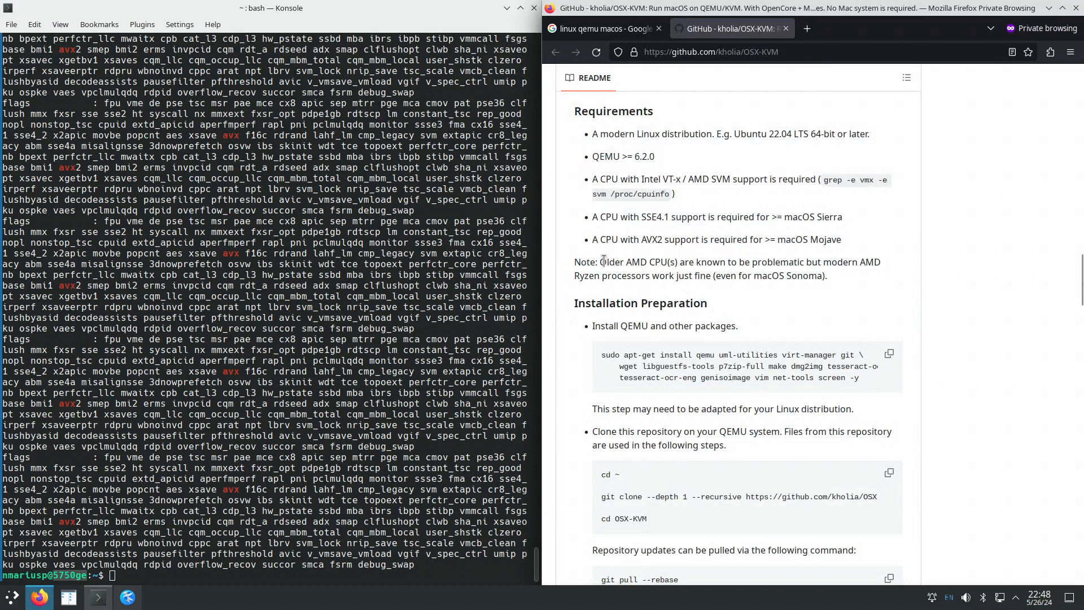
left_click_drag(603, 261, 819, 275)
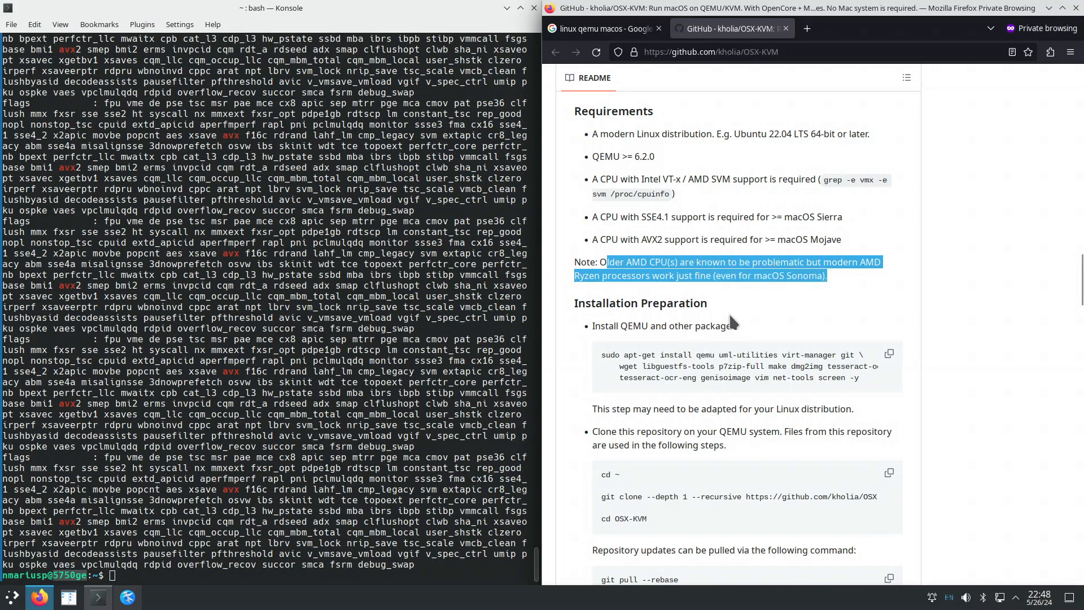
left_click(742, 273)
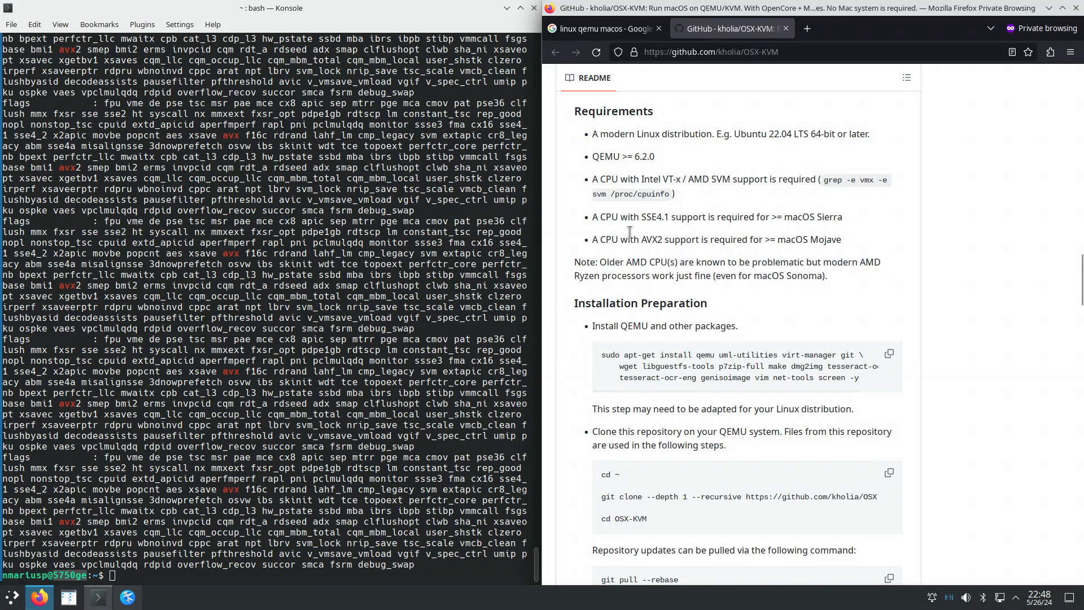
left_click_drag(600, 134, 790, 289)
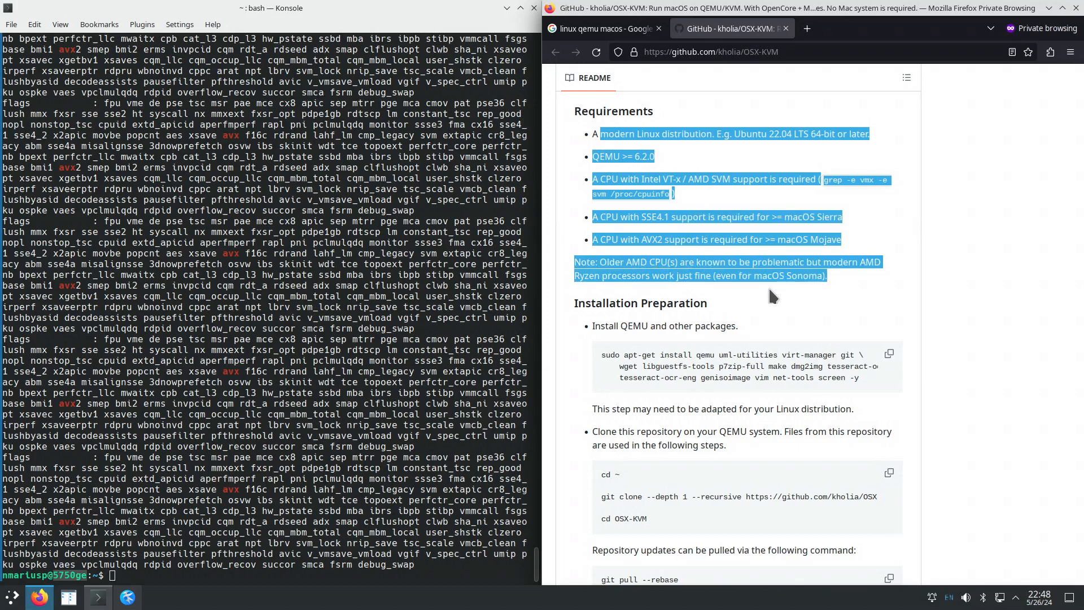
left_click_drag(601, 354, 873, 383)
right_click(827, 368)
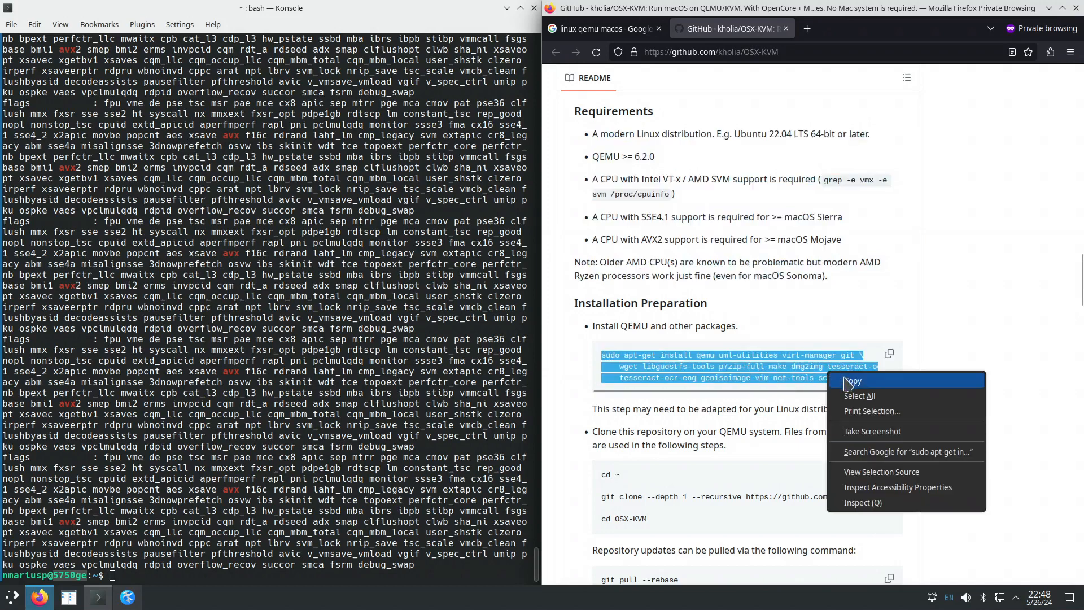
Copy the apt-get install command into Konsole and run it, entering the sudo password.
left_click(848, 381)
right_click(278, 328)
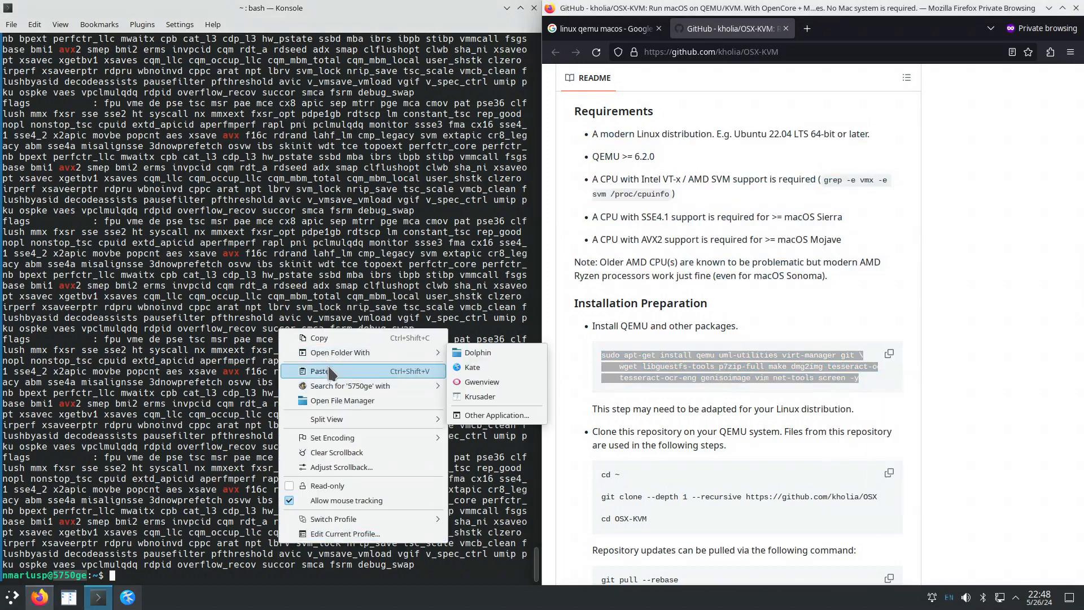
left_click(319, 371)
key("Return")
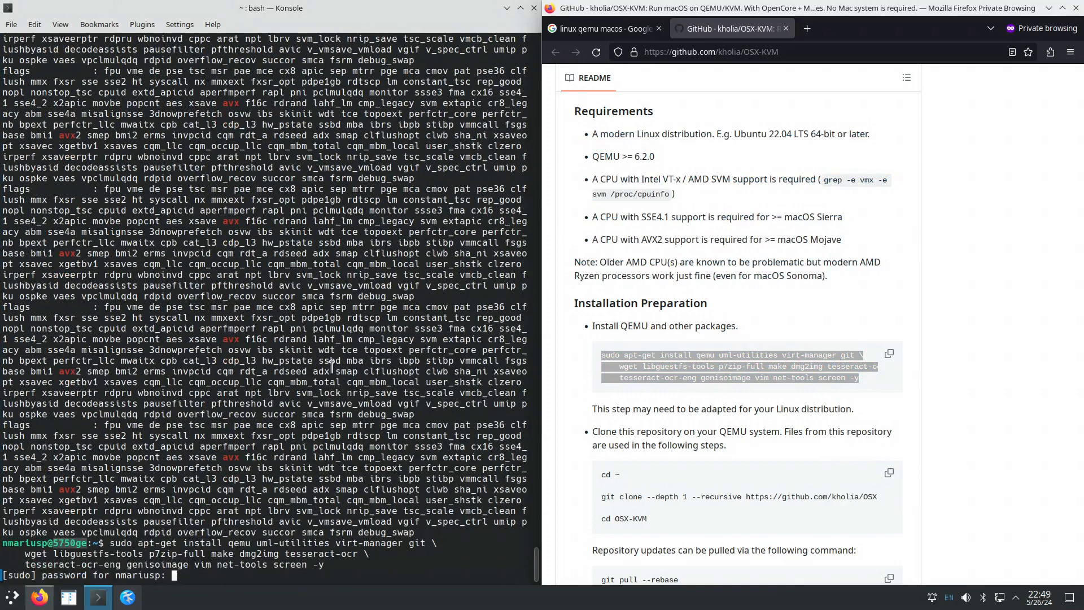
key("Return")
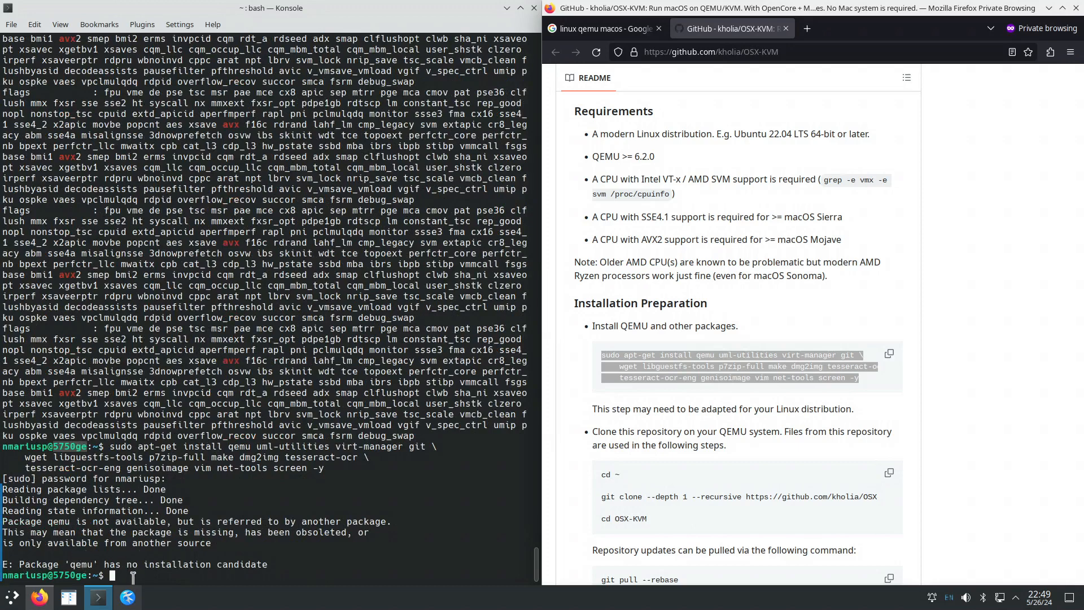
Run apt search qemu | grep qemu and scroll the results, showing qemu-system-x86 1:8.2.2 installed.
type("apt search ")
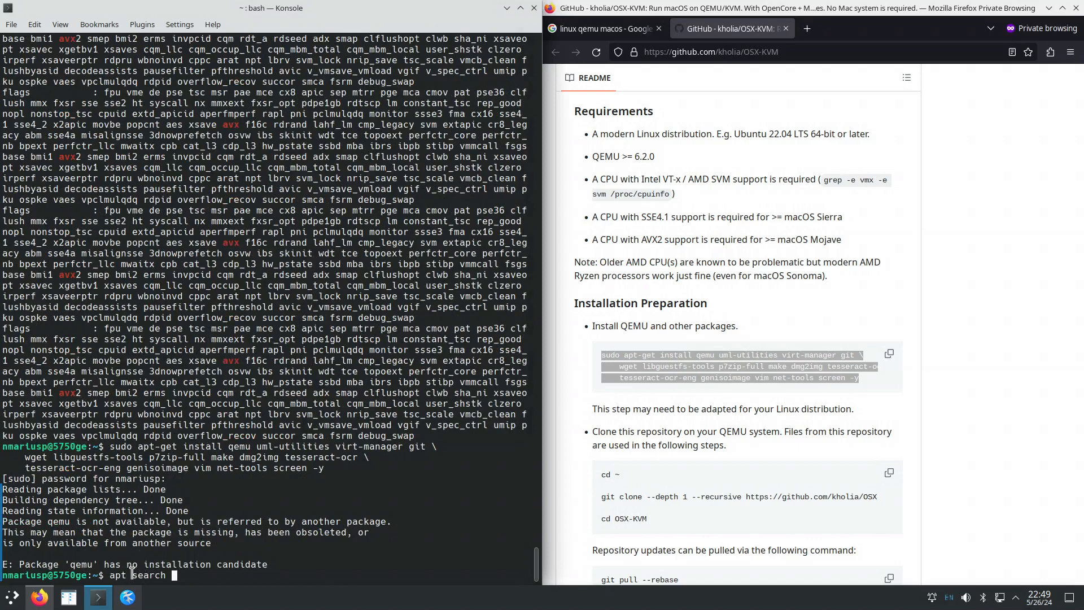
type("dq")
key("BackSpace")
key("BackSpace")
type("qemu | grep qemu")
key("Return")
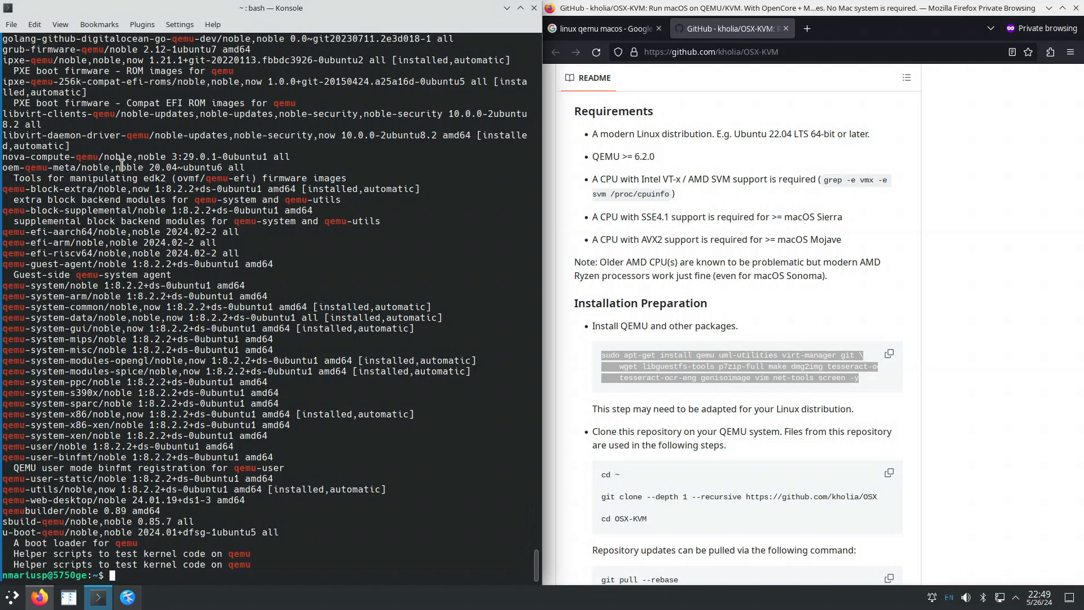
scroll(141, 183, "up", 3)
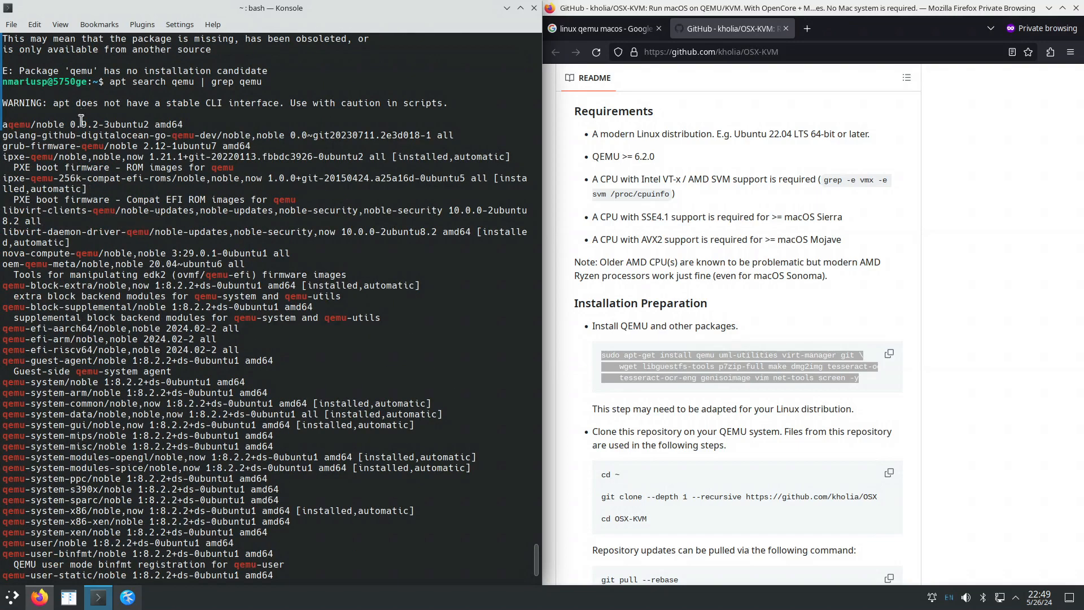
scroll(78, 286, "down", 1)
scroll(77, 286, "down", 1)
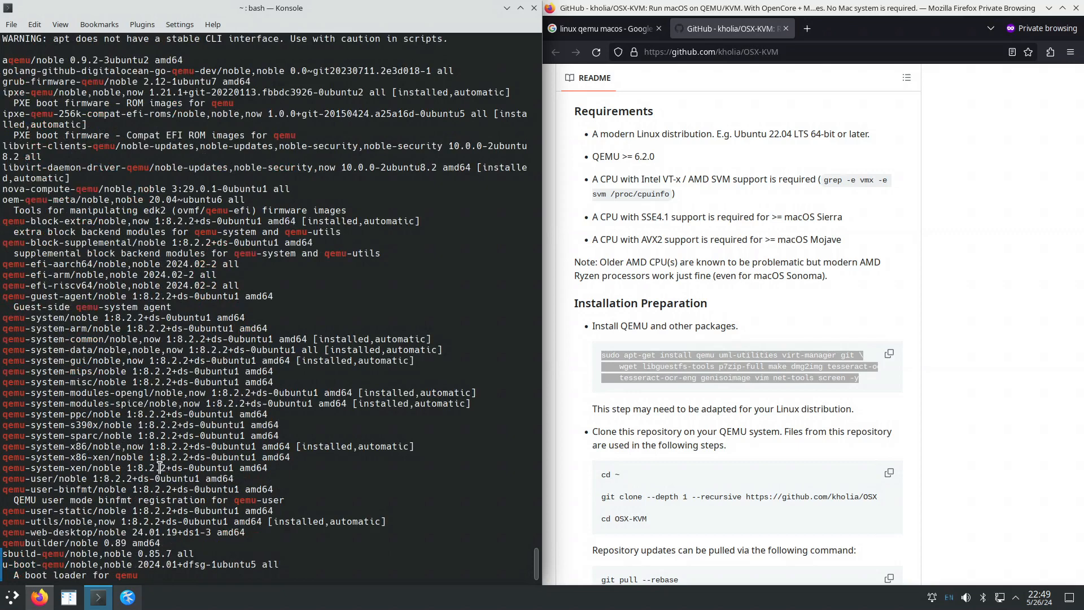
scroll(152, 465, "down", 1)
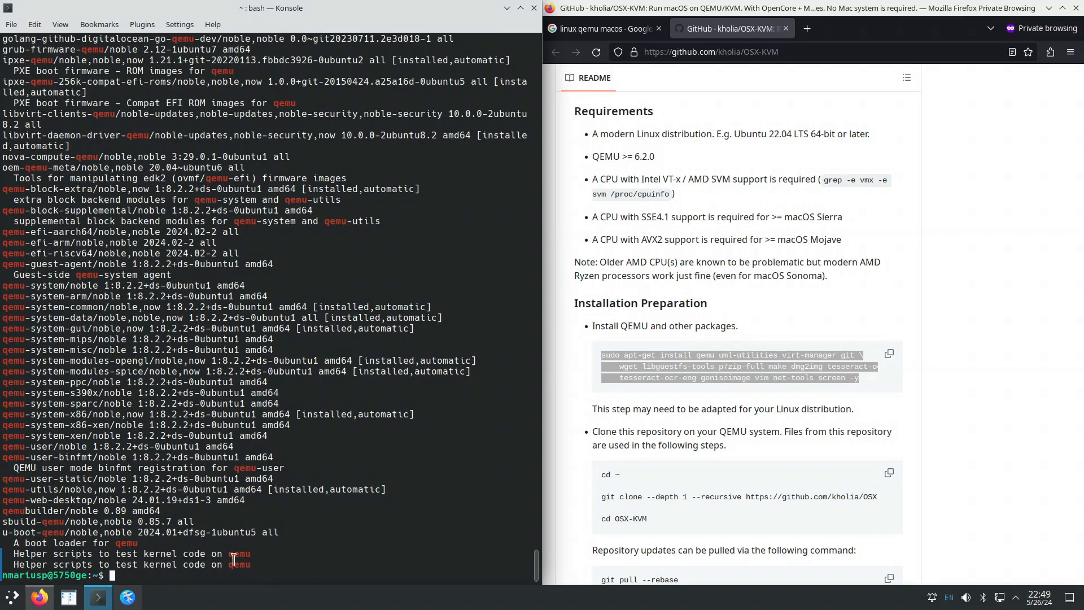
Copy the README's install command block again and dismiss a stray menu.
right_click(714, 390)
left_click(716, 394)
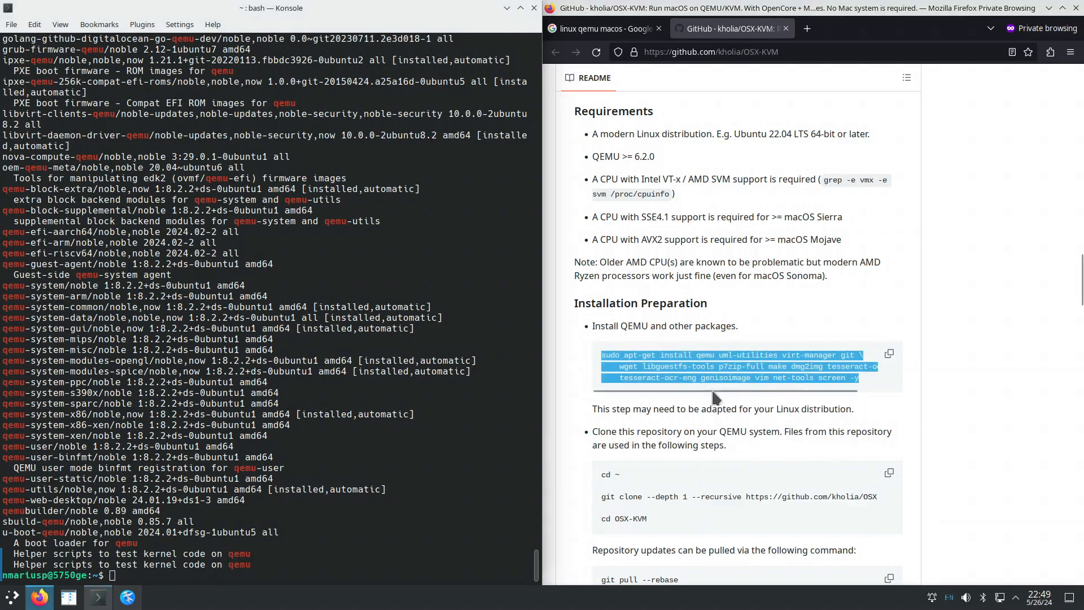
right_click(12, 599)
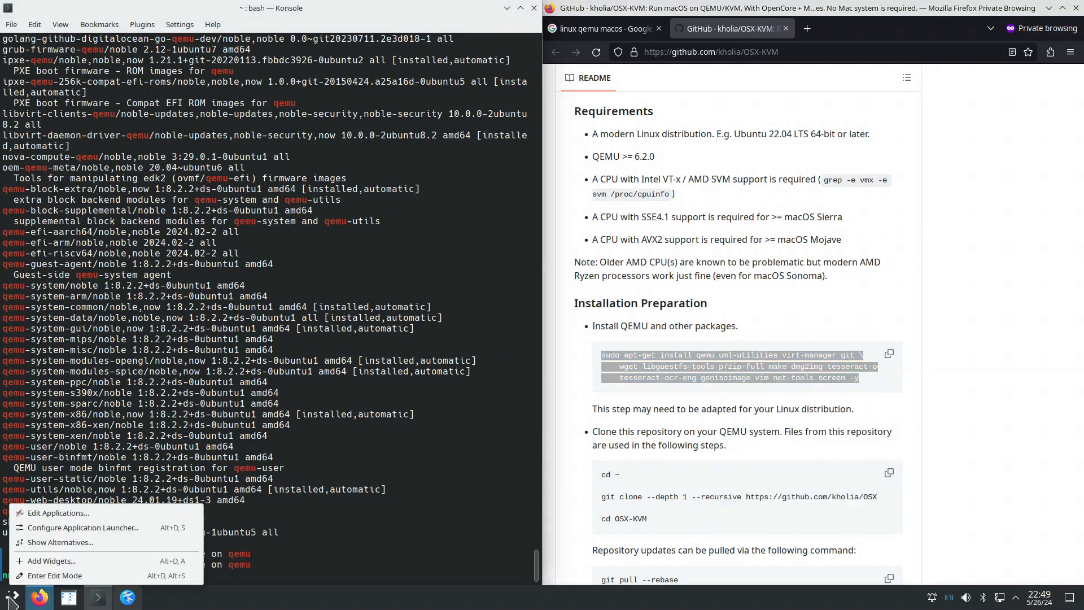
key("Escape")
Paste the install command into Kate, delete 'qemu', and select the edited three-line command.
left_click(12, 599)
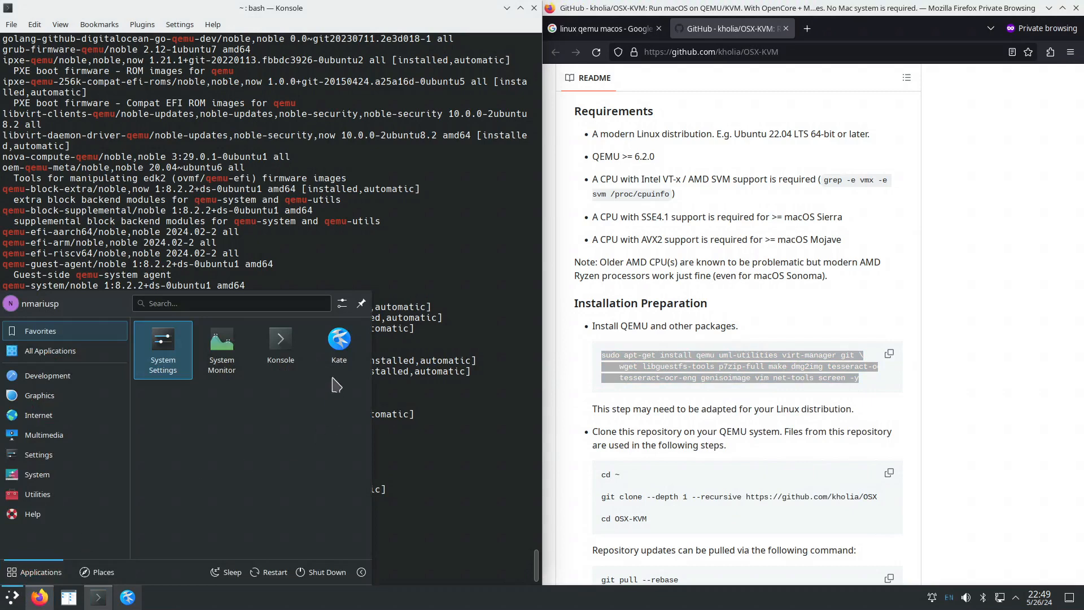
left_click(339, 358)
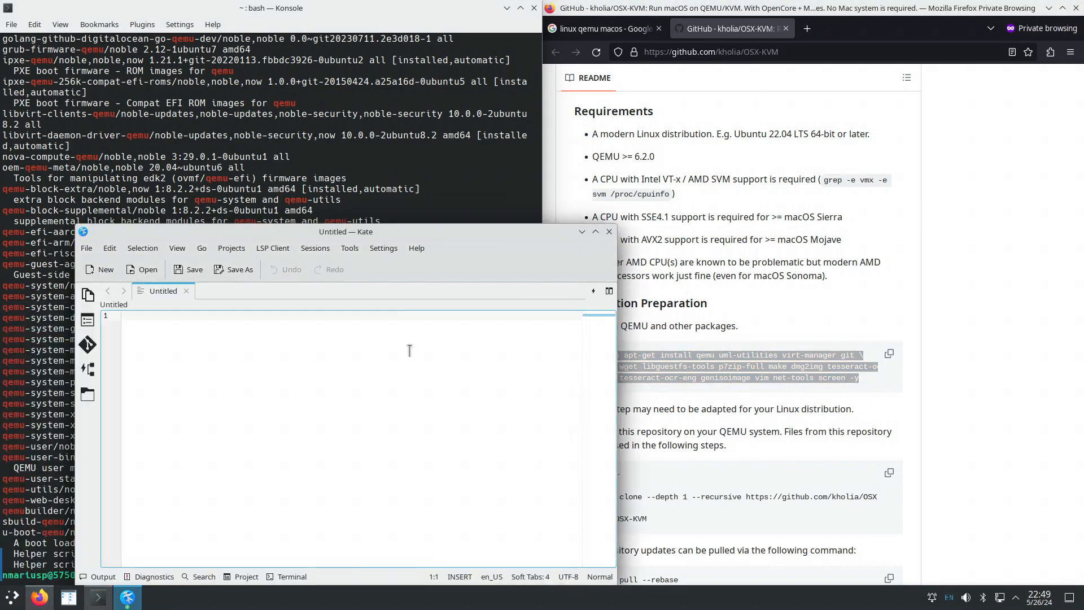
key("ctrl+v")
double_click(228, 316)
key("BackSpace")
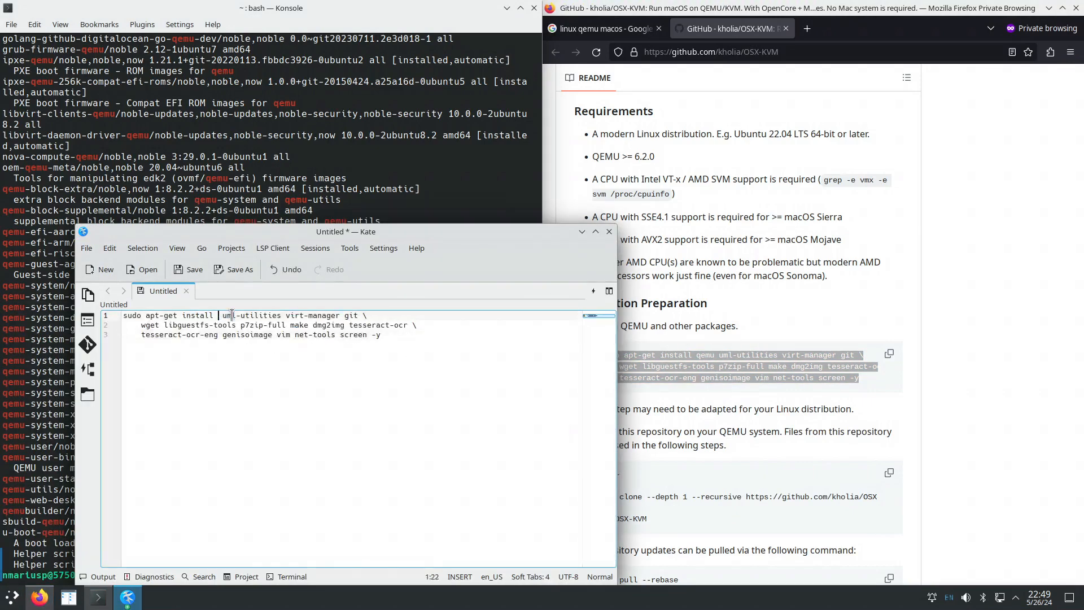
left_click_drag(396, 334, 116, 317)
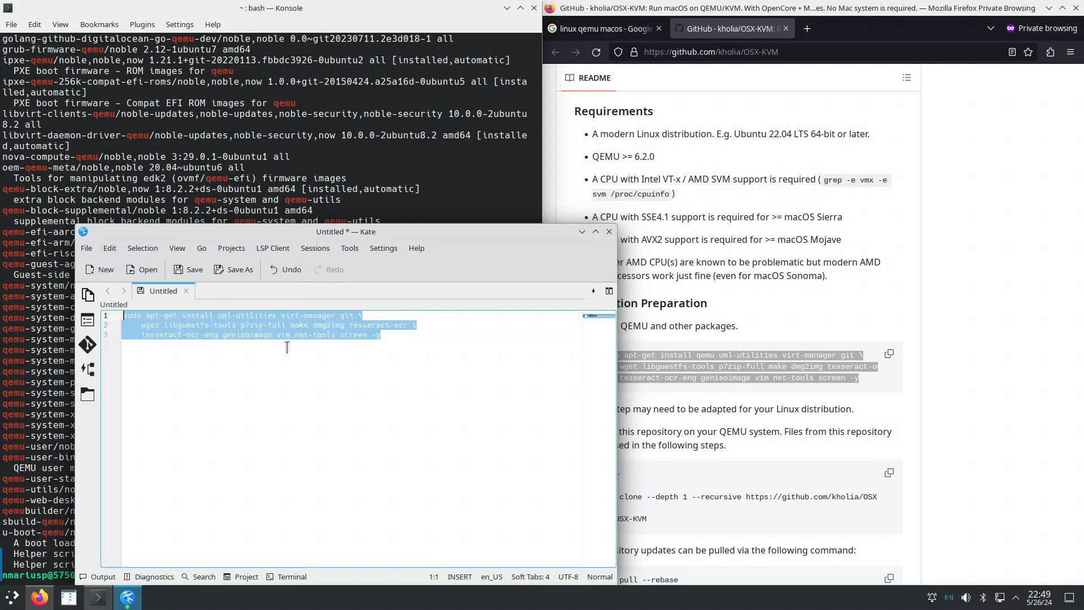
Run the trimmed install command in Konsole—every package already newest—then minimize Kate.
left_click(69, 430)
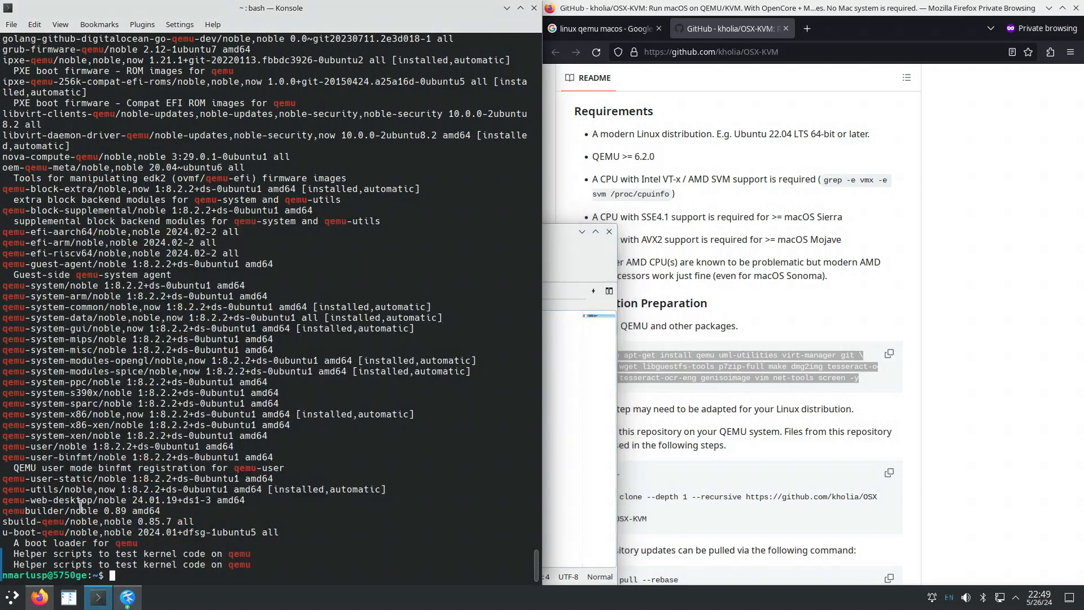
right_click(120, 578)
left_click(192, 427)
key("Return")
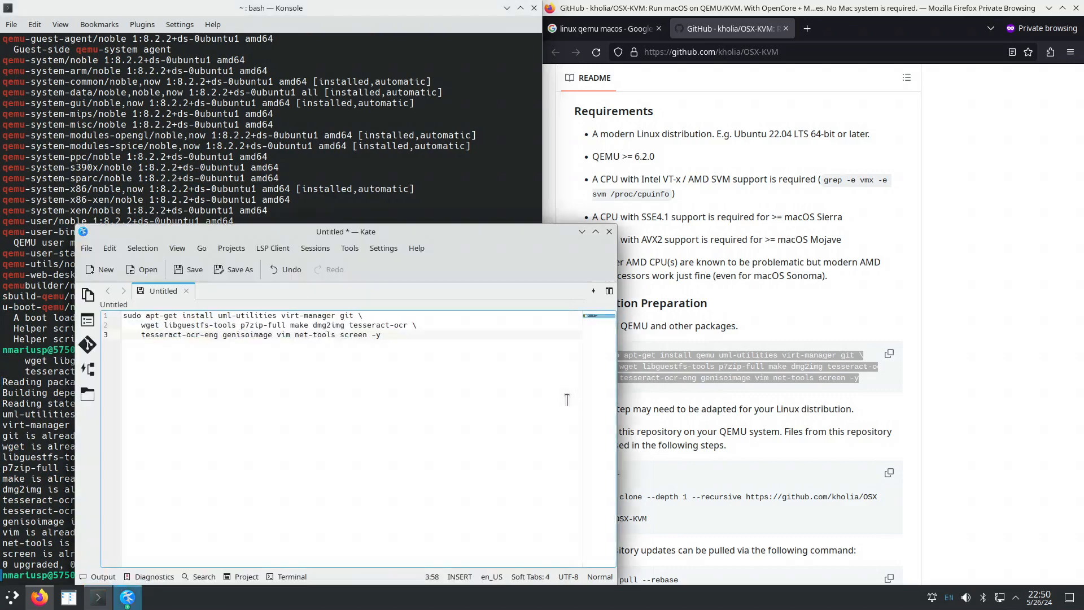
left_click(564, 397)
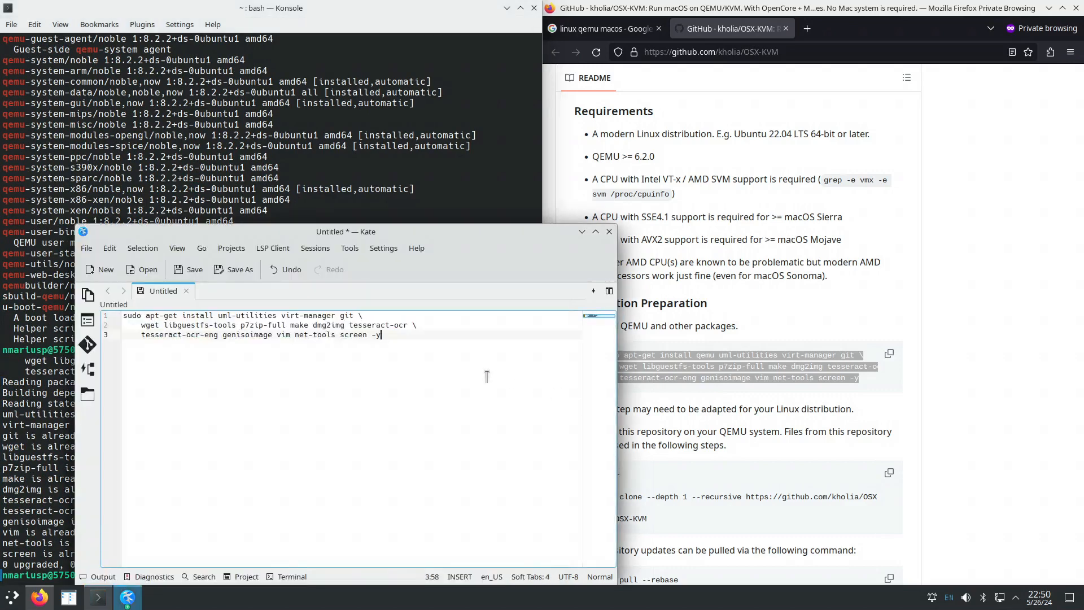
left_click(581, 232)
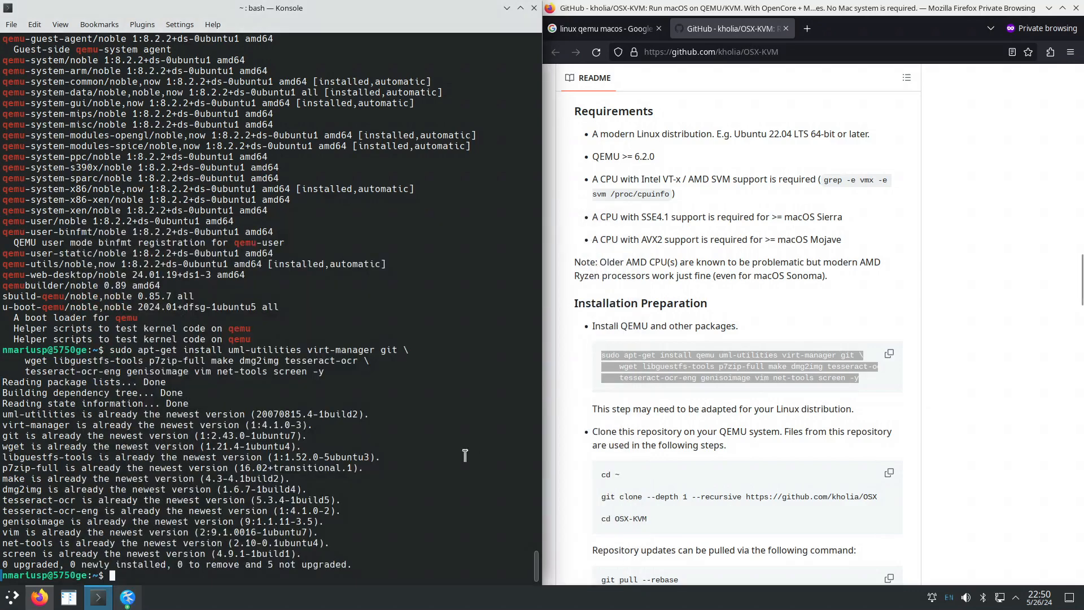
Copy the cd / git clone --recursive / cd OSX-KVM commands from the README and run them in Konsole.
scroll(734, 435, "down", 3)
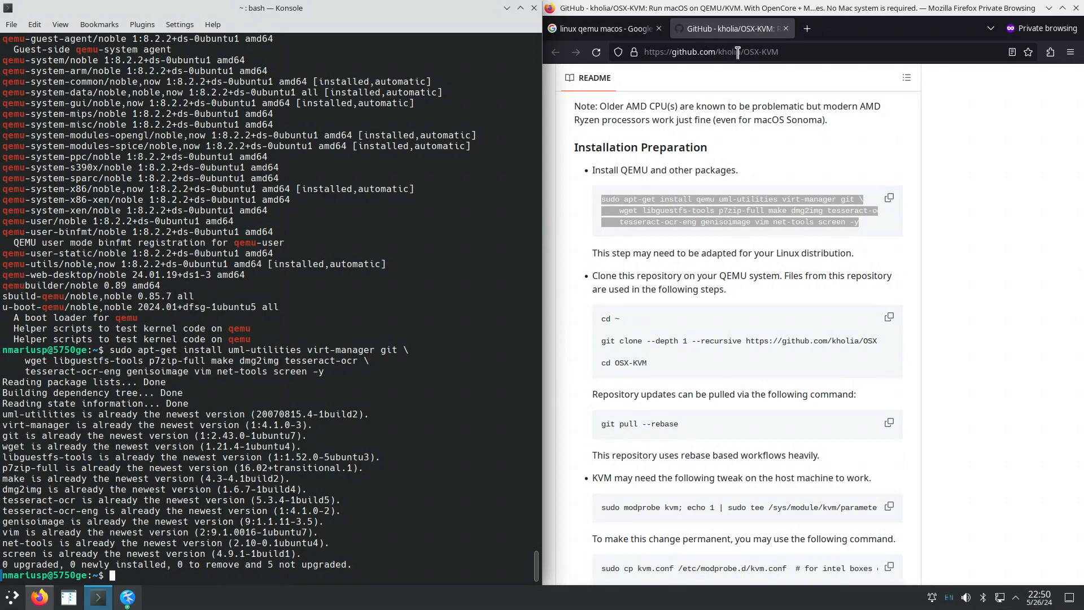
left_click_drag(652, 341, 692, 337)
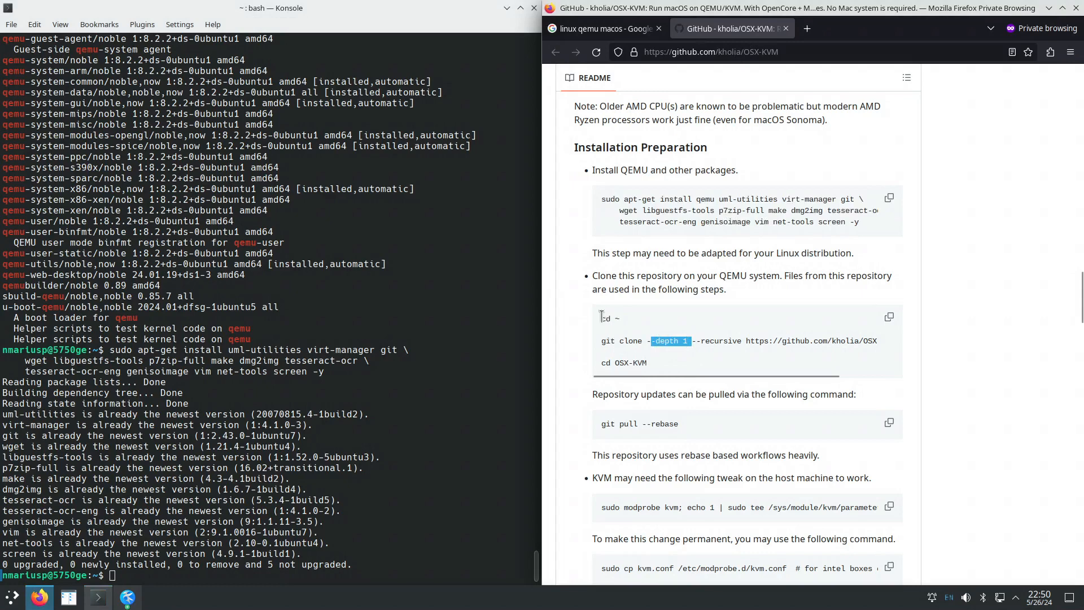
left_click_drag(600, 317, 648, 364)
right_click(652, 337)
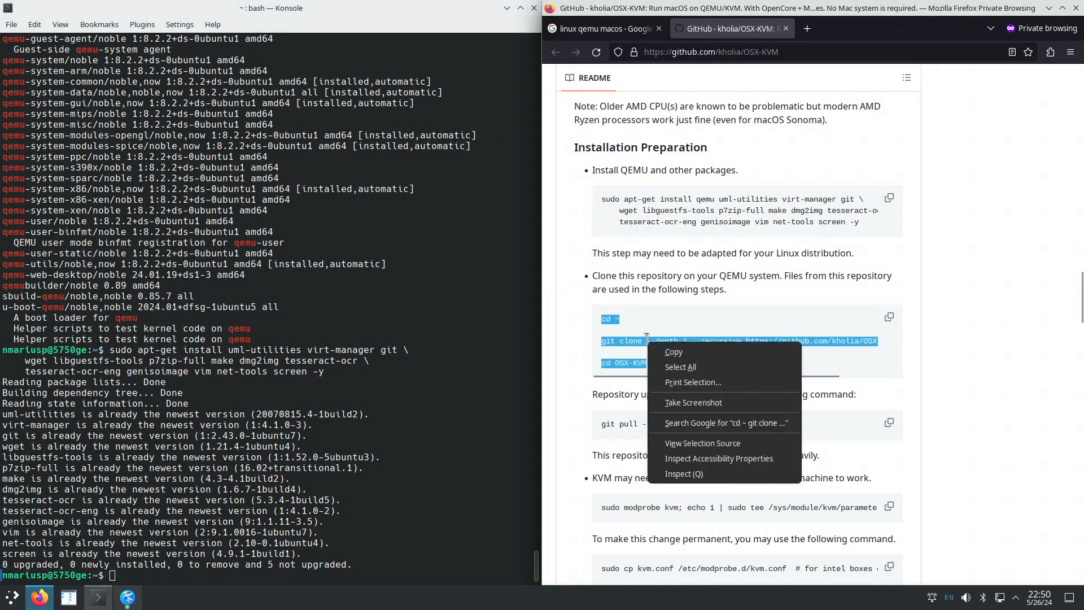
left_click(669, 353)
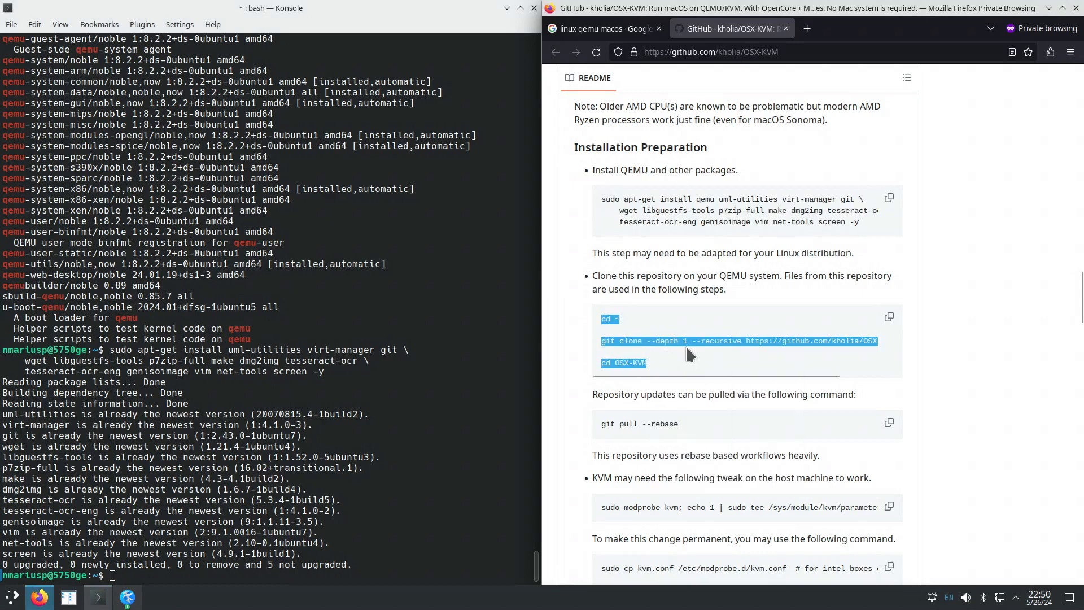
right_click(227, 577)
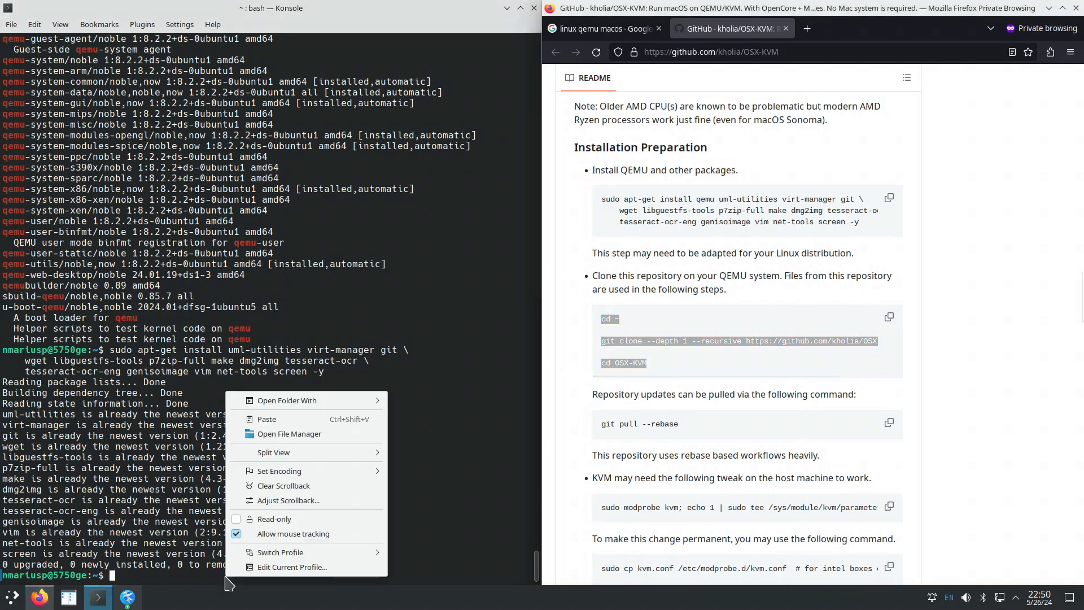
left_click(324, 421)
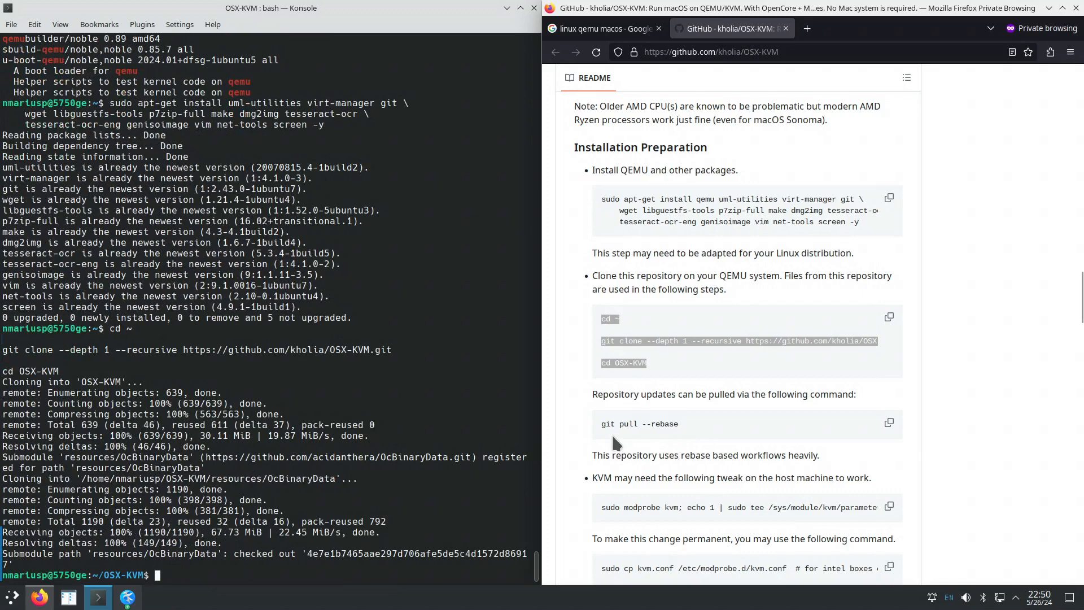
Read the README's notes on repository updates and rebase workflows.
left_click_drag(597, 394, 683, 427)
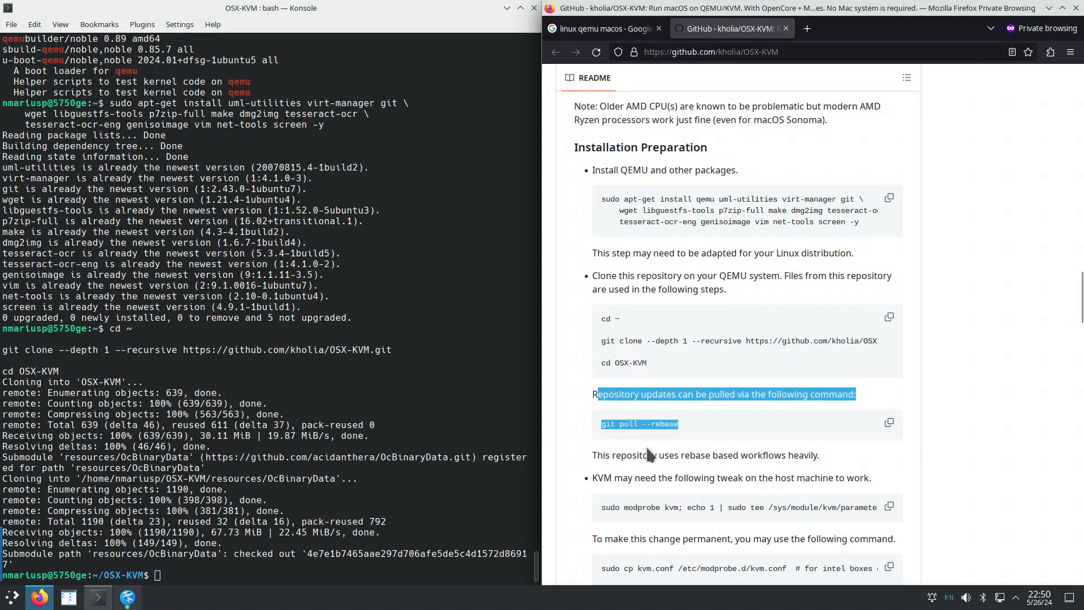
left_click_drag(591, 455, 808, 472)
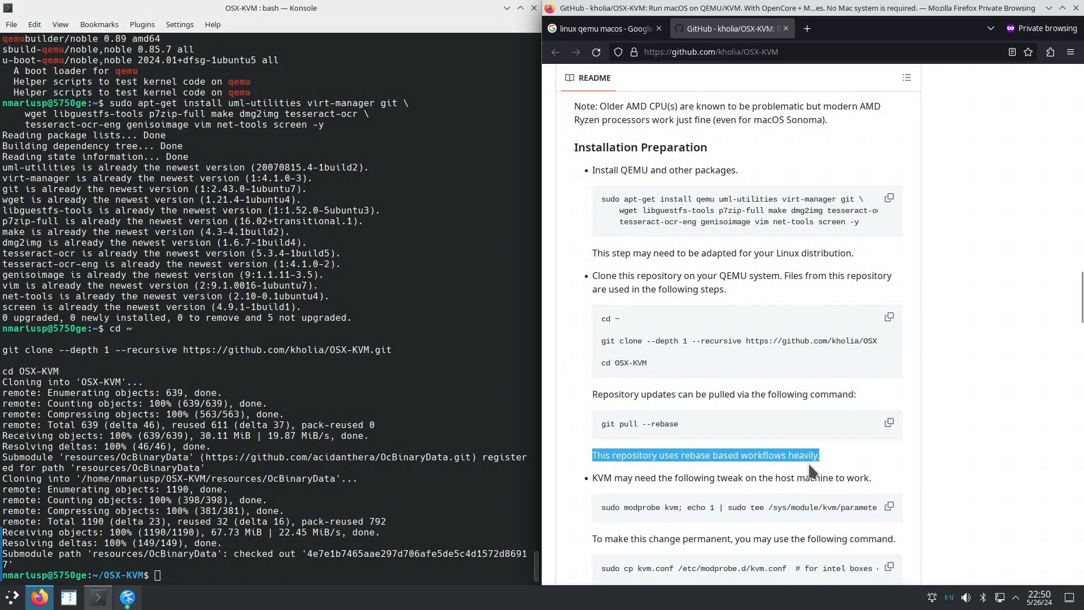
scroll(757, 480, "down", 3)
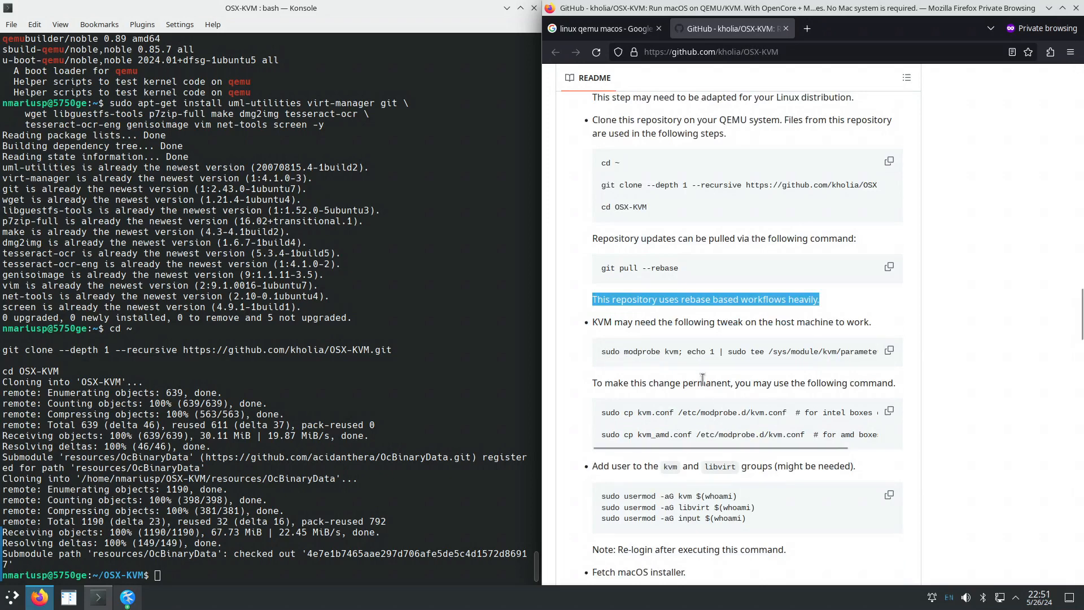
Apply the KVM ignore_msrs tweak by running the README's modprobe command in Konsole.
double_click(671, 352)
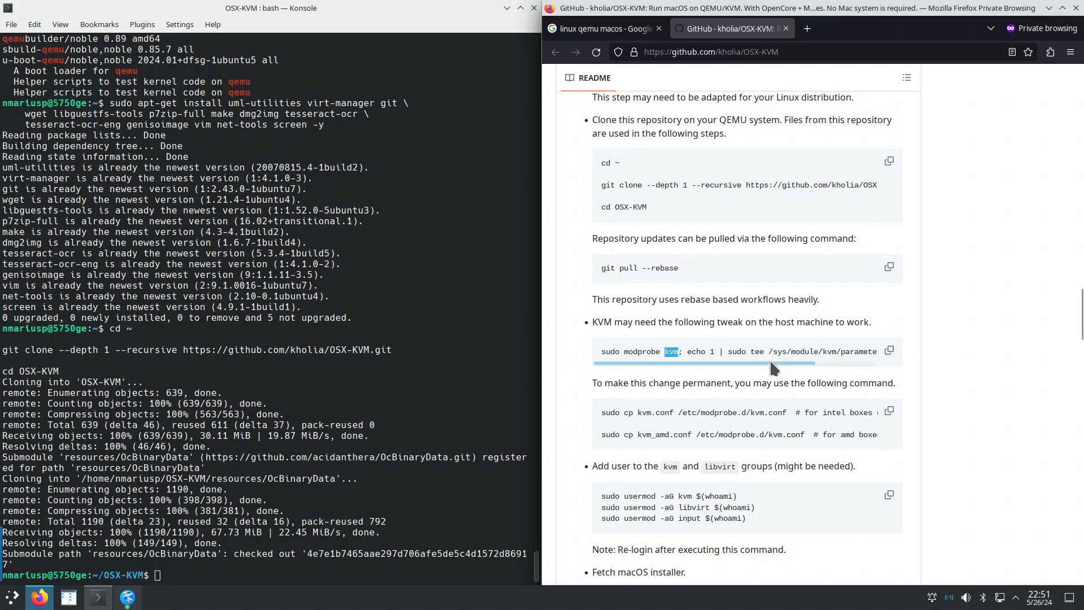
left_click_drag(770, 362, 847, 370)
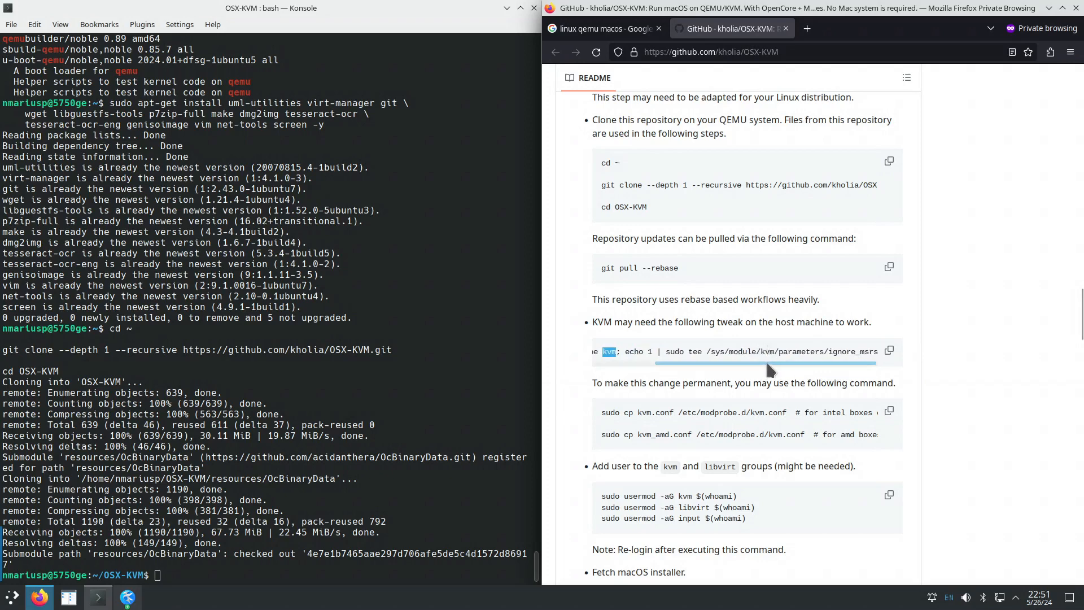
left_click_drag(767, 361, 666, 377)
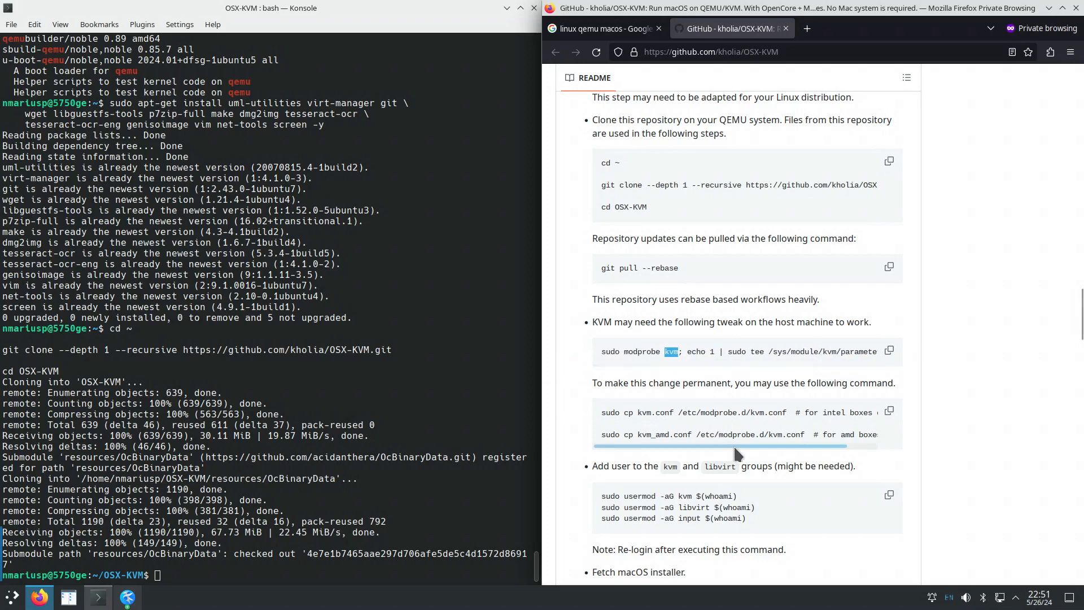
left_click_drag(733, 446, 672, 442)
left_click(603, 350)
left_click_drag(602, 351, 884, 361)
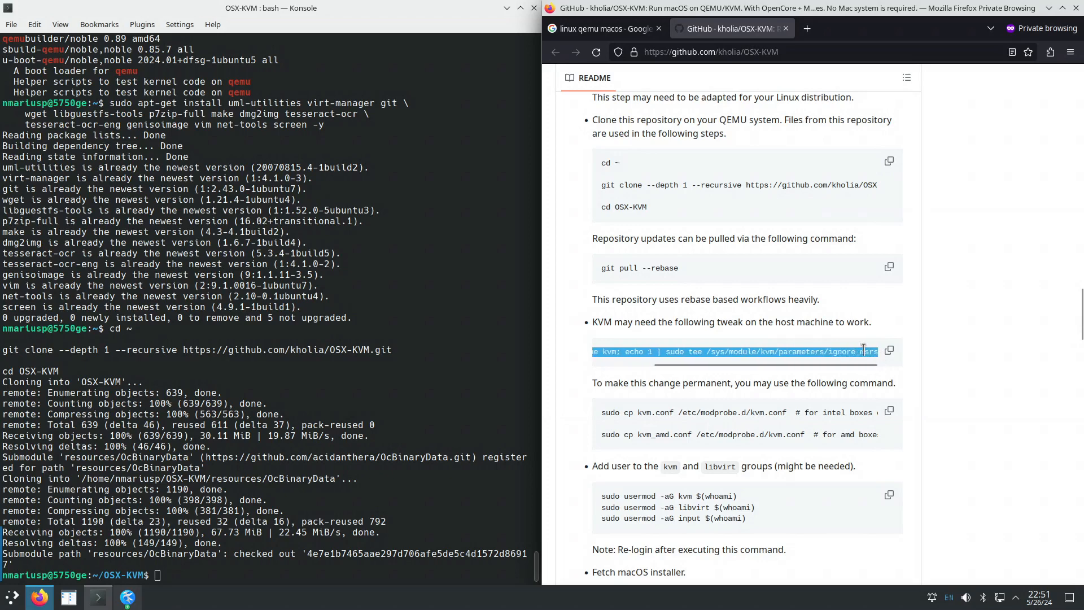
right_click(865, 352)
left_click(881, 360)
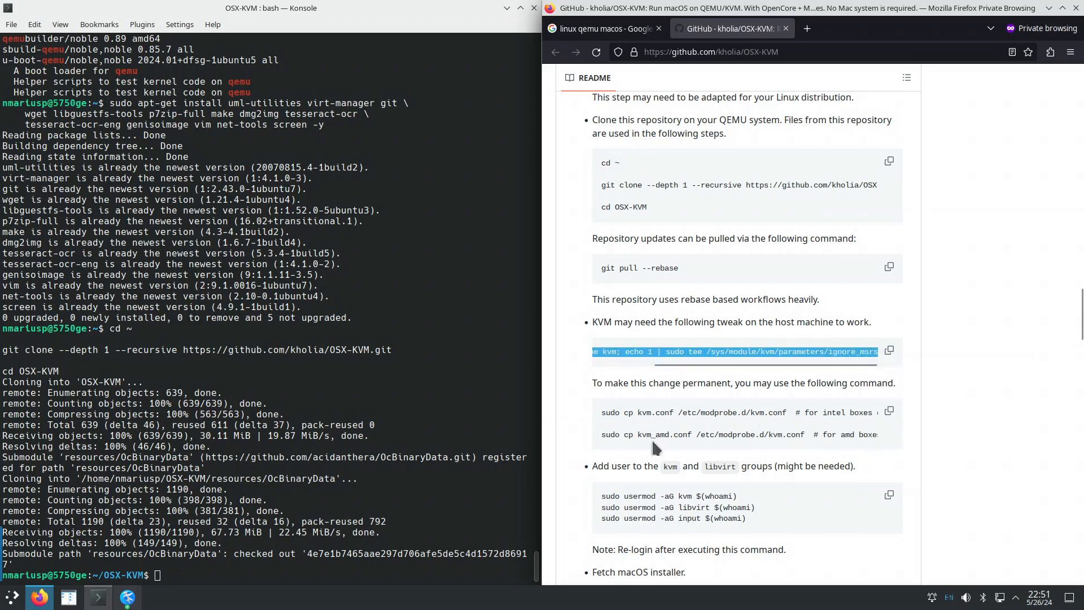
right_click(249, 576)
left_click(336, 435)
key("Return")
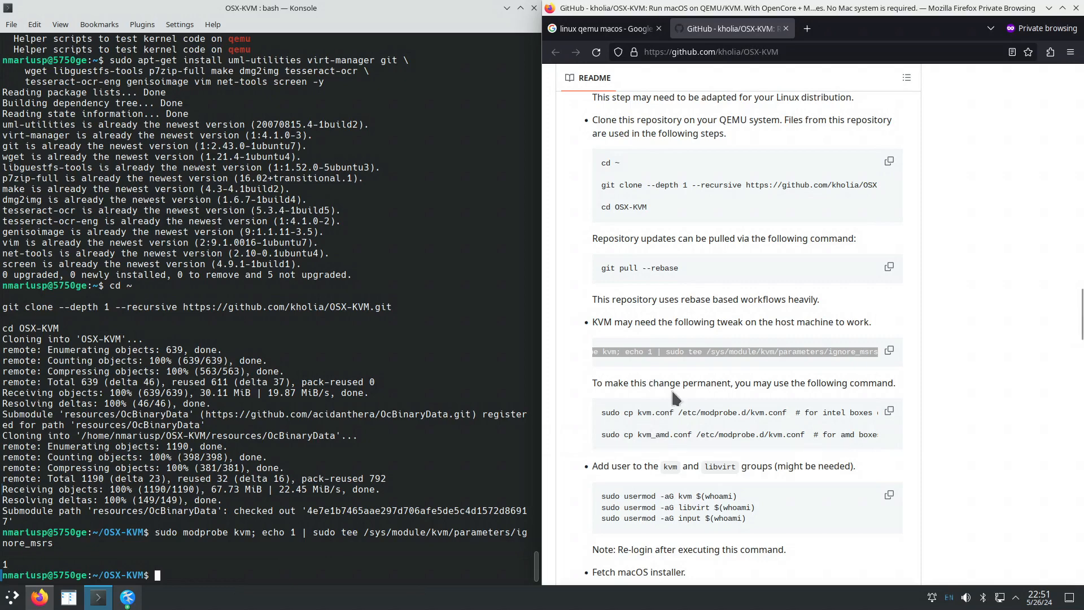
Copy kvm_amd.conf into /etc/modprobe.d/kvm.conf using the README's command.
left_click(828, 447)
left_click_drag(828, 447, 876, 446)
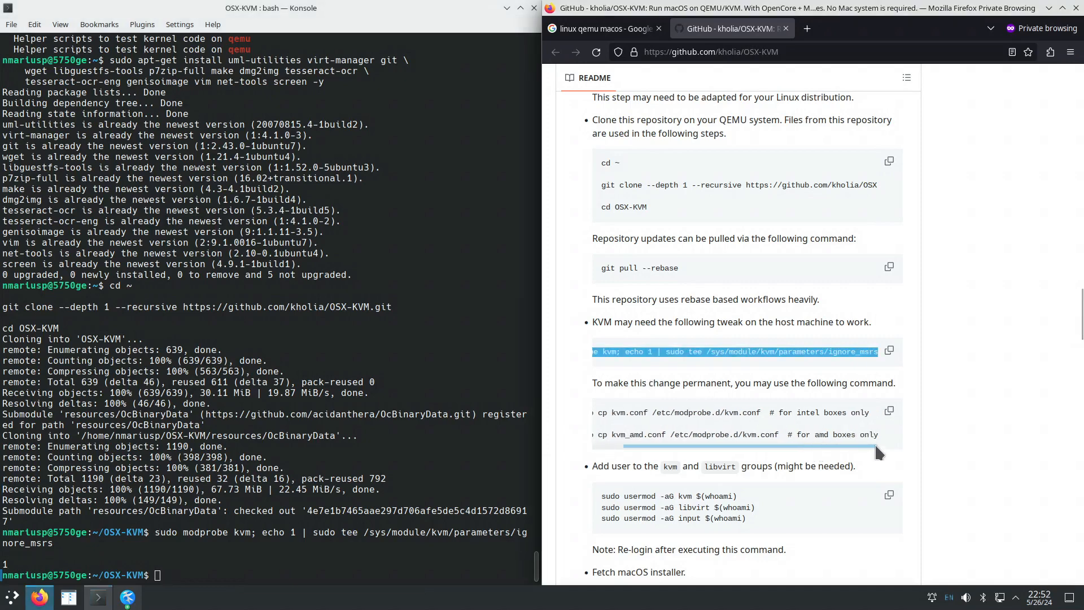
left_click_drag(792, 412, 573, 442)
right_click(640, 435)
left_click(665, 444)
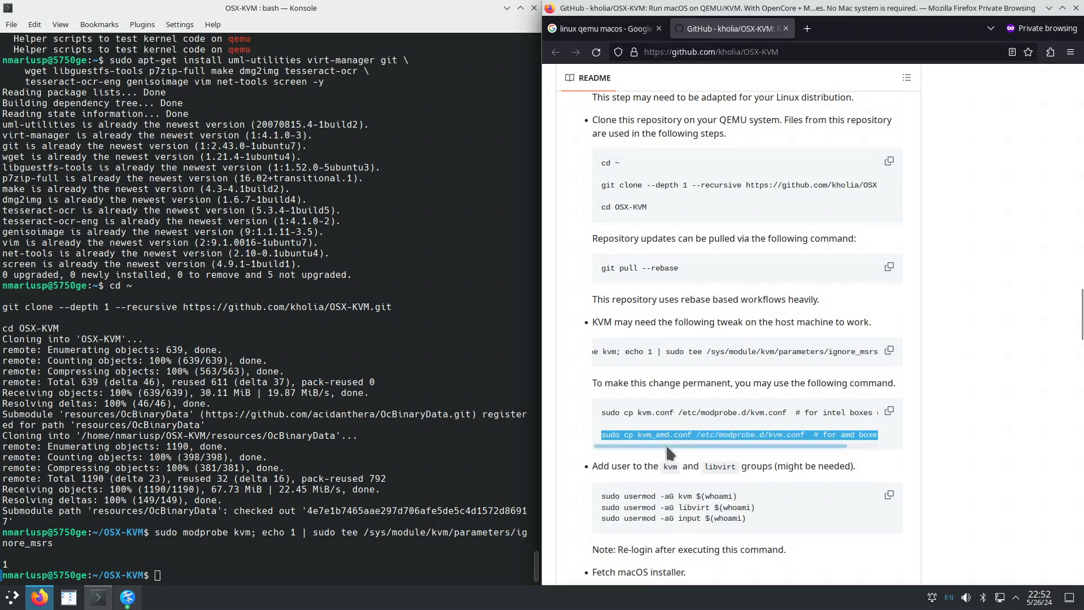
right_click(235, 570)
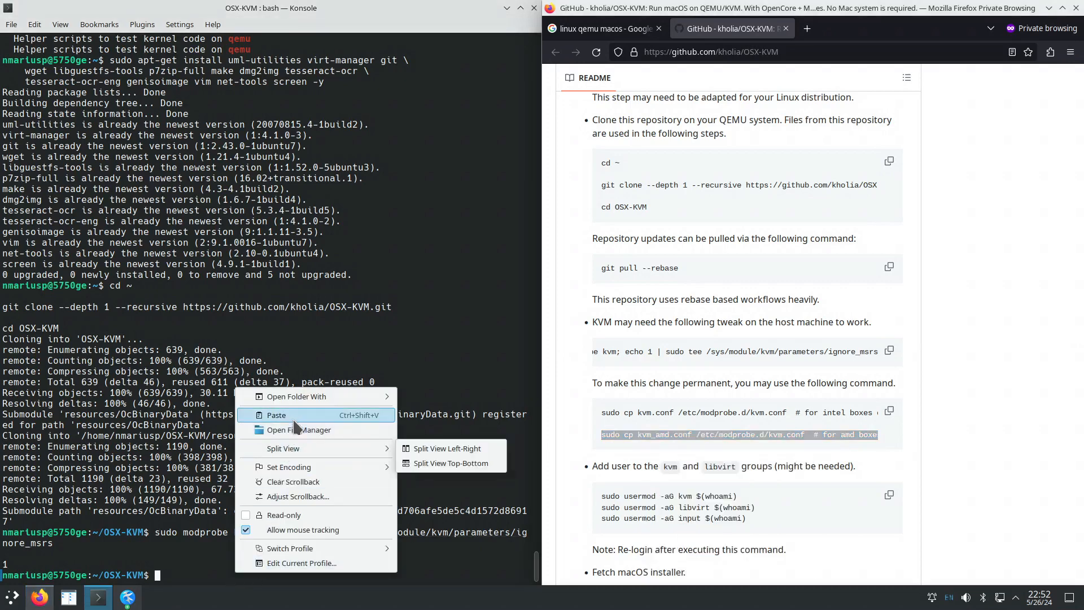
left_click(299, 415)
key("Return")
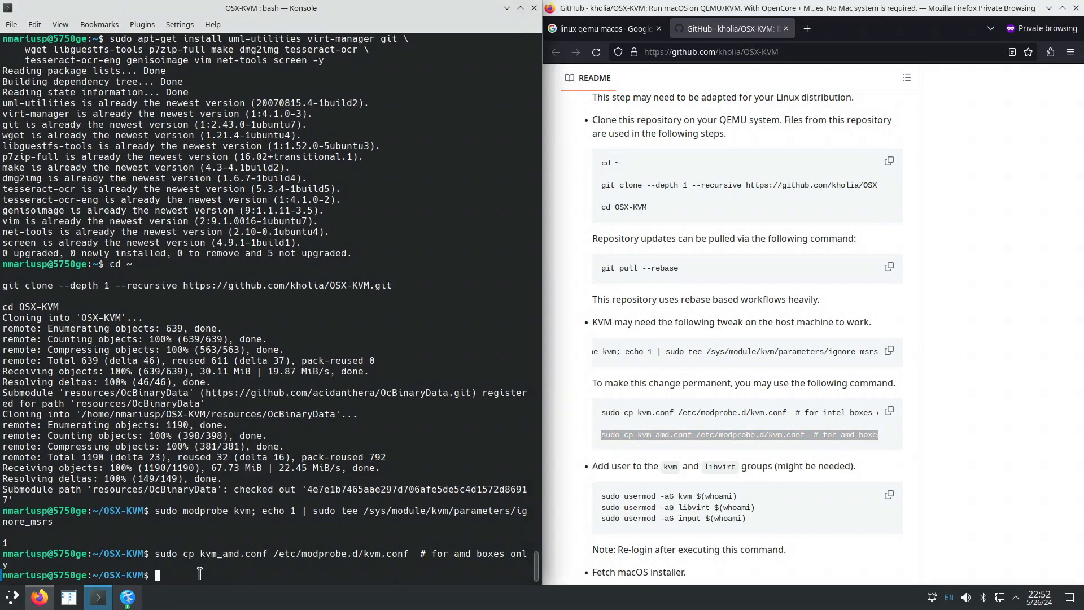
Print kvm_amd.conf with cat and highlight ignore_msrs=1, report_ignored_msrs=0 and nested=1.
type("kate")
key("BackSpace")
key("BackSpace")
type("cat")
double_click(201, 554)
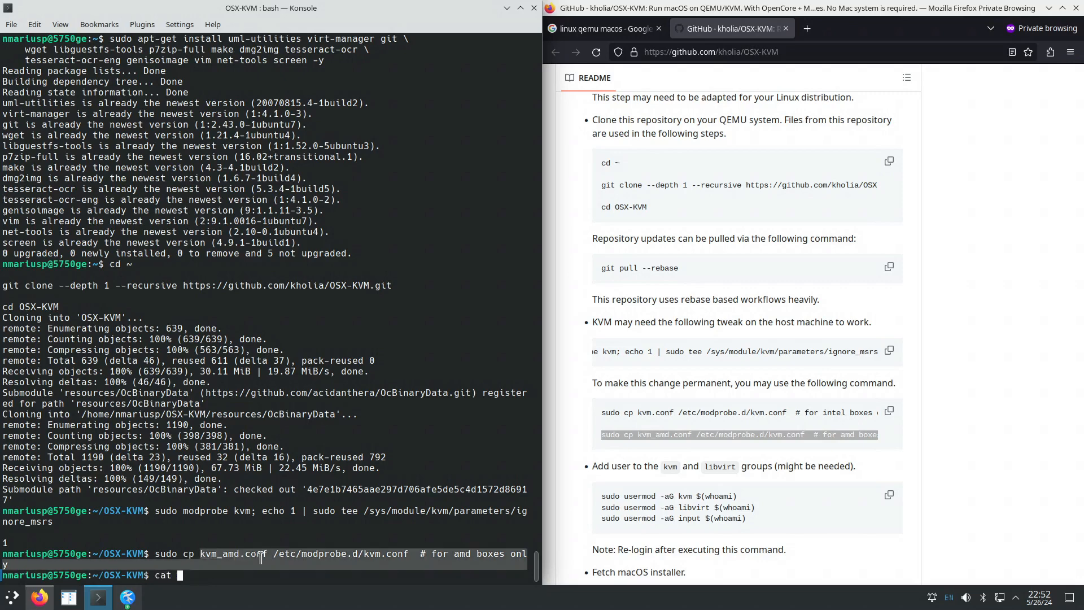
middle_click(260, 573)
key("Return")
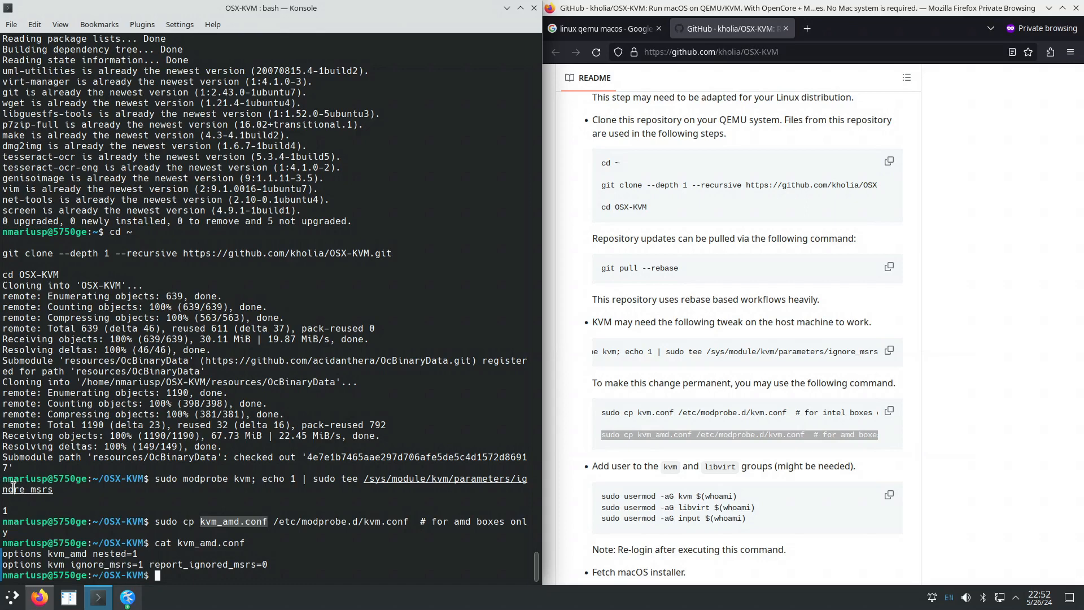
left_click_drag(144, 565, 69, 564)
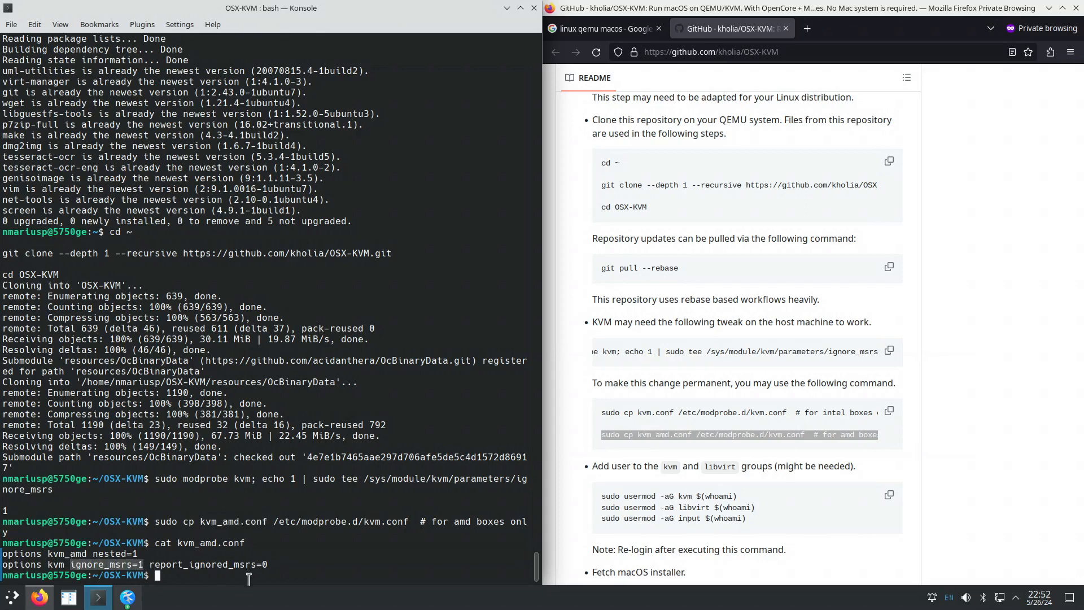
left_click_drag(277, 565, 155, 558)
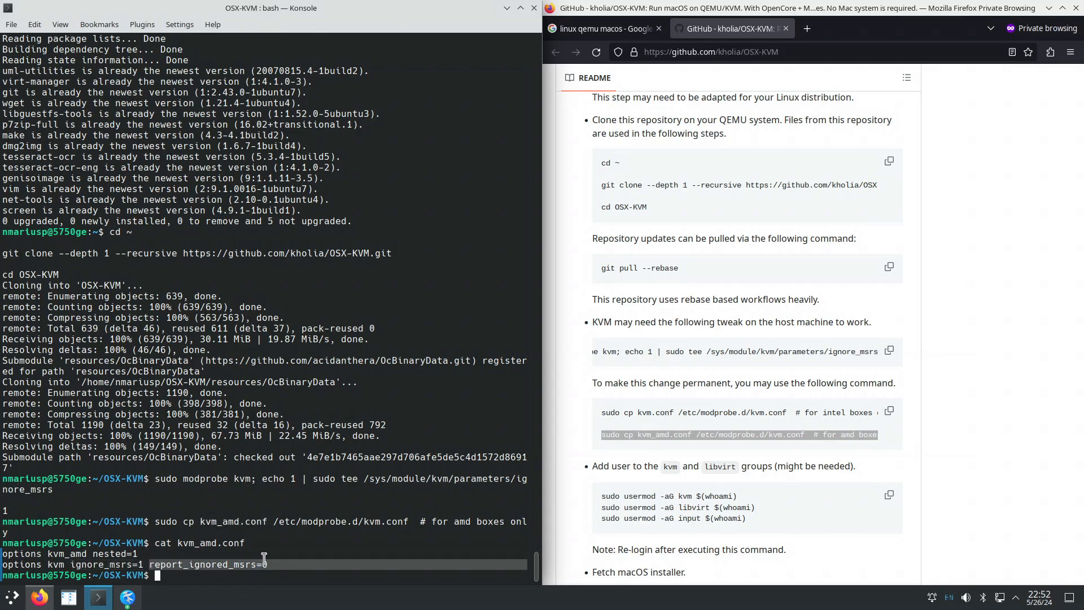
left_click_drag(137, 554, 48, 548)
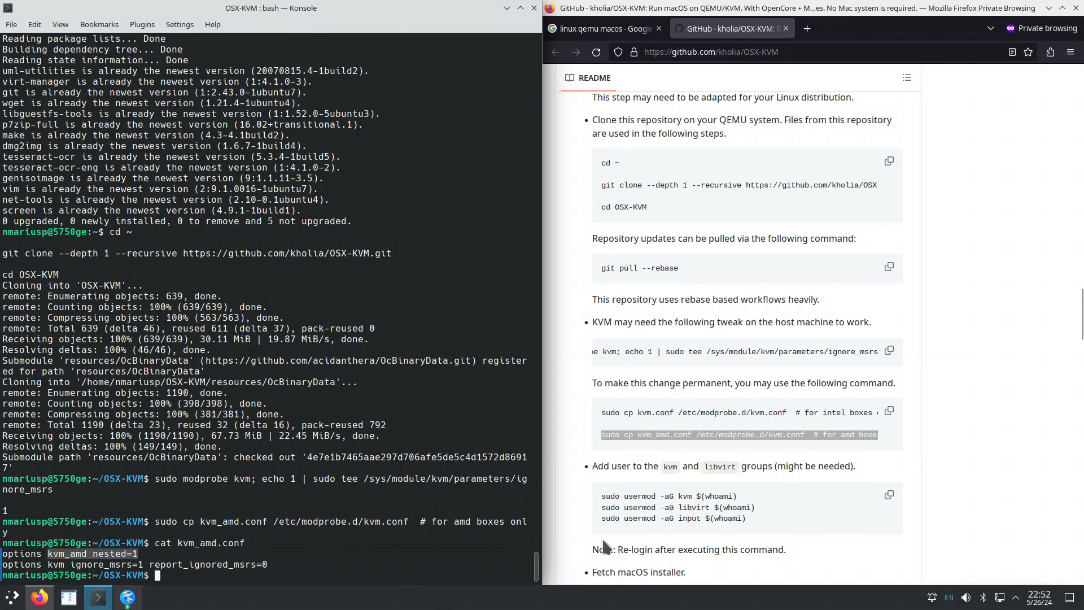
scroll(667, 494, "down", 5)
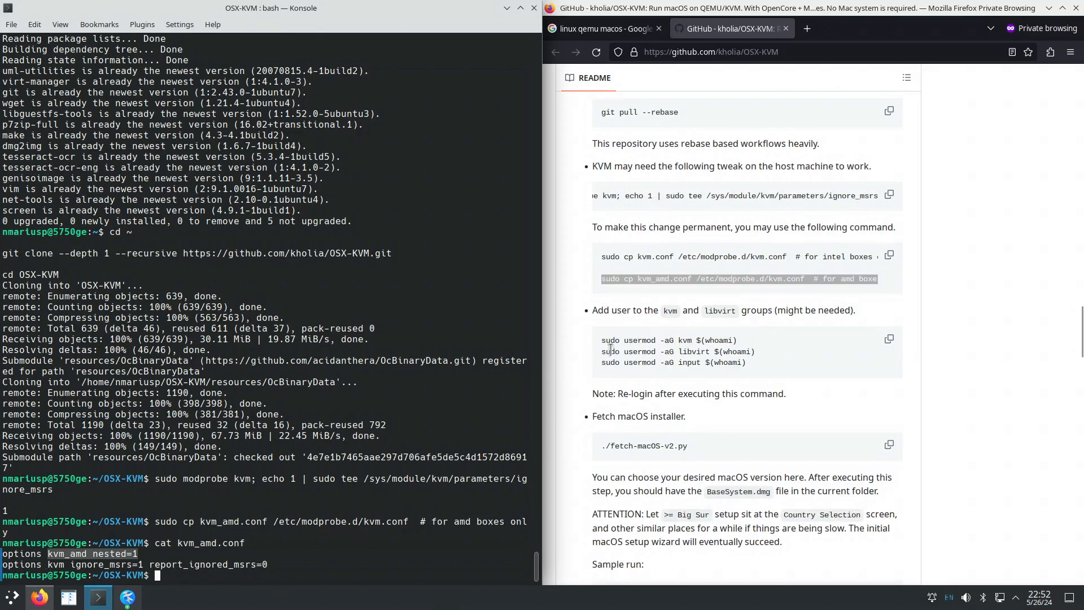
Run the README's three sudo usermod commands for the kvm, libvirt and input groups.
left_click_drag(601, 339, 757, 364)
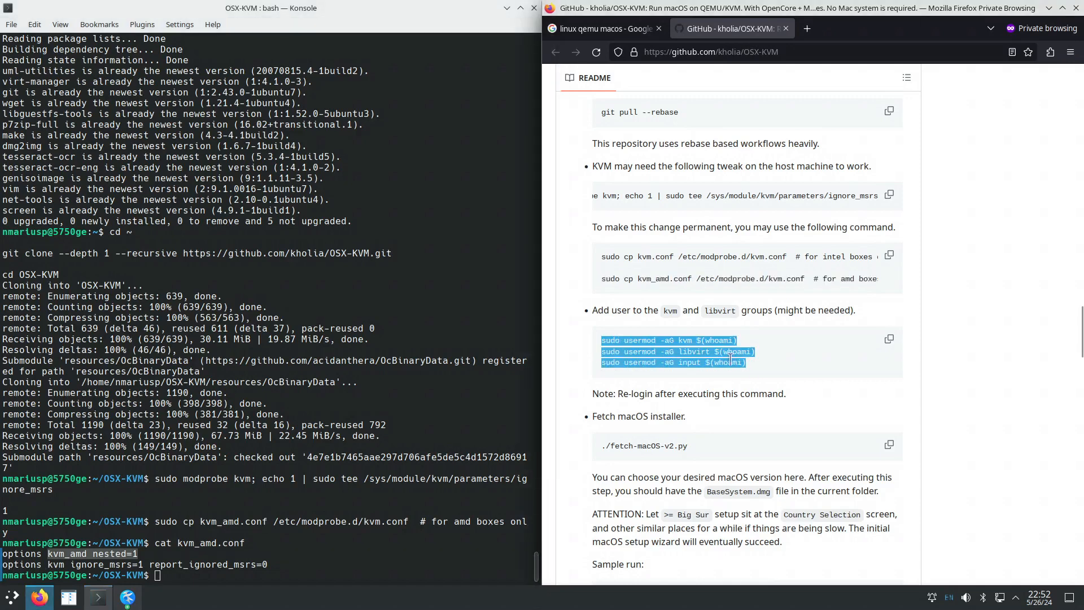
right_click(712, 361)
left_click(737, 368)
right_click(221, 567)
left_click(291, 401)
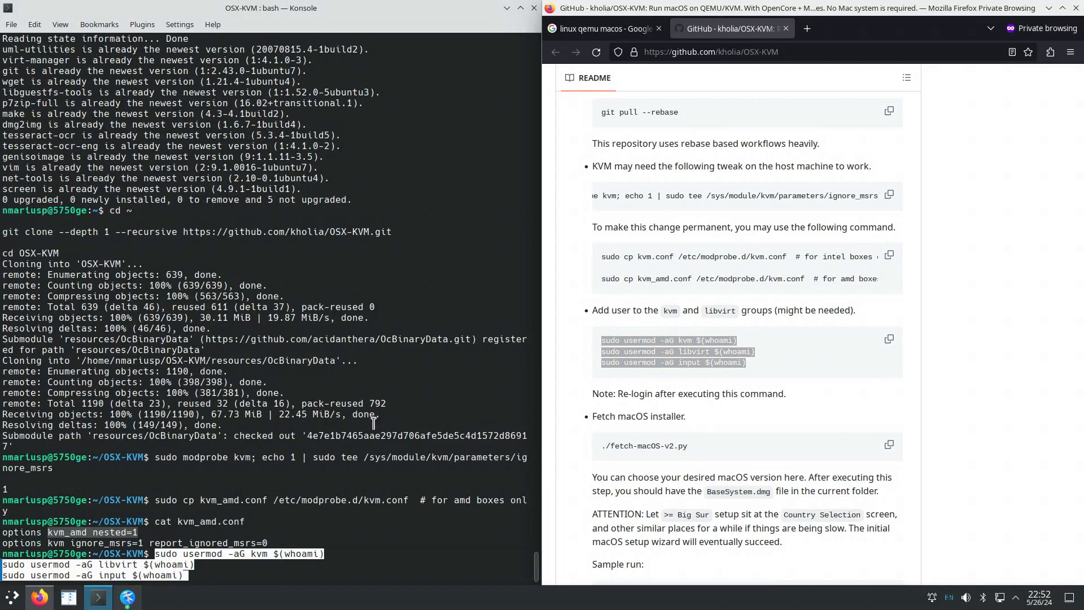
key("Return")
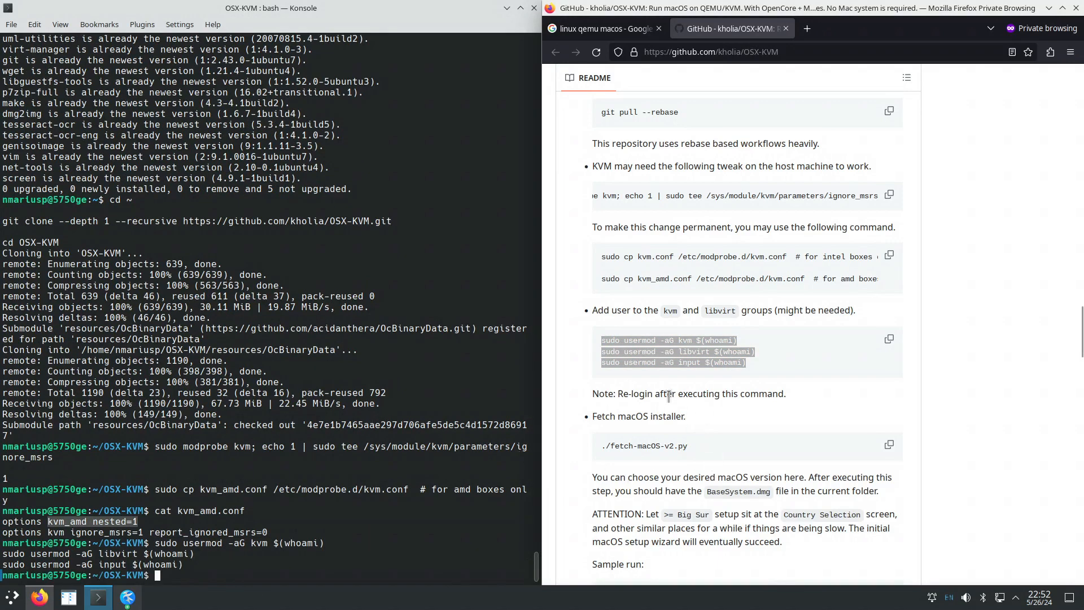
left_click_drag(597, 393, 767, 394)
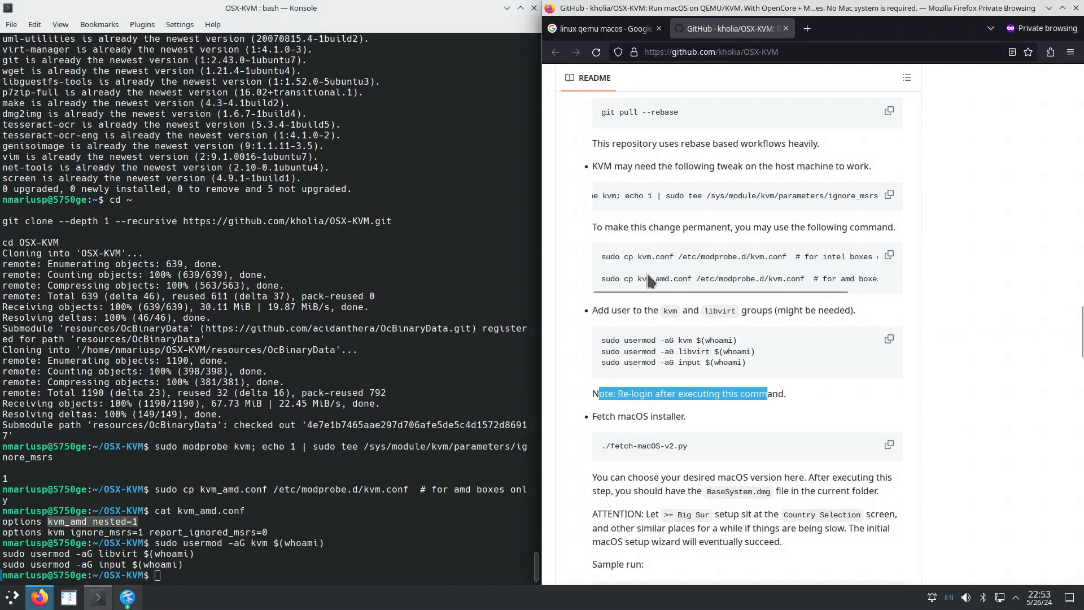
left_click_drag(620, 278, 858, 281)
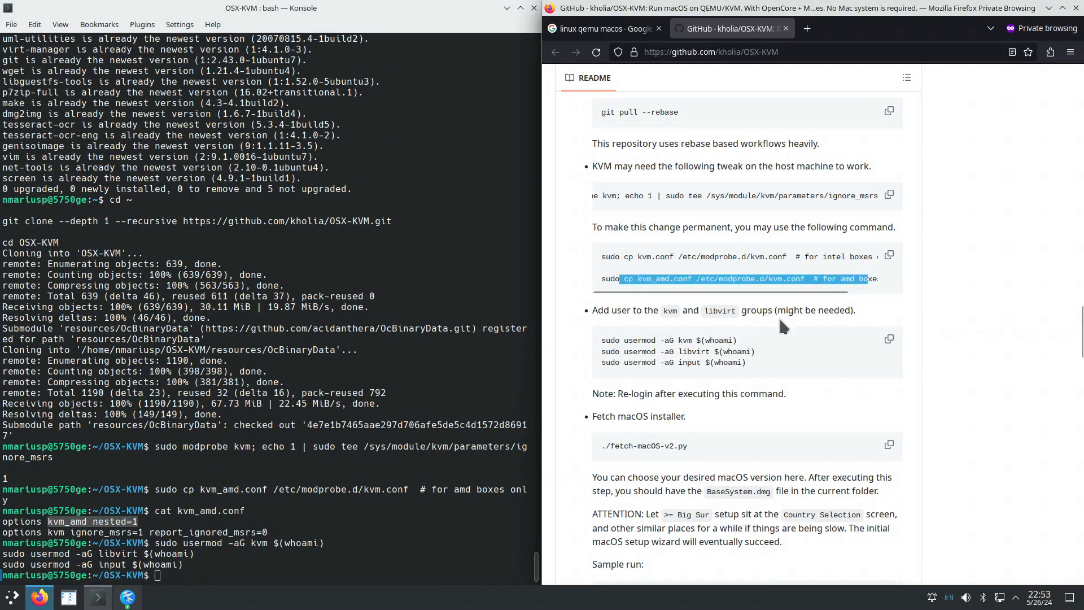
left_click_drag(605, 340, 753, 374)
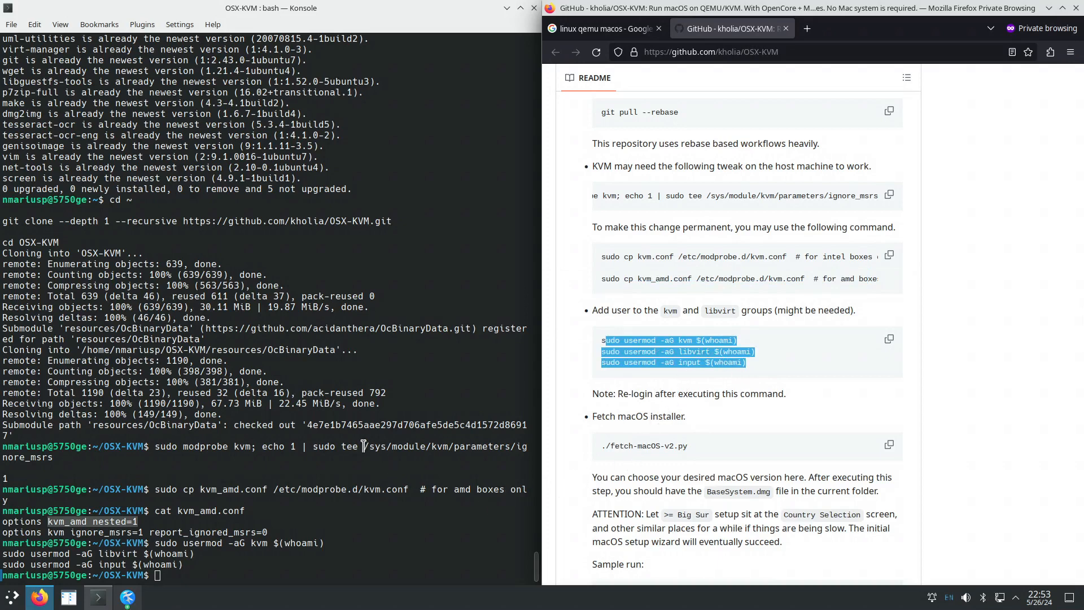
Run groups and match input, libvirt and kvm in its output against the README.
left_click(219, 572)
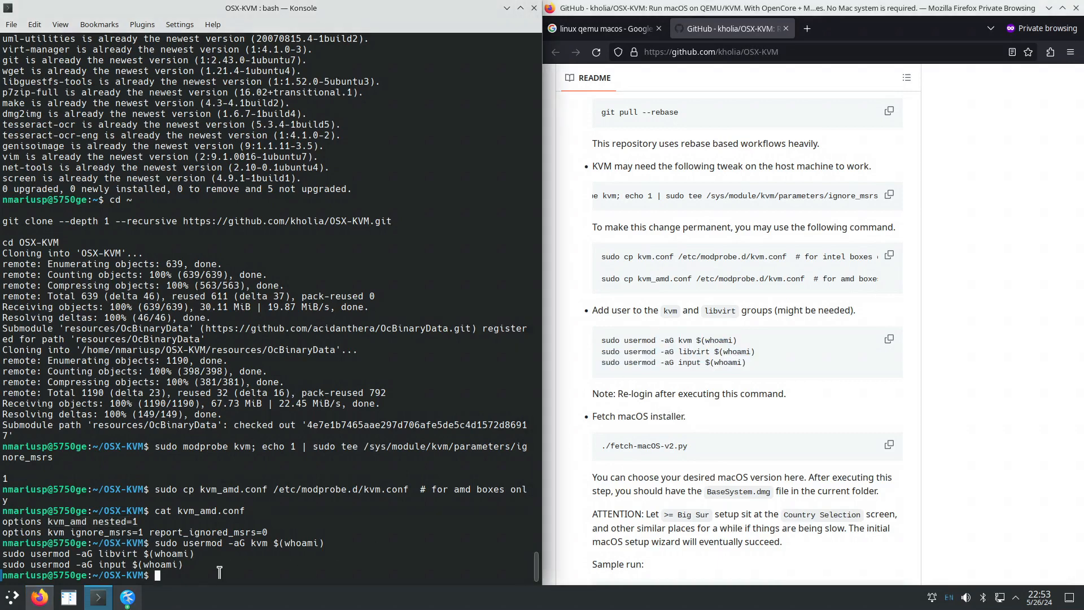
type("group")
key("Tab")
key("Tab")
type("s")
key("Return")
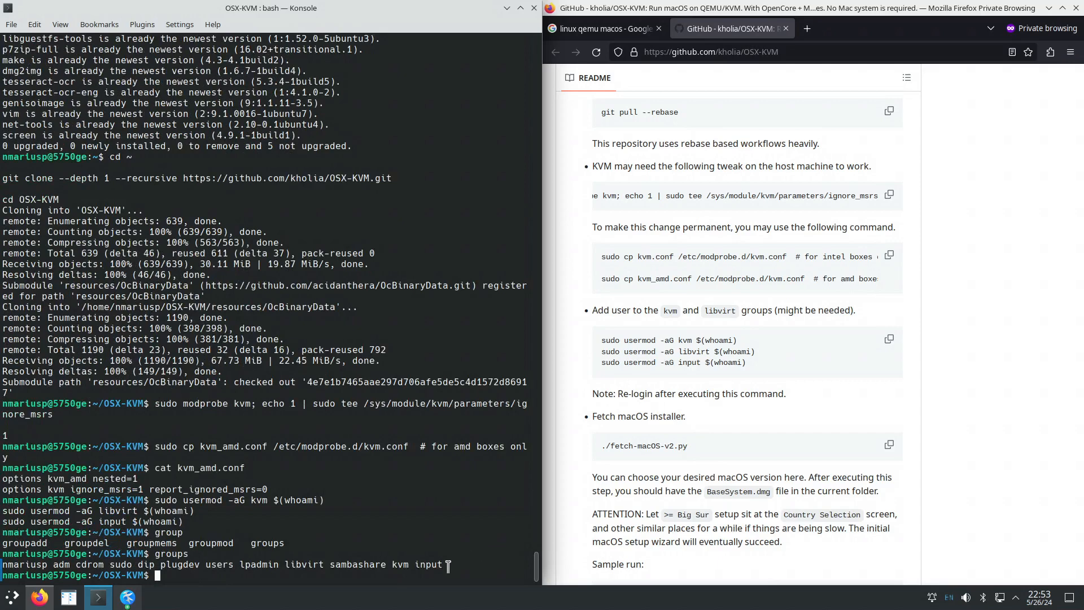
left_click_drag(448, 565, 416, 565)
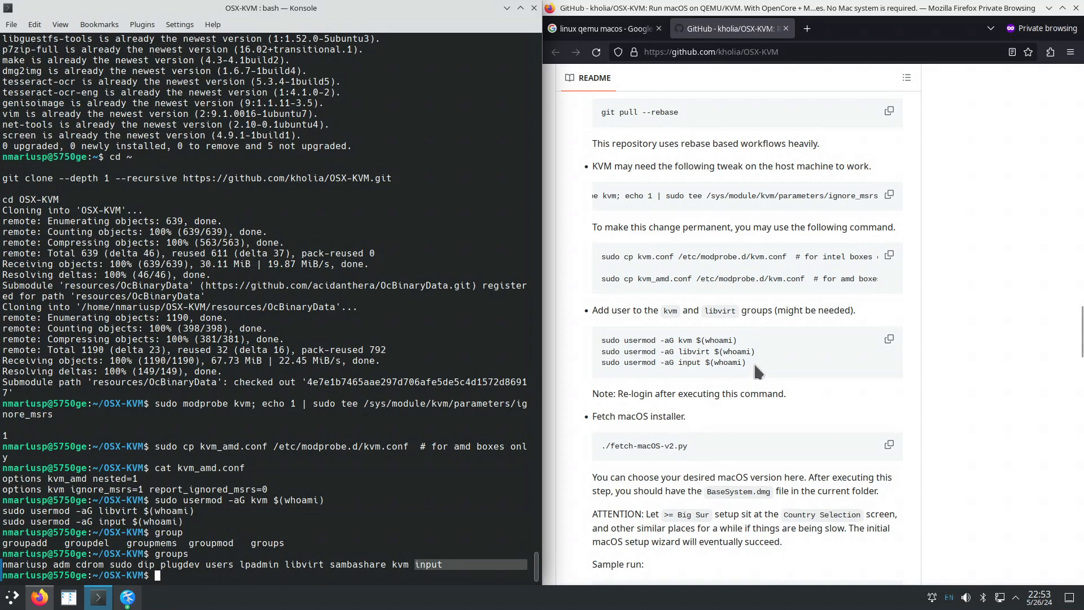
double_click(690, 363)
double_click(696, 350)
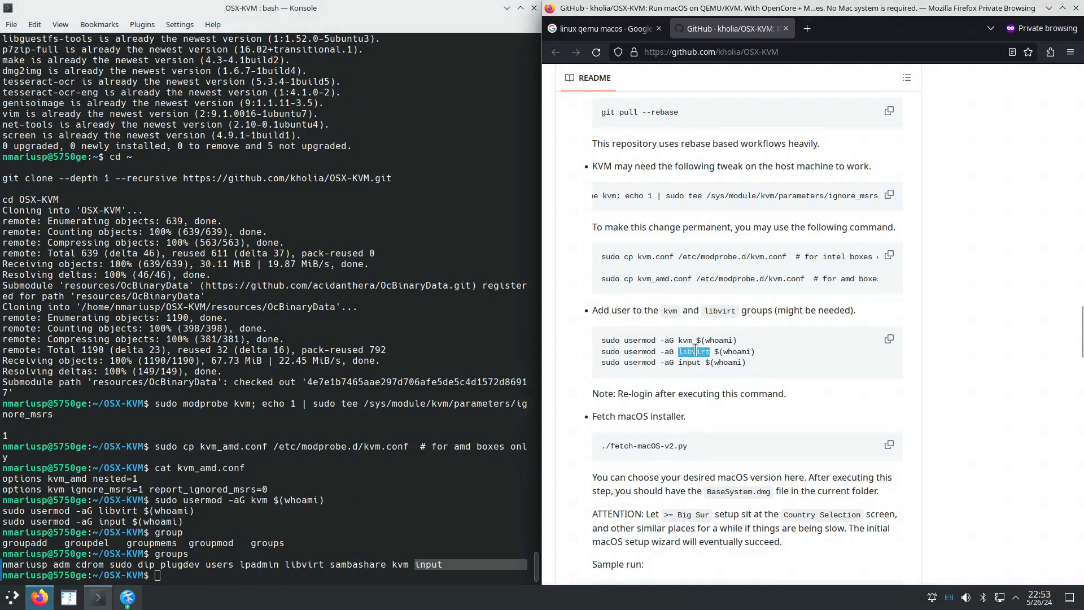
double_click(304, 565)
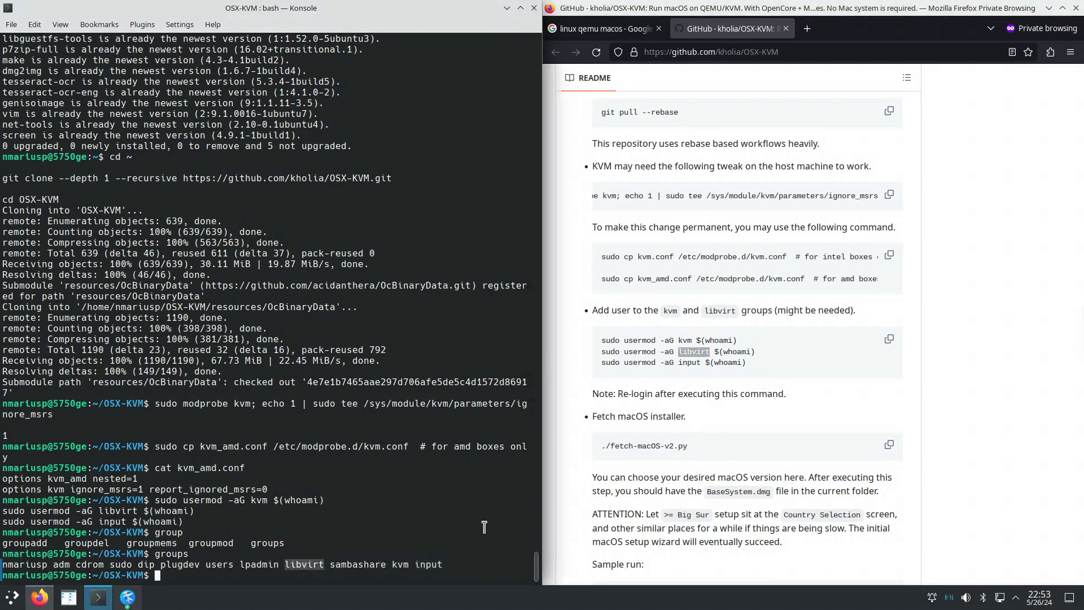
double_click(685, 340)
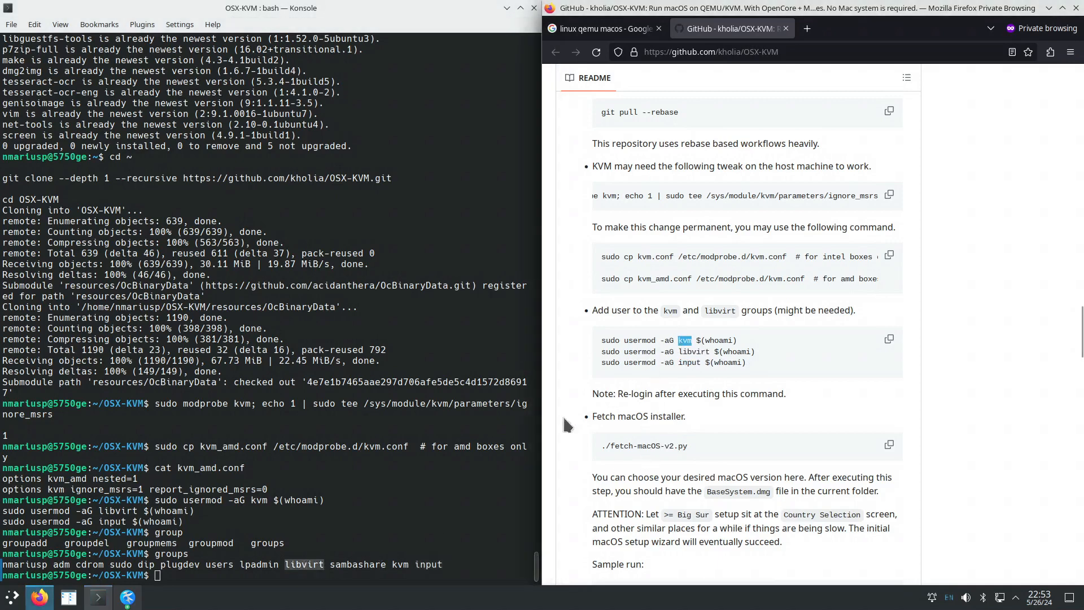
double_click(400, 564)
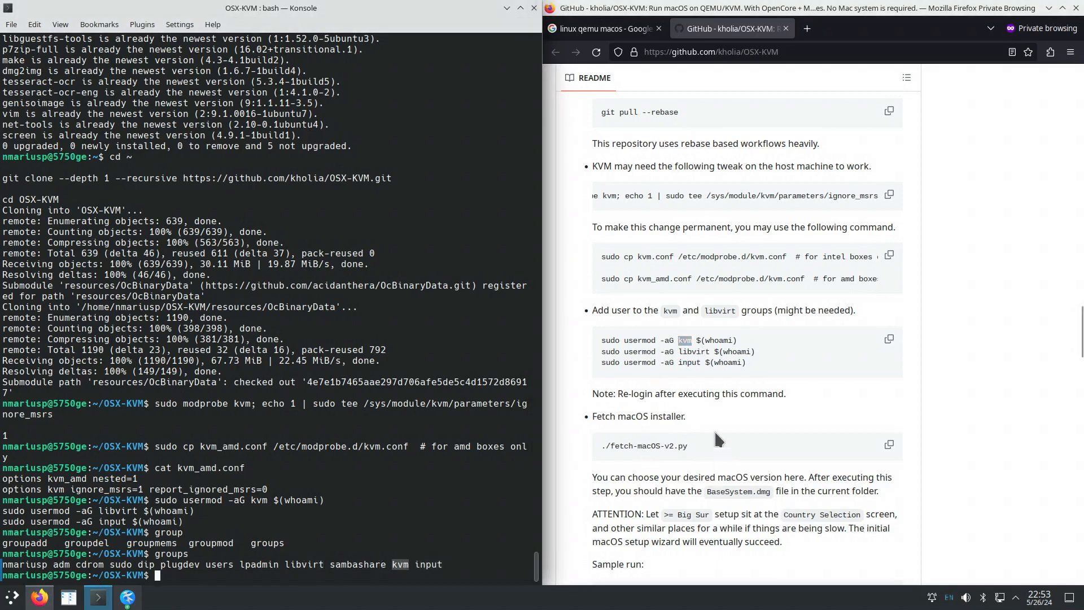
scroll(716, 431, "down", 3)
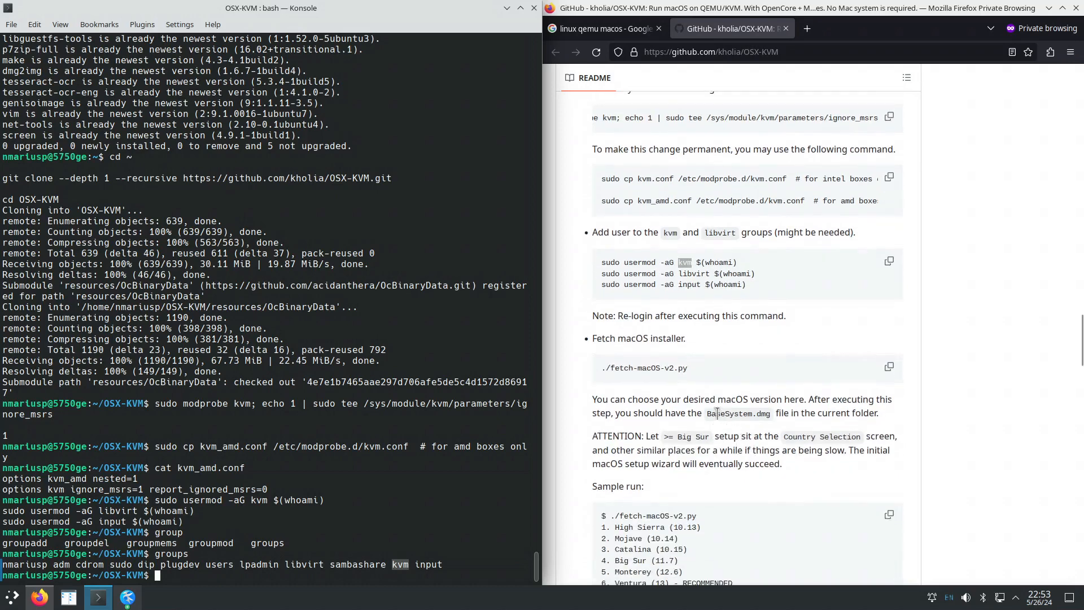
Run ./fetch-macOS-v2.py from the README so it lists macOS choices 1–7.
left_click_drag(707, 414, 772, 414)
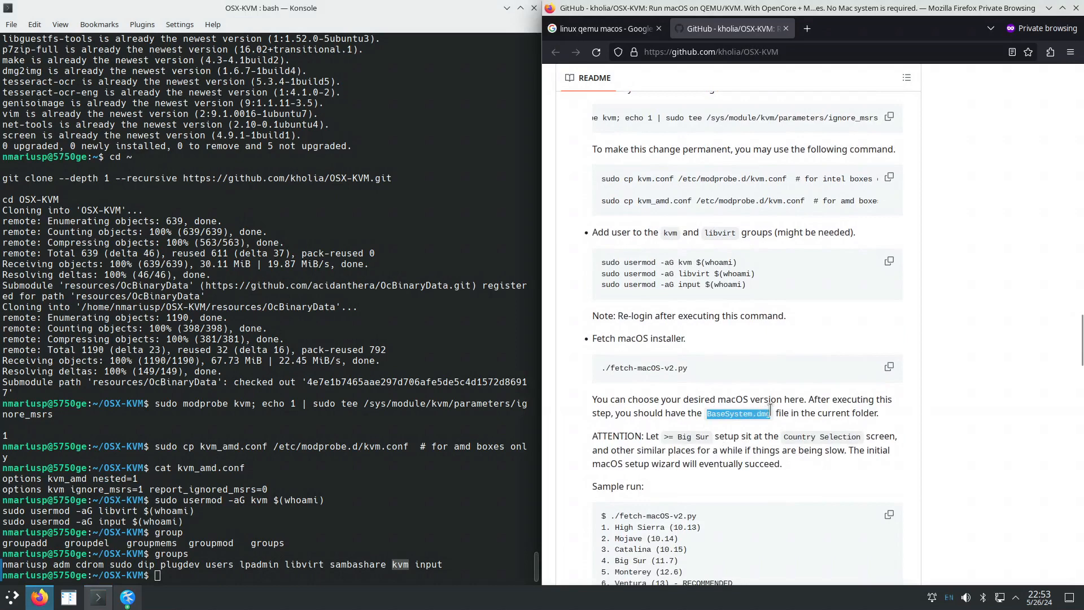
left_click_drag(604, 368, 684, 363)
right_click(668, 364)
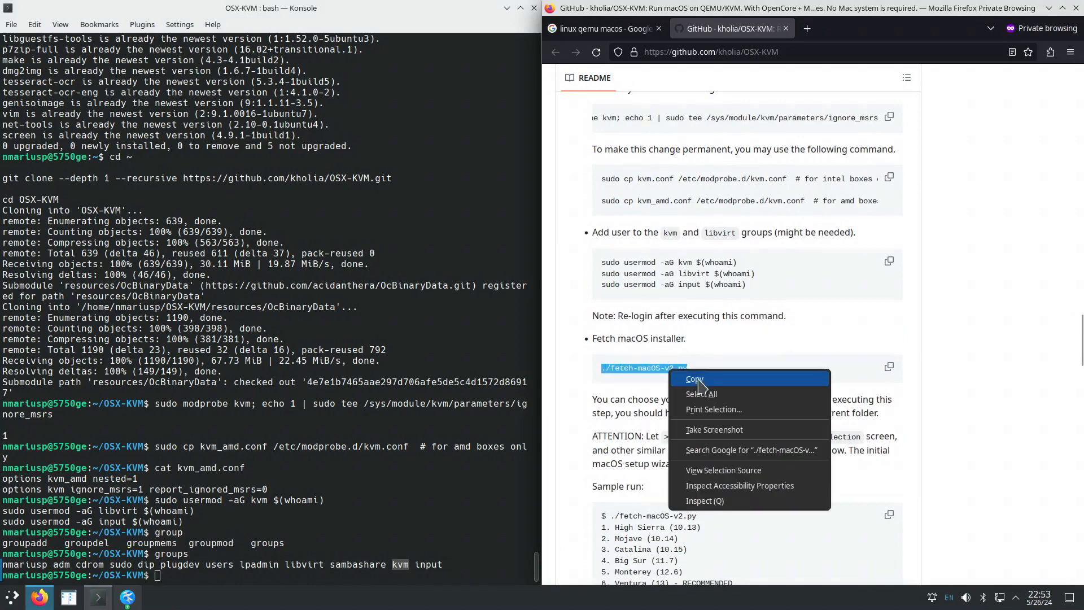
left_click(692, 376)
right_click(220, 567)
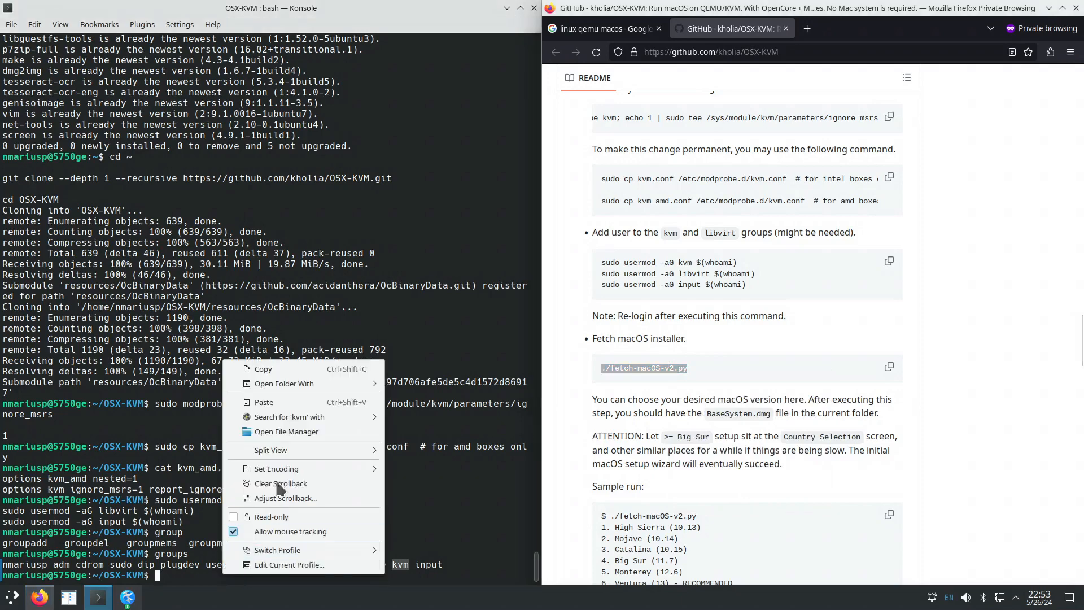
left_click(265, 403)
key("Return")
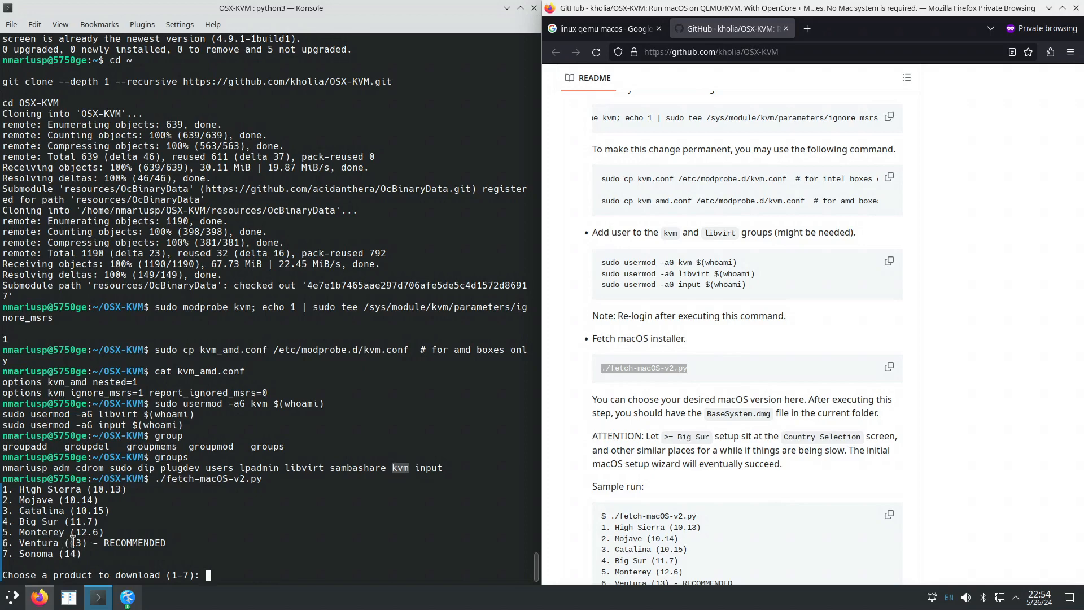
left_click(234, 573)
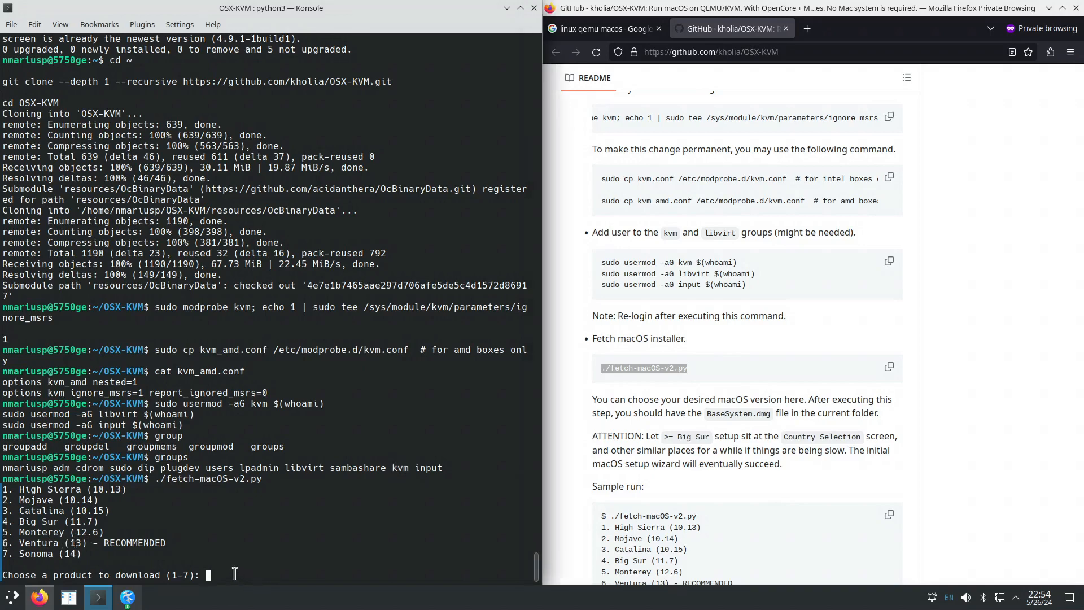
Choose 6 at the prompt and let the 677.99 MB BaseSystem.dmg download and verify.
type("6")
key("Return")
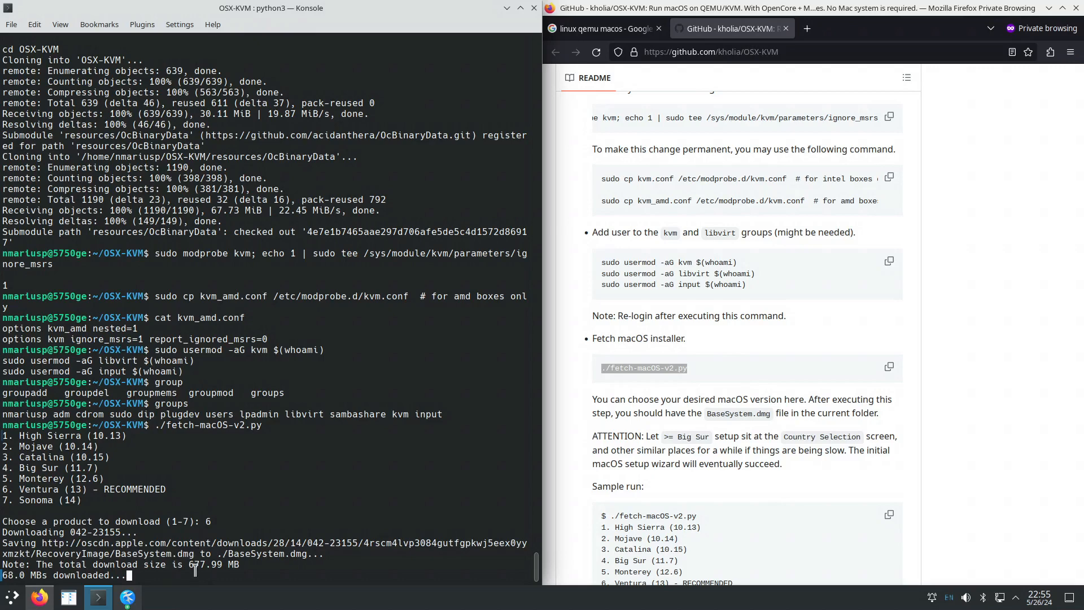
left_click_drag(189, 565, 240, 565)
scroll(749, 401, "down", 5)
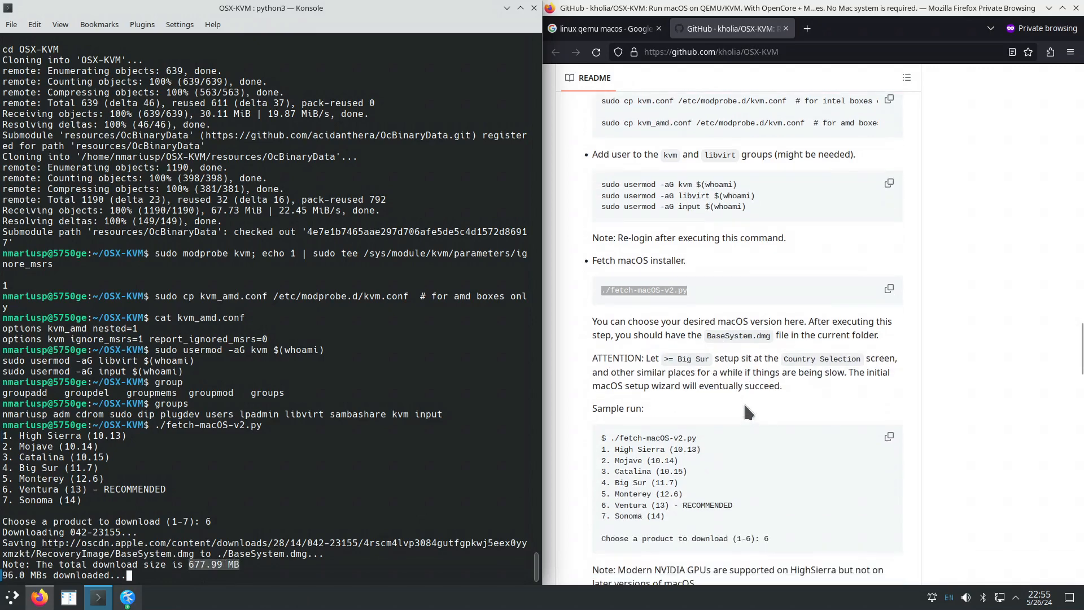
left_click_drag(732, 427, 601, 427)
scroll(771, 439, "down", 5)
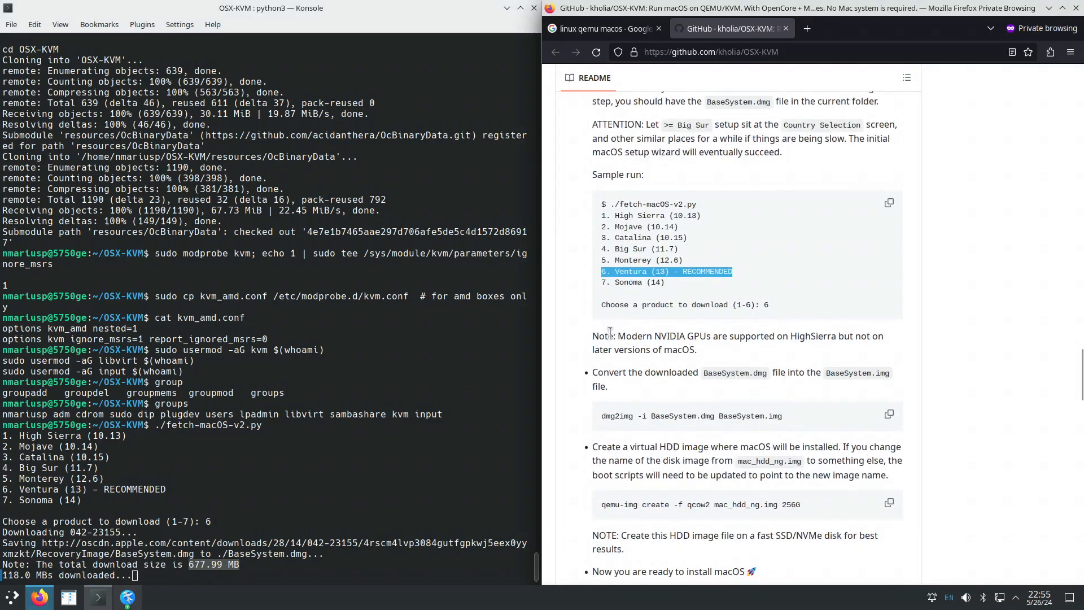
left_click_drag(609, 336, 709, 351)
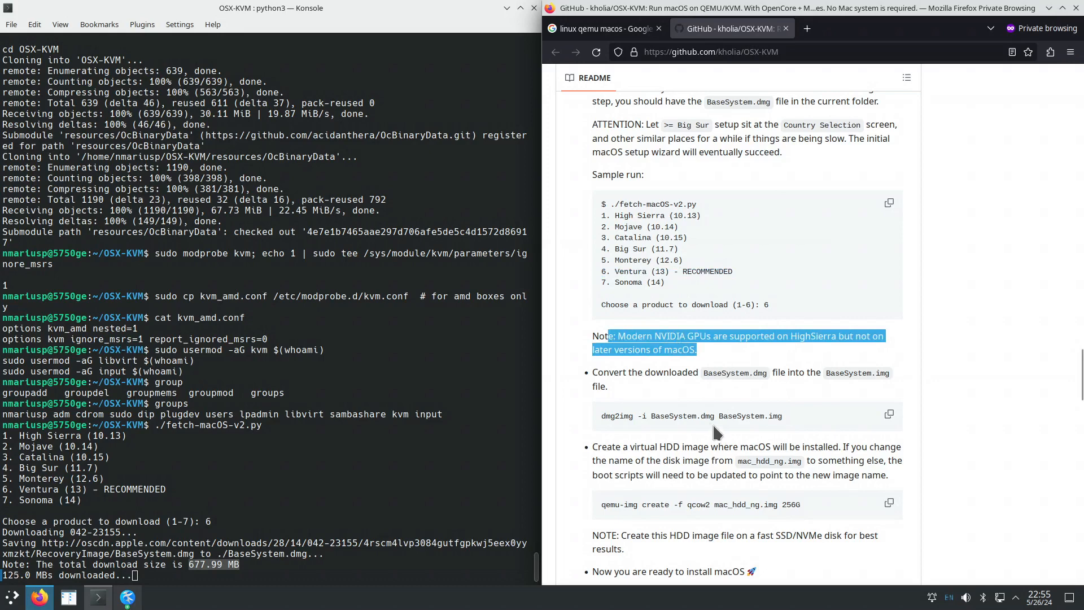
scroll(694, 418, "down", 3)
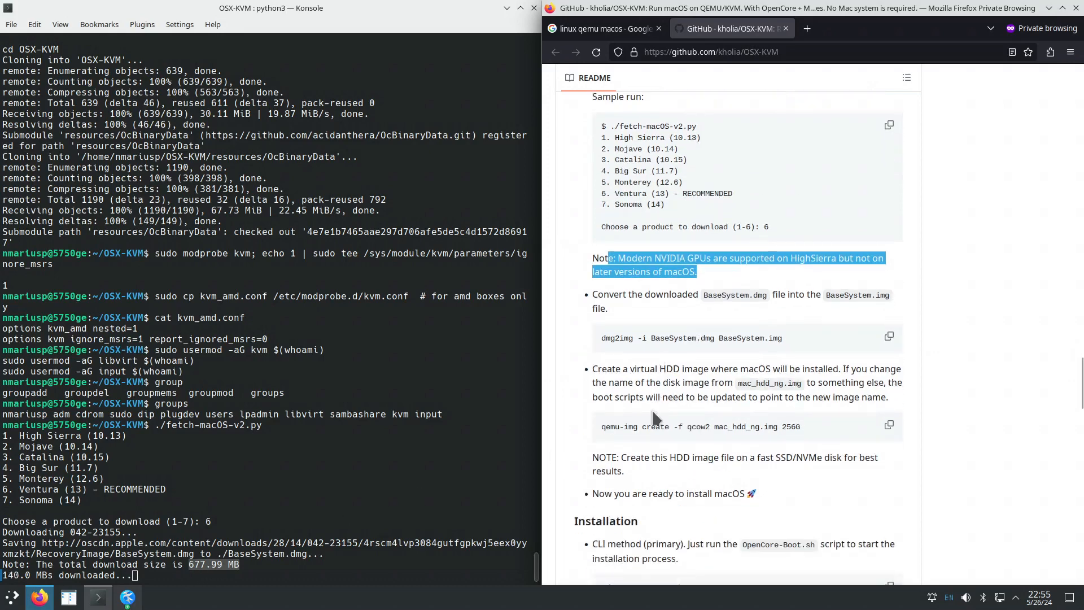
left_click_drag(701, 338, 713, 338)
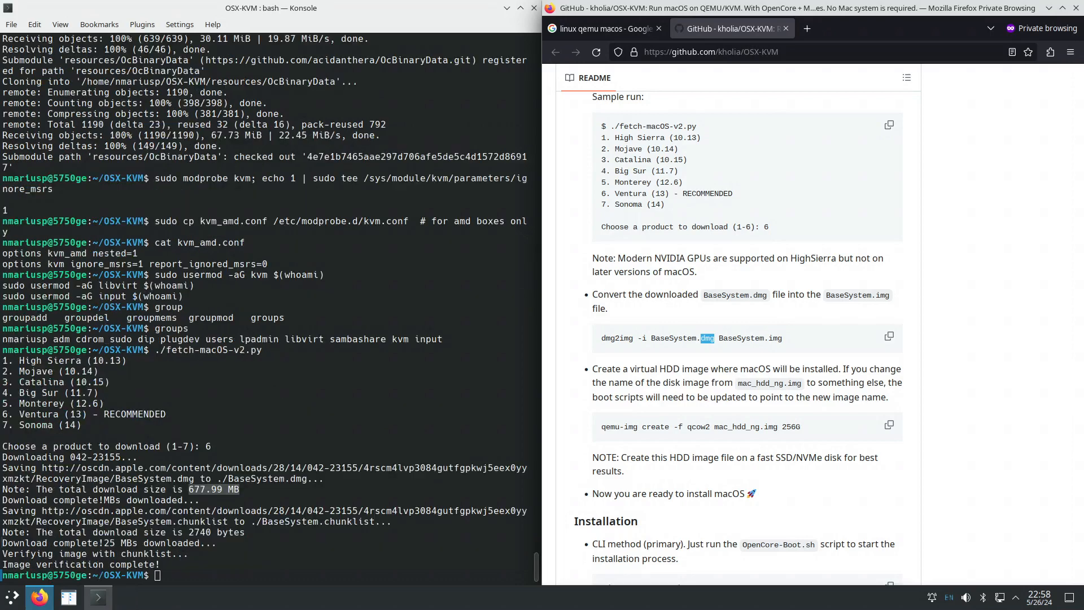
Run 'dmg2img -i BaseSystem.dmg BaseSystem.img' copied from the README.
left_click(675, 338)
left_click_drag(601, 338, 783, 339)
right_click(755, 333)
left_click(766, 345)
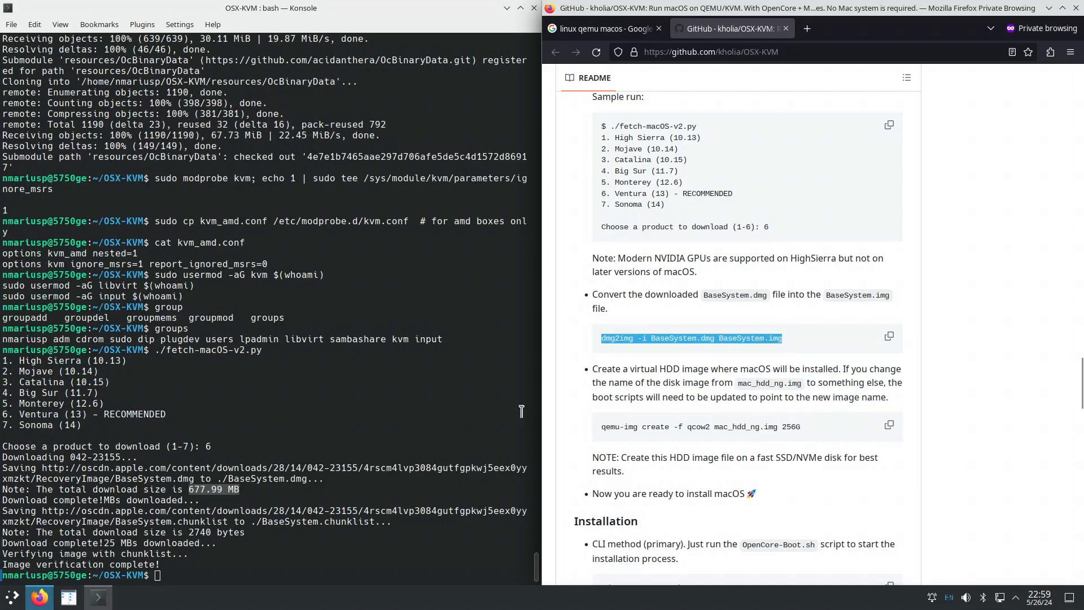
right_click(308, 570)
left_click(364, 397)
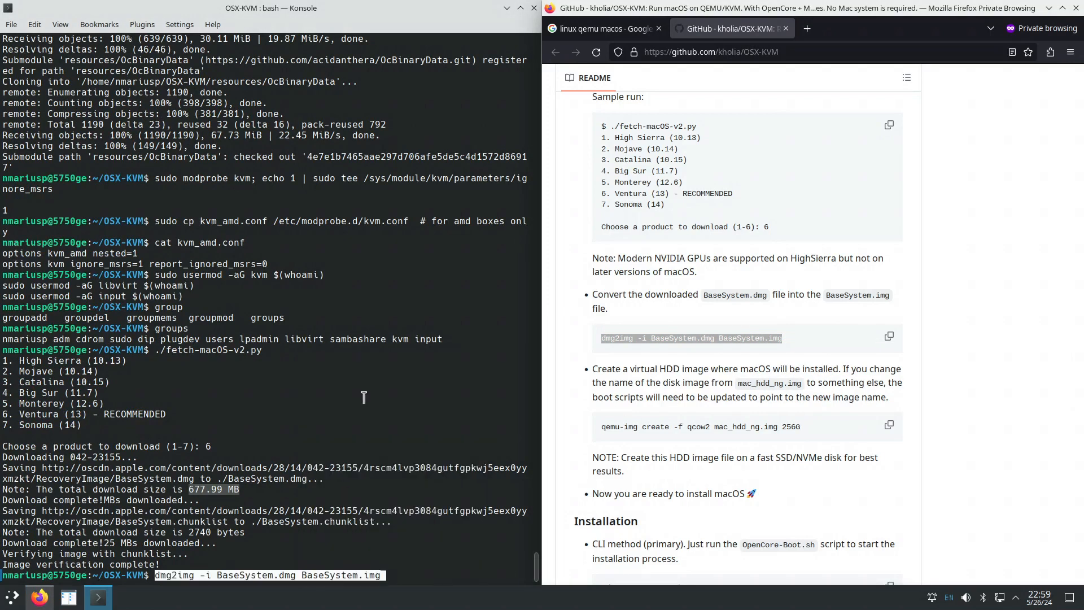
key("Return")
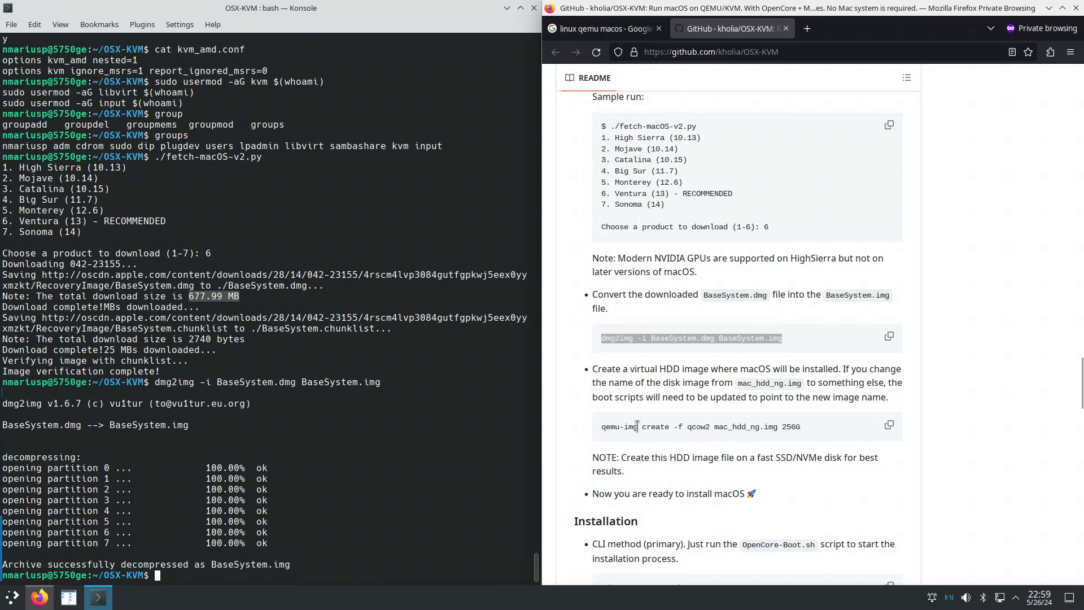
Run the README's qemu-img create command to make the 256G qcow2 mac_hdd_ng.img.
left_click(604, 424)
left_click_drag(603, 425, 805, 427)
right_click(748, 428)
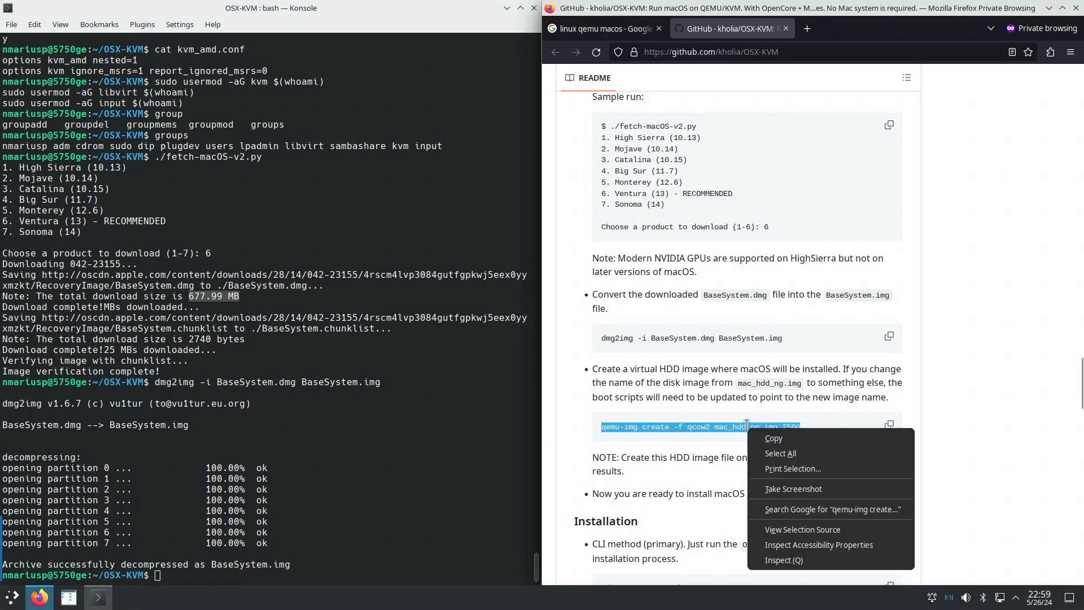
left_click(774, 439)
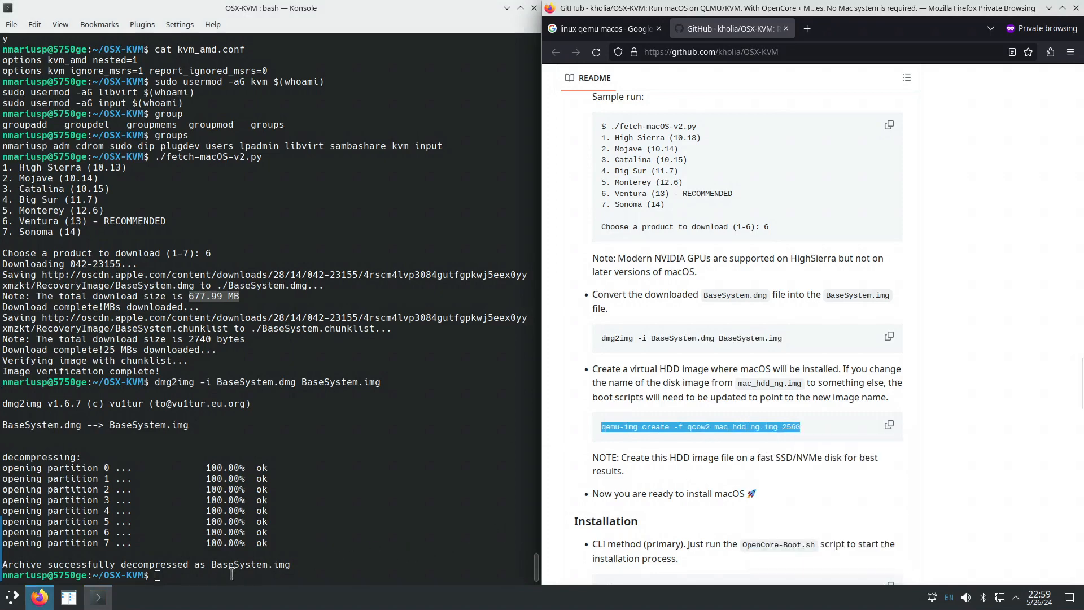
right_click(216, 576)
left_click(276, 408)
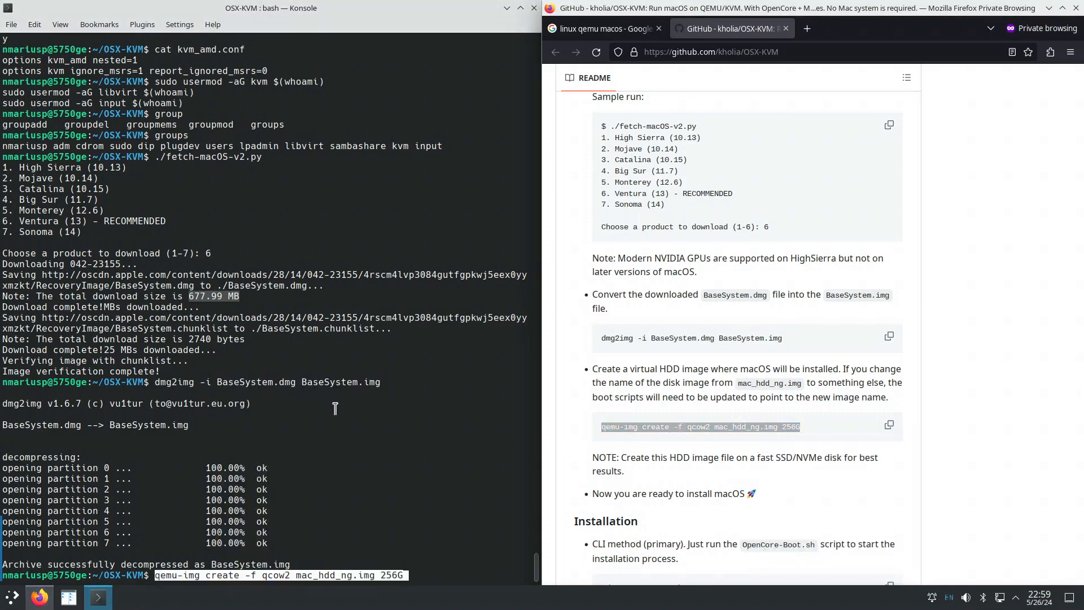
key("Return")
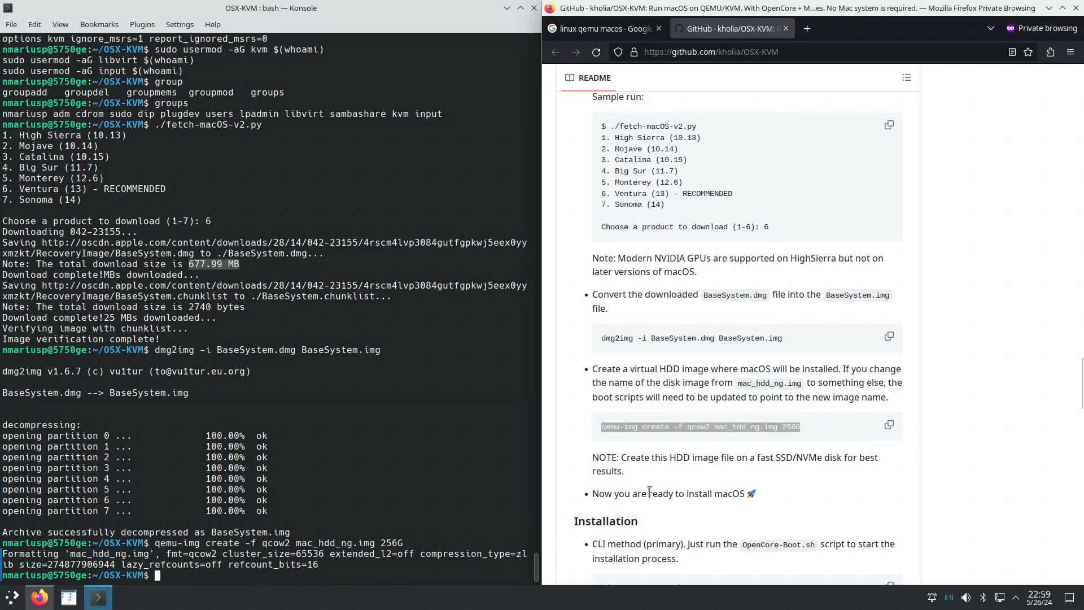
double_click(808, 456)
scroll(682, 480, "down", 2)
scroll(678, 475, "down", 2)
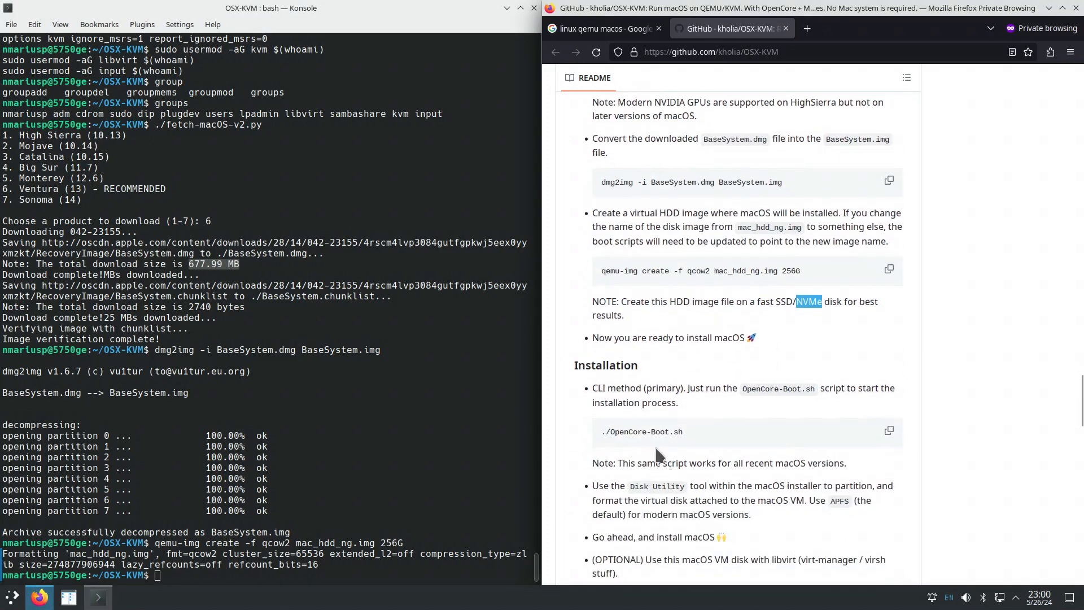
Start the VM with ./OpenCore-Boot.sh and move the QEMU window to the left.
left_click_drag(602, 432, 690, 434)
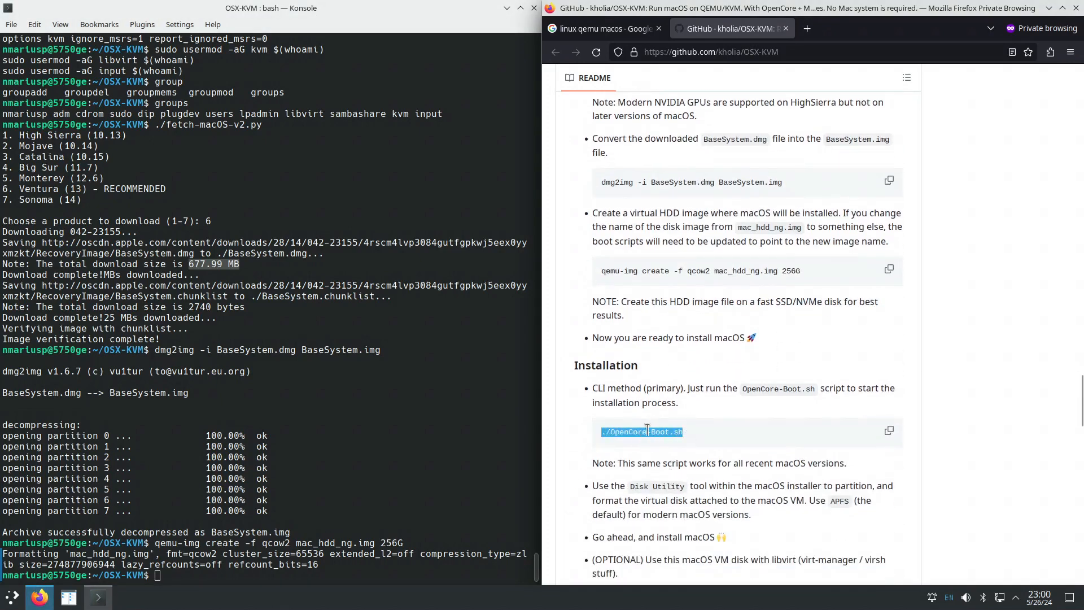
right_click(648, 430)
left_click(674, 447)
right_click(193, 576)
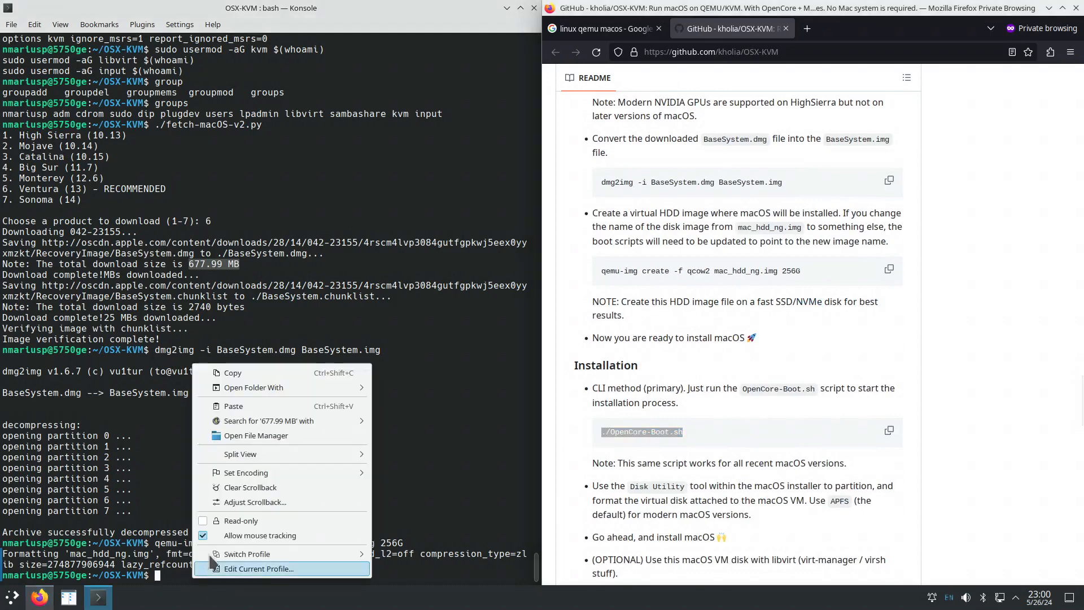
left_click(251, 412)
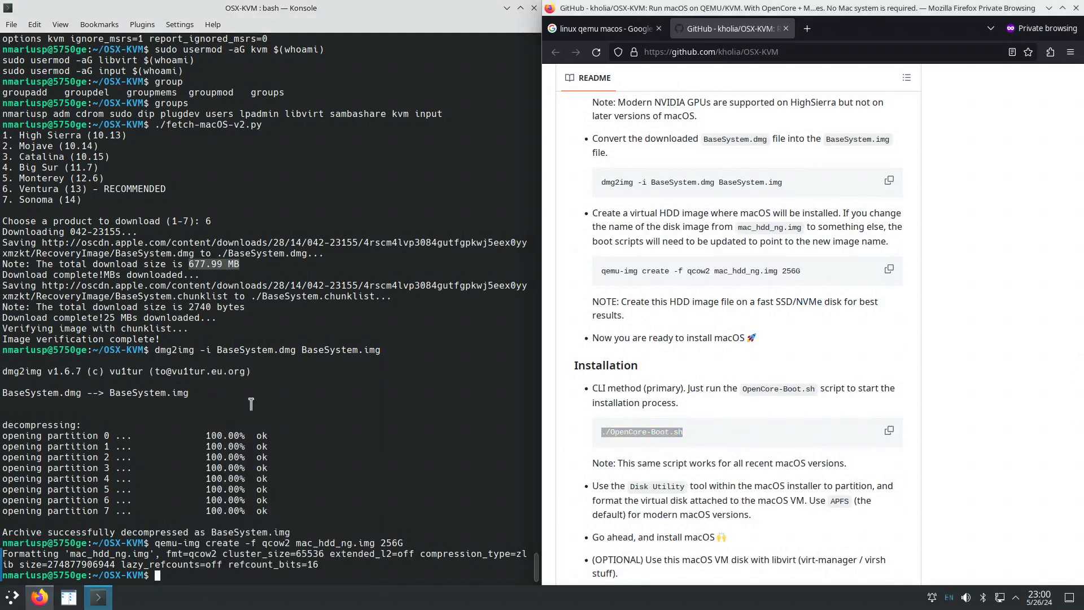
key("Return")
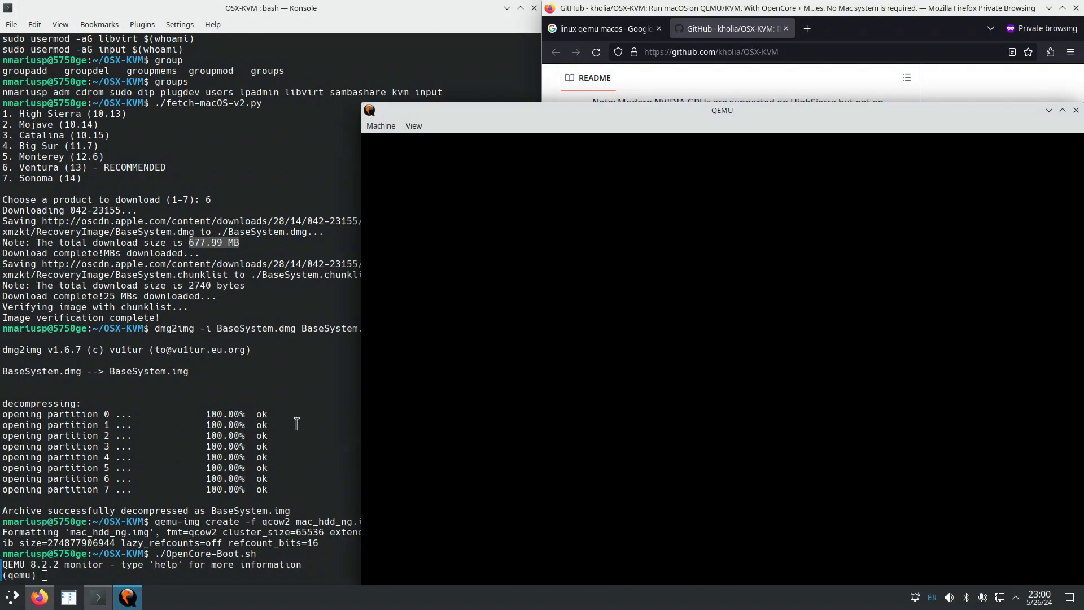
left_click_drag(594, 107, 287, 45)
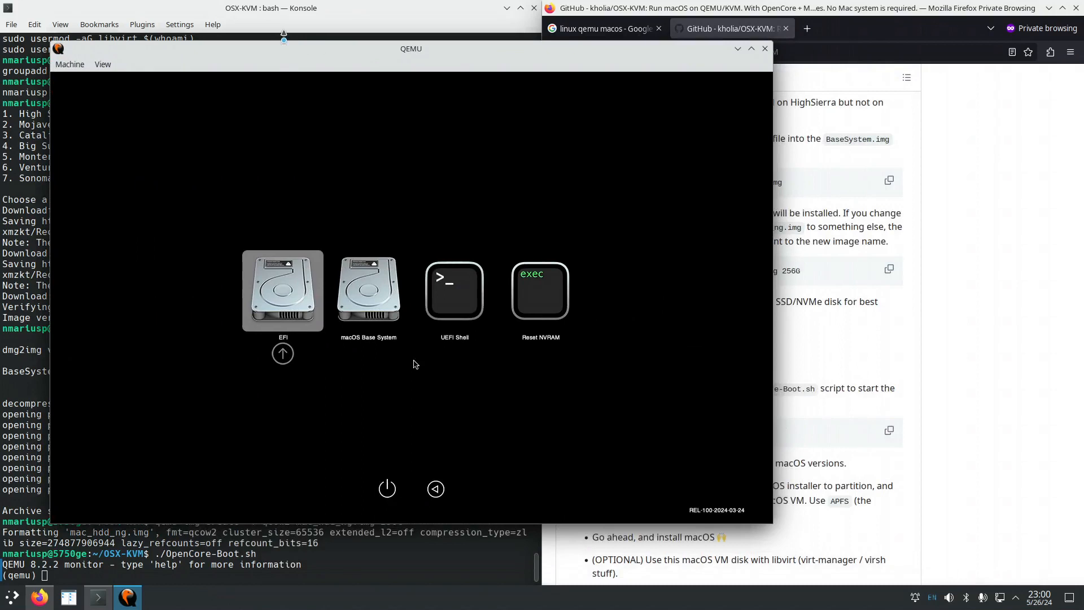
Browse the OpenCore boot picker entries, returning to macOS Base System.
key("Right")
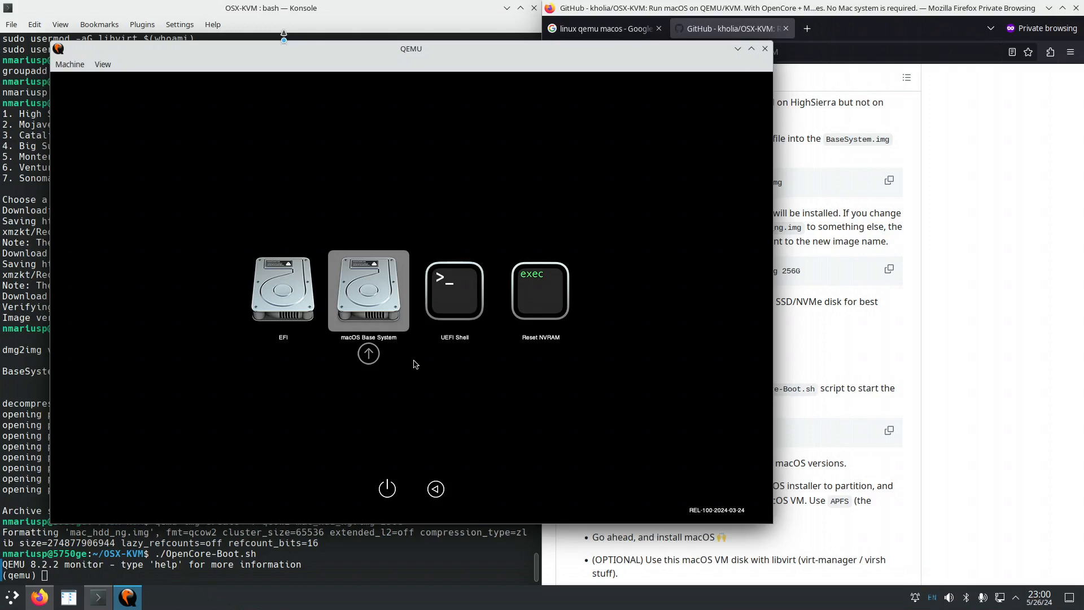
key("Right")
key("Right")
key("Right")
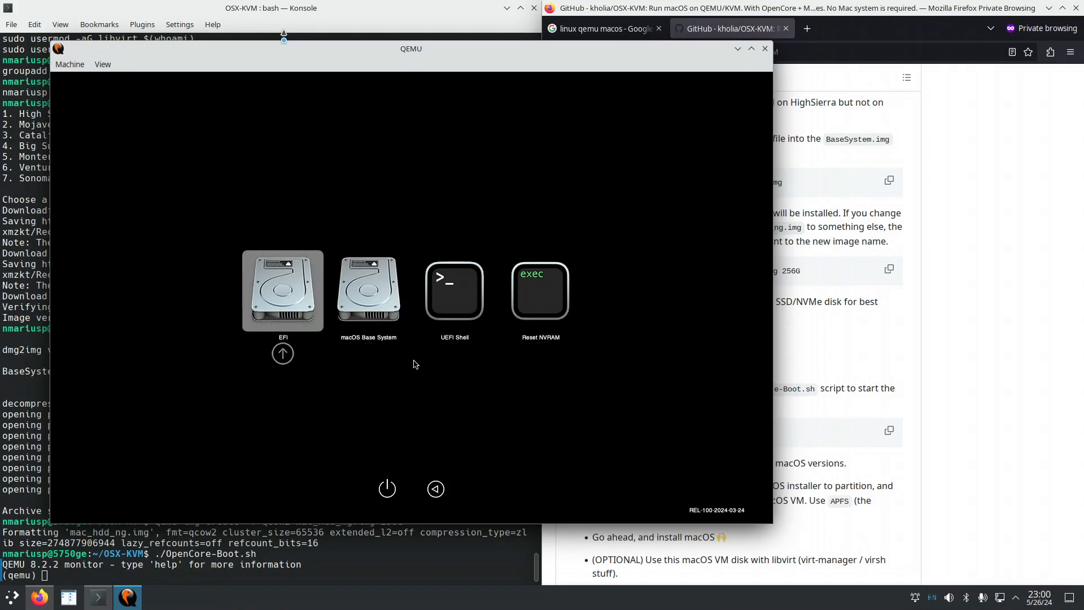
key("Right")
key("Right")
key("Right")
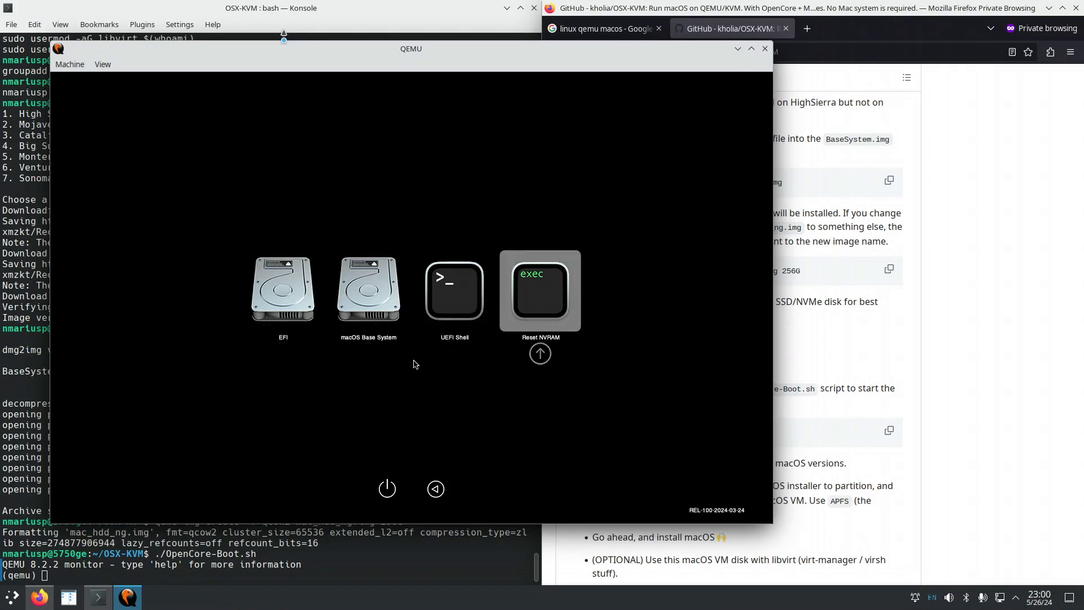
key("Left")
key("Left")
key("Left")
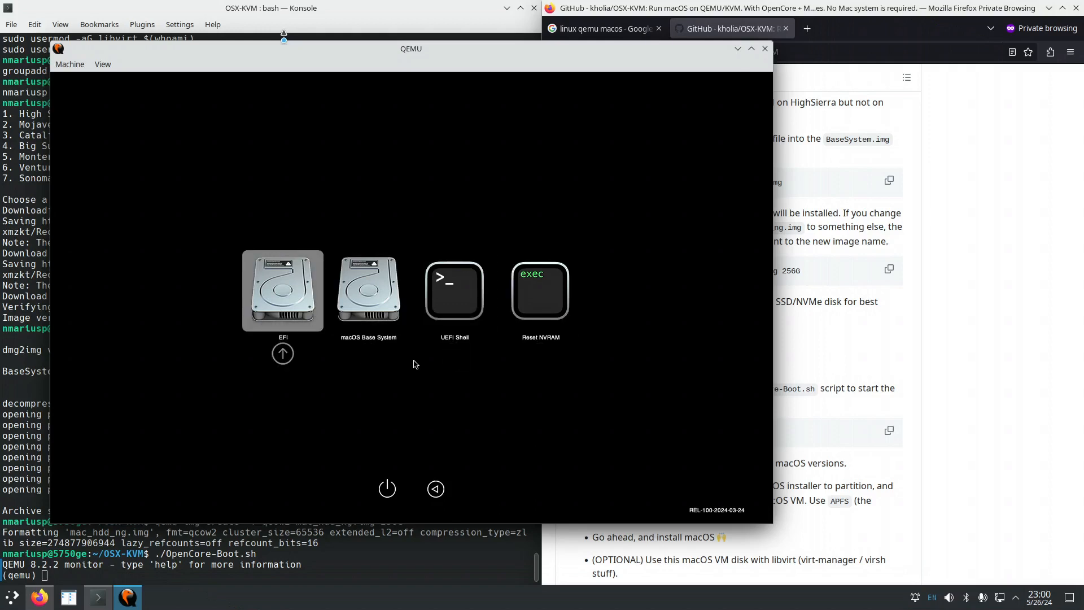
key("Right")
key("Right")
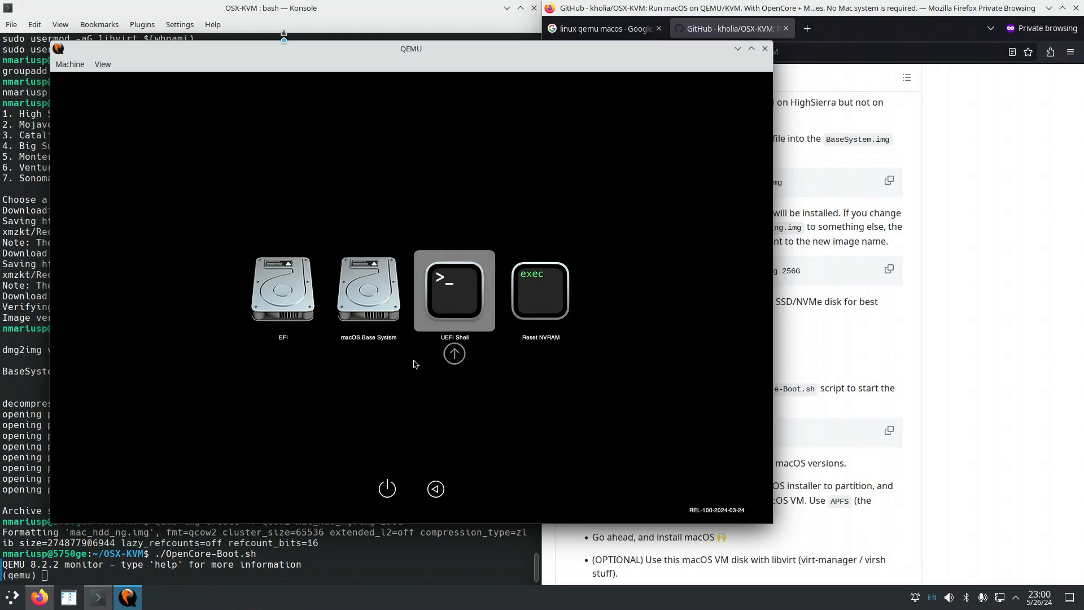
key("Left")
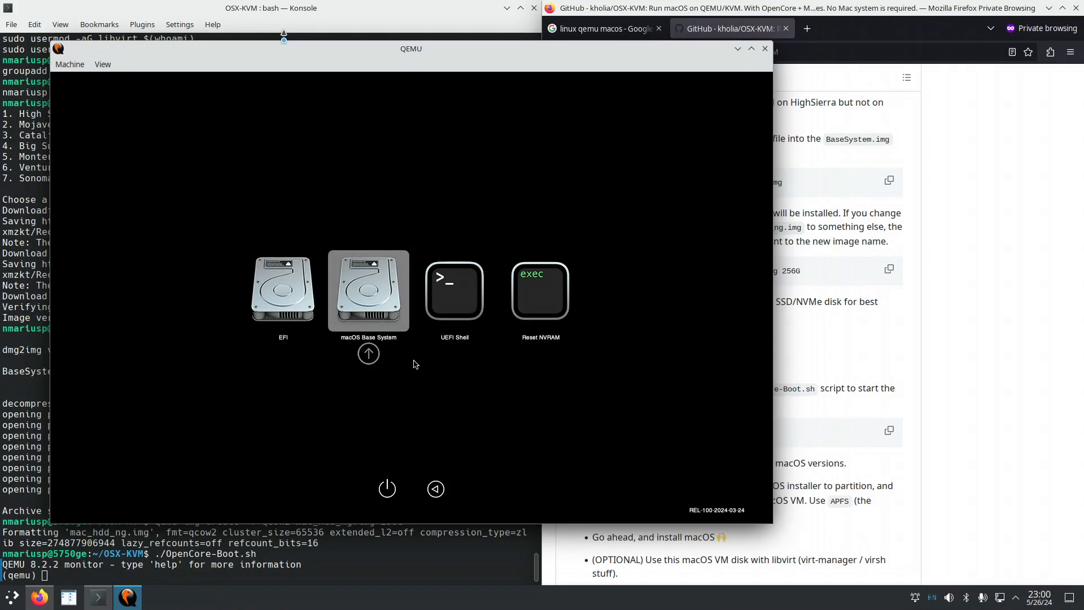
left_click(926, 359)
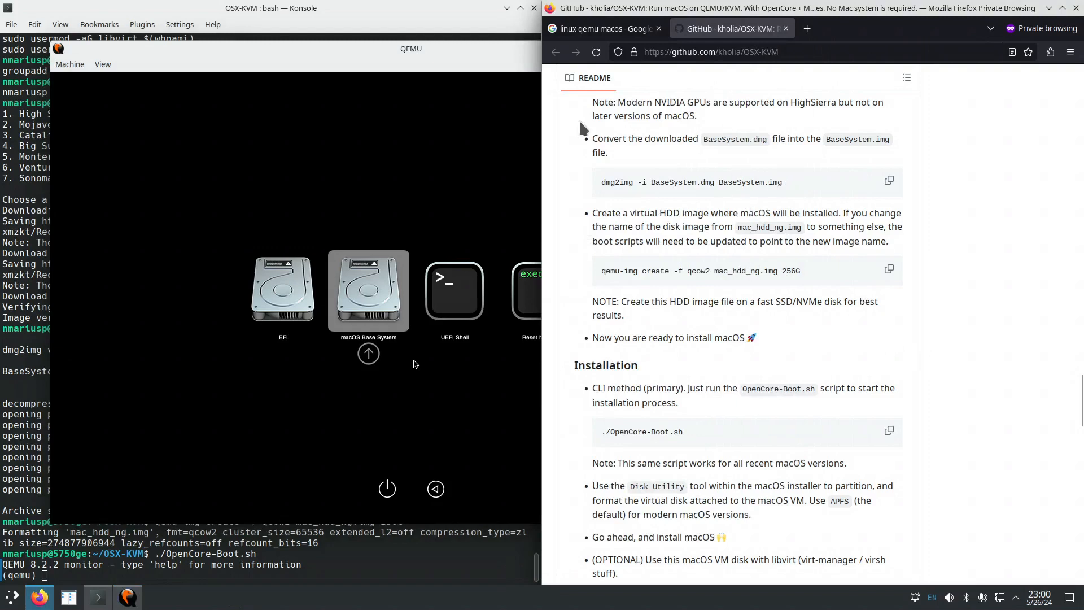
left_click(493, 64)
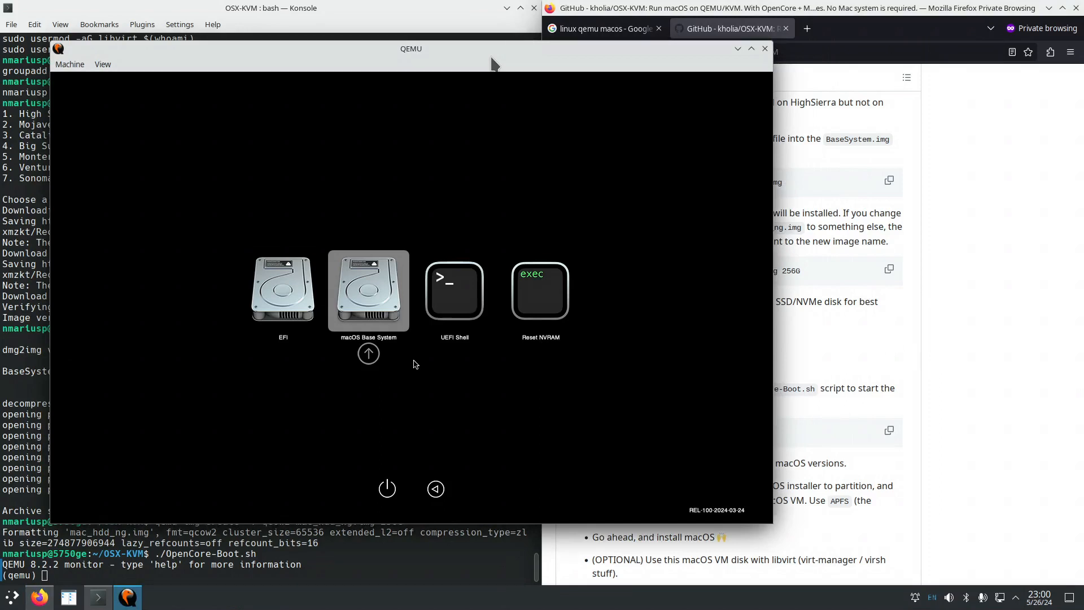
key("Left")
key("Left")
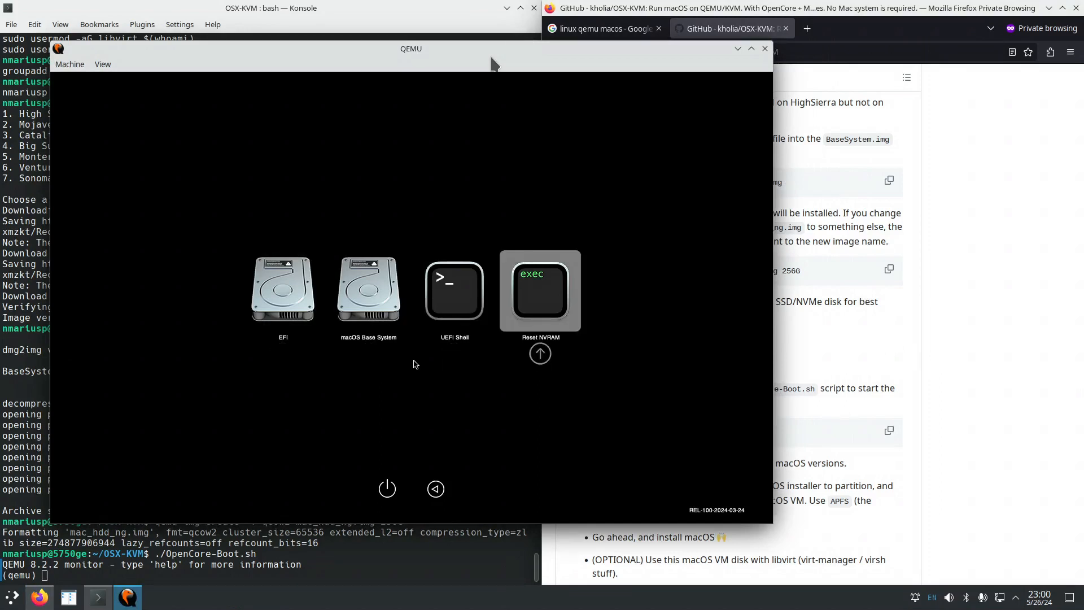
key("Right")
key("Right")
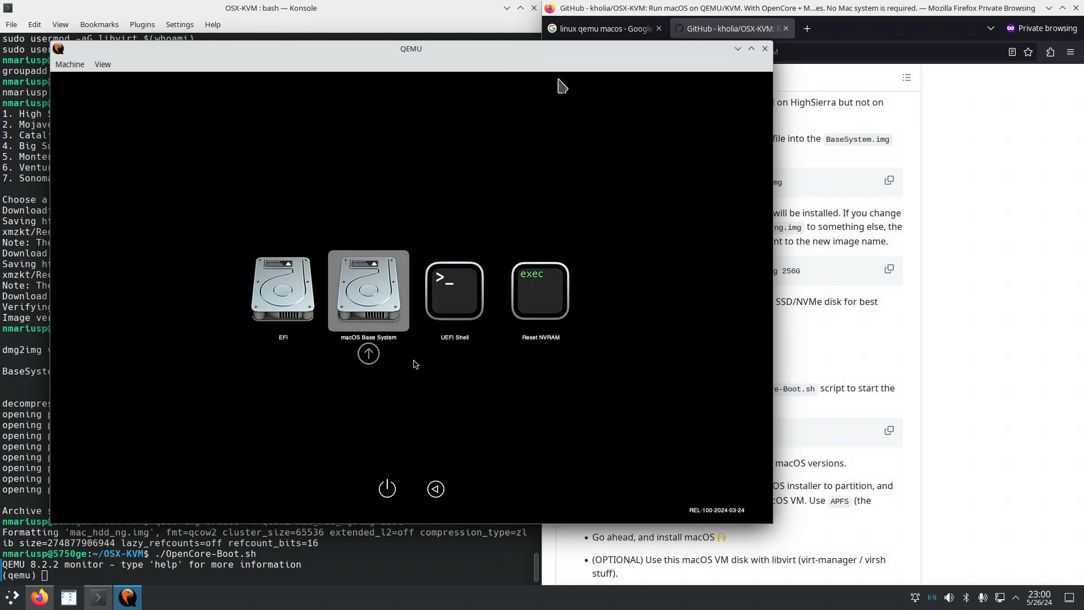
Check BaseSystem.img in the README, then settle the boot picker on macOS Base System.
left_click(913, 229)
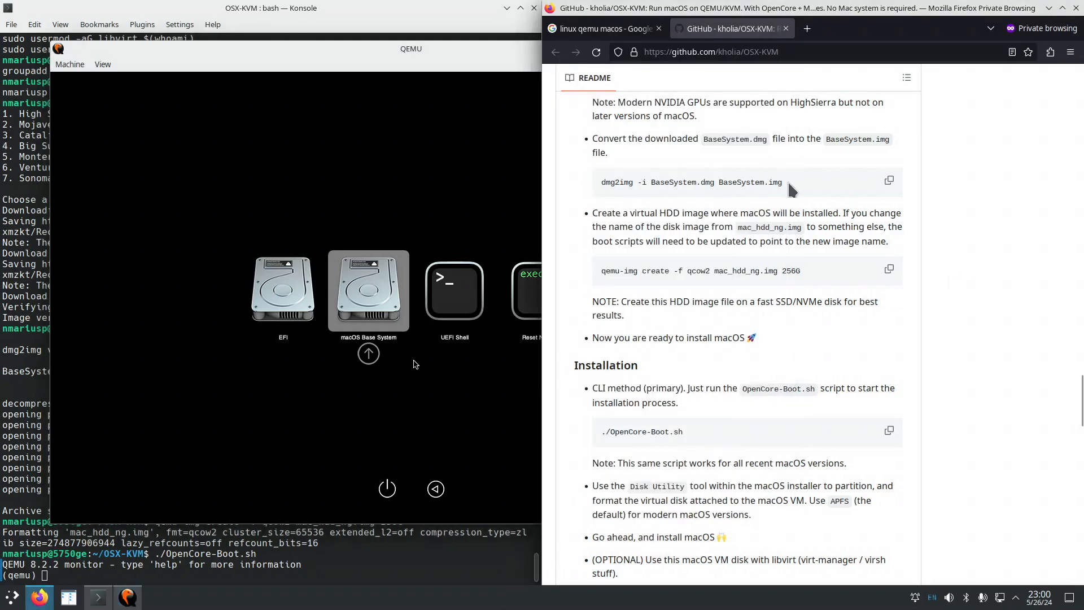
left_click_drag(787, 182, 718, 182)
left_click(446, 56)
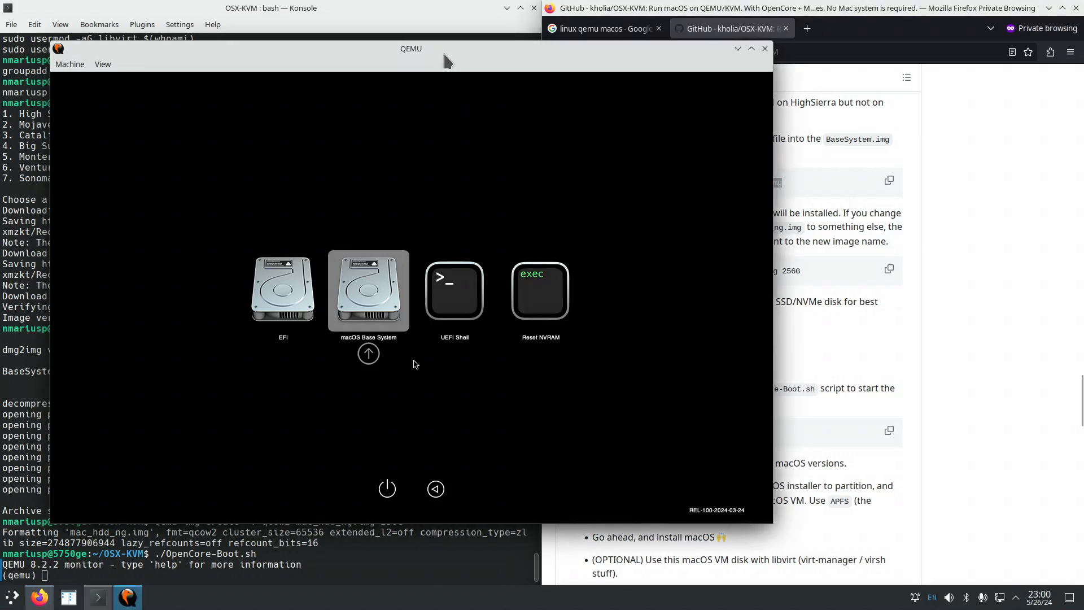
key("Left")
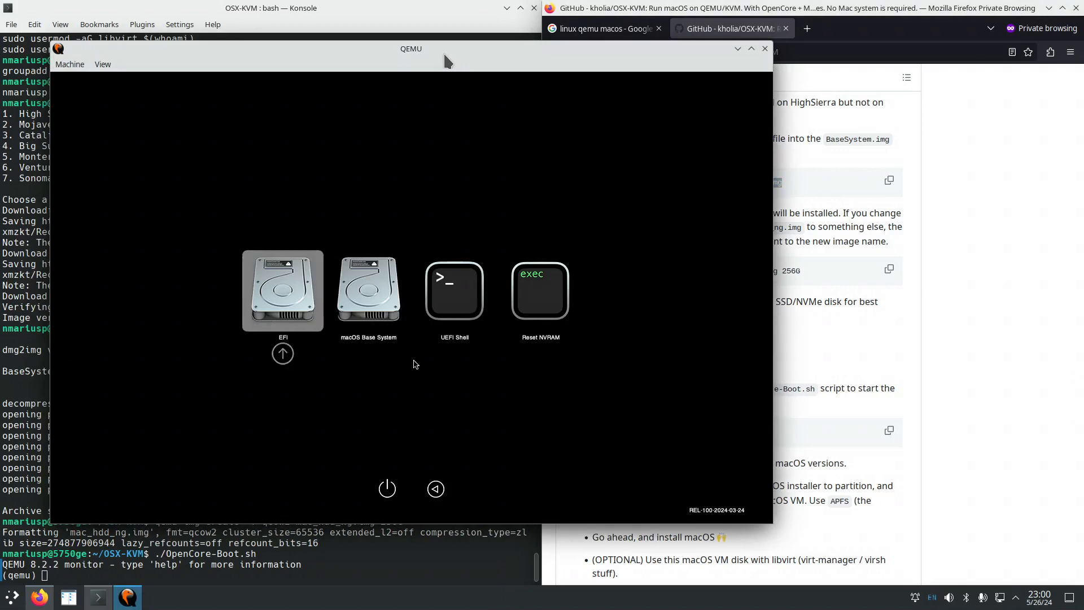
key("Right")
key("Left")
key("Right")
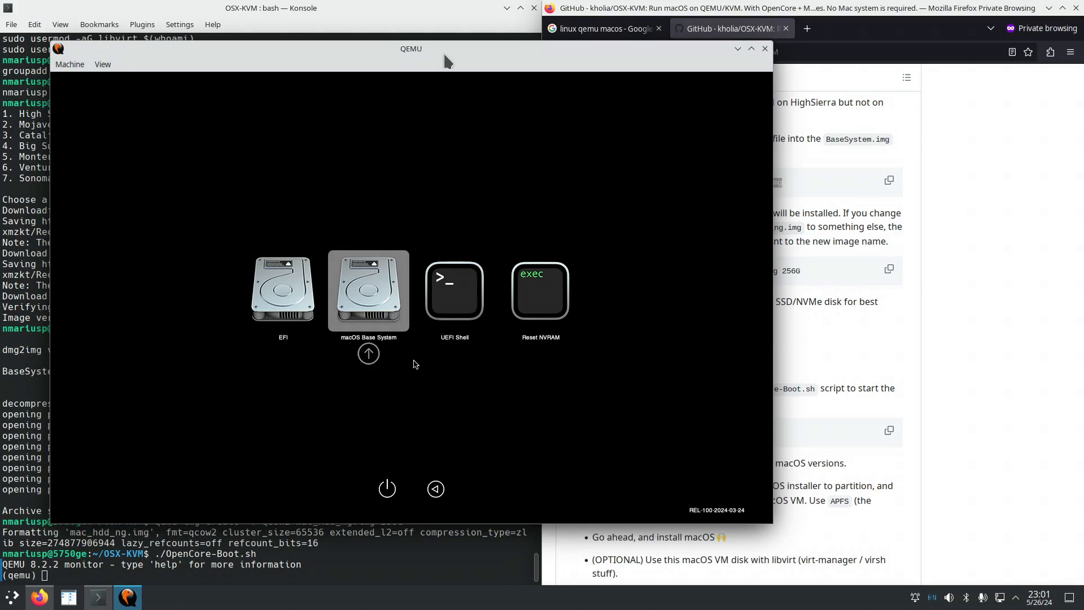
key("Right")
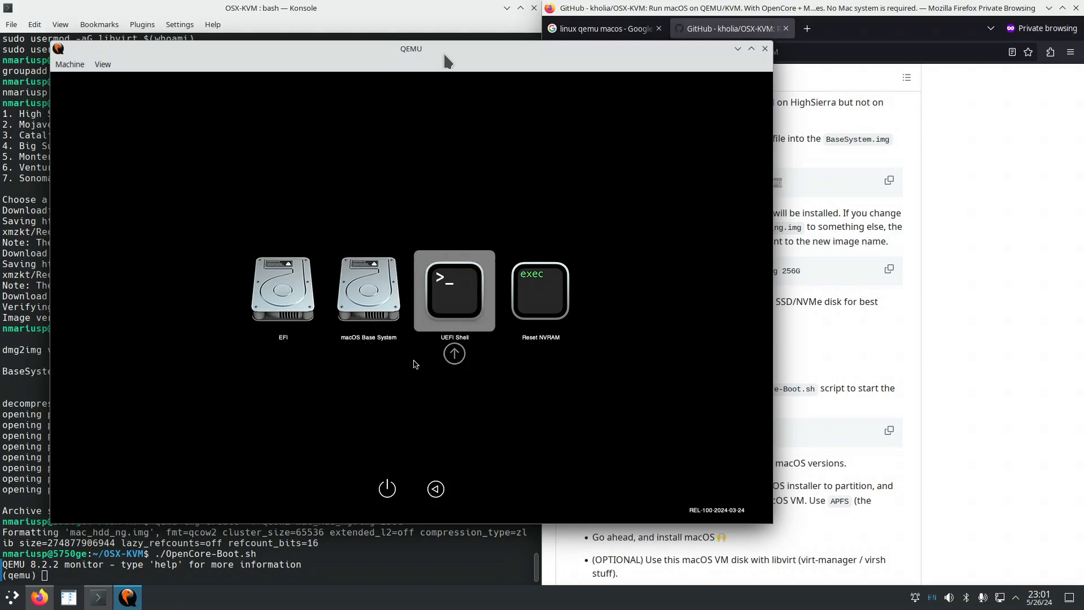
key("Right")
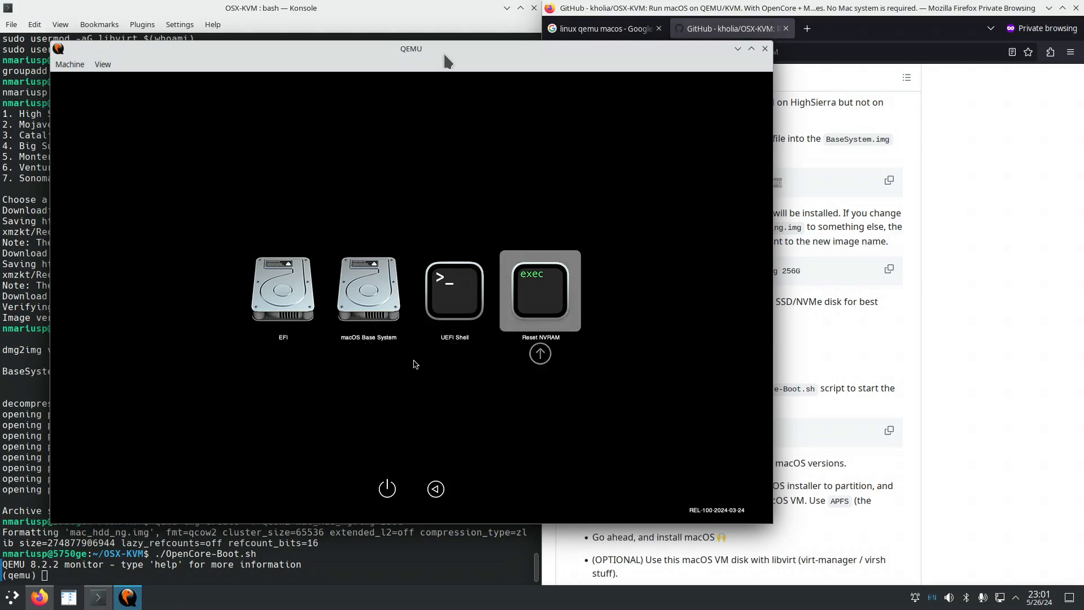
key("Left")
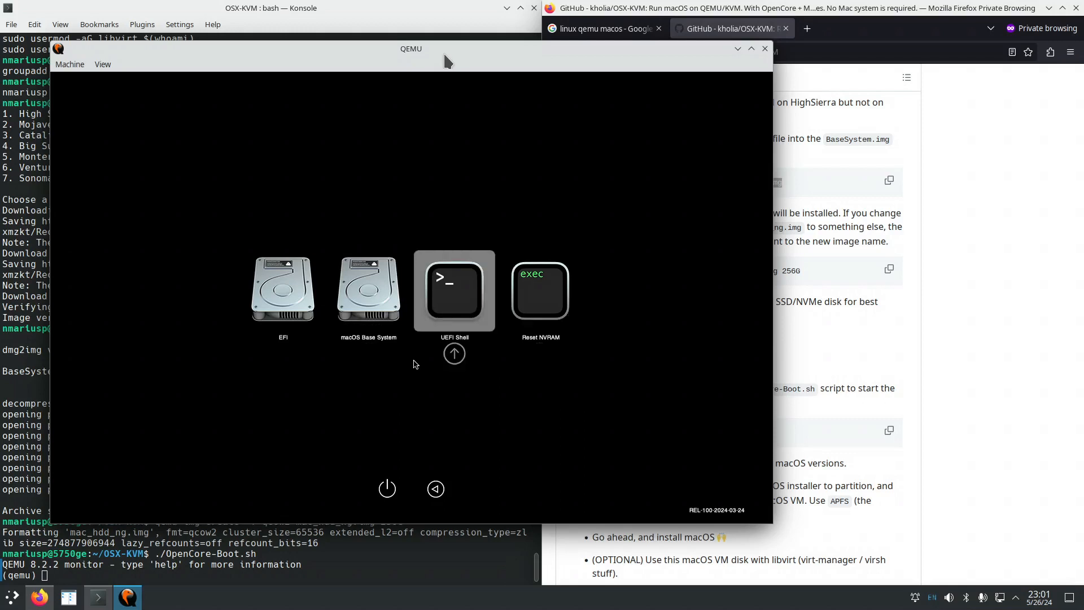
key("Left")
key("Left")
key("Right")
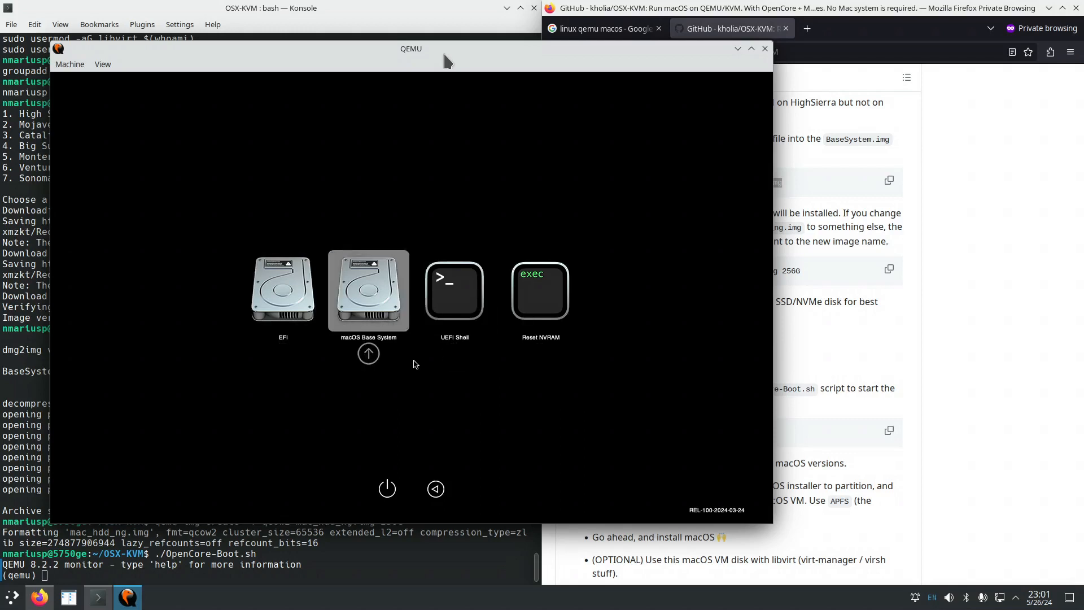
key("Left")
key("Right")
Boot macOS Base System into Recovery and mark the README's Disk Utility partitioning instructions.
key("Return")
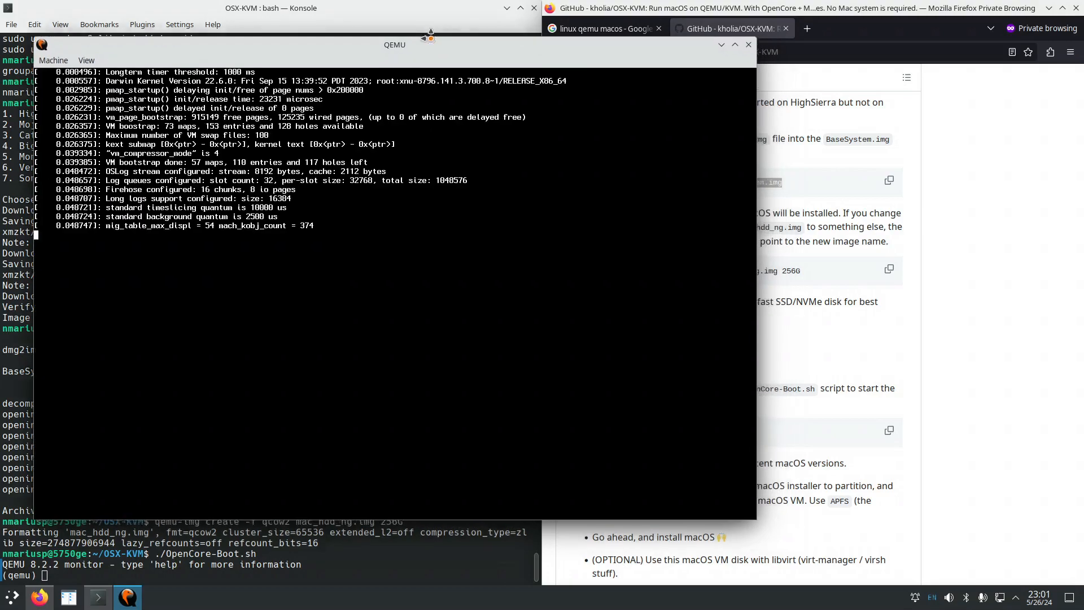
left_click_drag(452, 48, 399, 5)
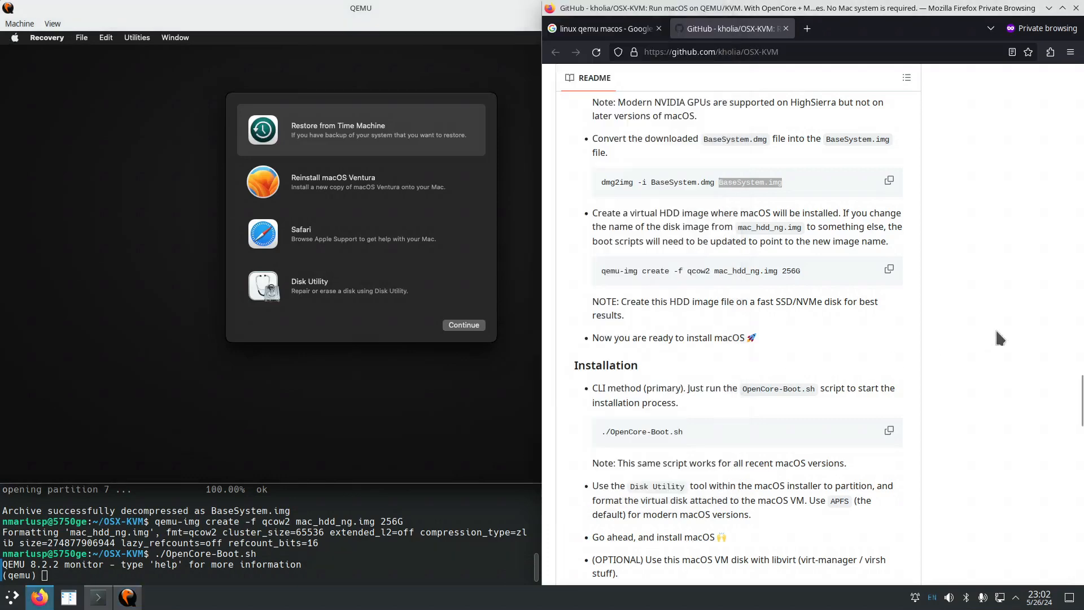
left_click(999, 338)
scroll(978, 339, "down", 3)
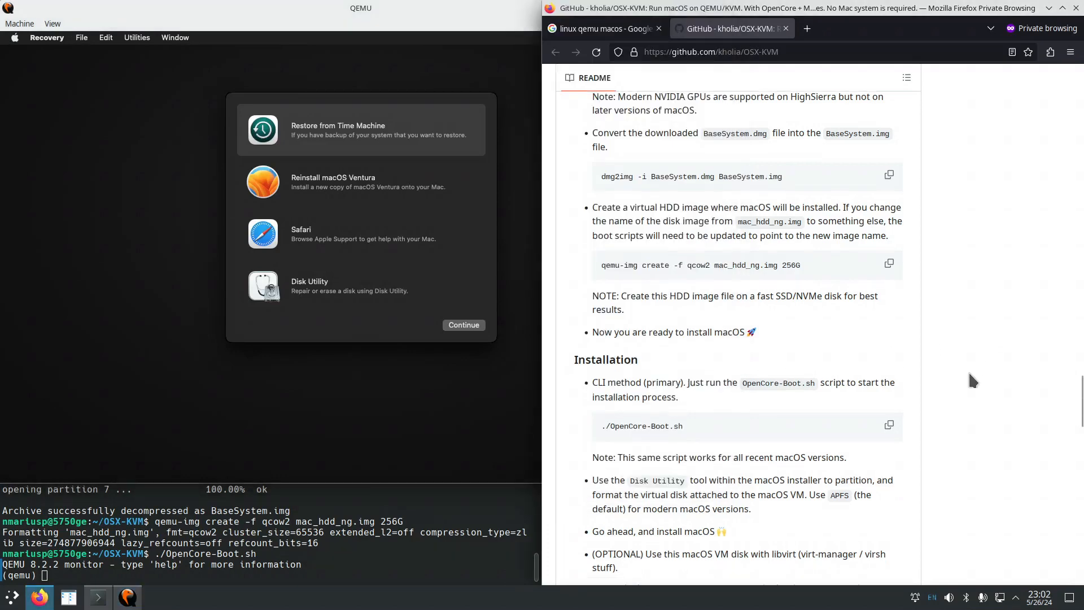
scroll(964, 405, "down", 2)
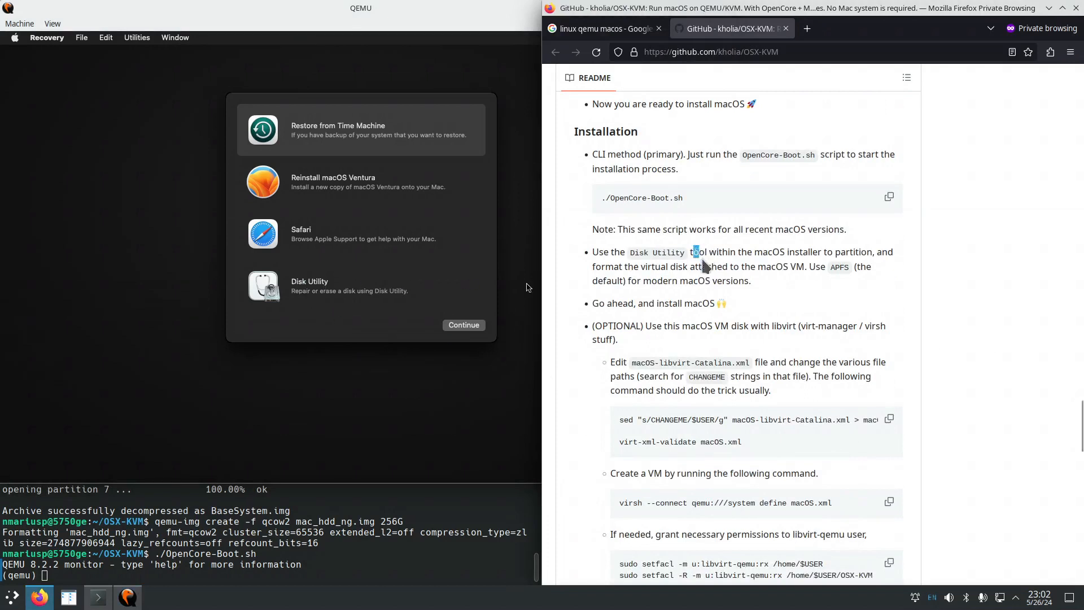
left_click_drag(694, 252, 739, 280)
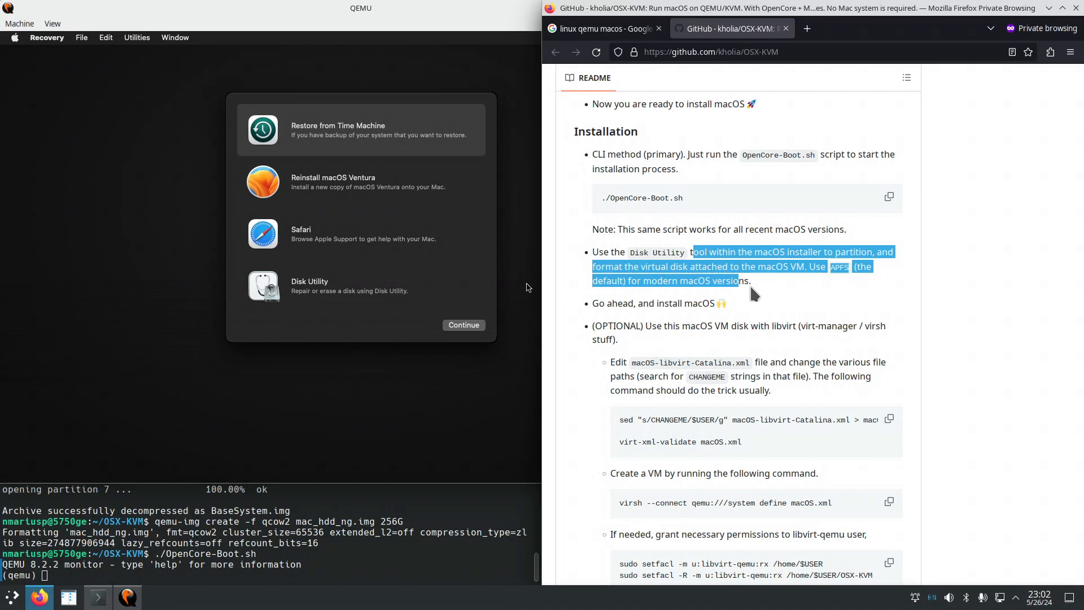
Launch Disk Utility and select the 274.88 GB uninitialized QEMU HARDDISK Media disk.
left_click(260, 289)
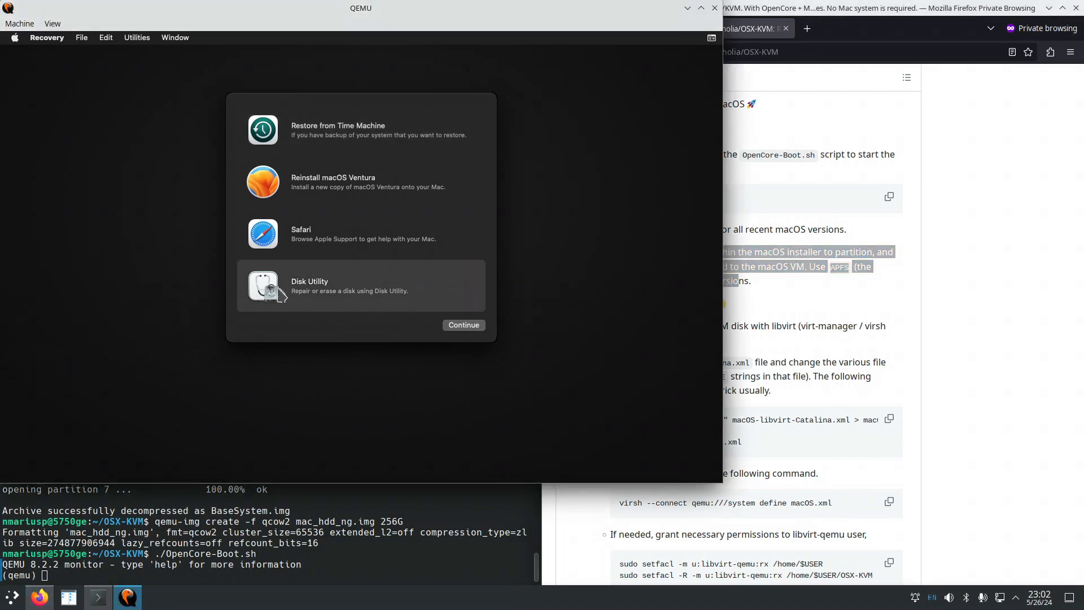
double_click(278, 293)
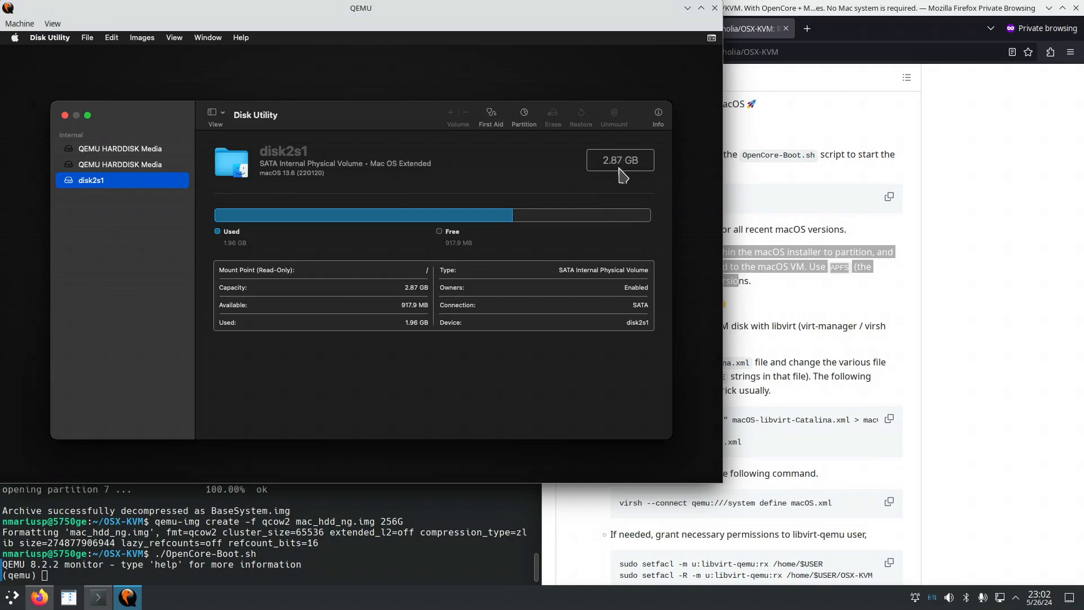
left_click(136, 166)
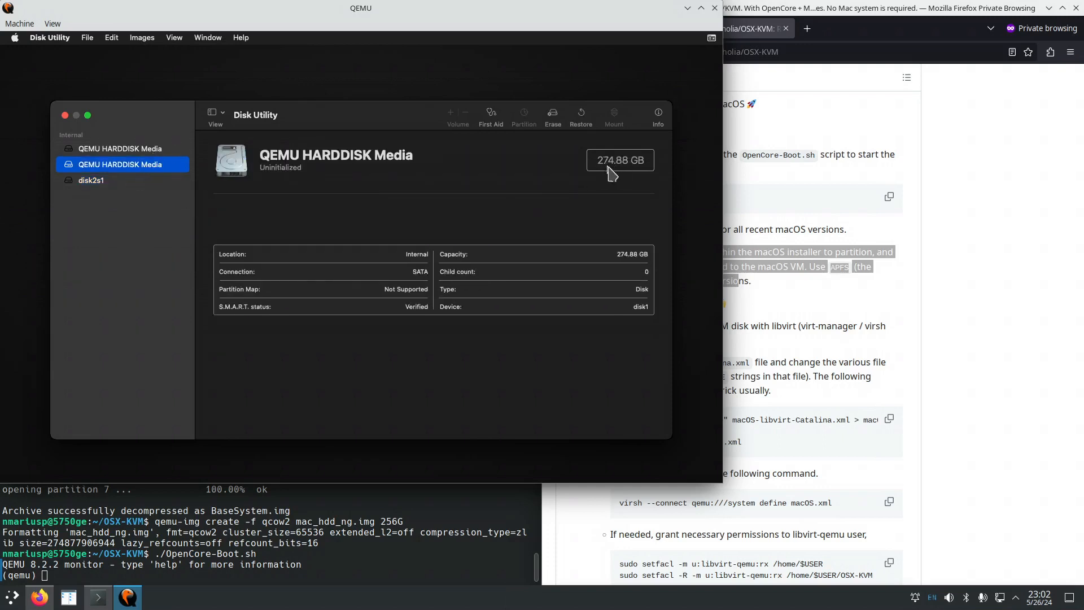
left_click(142, 150)
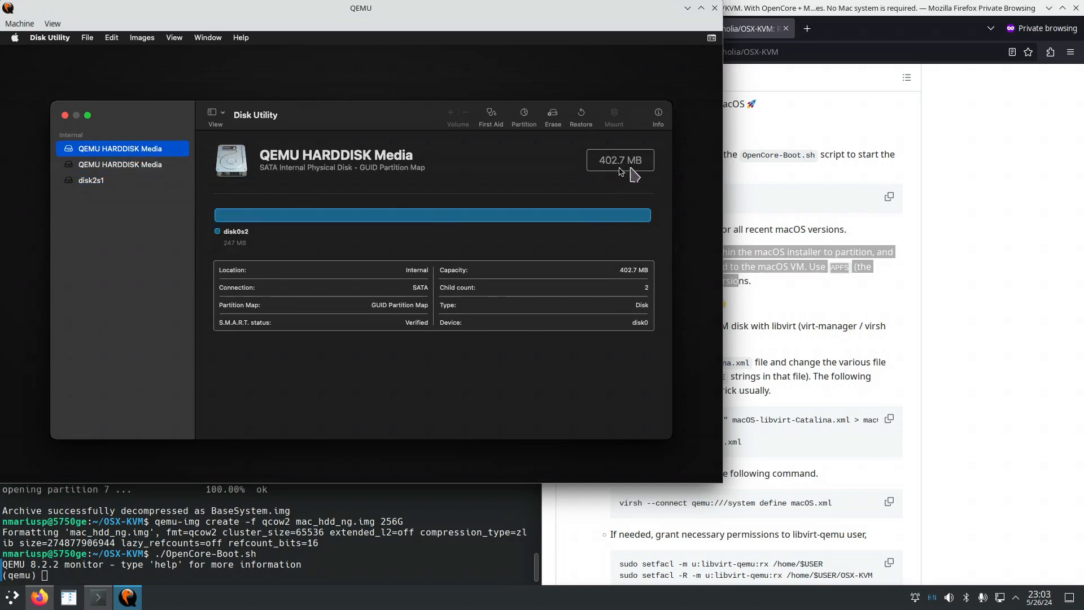
left_click(142, 165)
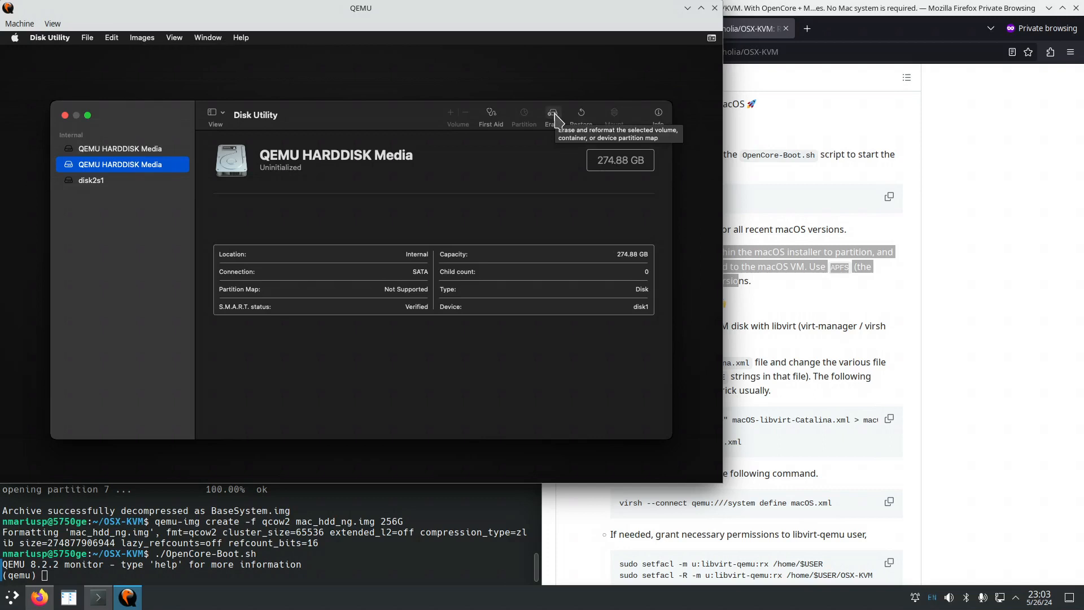
Erase the 274.88 GB disk as APFS 'Untitled' with GUID Partition Map.
left_click(554, 116)
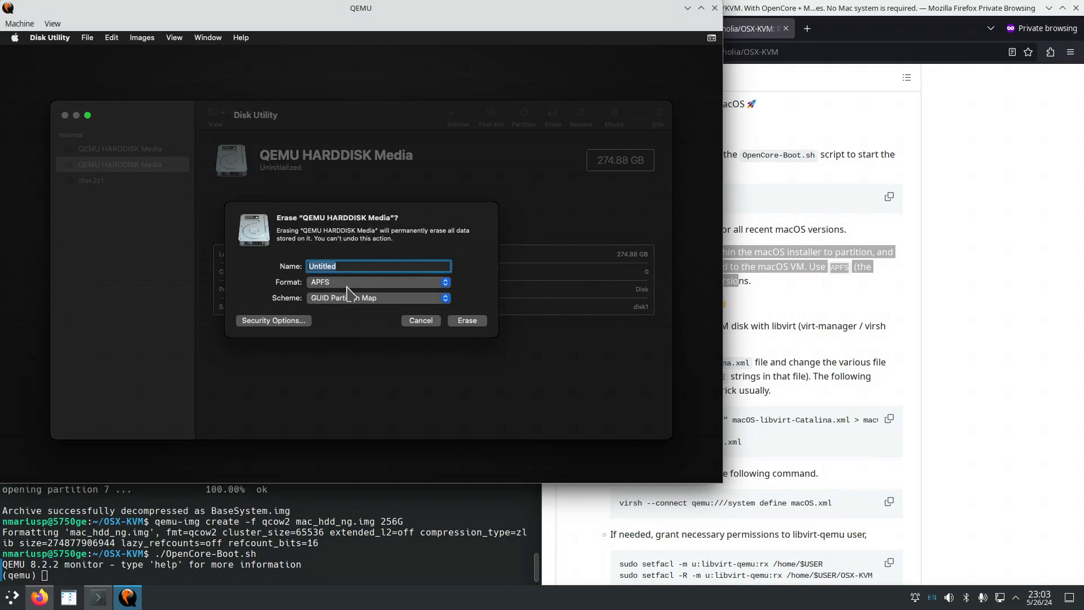
left_click(891, 397)
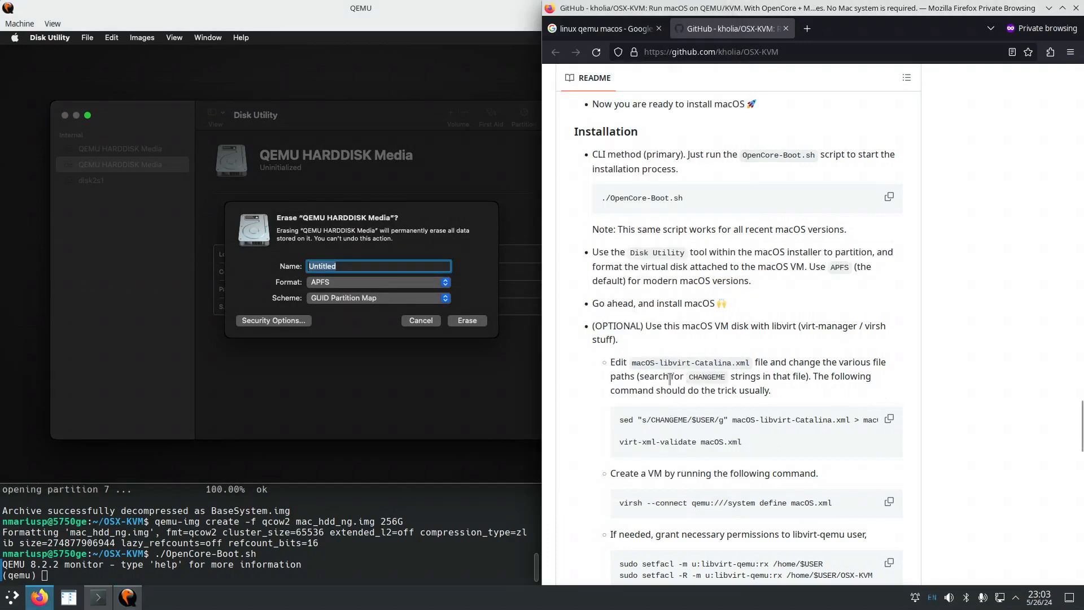
left_click_drag(821, 267, 838, 282)
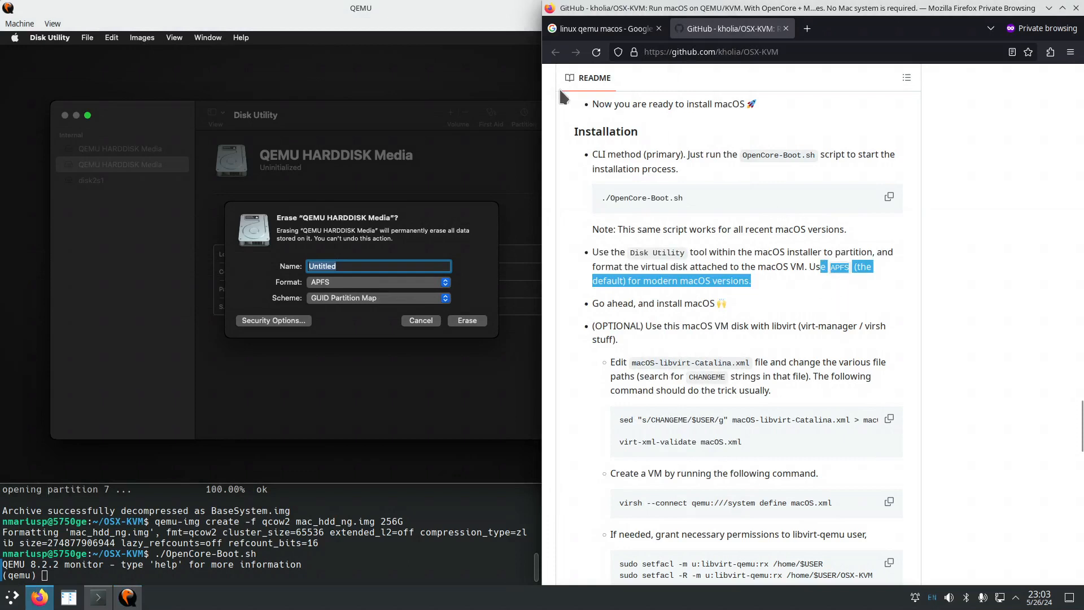
left_click(436, 110)
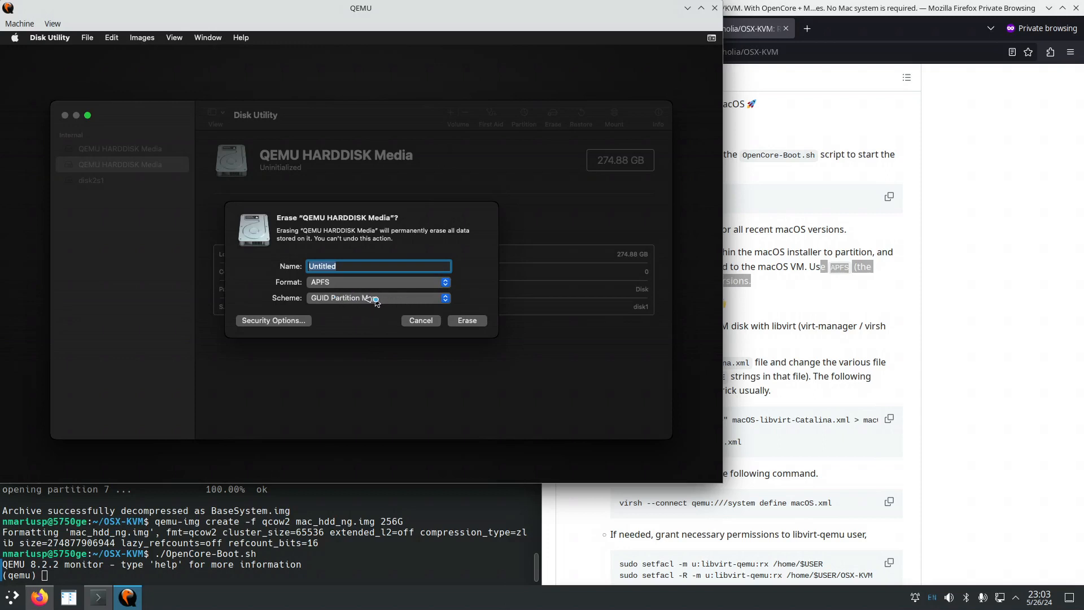
left_click(466, 321)
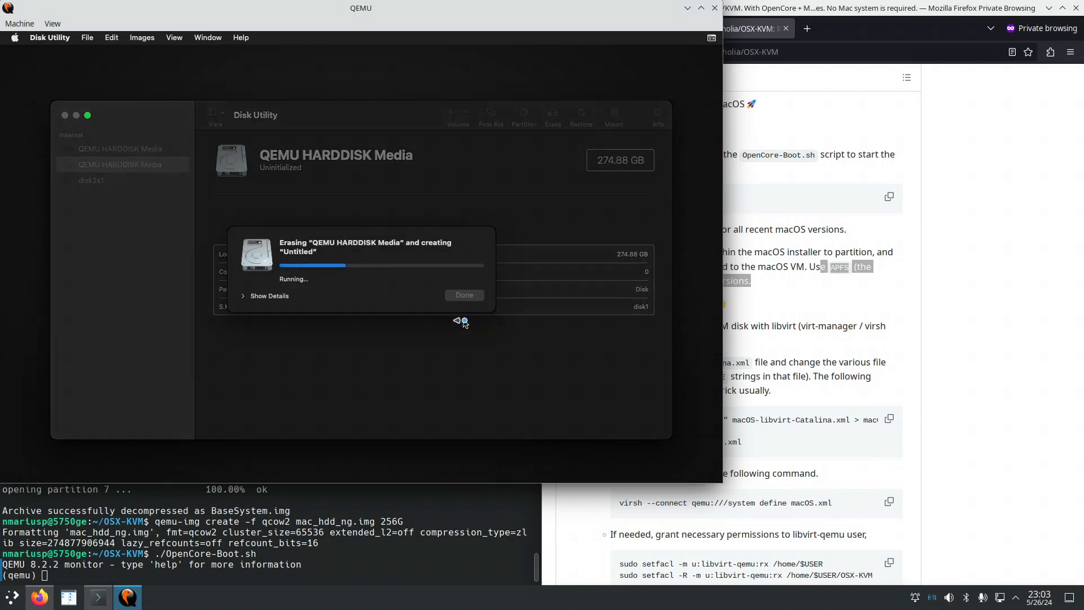
left_click(244, 298)
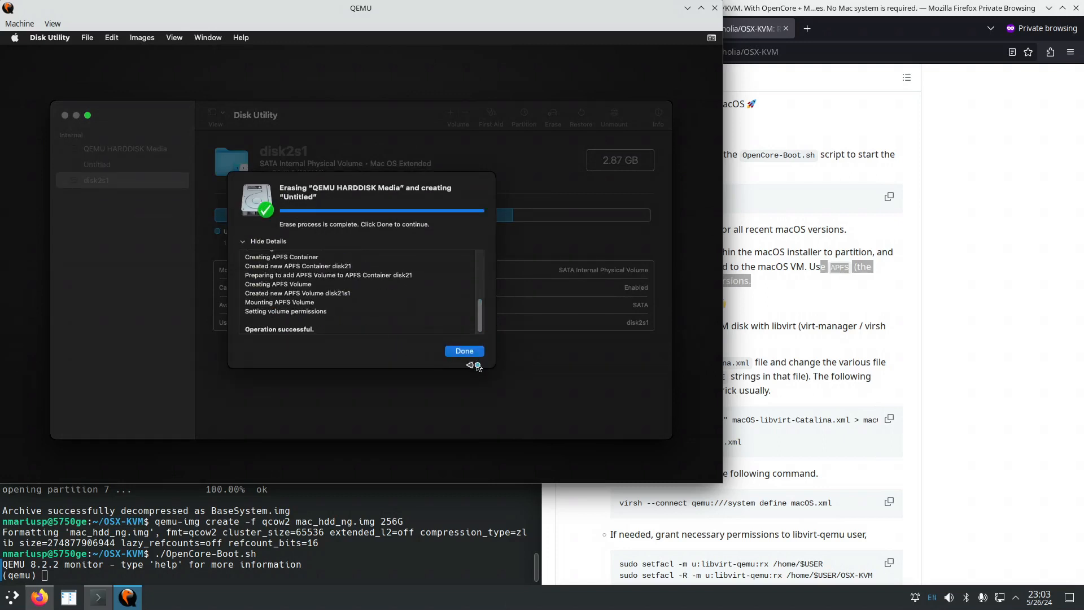
left_click(464, 351)
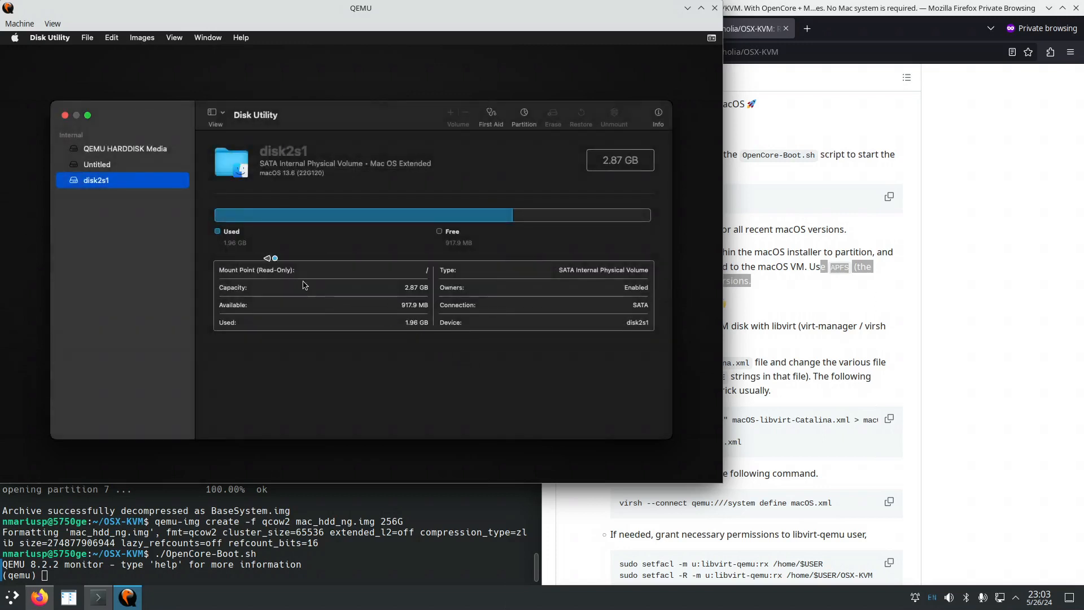
left_click(44, 41)
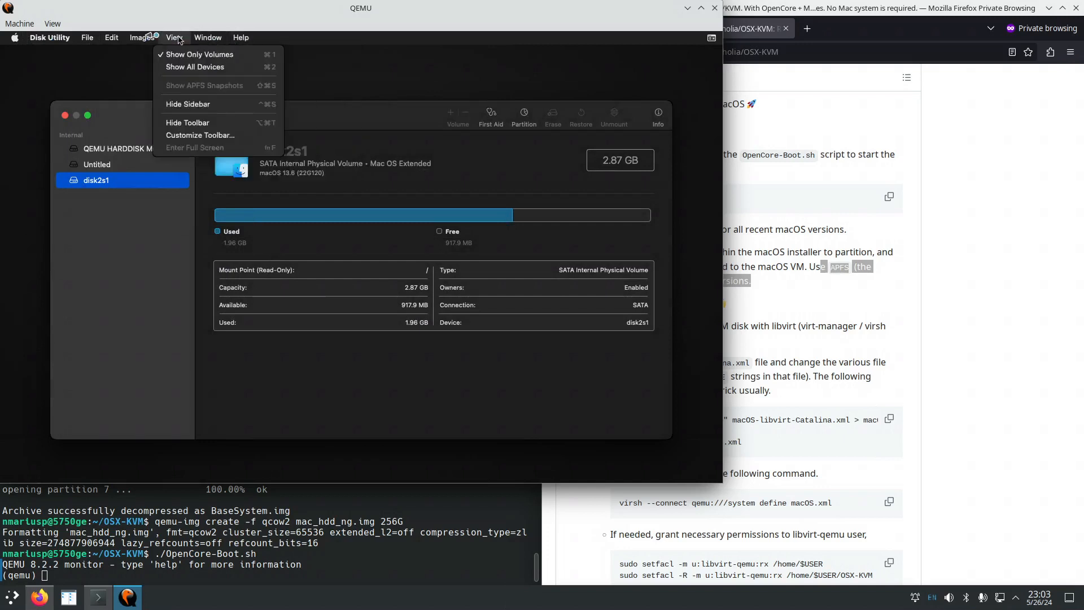
mouse_move(76, 42)
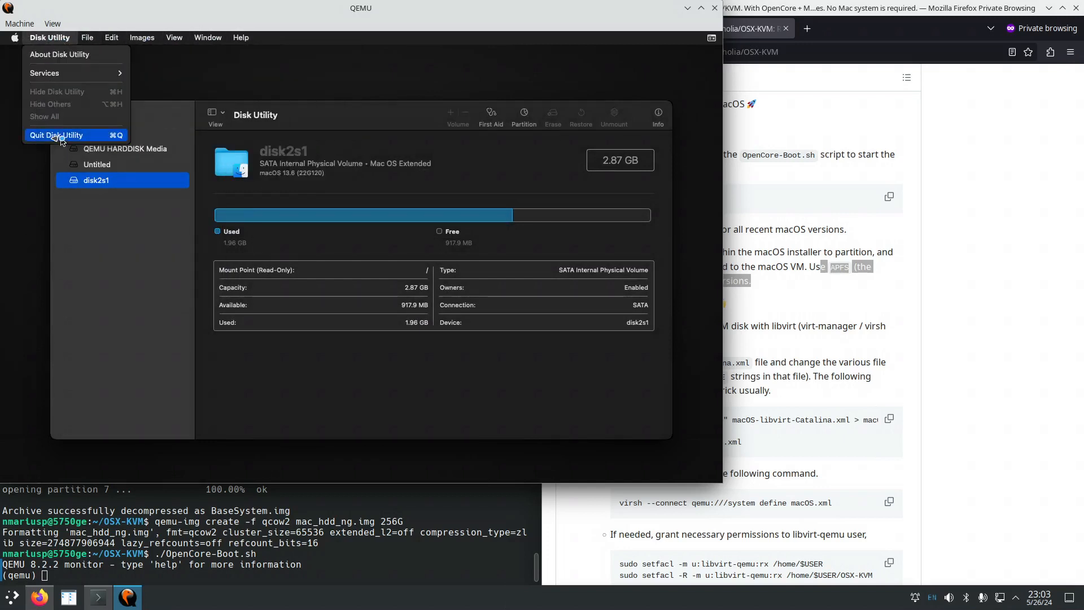
Quit Disk Utility and launch the Reinstall macOS Ventura installer past its welcome screen.
left_click(59, 135)
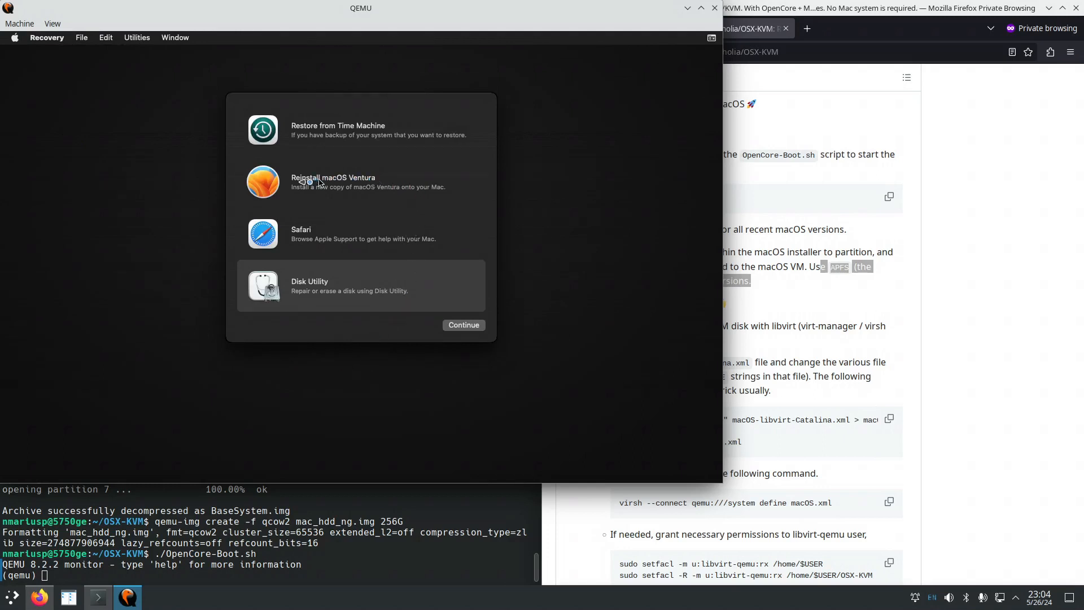
left_click(271, 186)
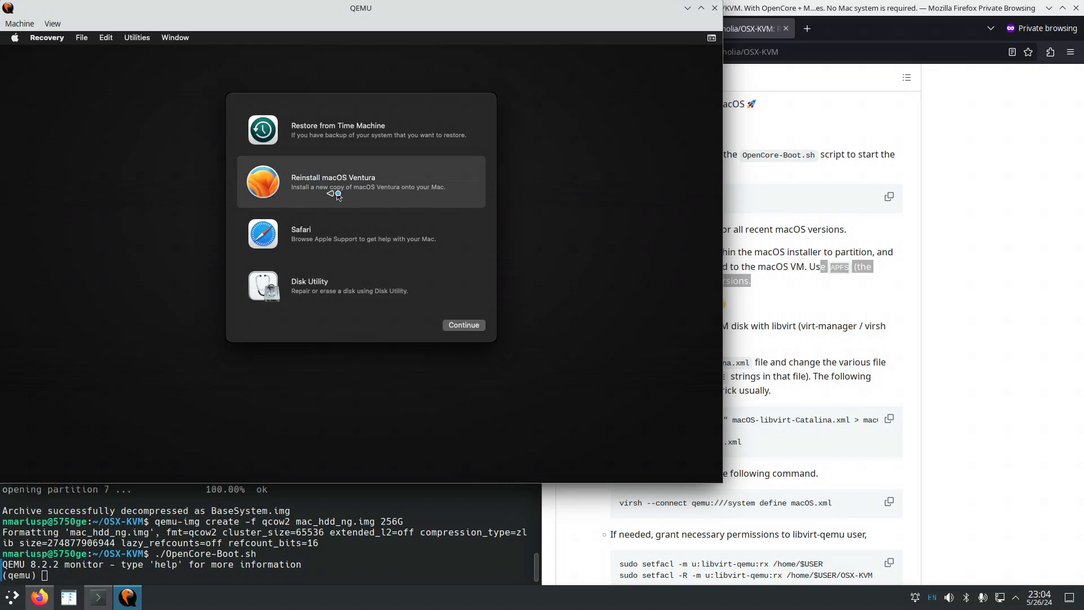
double_click(271, 186)
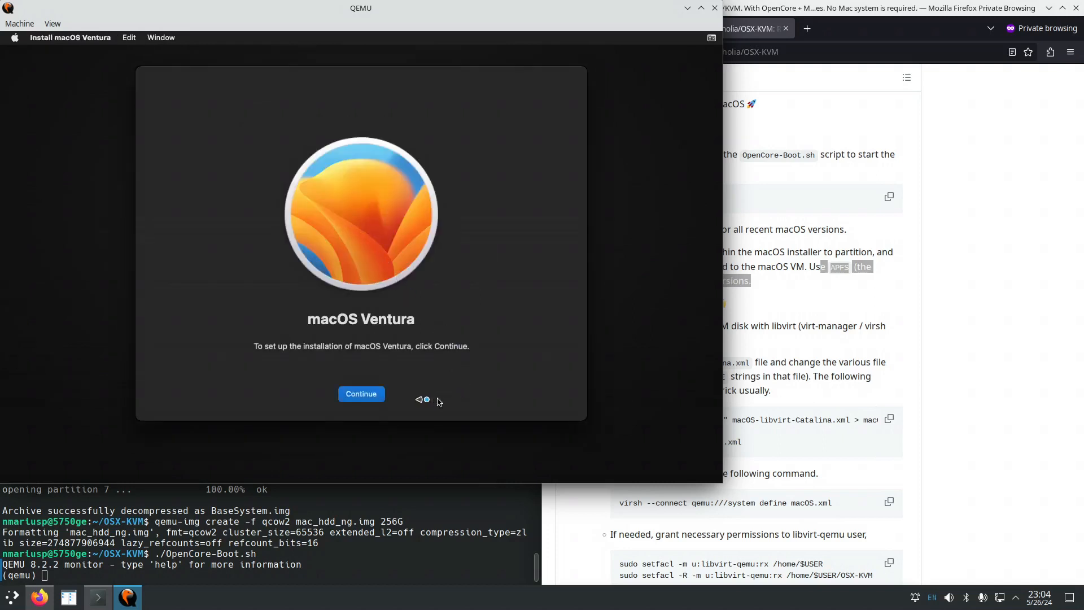
left_click(364, 397)
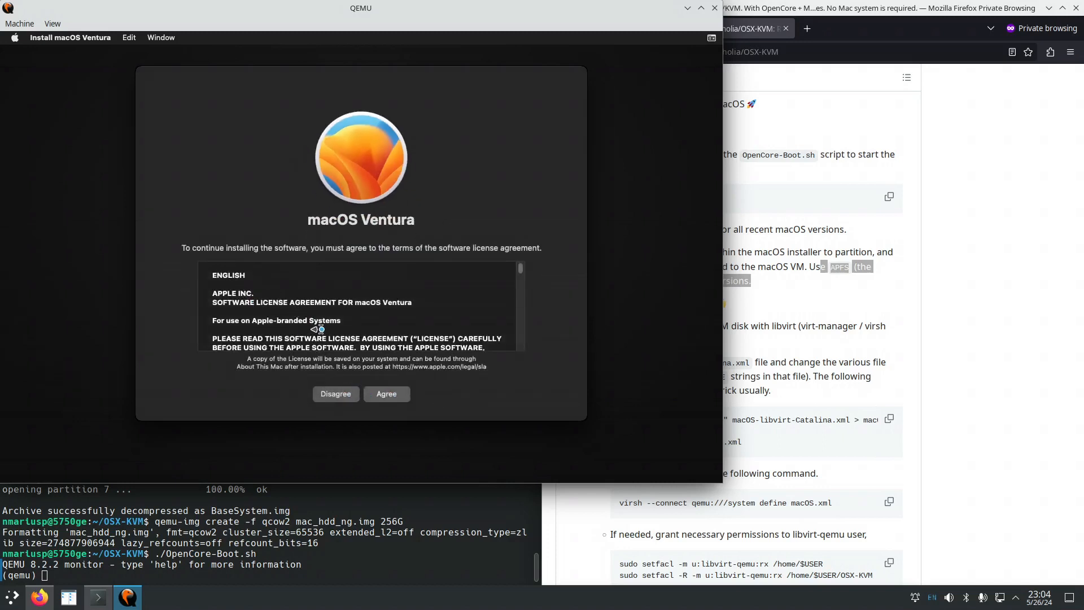
Agree to the Ventura software license and pick the Untitled disk as destination.
left_click(388, 398)
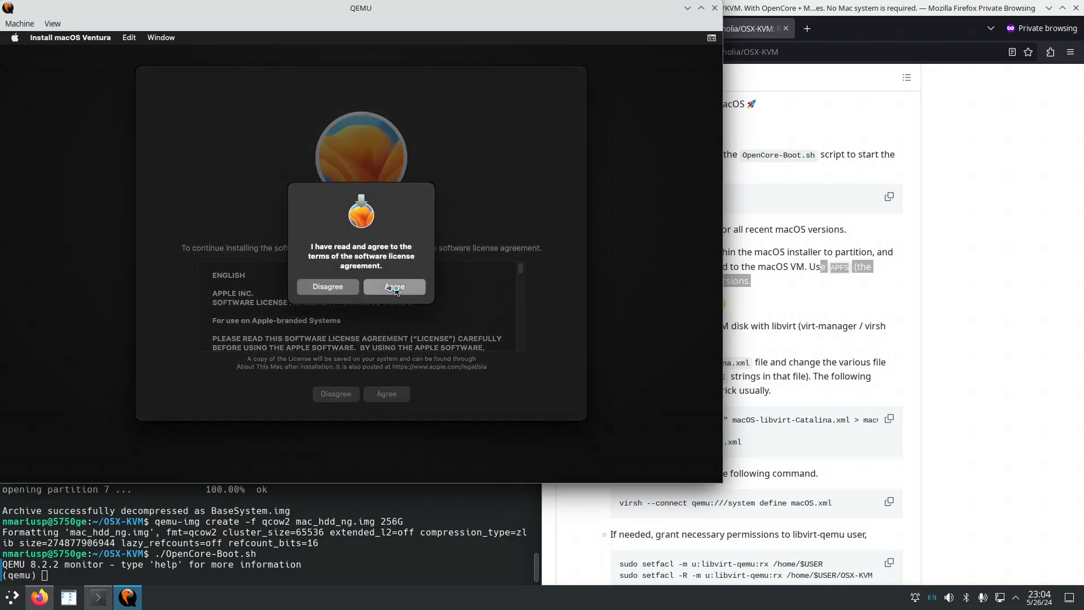
left_click(395, 287)
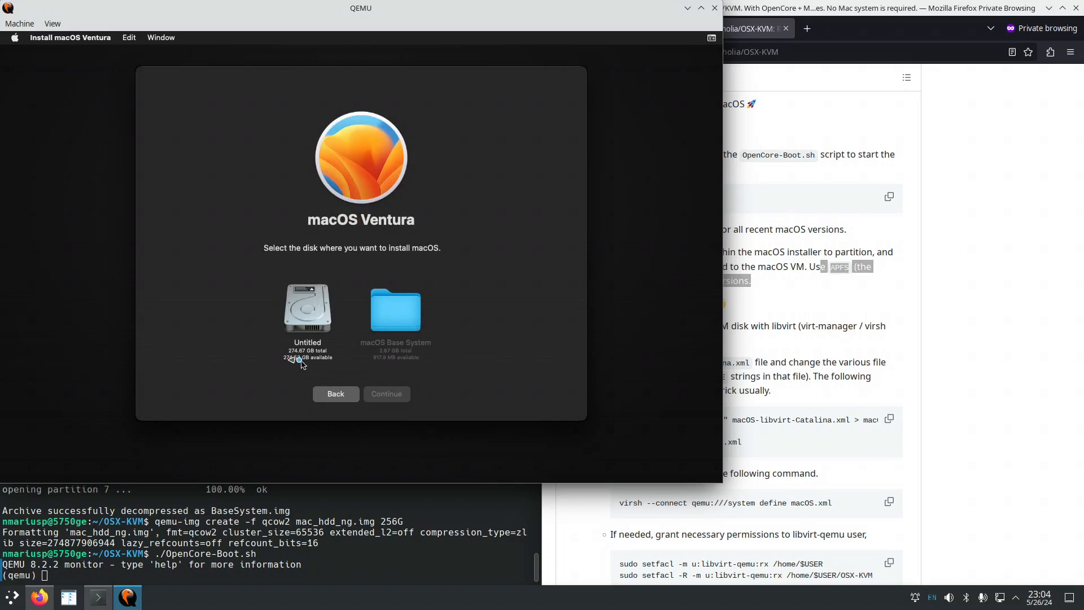
left_click(304, 308)
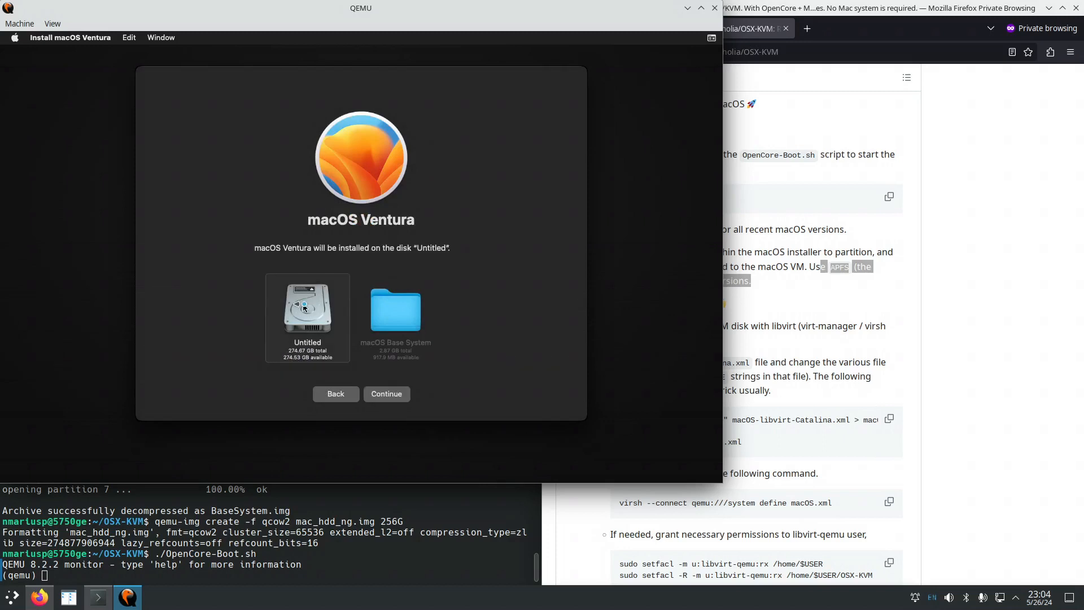
Start installing Ventura onto Untitled and open the Installer Log window.
left_click(390, 394)
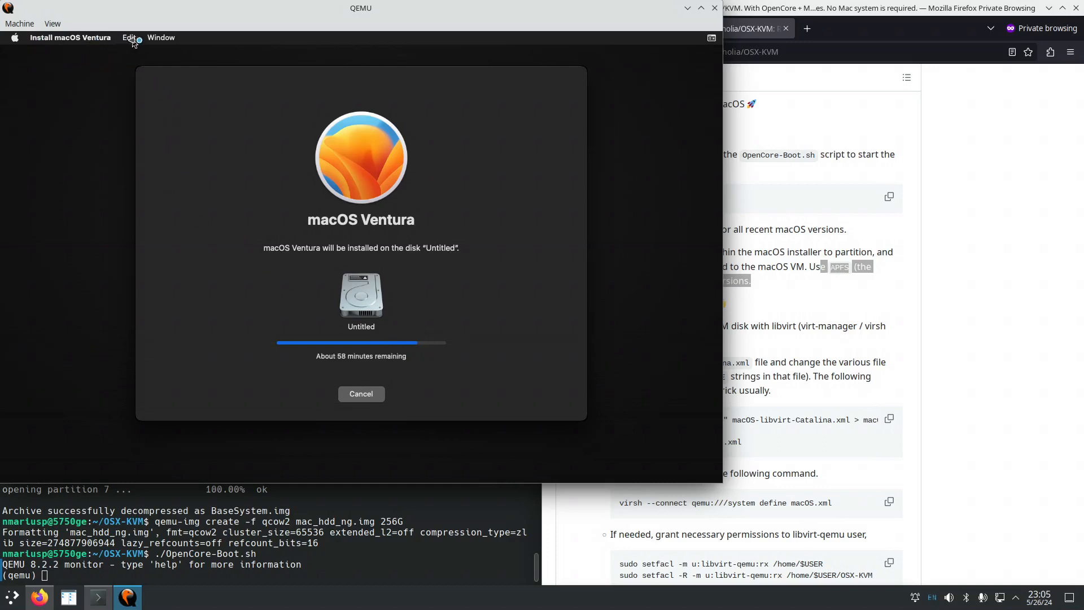
left_click(163, 39)
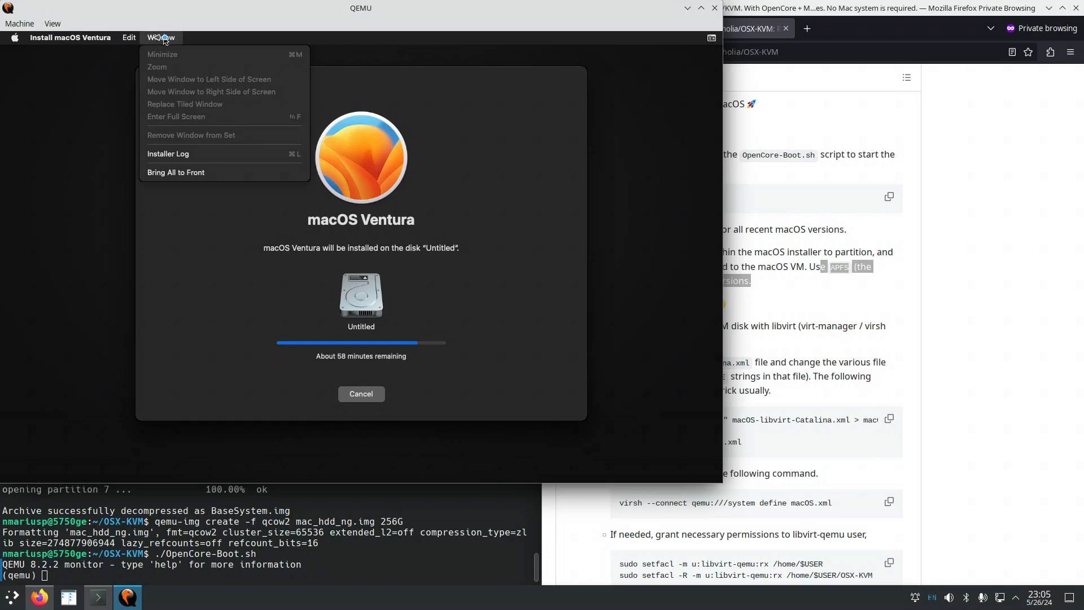
left_click(188, 157)
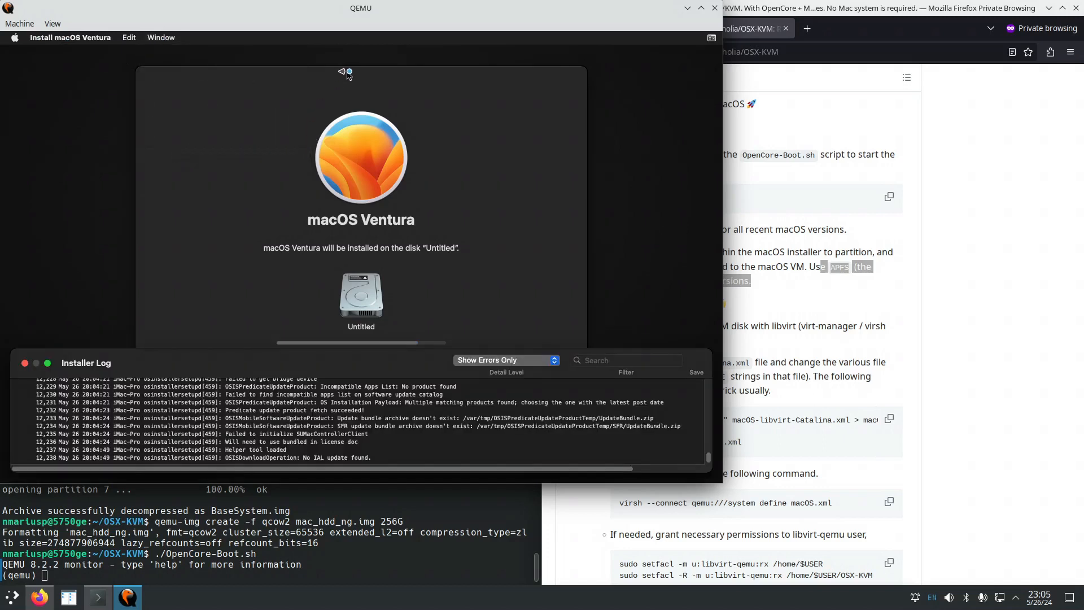
left_click(351, 74)
left_click_drag(351, 73, 352, 55)
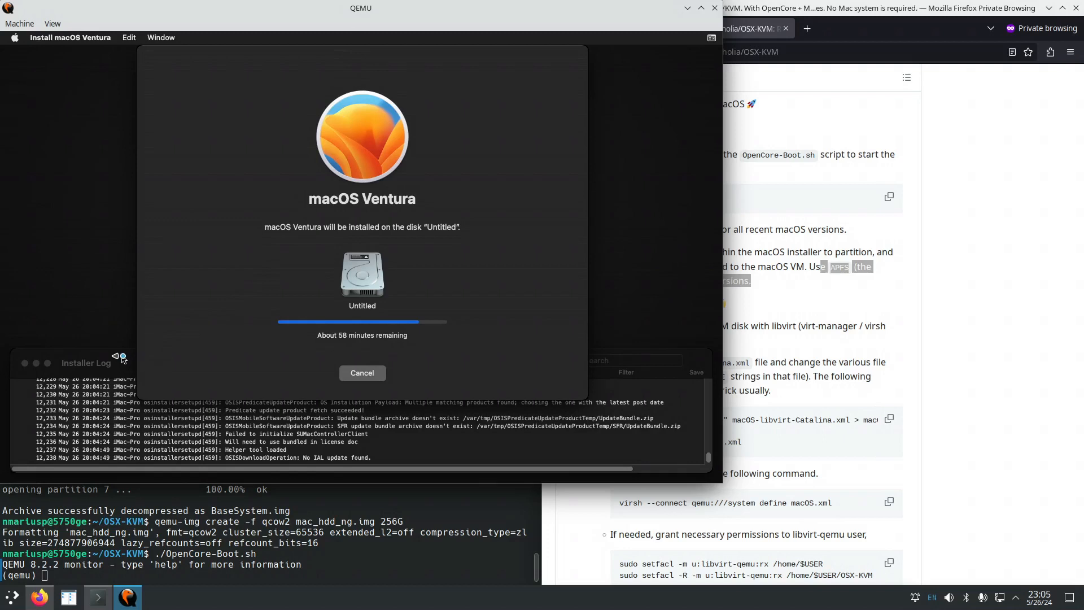
Switch the Installer Log detail level to Show All Logs.
left_click(122, 361)
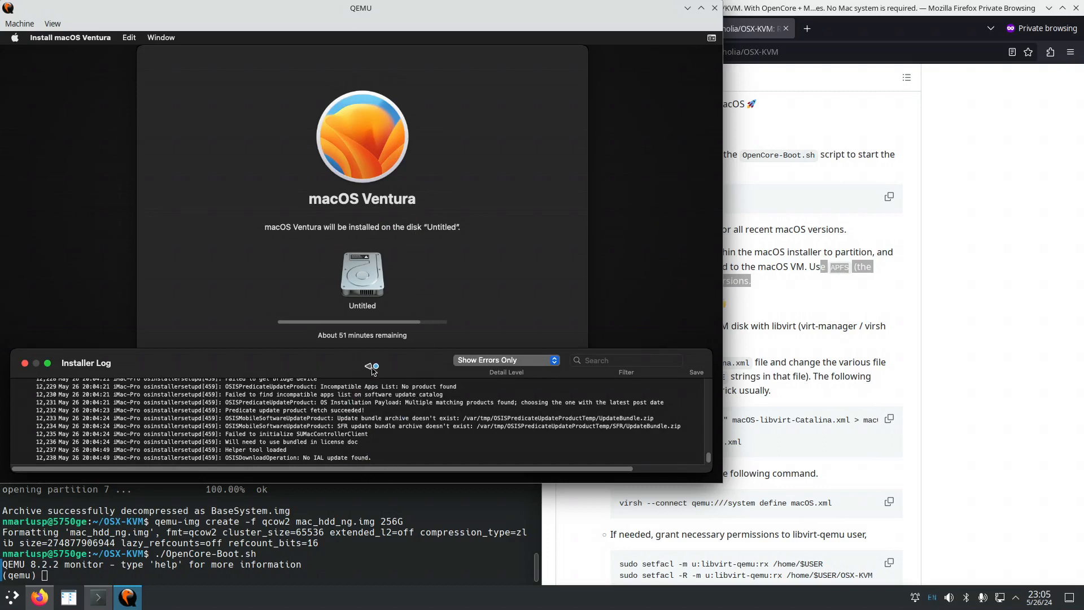
left_click(499, 364)
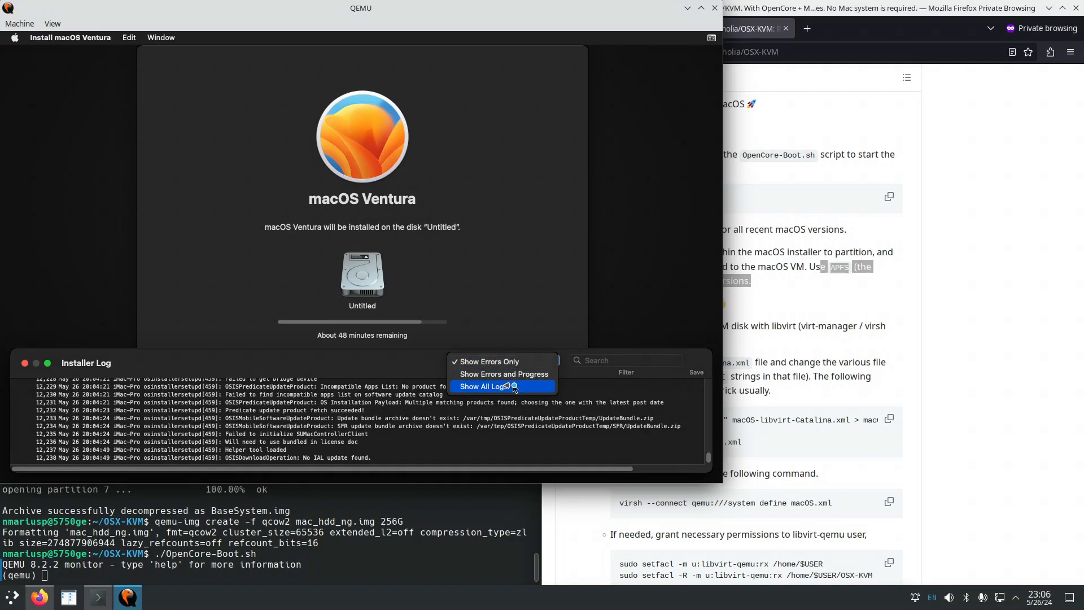
left_click(514, 387)
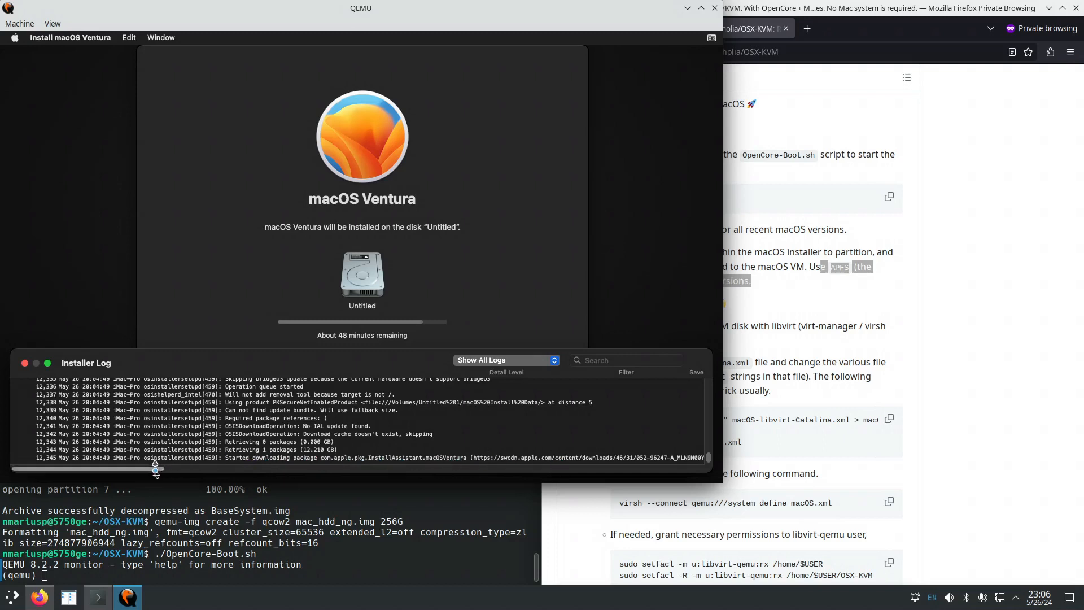
Scroll the Installer Log, noting the extraction-succeeded entry, while the install runs to reboot.
left_click_drag(156, 471, 218, 471)
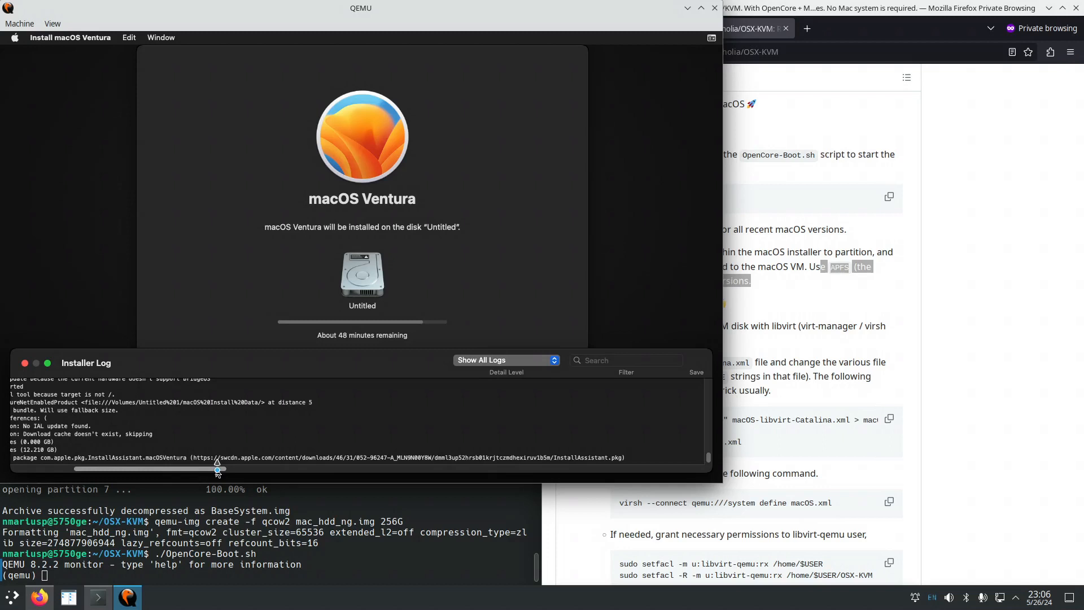
left_click_drag(218, 471, 111, 468)
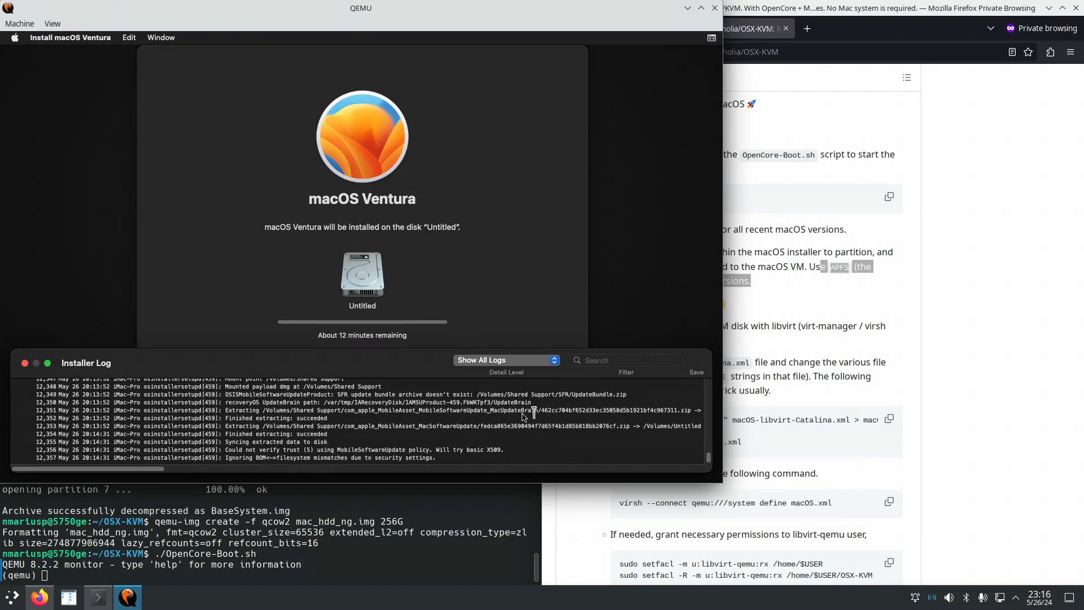
left_click(558, 418)
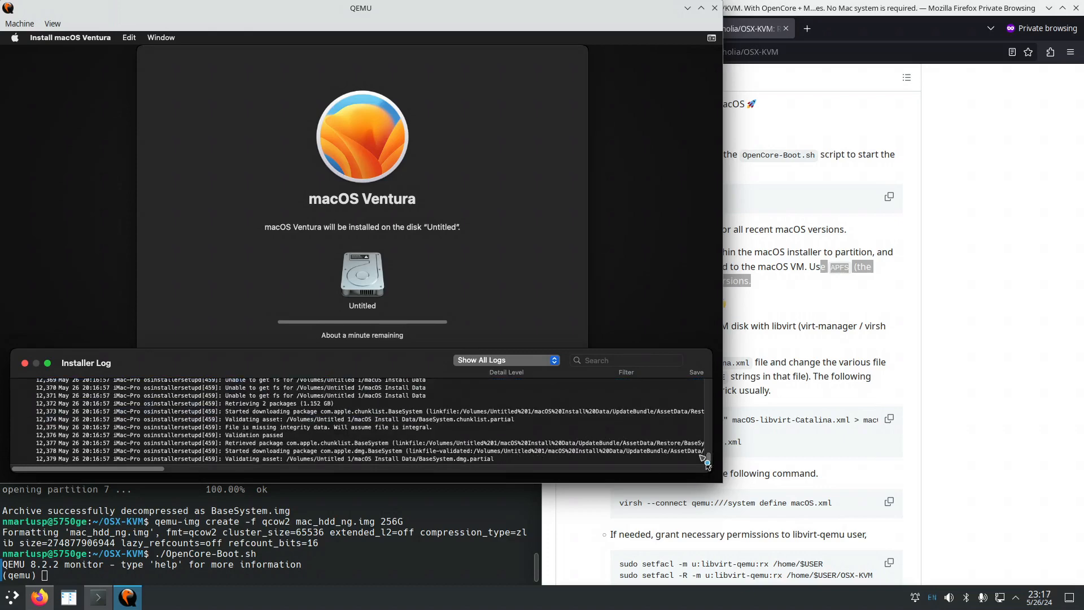
left_click_drag(710, 460, 709, 461)
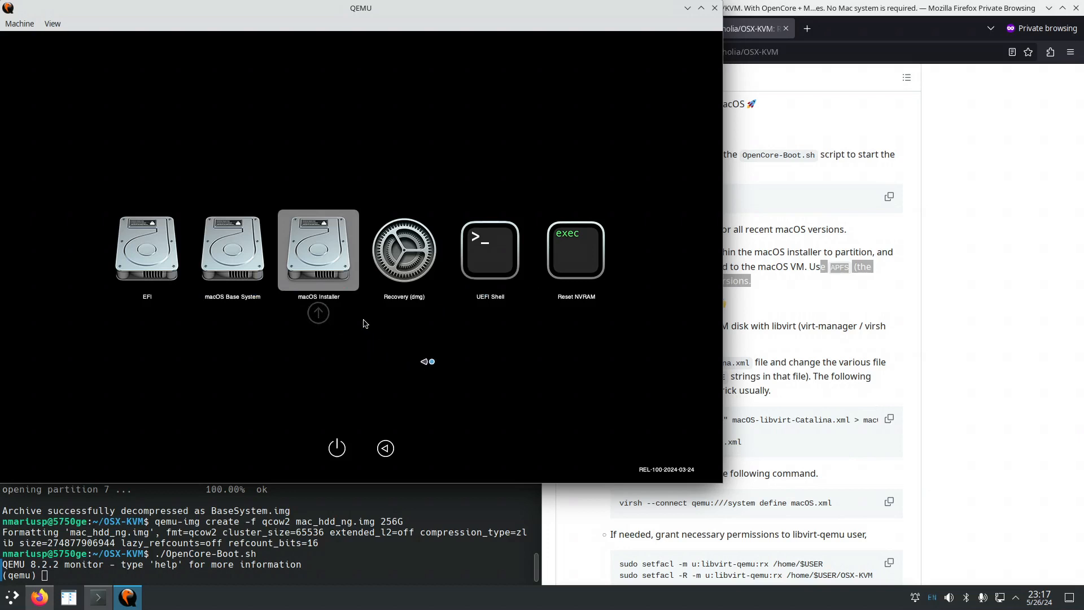
Boot the macOS Installer entry from the OpenCore picker to continue installation.
key("Return")
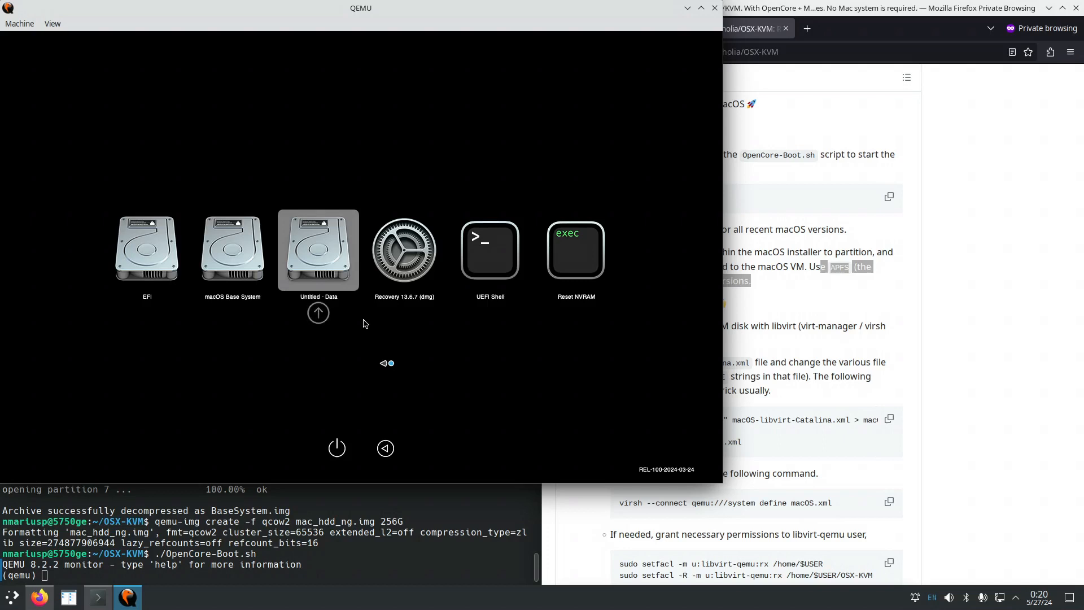
Boot the Untitled - Data entry from the OpenCore picker.
key("Return")
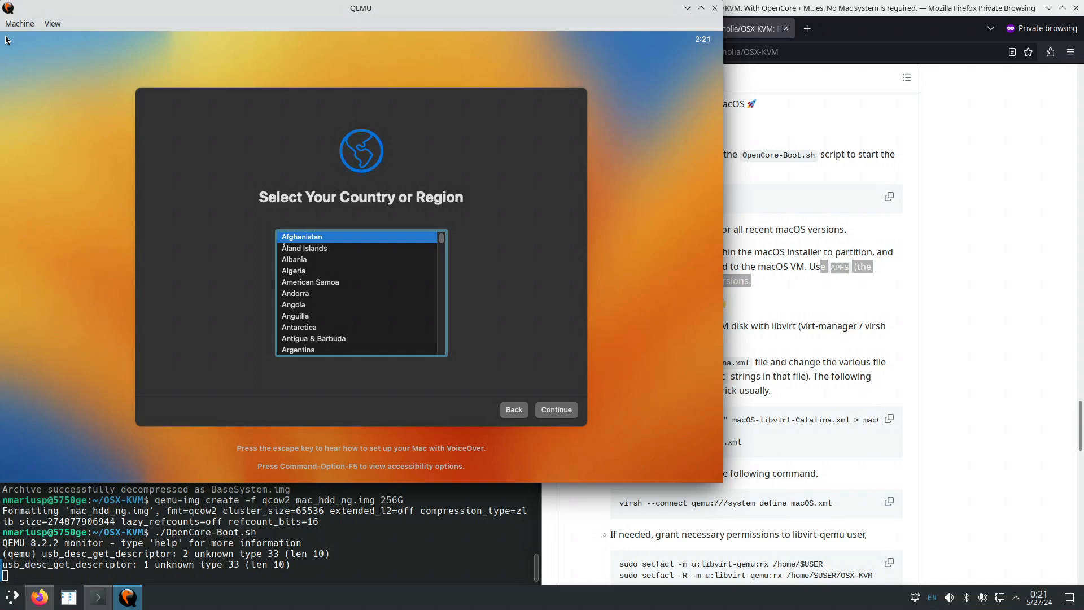
Choose United States as region, keep English settings, and pass accessibility and privacy screens.
left_click(305, 316)
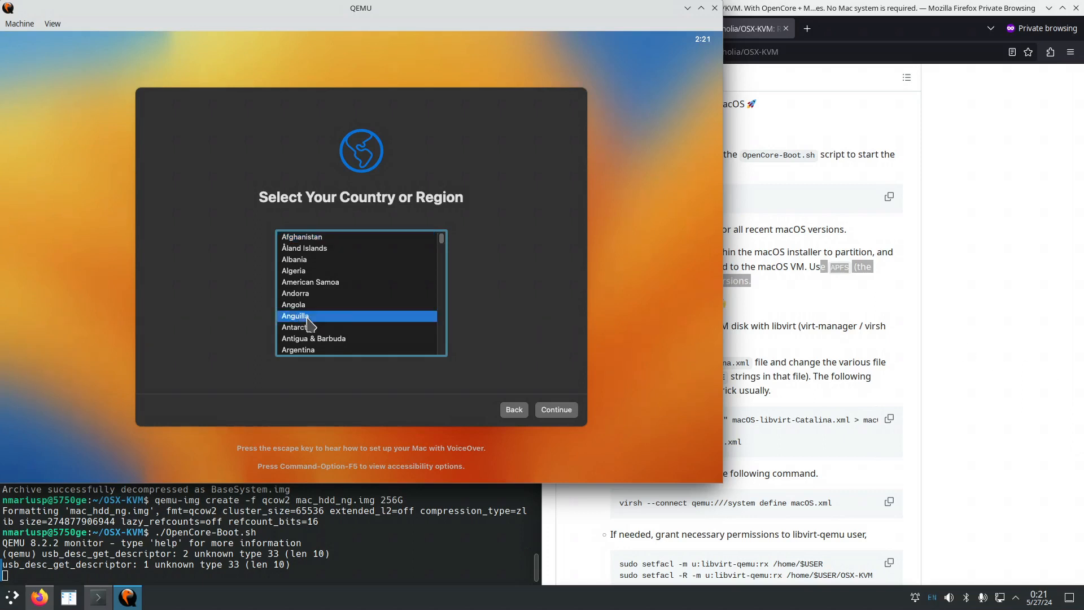
type("united s")
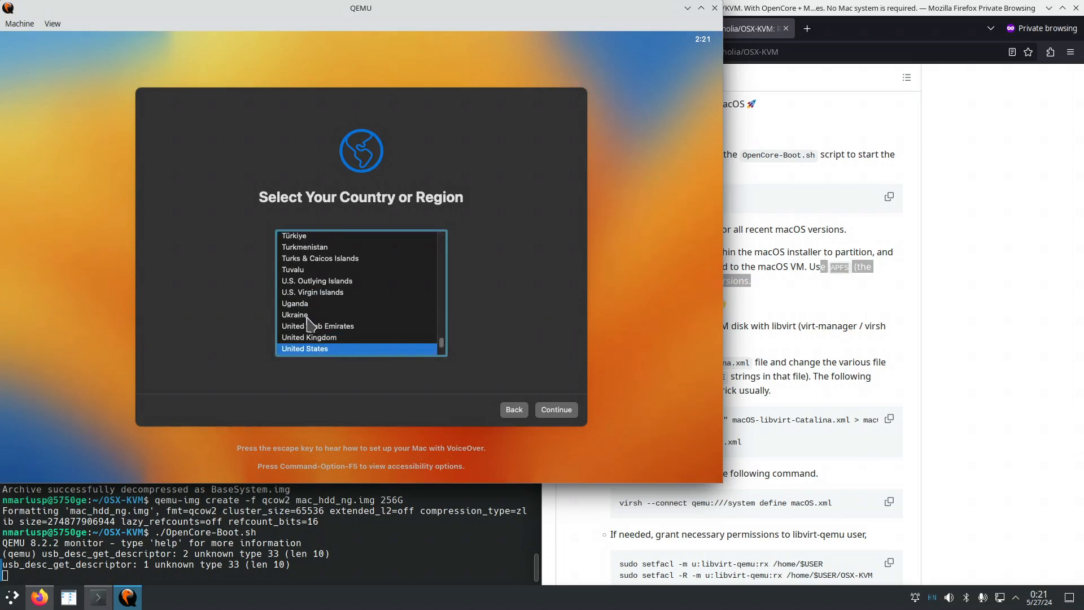
left_click(565, 411)
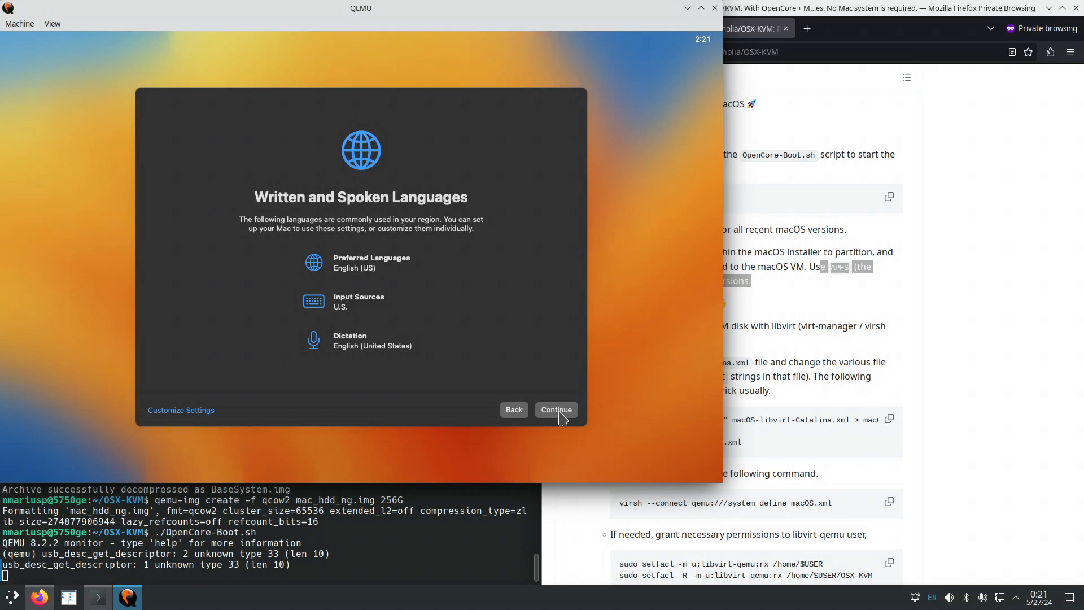
left_click(557, 411)
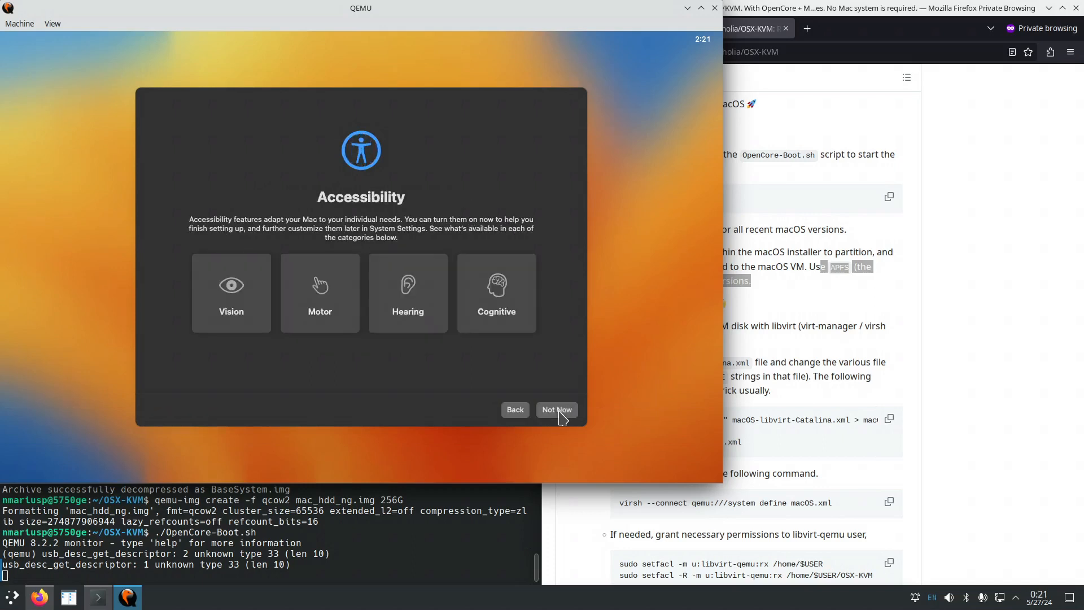
left_click(557, 411)
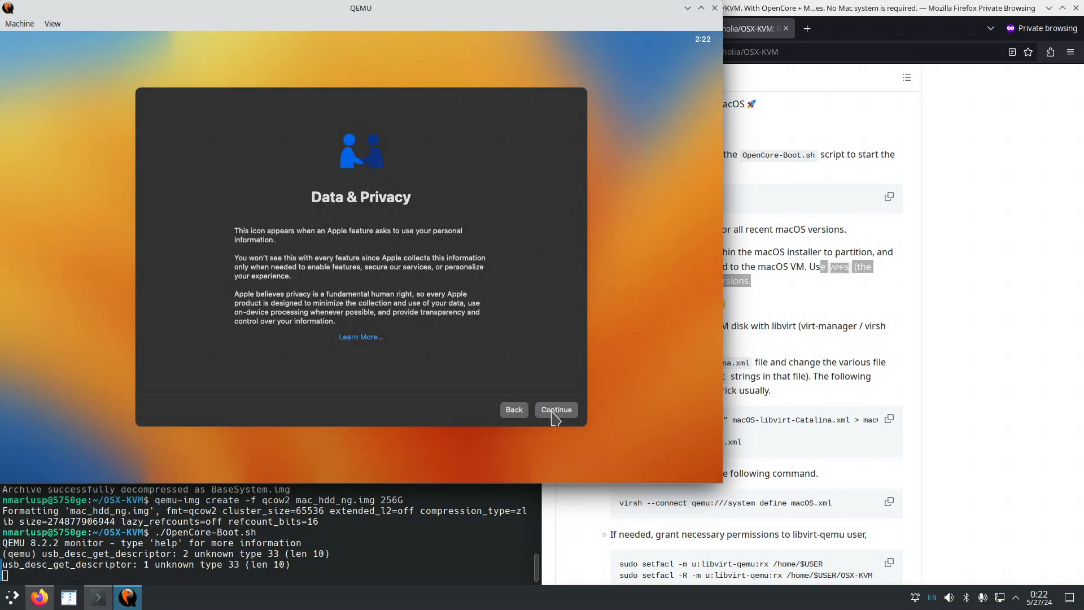
left_click(555, 410)
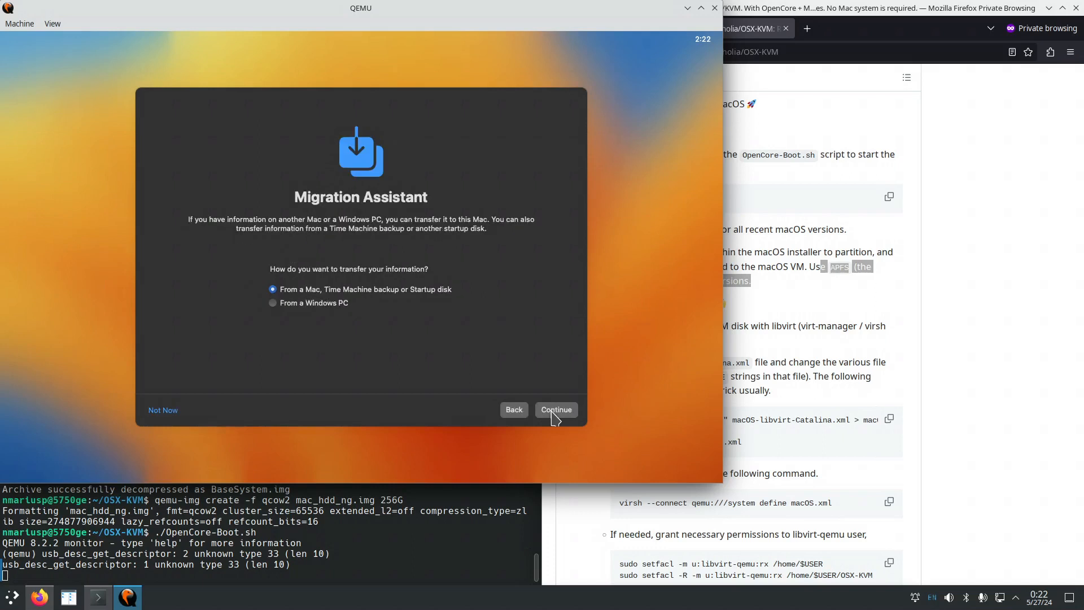
Skip migration and Apple ID sign-in, then accept the macOS license terms.
left_click(168, 416)
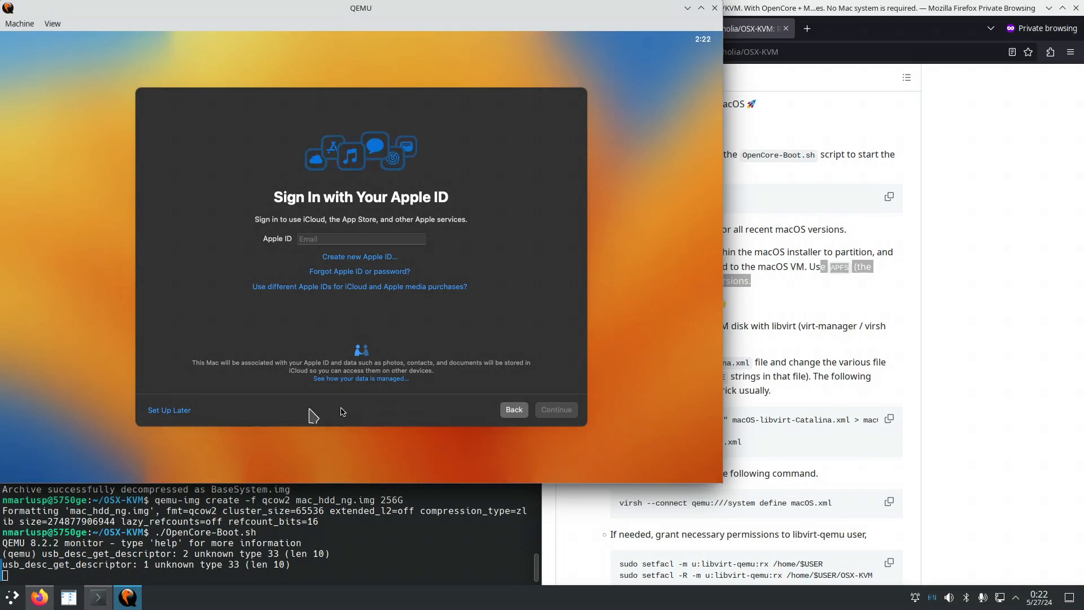
left_click(170, 411)
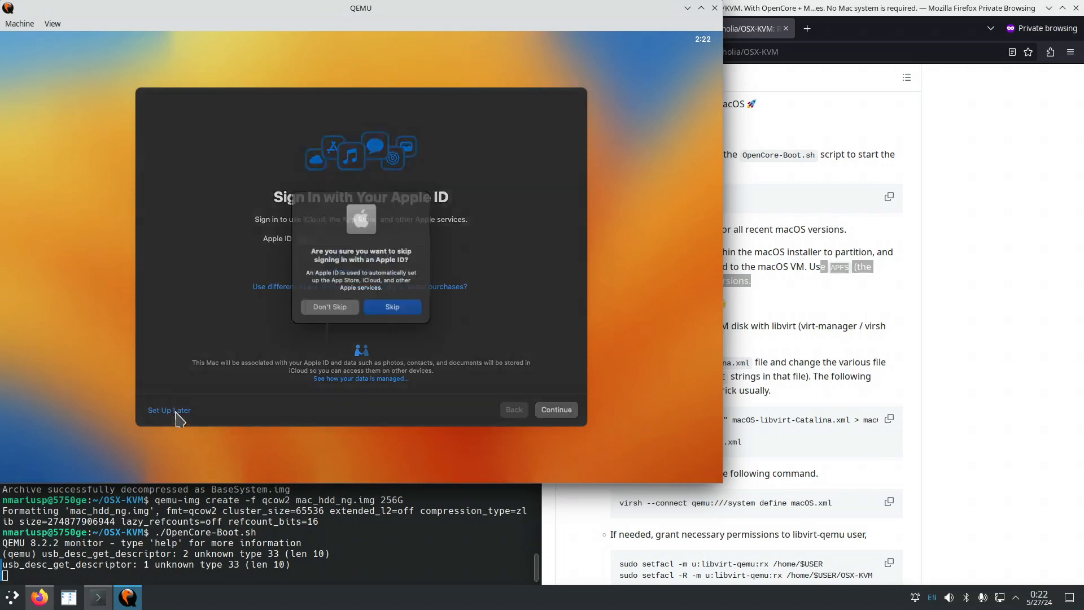
left_click(395, 312)
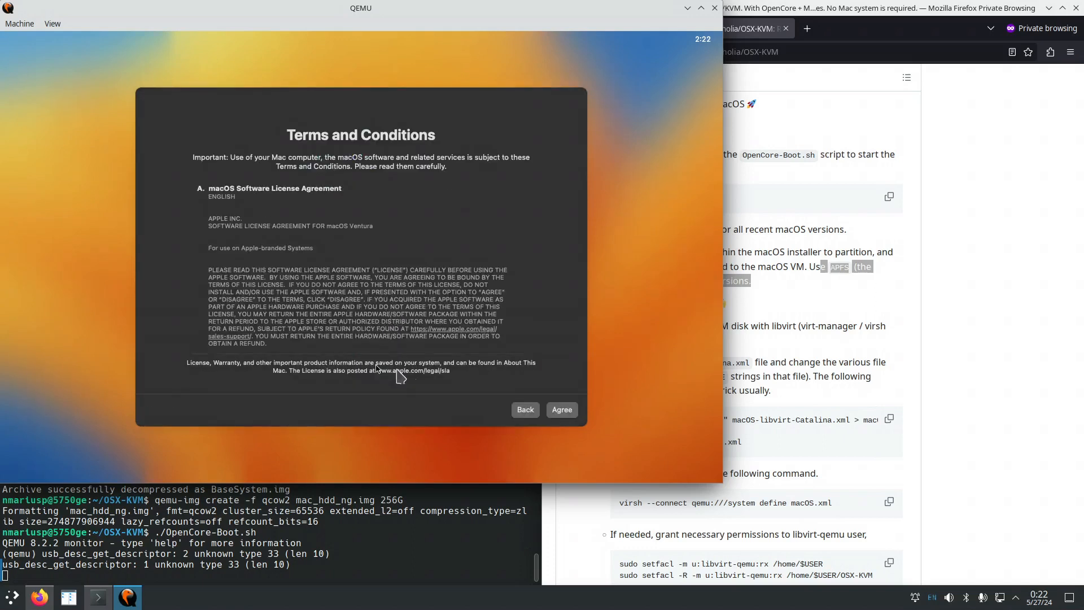
left_click(561, 416)
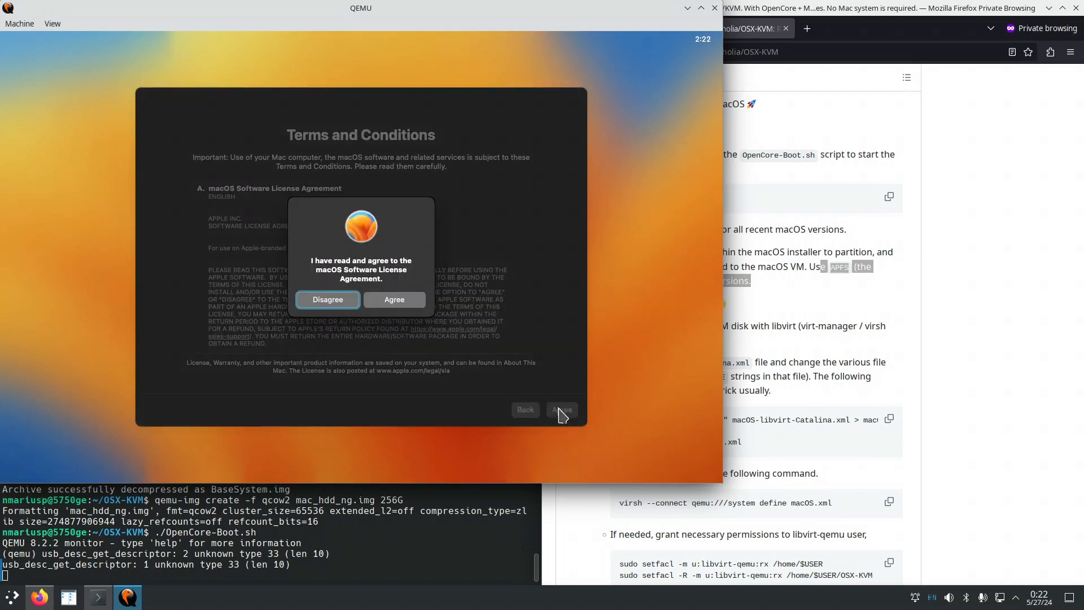
left_click(394, 307)
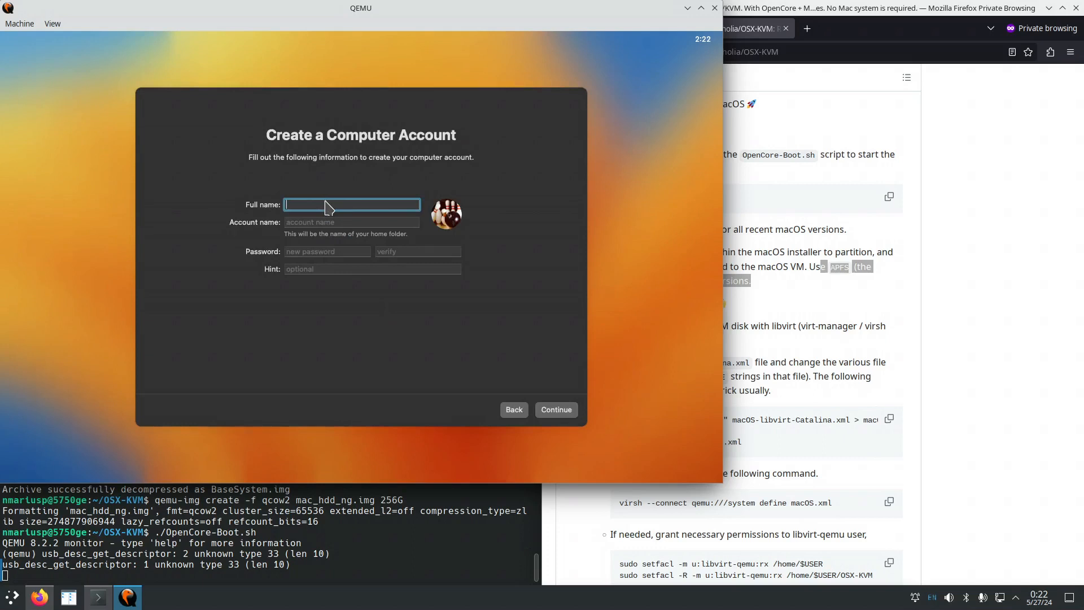
Create the local account with full name 'administrator' and a password entered twice.
type("administrator")
key("Tab")
key("Tab")
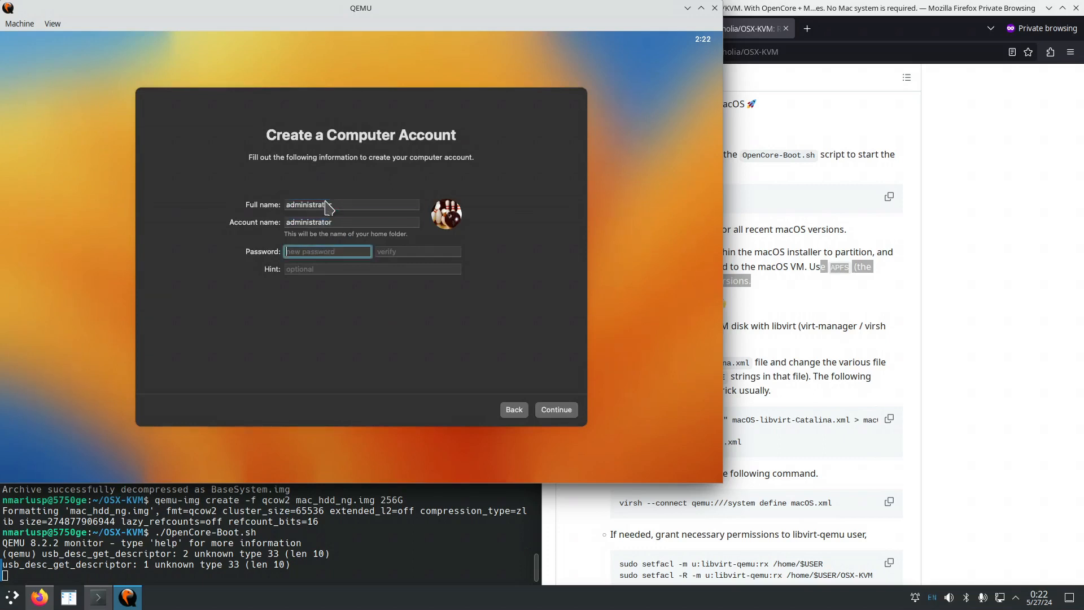
type("admi")
key("Tab")
type("ad")
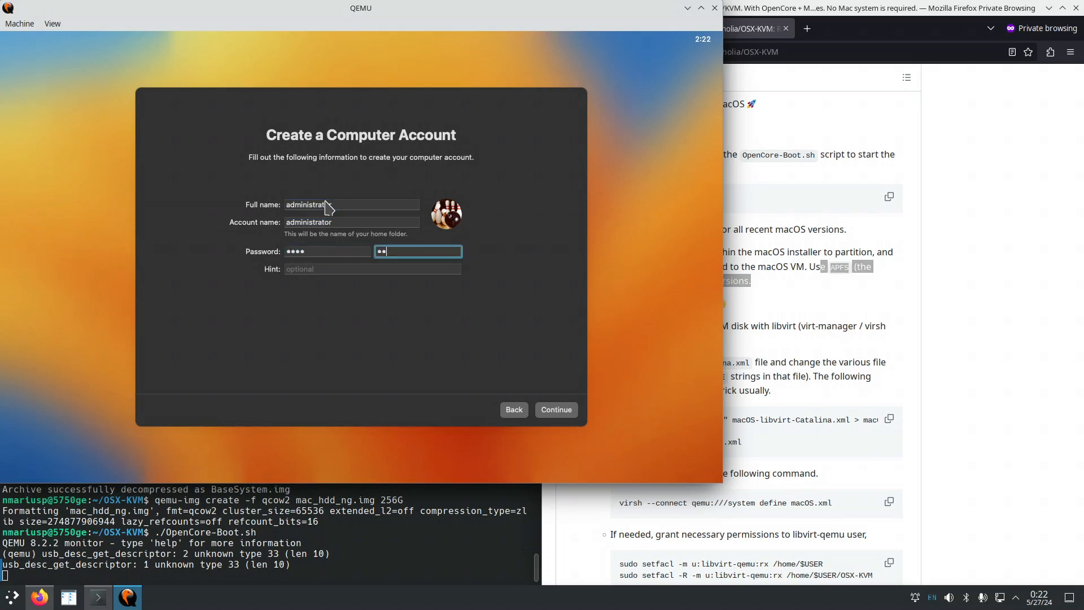
type("mi")
left_click(556, 410)
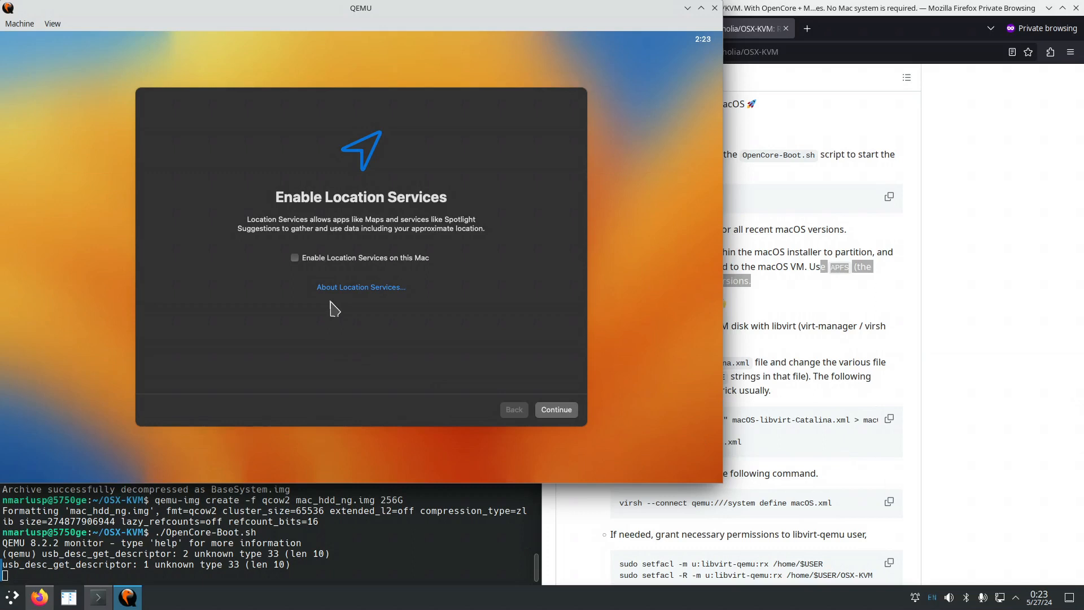
Decline Location Services and set the time zone to New York (Eastern).
left_click(557, 414)
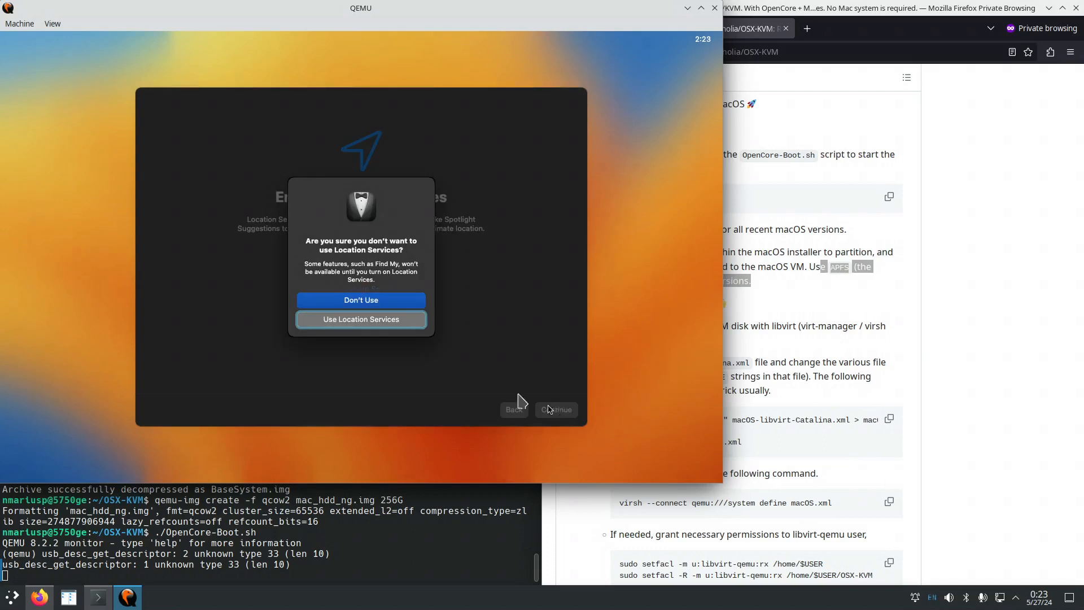
left_click(387, 306)
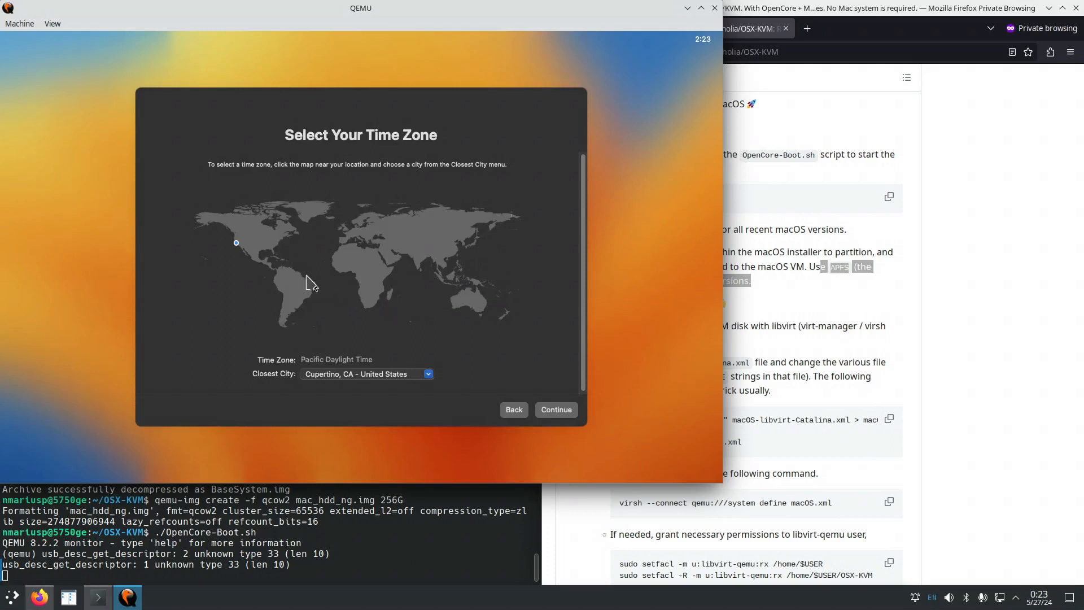
left_click(280, 241)
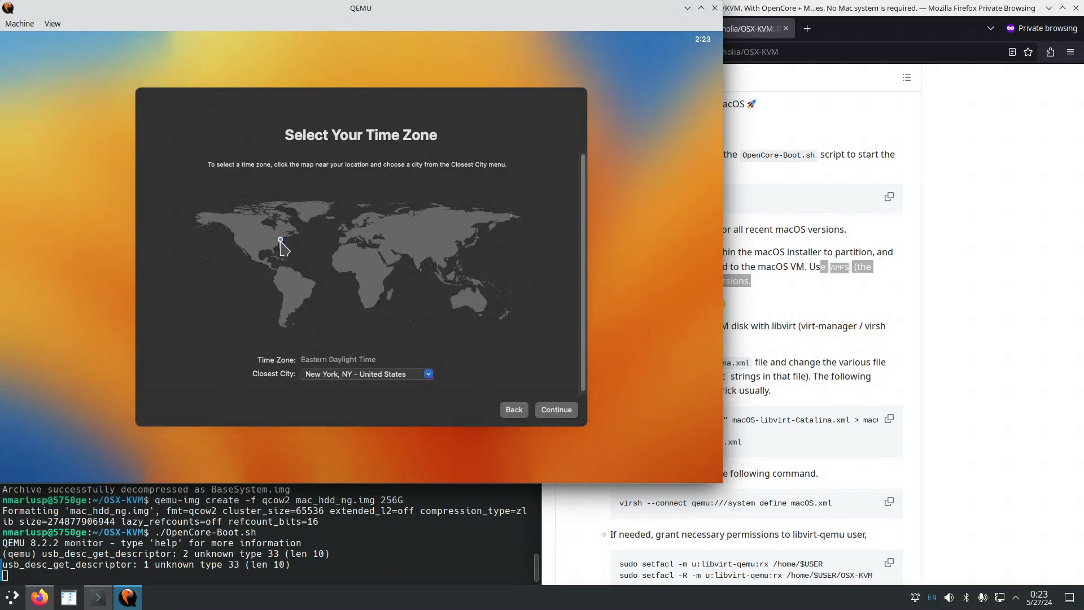
left_click(559, 415)
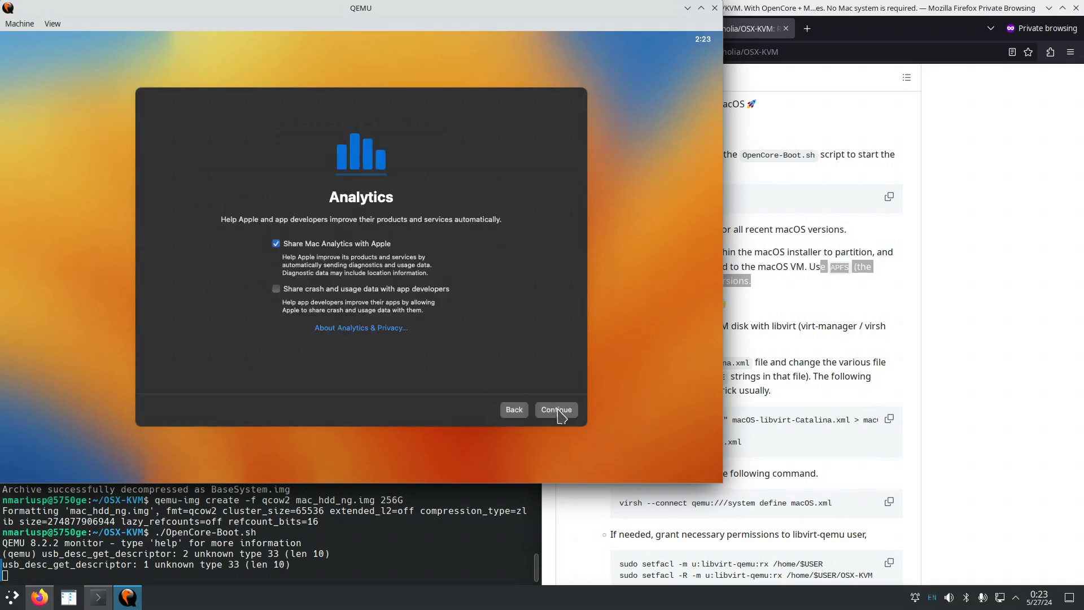
Disable Mac analytics sharing, postpone Screen Time, and keep the Dark appearance.
left_click(276, 244)
left_click(557, 411)
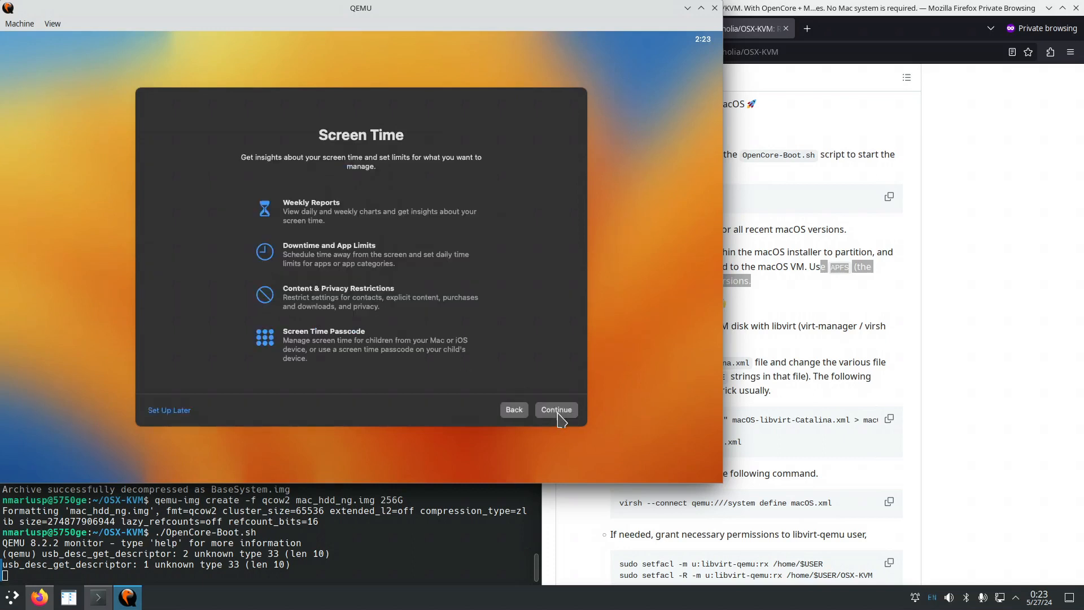
left_click(183, 411)
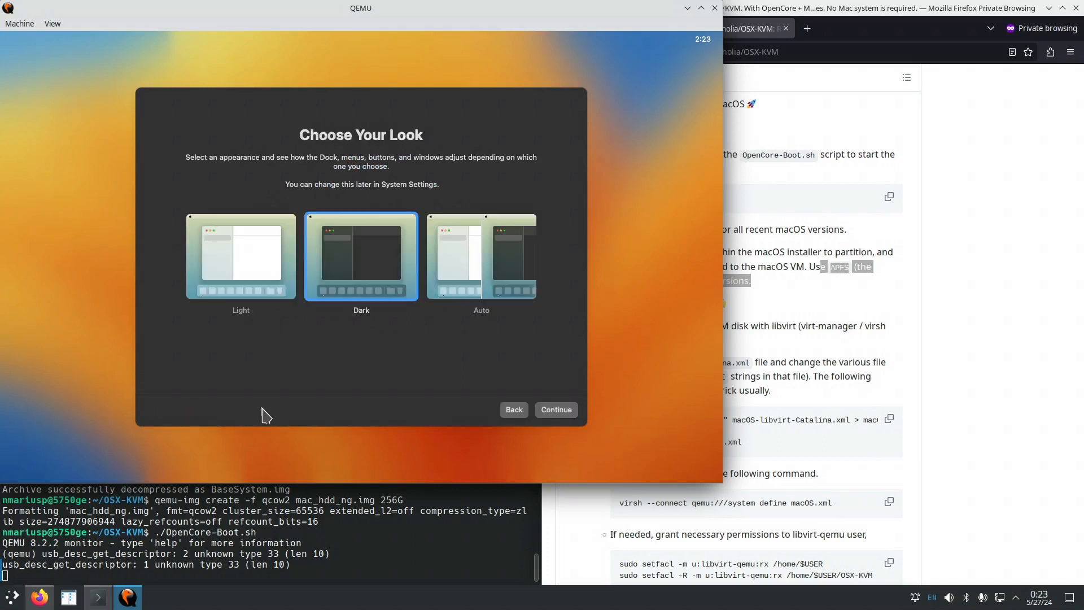
left_click(558, 417)
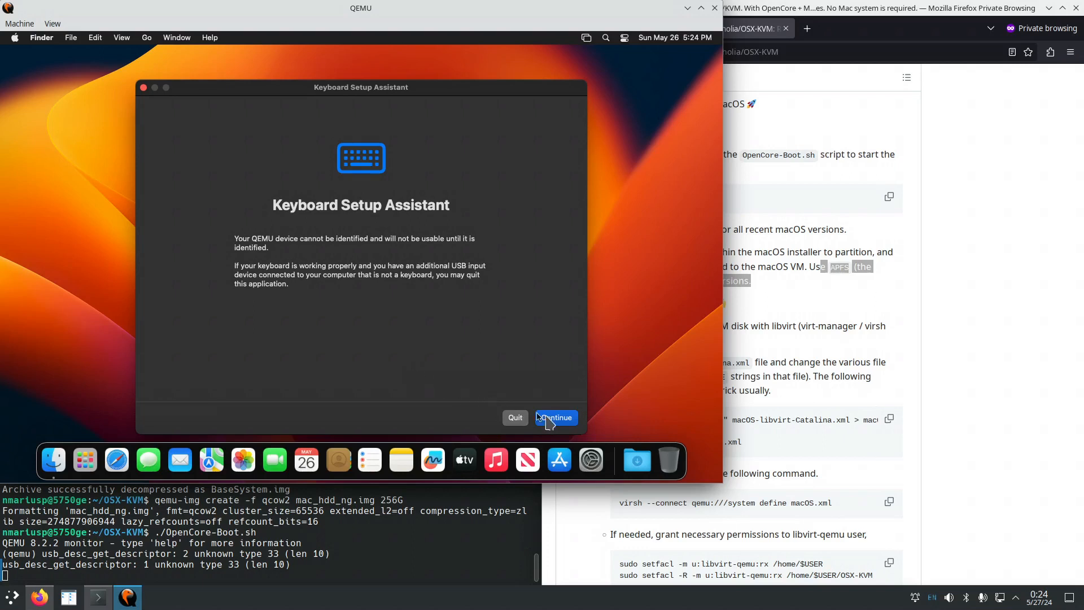
Identify the keyboard as ANSI in Keyboard Setup Assistant, then bring the Firefox README forward.
left_click(555, 420)
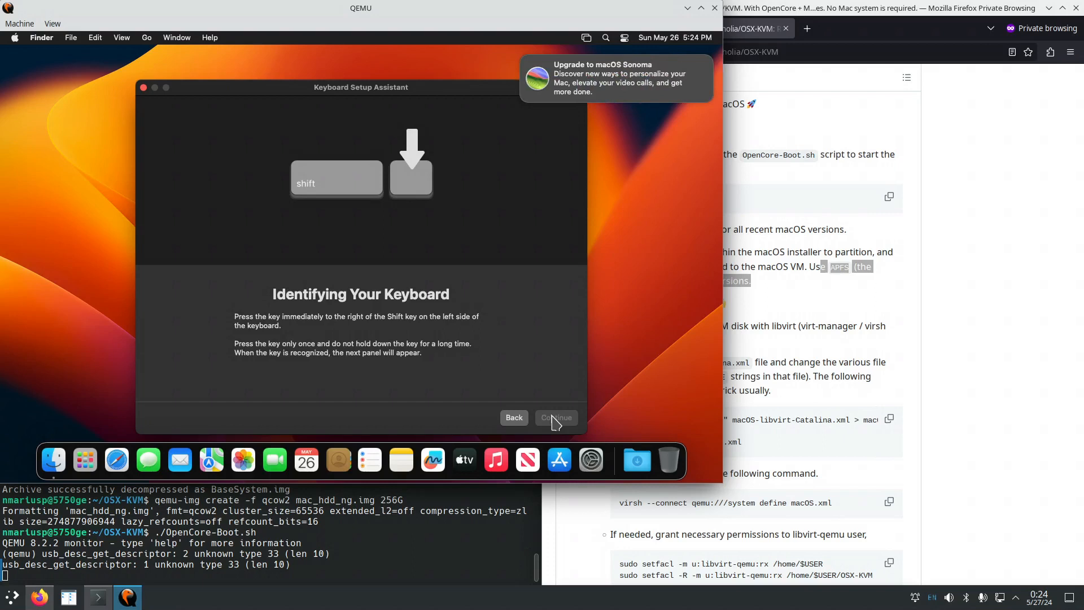
key("z")
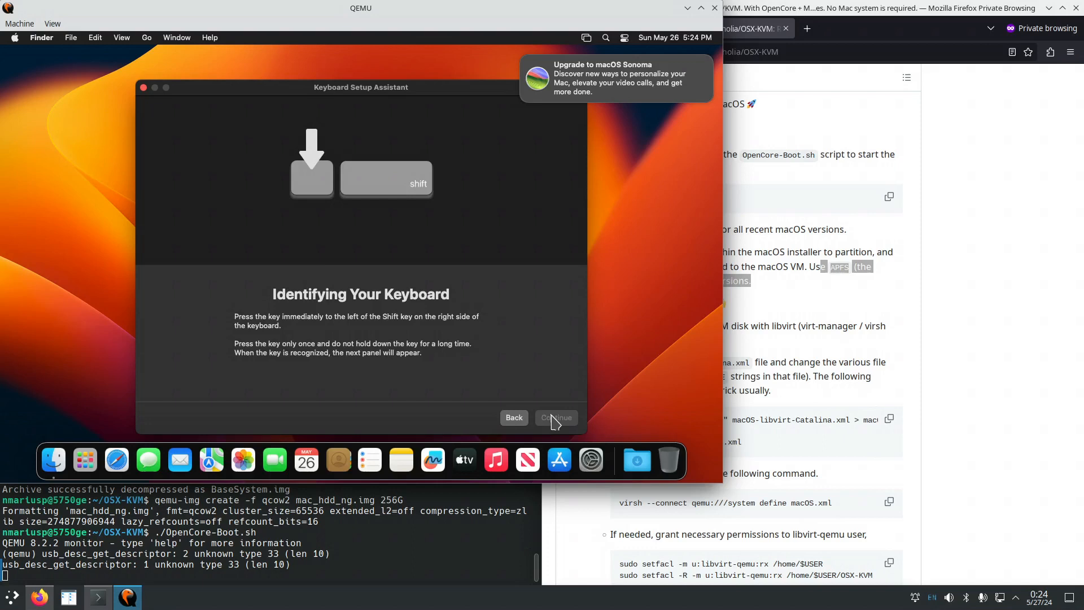
key("slash")
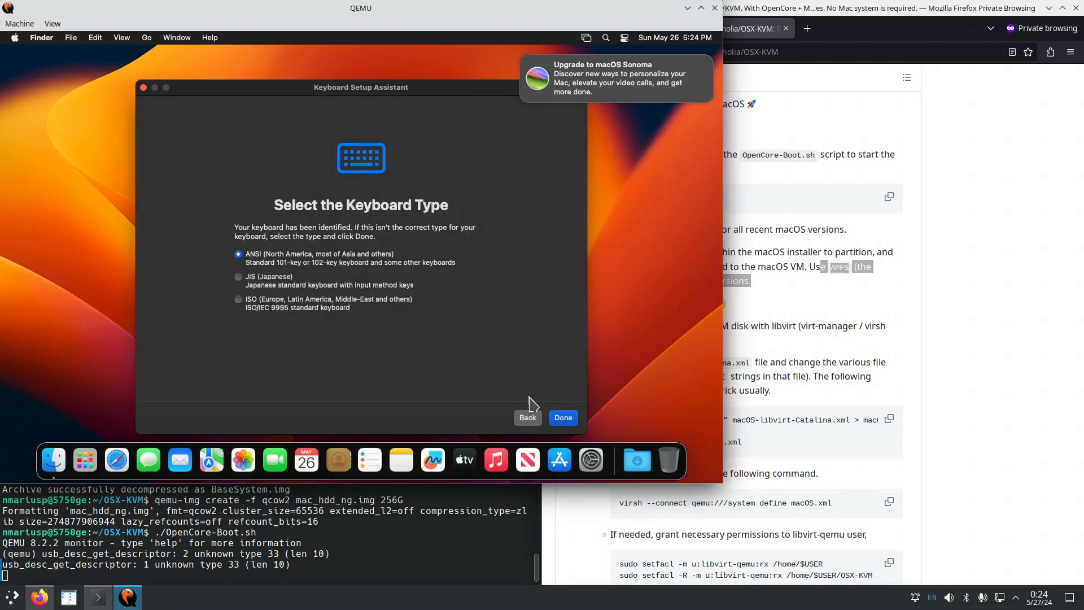
left_click(563, 418)
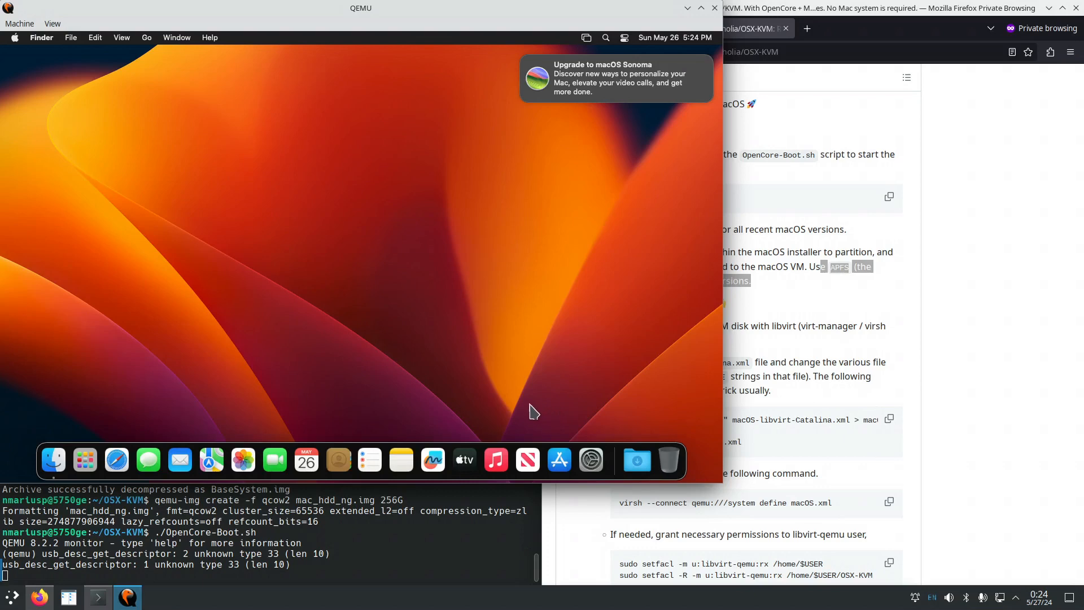
left_click(833, 404)
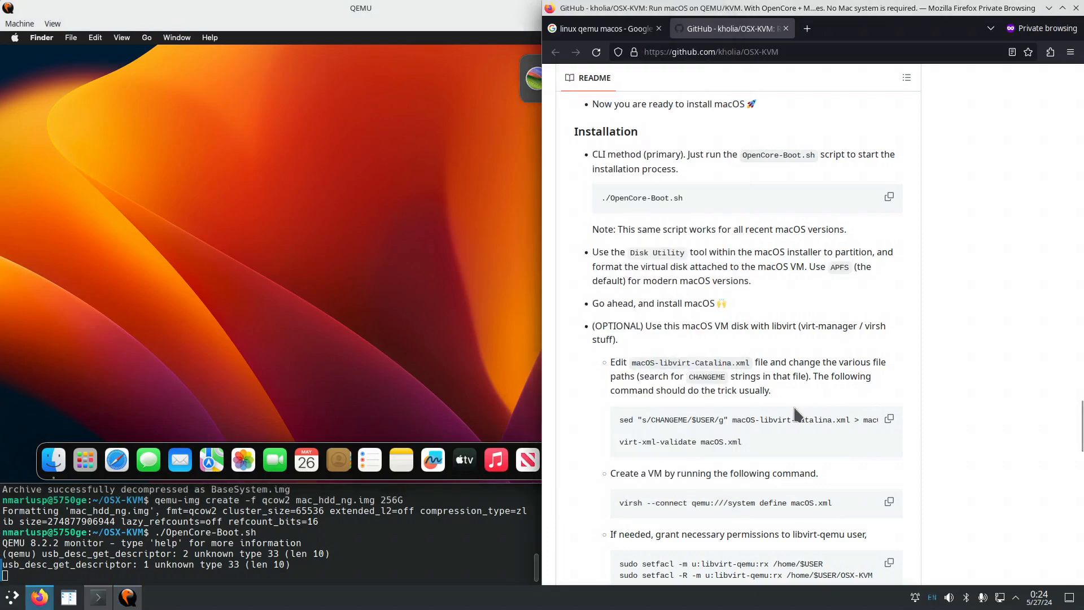
Highlight the README's ./OpenCore-Boot.sh, sed file arguments, and virsh define commands.
scroll(780, 355, "down", 3)
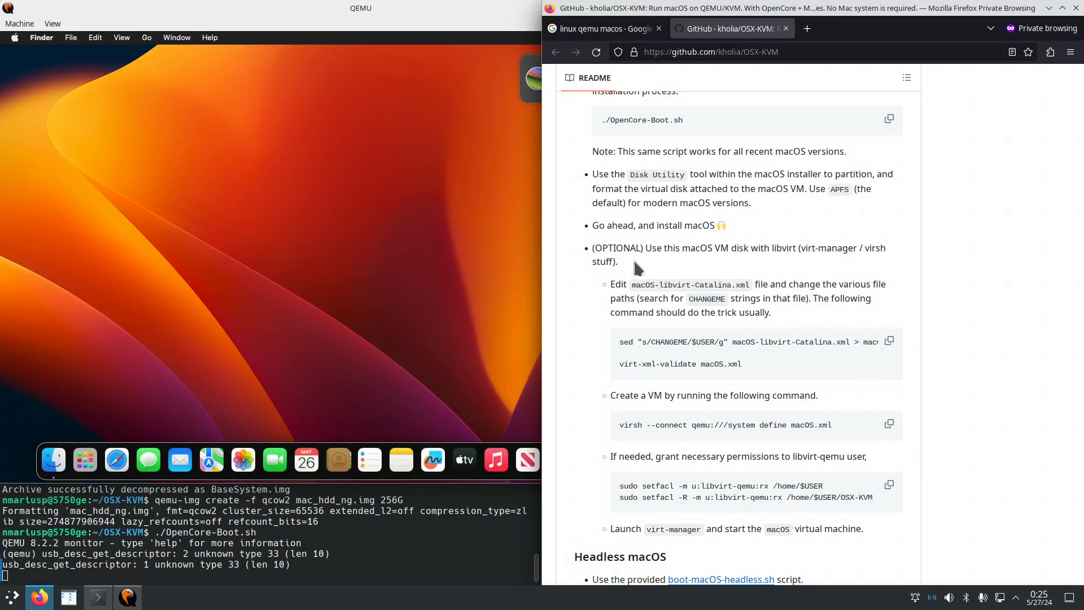
scroll(669, 202, "up", 2)
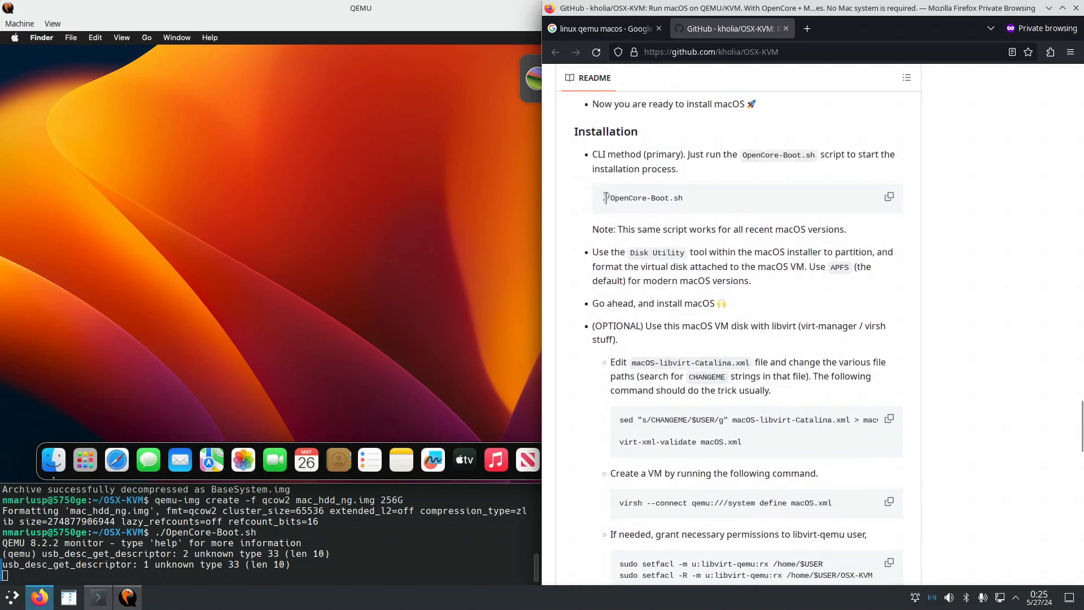
left_click_drag(602, 198, 690, 205)
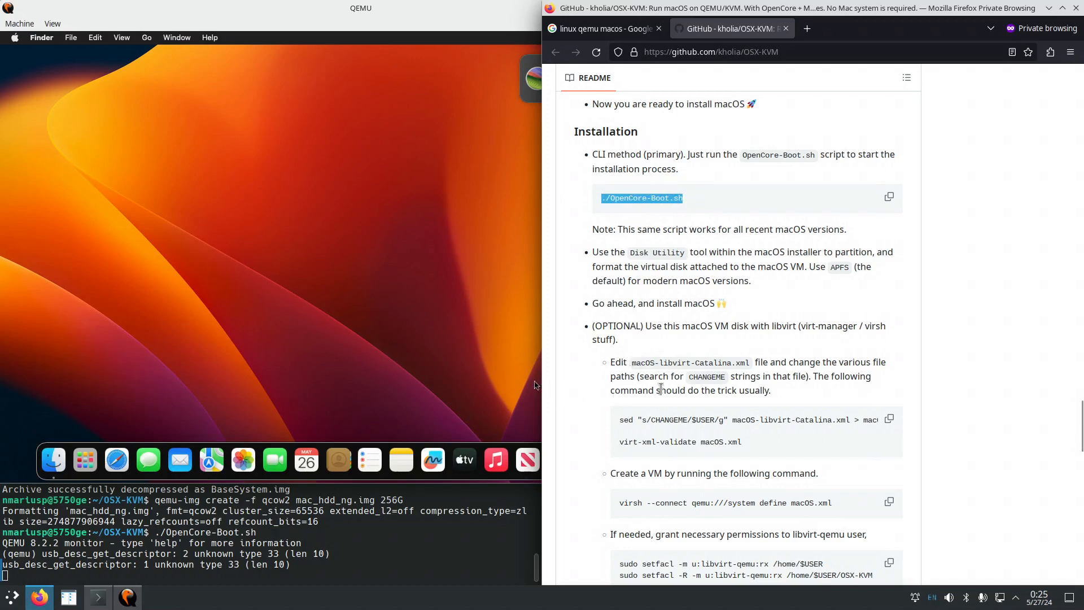
scroll(661, 388, "down", 3)
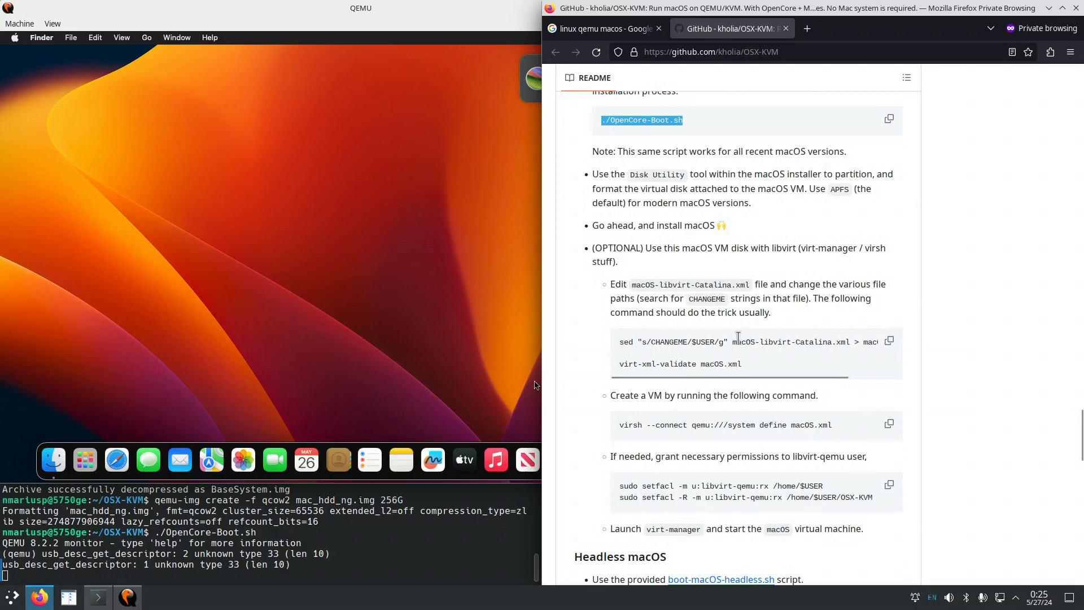
left_click_drag(737, 340, 863, 342)
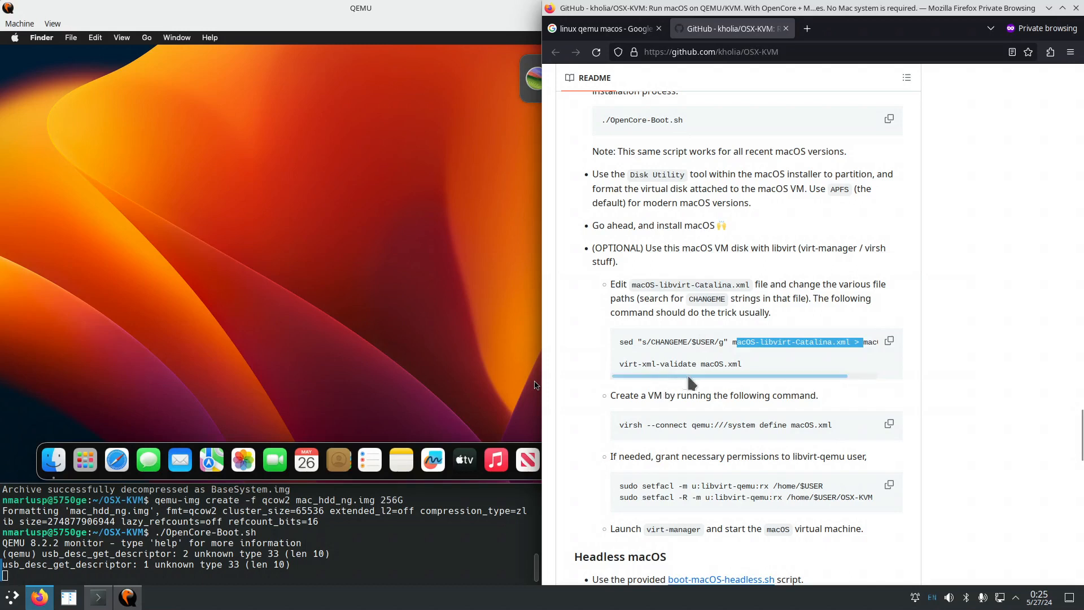
scroll(718, 387, "down", 2)
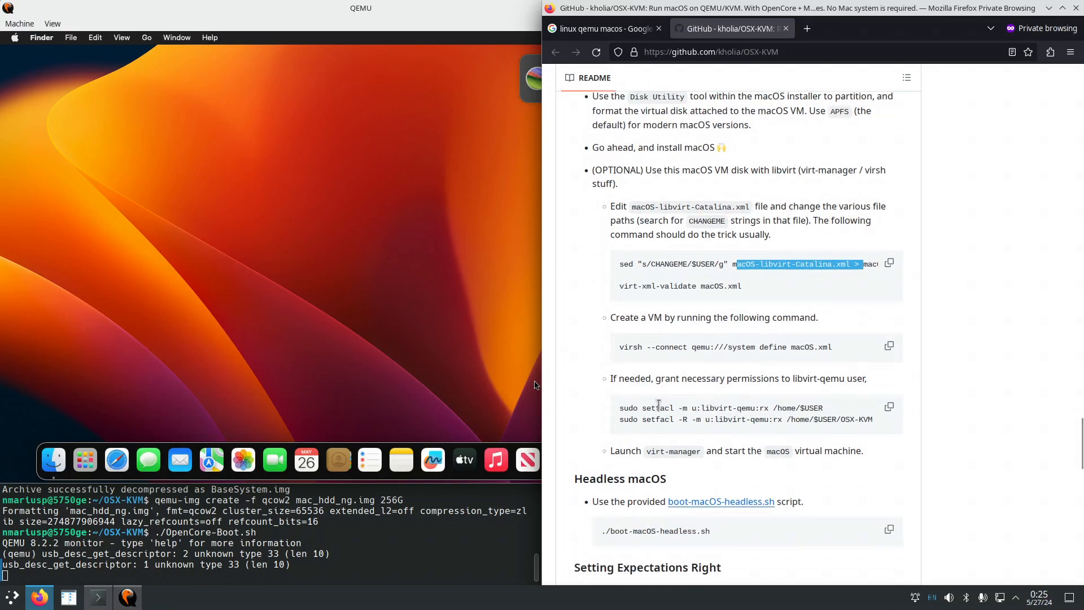
left_click_drag(629, 347, 839, 349)
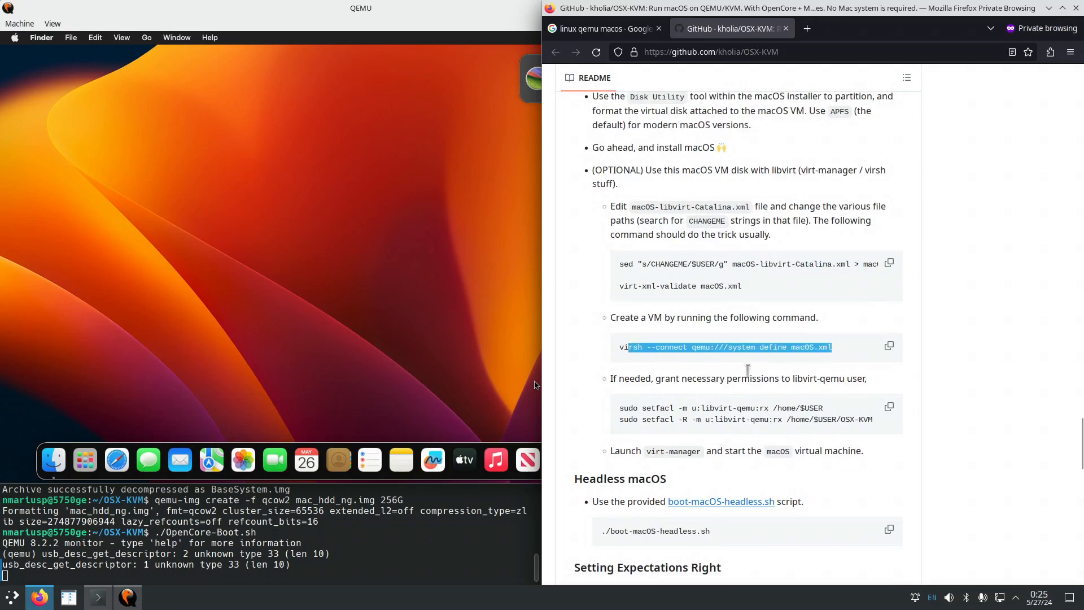
Launch Virtual Machine Manager by searching 'virt' in the application launcher.
left_click(11, 600)
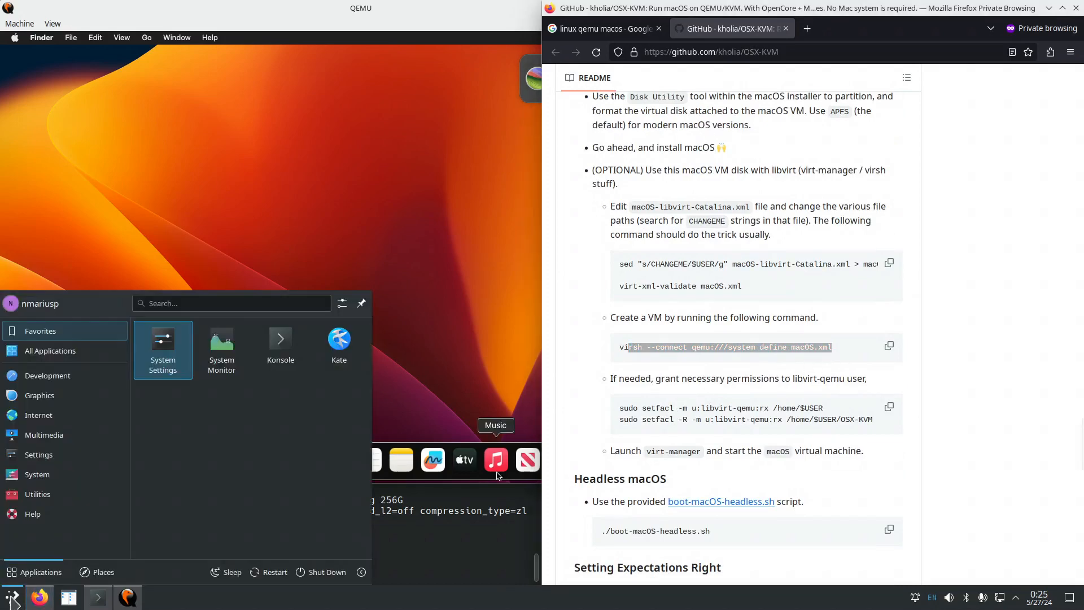
type("virty")
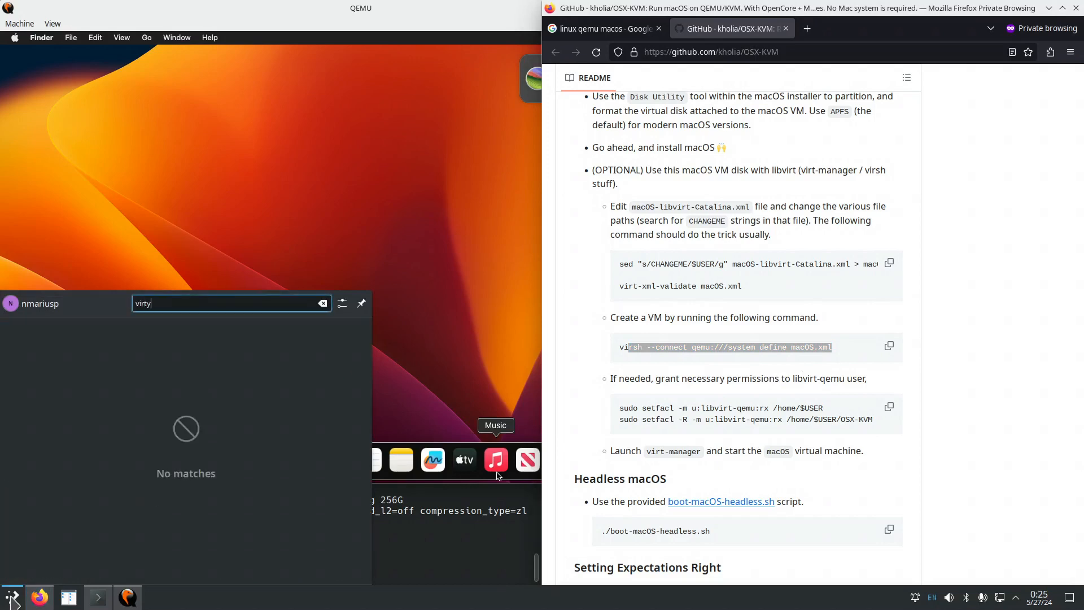
key("BackSpace")
key("Return")
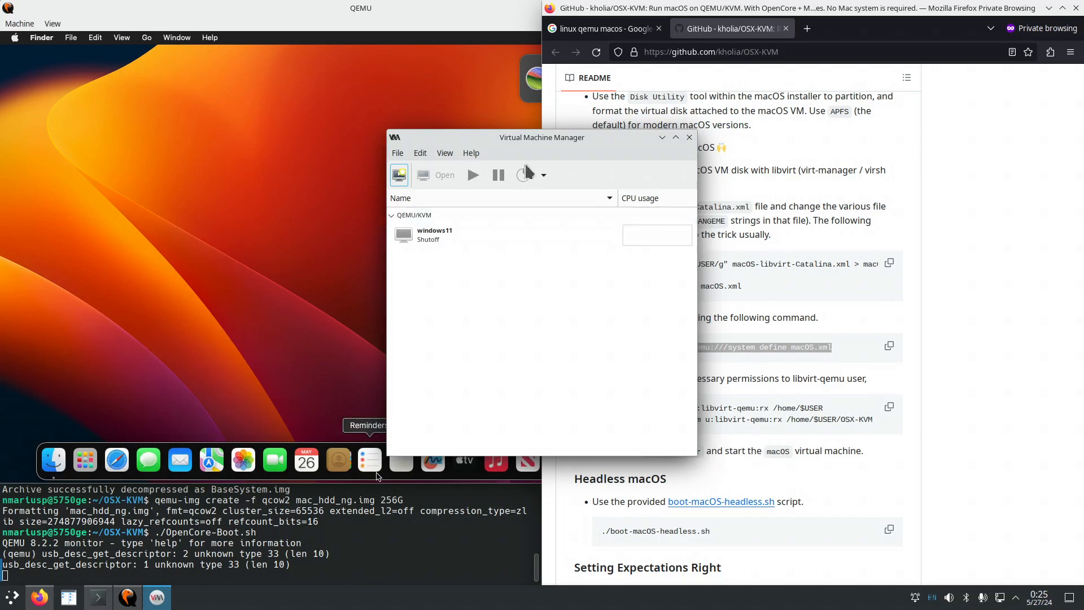
Check the VM list (only a shut-off windows11), close Virtual Machine Manager, and scroll the README to its headless section.
left_click_drag(518, 142, 396, 184)
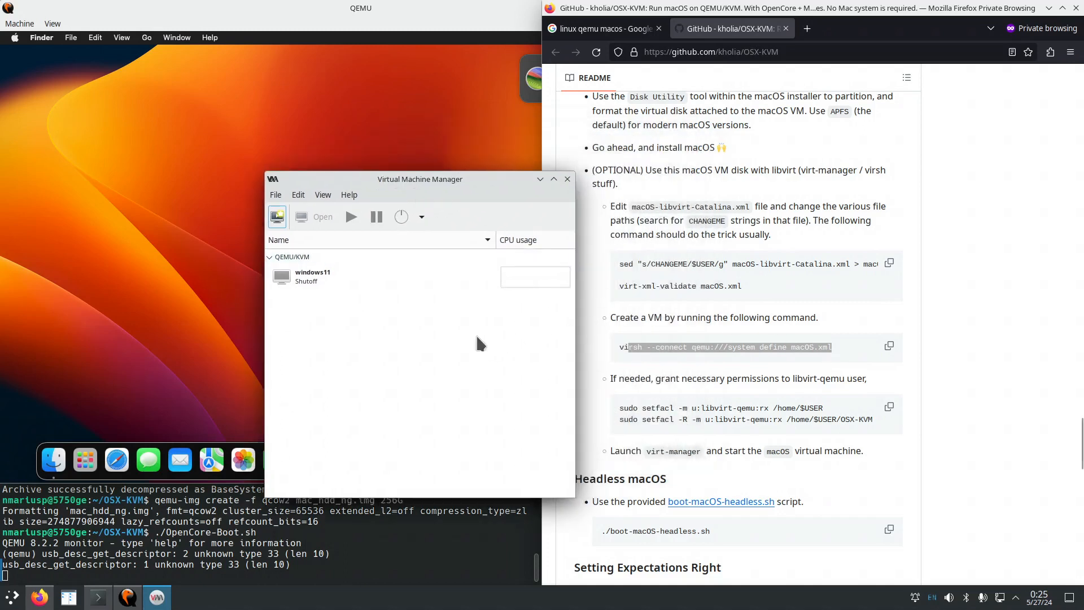
left_click(568, 179)
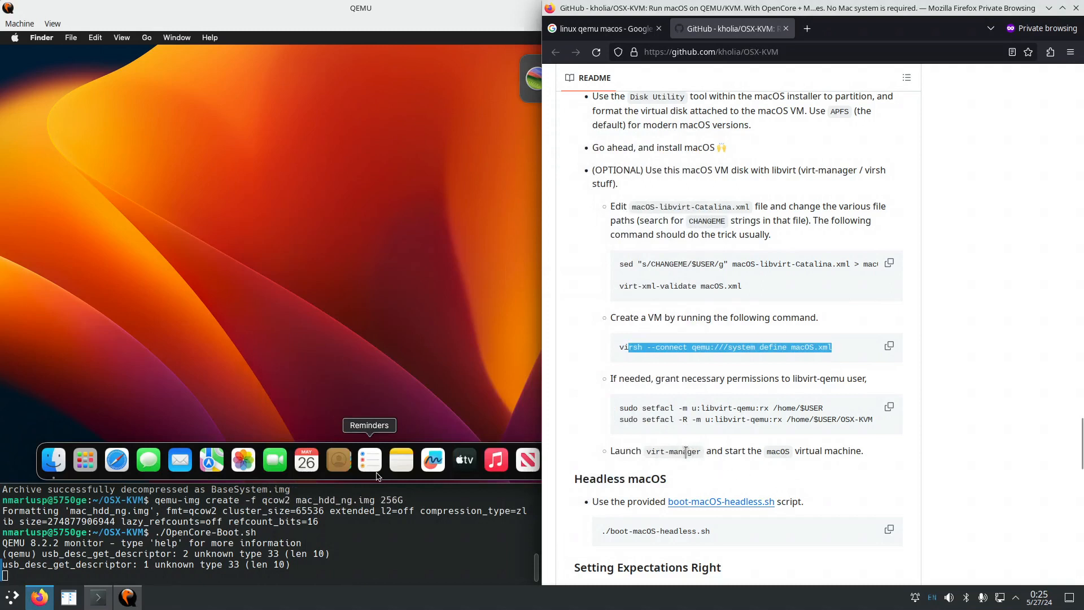
scroll(683, 448, "down", 2)
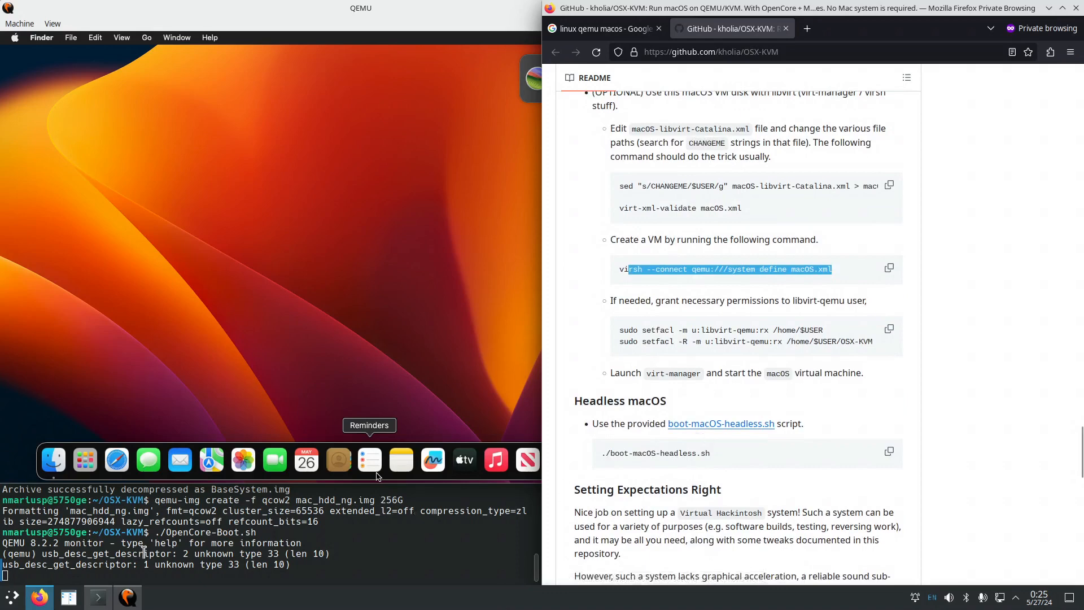
Read boot-macOS-headless.sh in a new tab (ALLOCATED_RAM="7192", CPU settings), then return to the README.
right_click(739, 424)
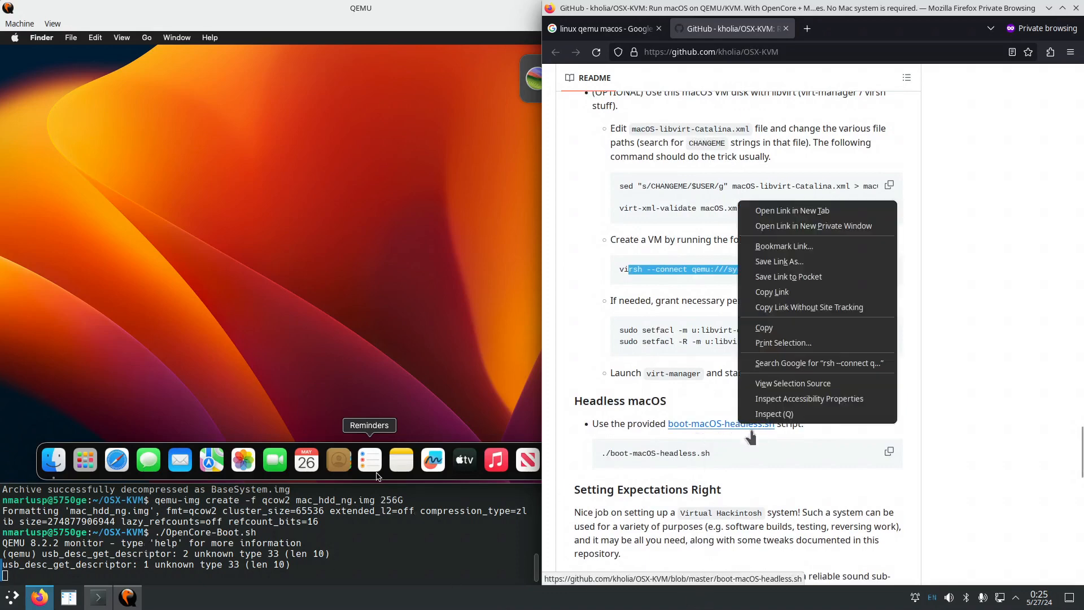
left_click(793, 211)
left_click(844, 30)
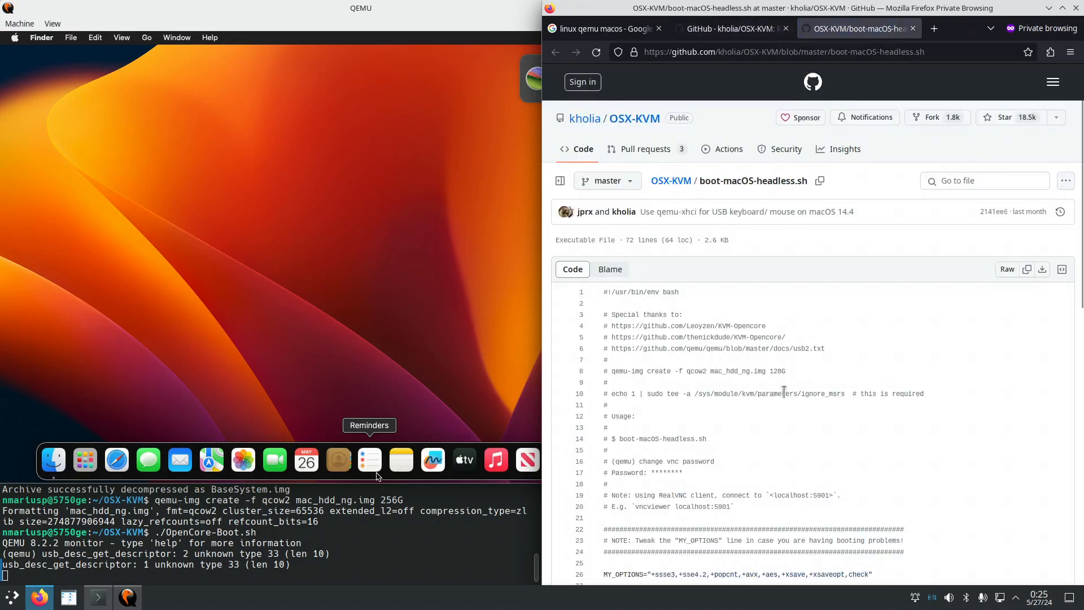
scroll(782, 390, "down", 3)
scroll(783, 390, "down", 3)
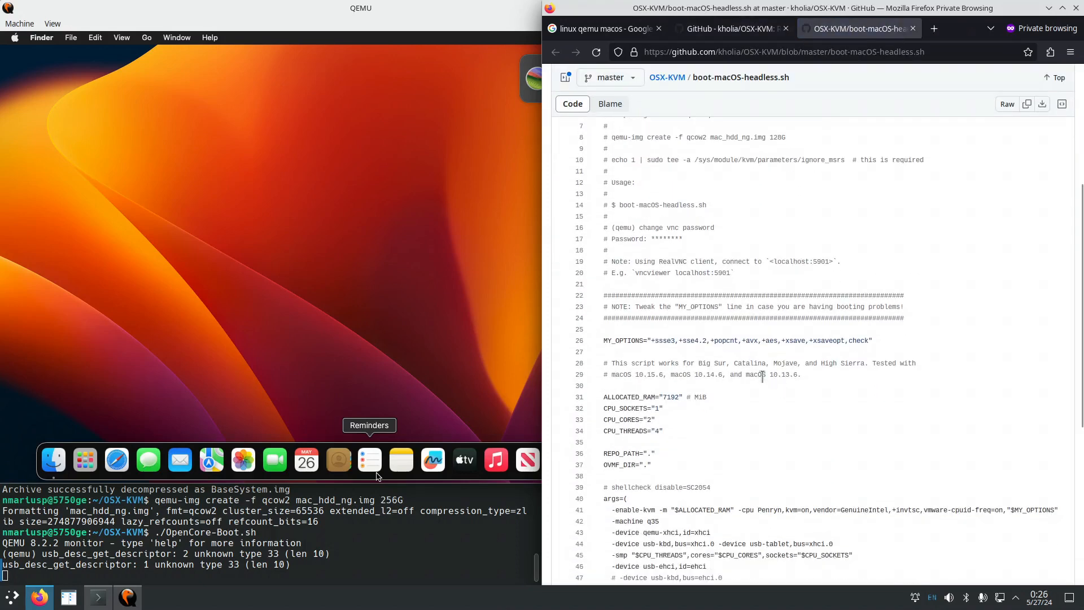
scroll(758, 374, "down", 3)
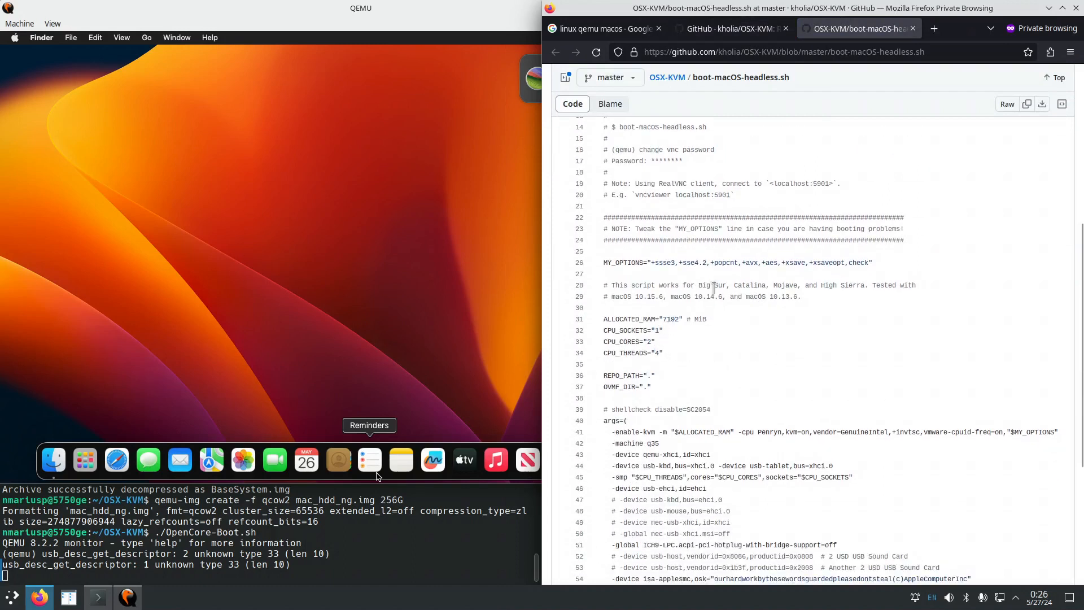
left_click(754, 30)
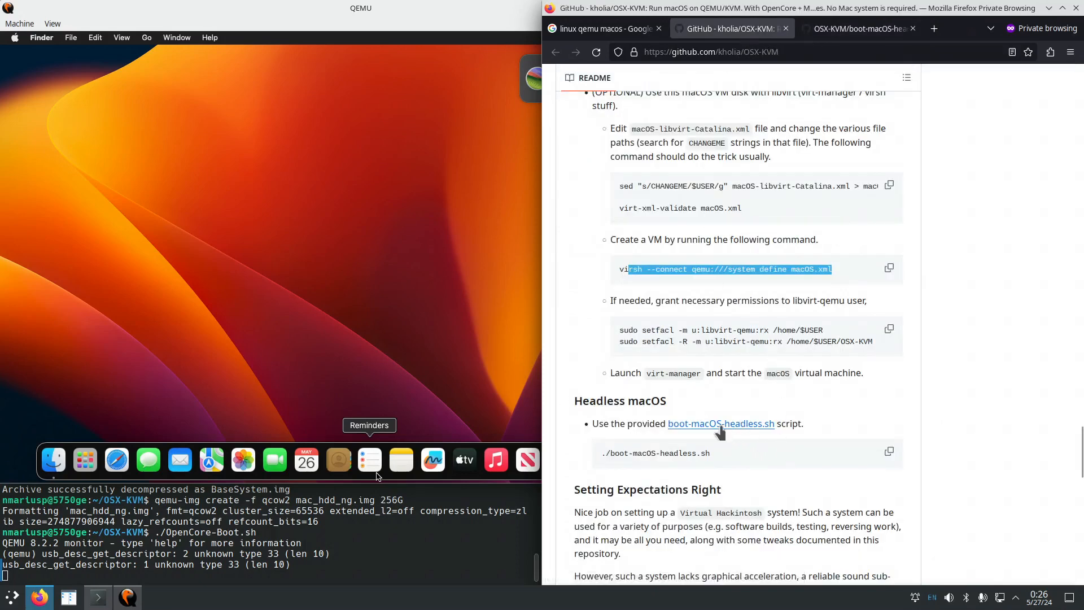
In Krusader, select both boot-macOS-headless.sh and OpenCore-Boot.sh.
key("alt+Tab")
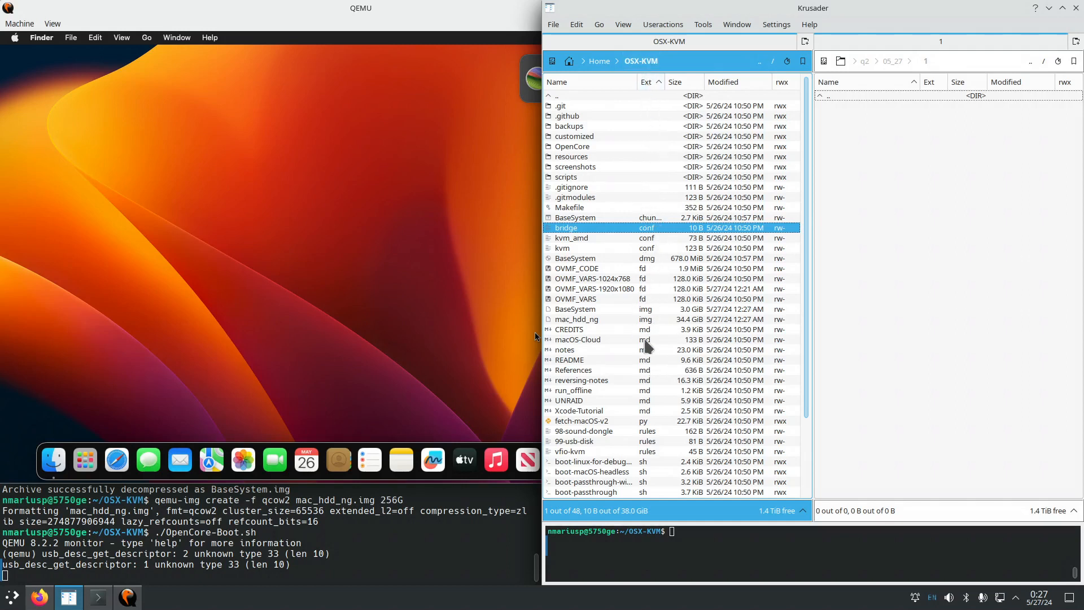
scroll(649, 375, "down", 3)
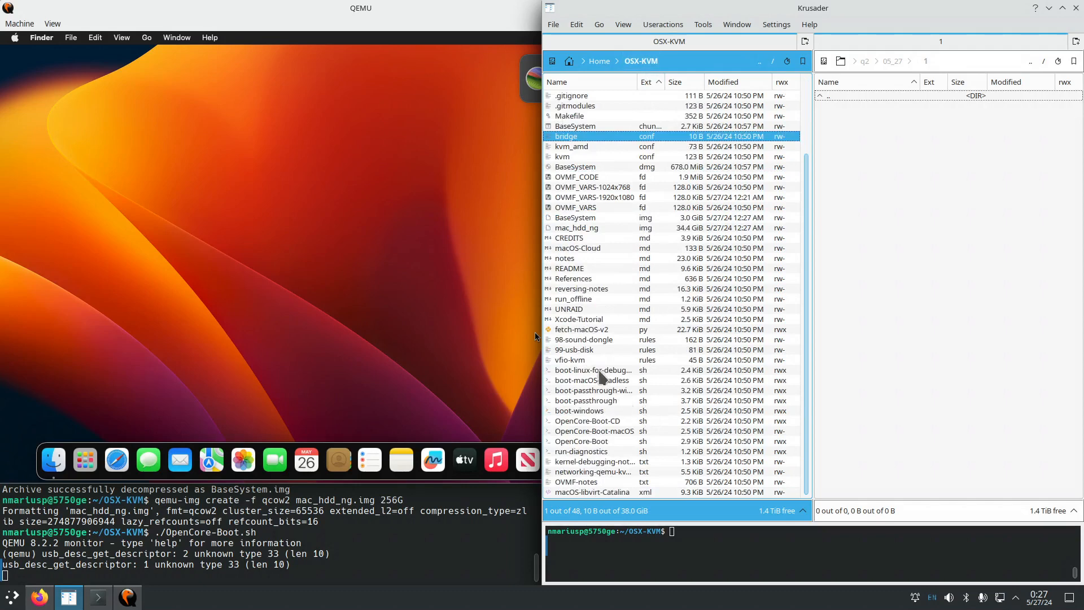
left_click(599, 371)
left_click(599, 380)
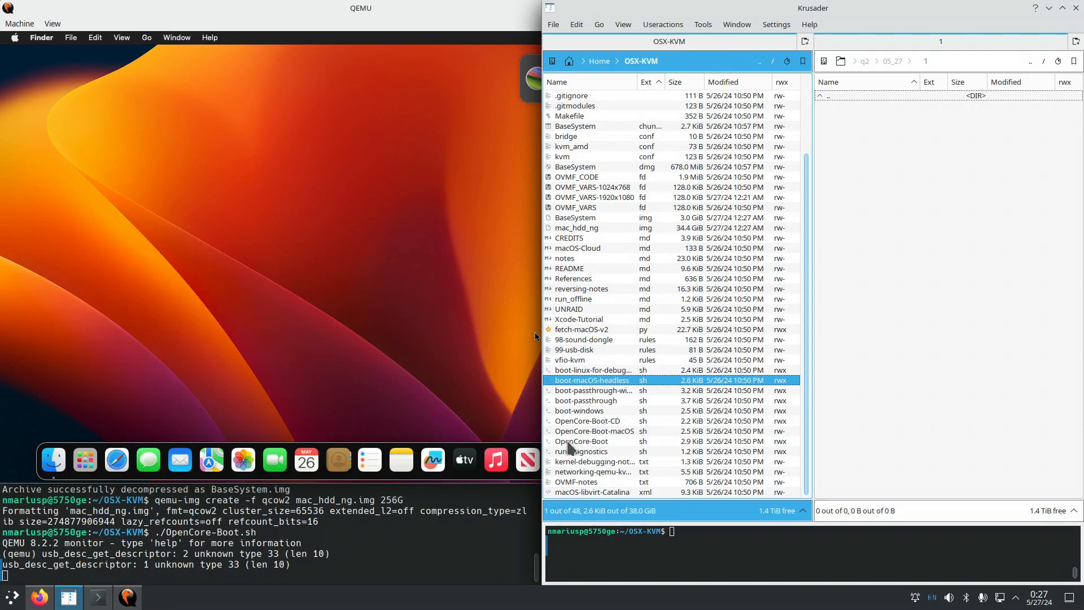
left_click(572, 443)
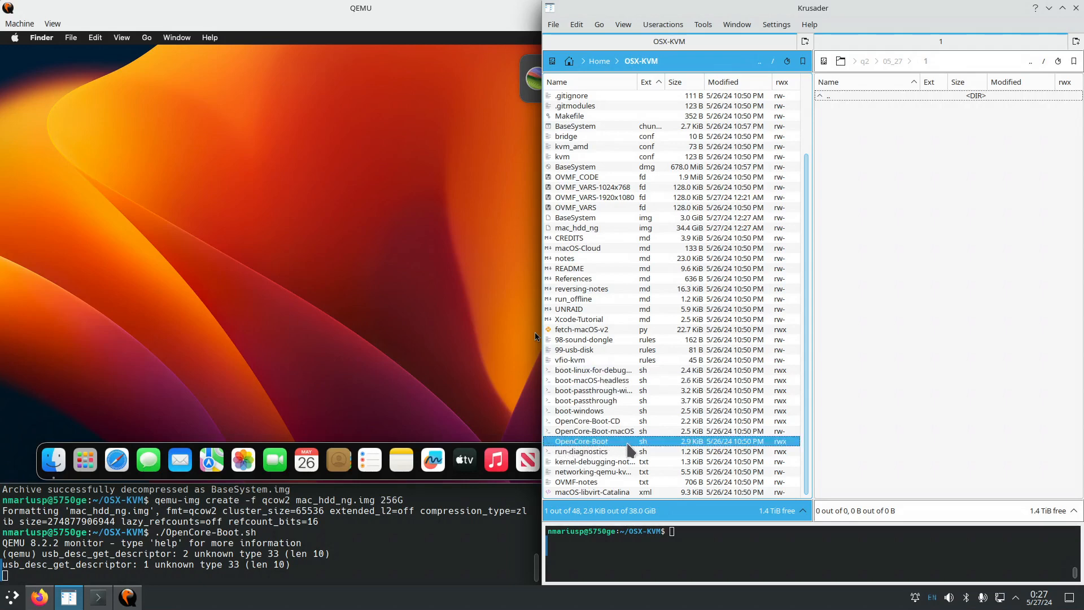
left_click(610, 382, "ctrl")
Open the two selected scripts together in Meld through Open With > Other, entering 'mel'.
right_click(609, 388)
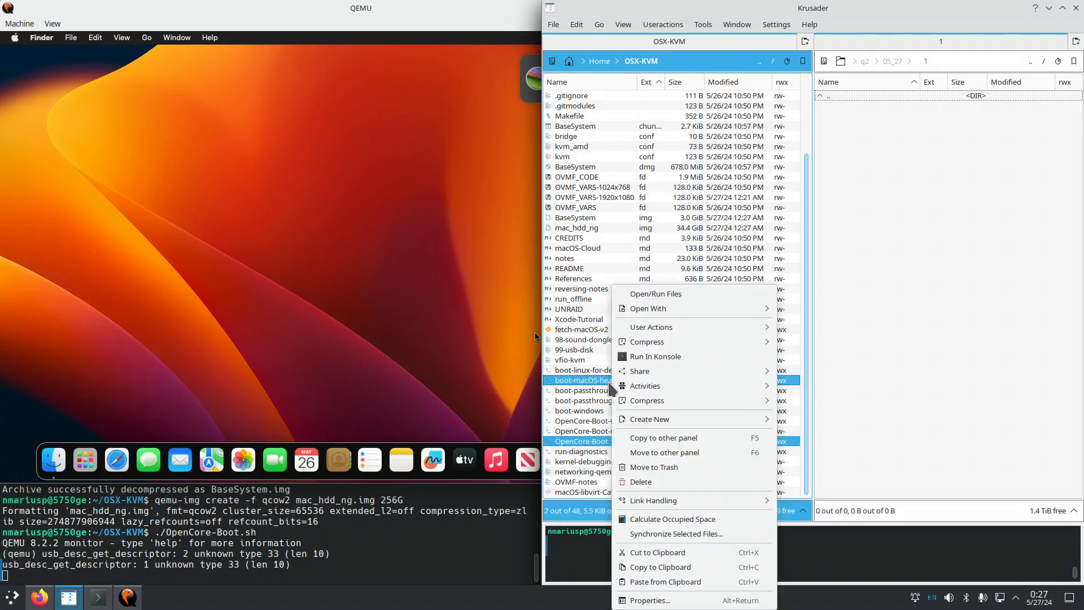
mouse_move(650, 311)
left_click(816, 342)
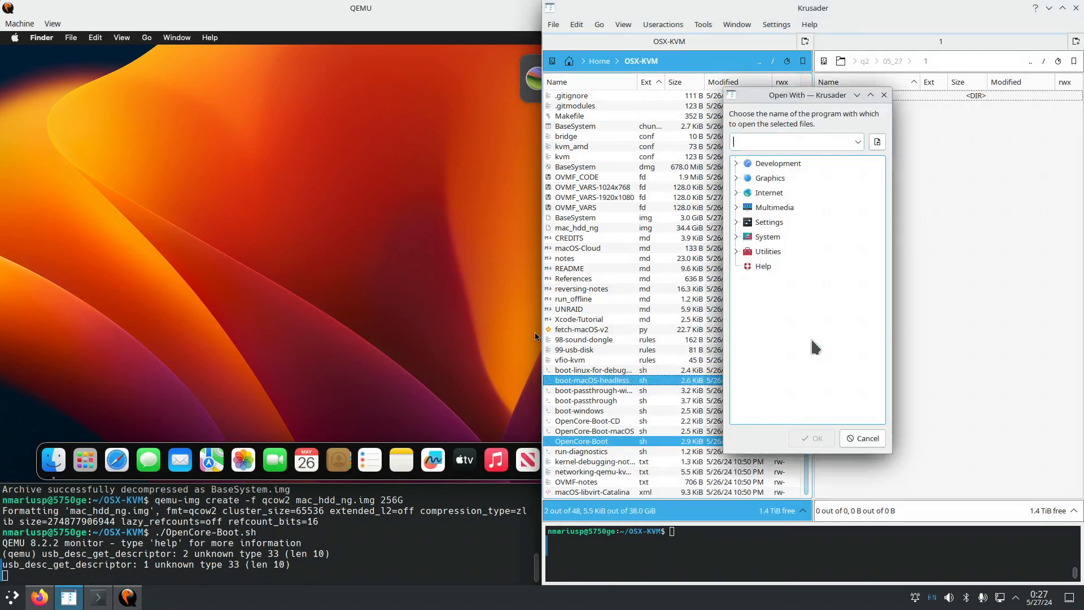
type("mel")
key("Return")
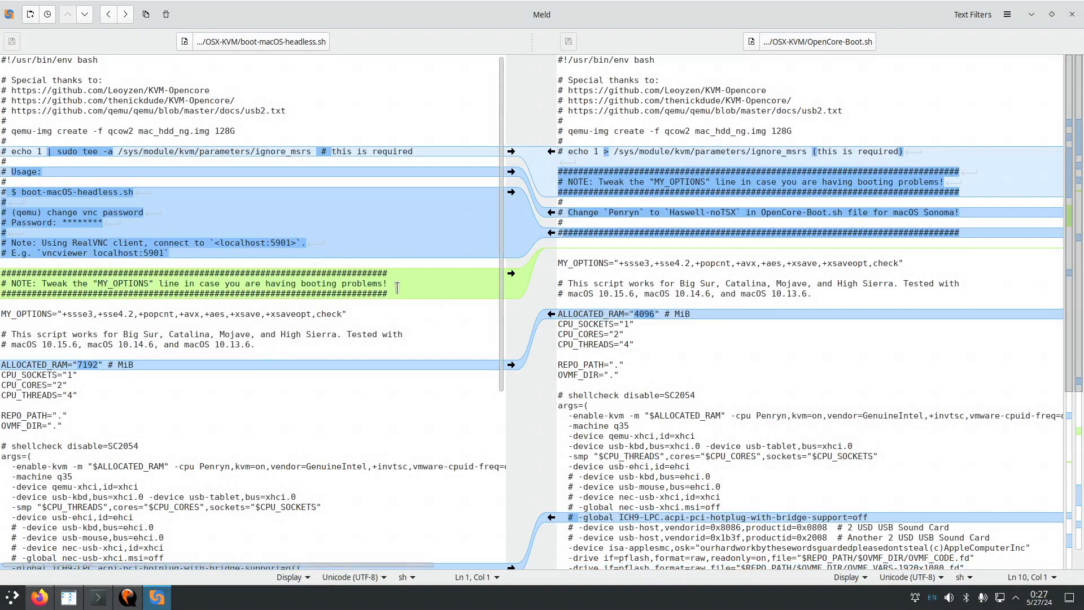
scroll(398, 288, "down", 2)
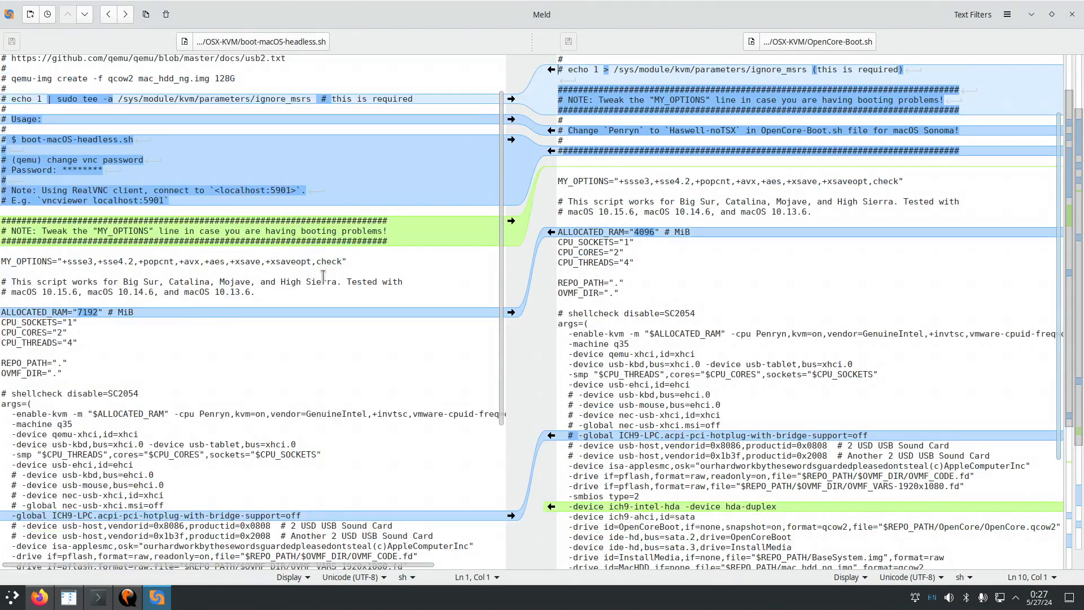
double_click(83, 311)
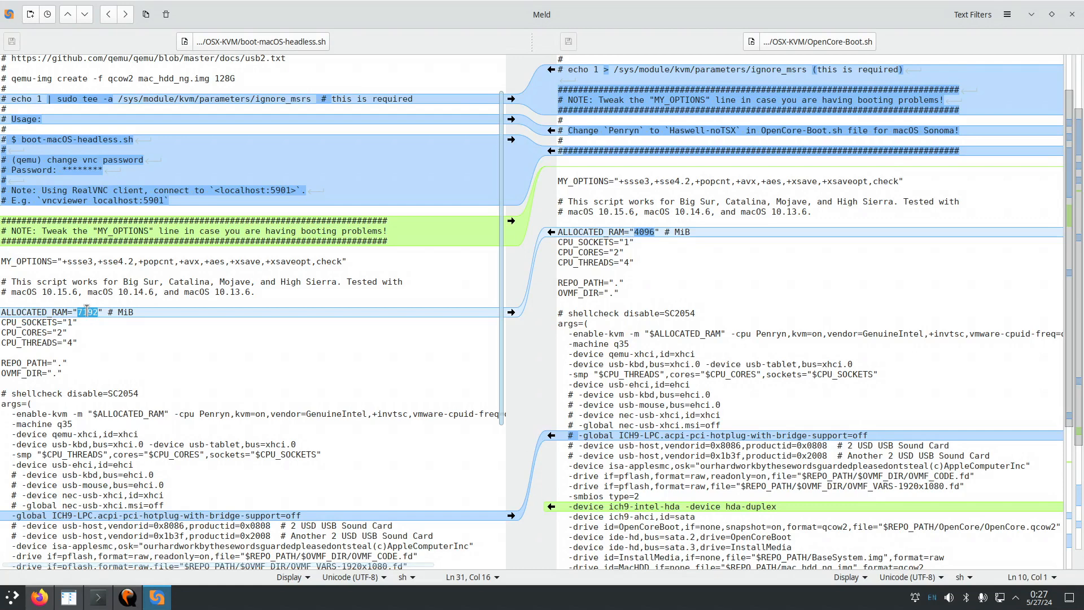
double_click(648, 232)
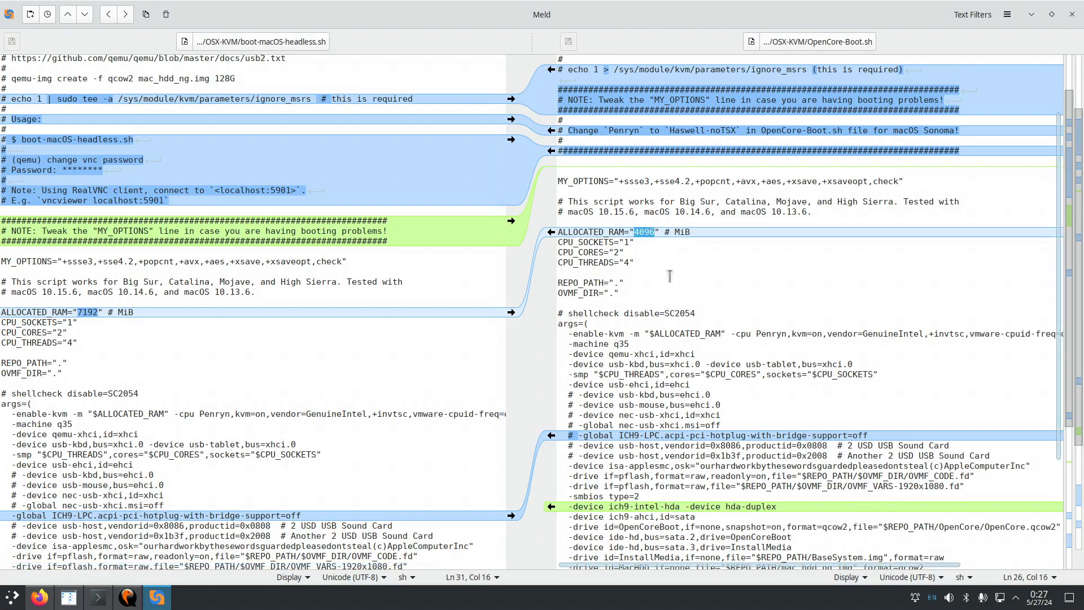
double_click(627, 242)
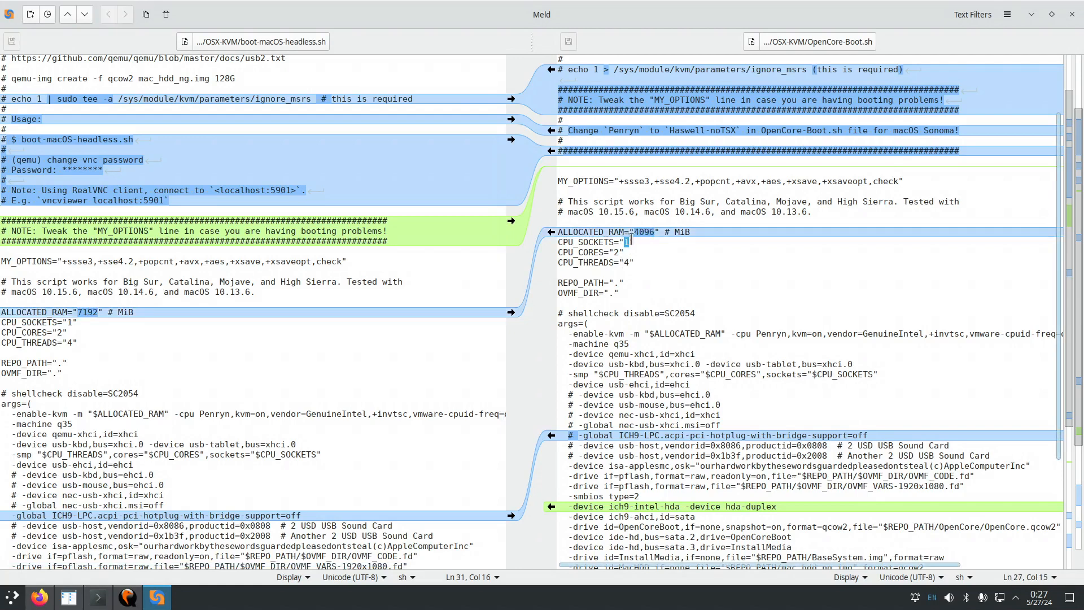
double_click(627, 261)
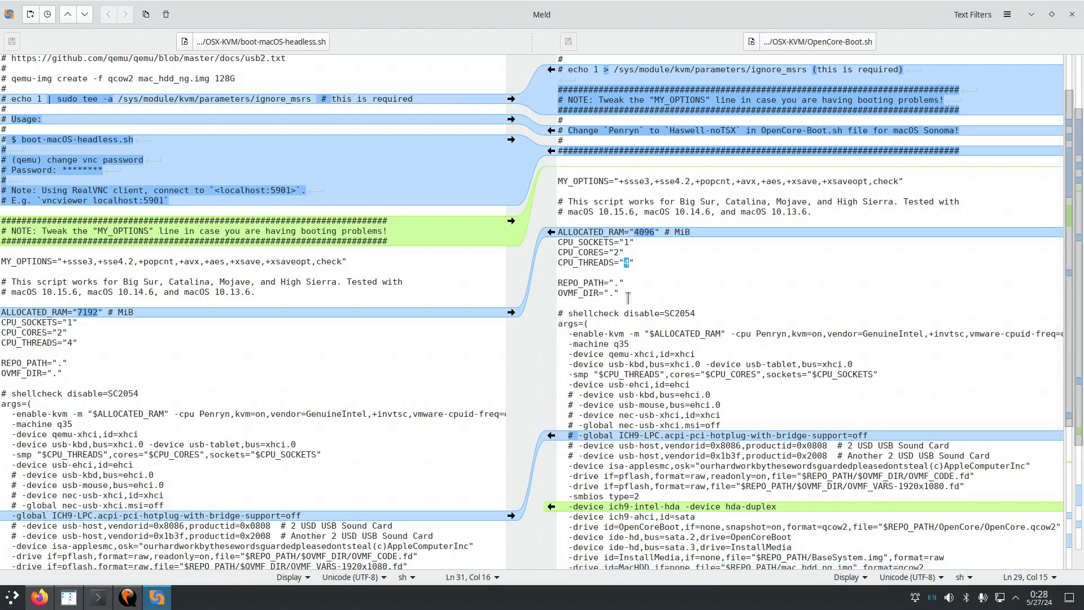
scroll(654, 293, "down", 5)
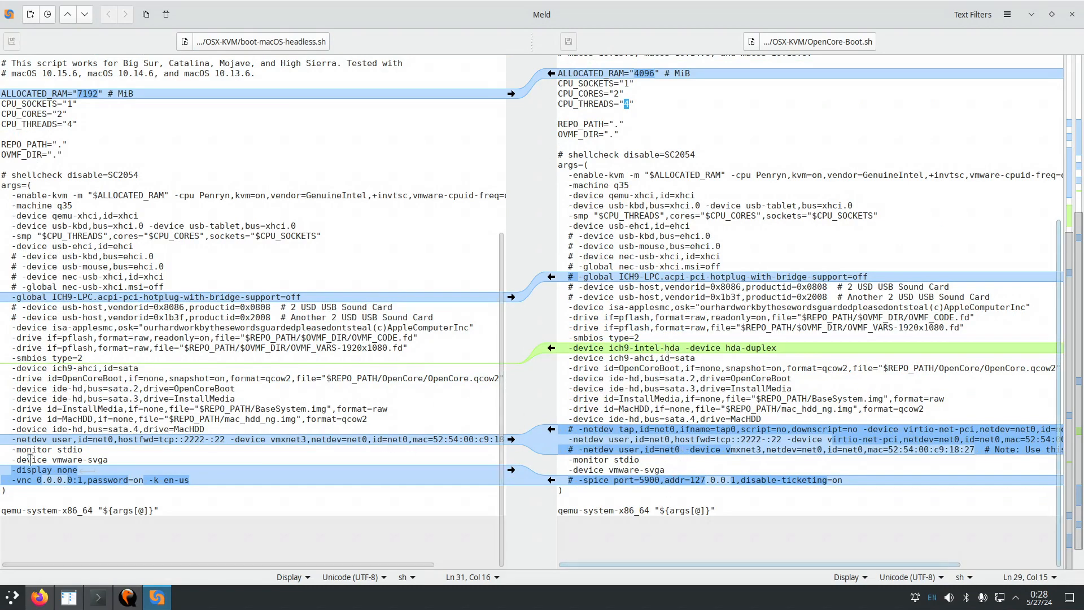
left_click_drag(13, 470, 75, 471)
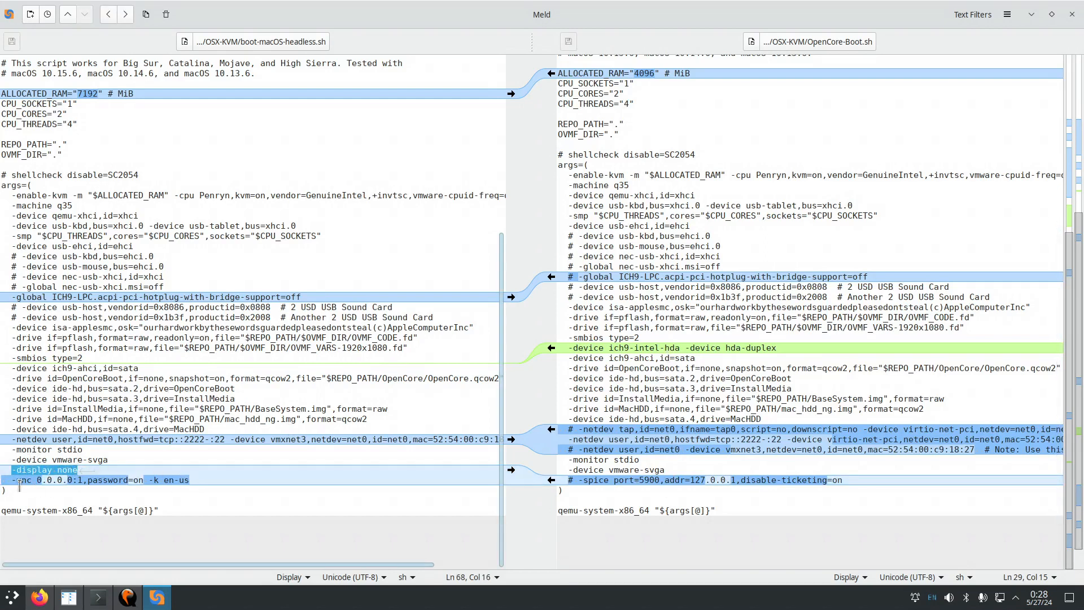
left_click_drag(12, 480, 129, 476)
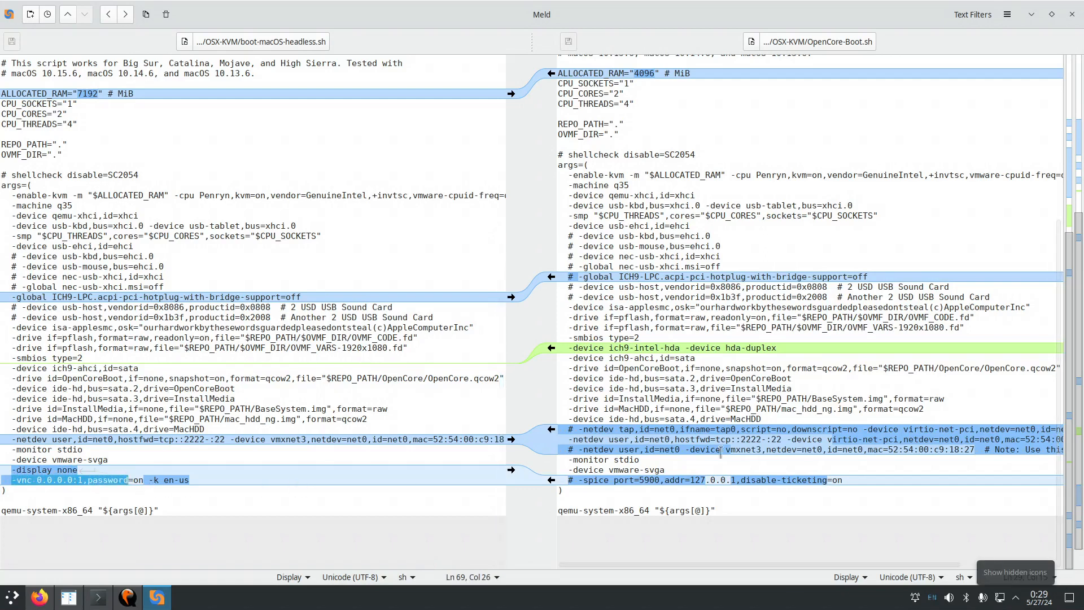
left_click(710, 450)
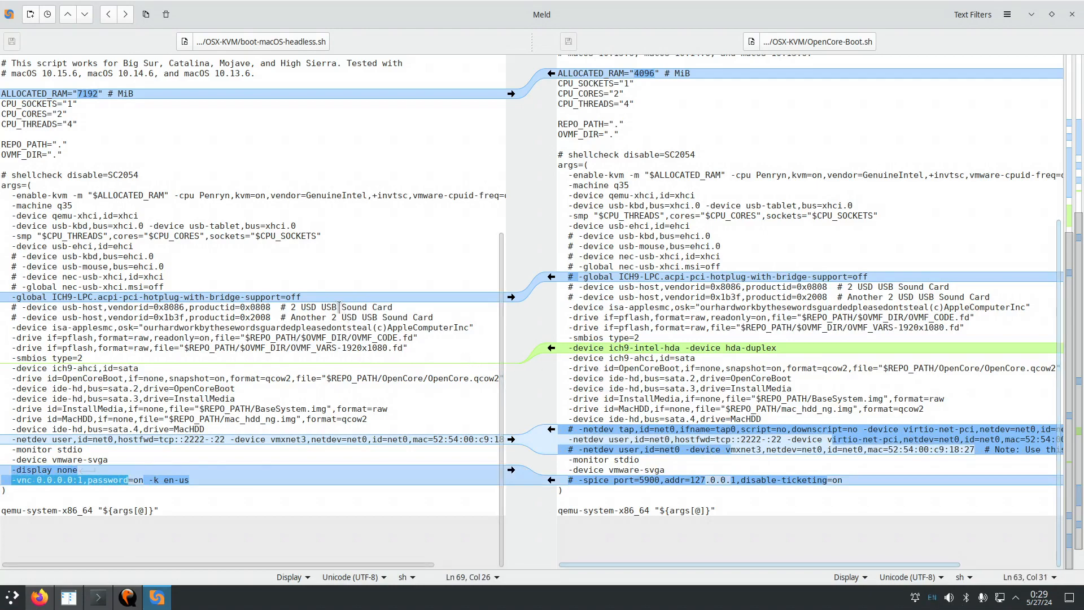
scroll(339, 306, "up", 5)
scroll(339, 305, "up", 2)
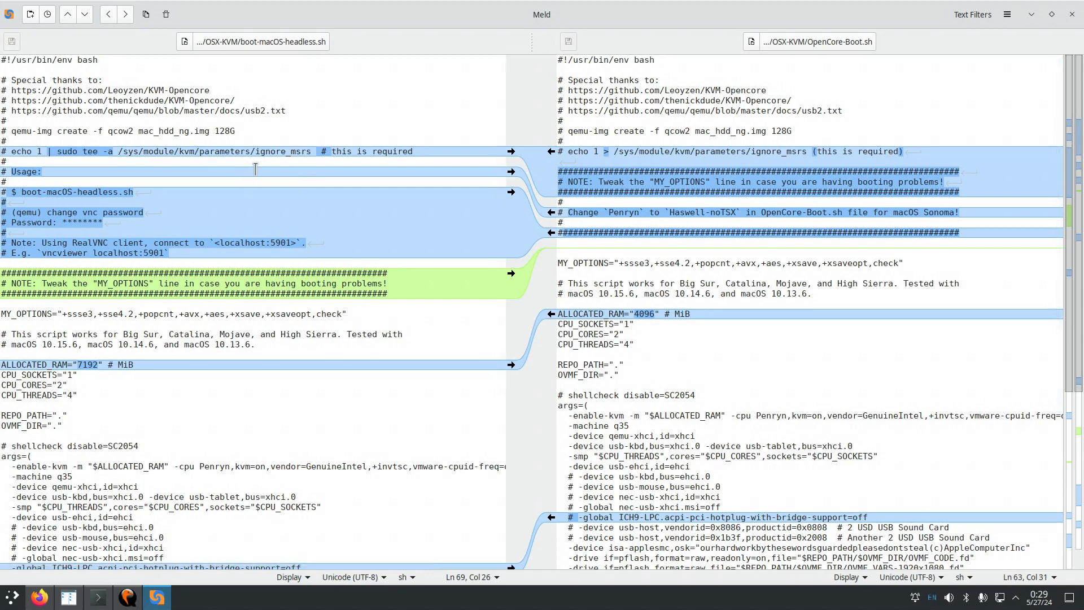
scroll(255, 169, "down", 2)
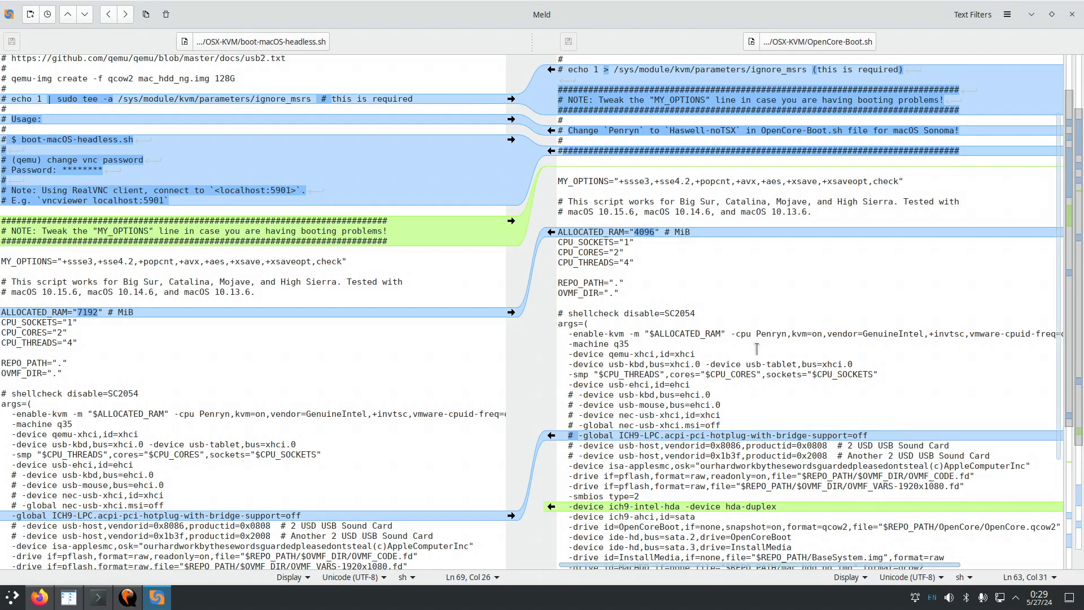
double_click(767, 334)
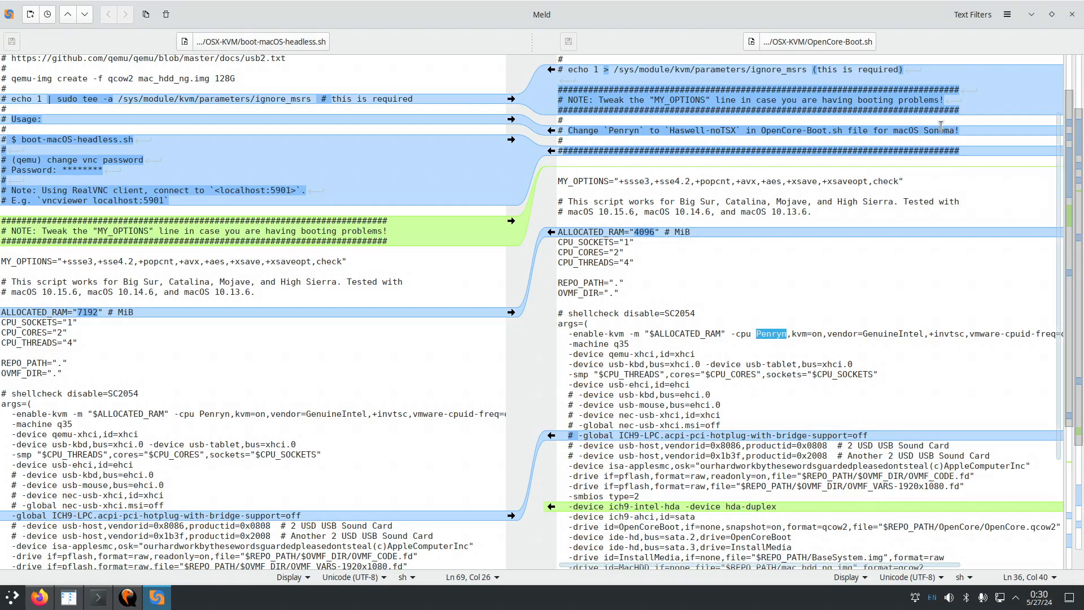
left_click(777, 335)
double_click(776, 334)
left_click_drag(670, 130, 738, 130)
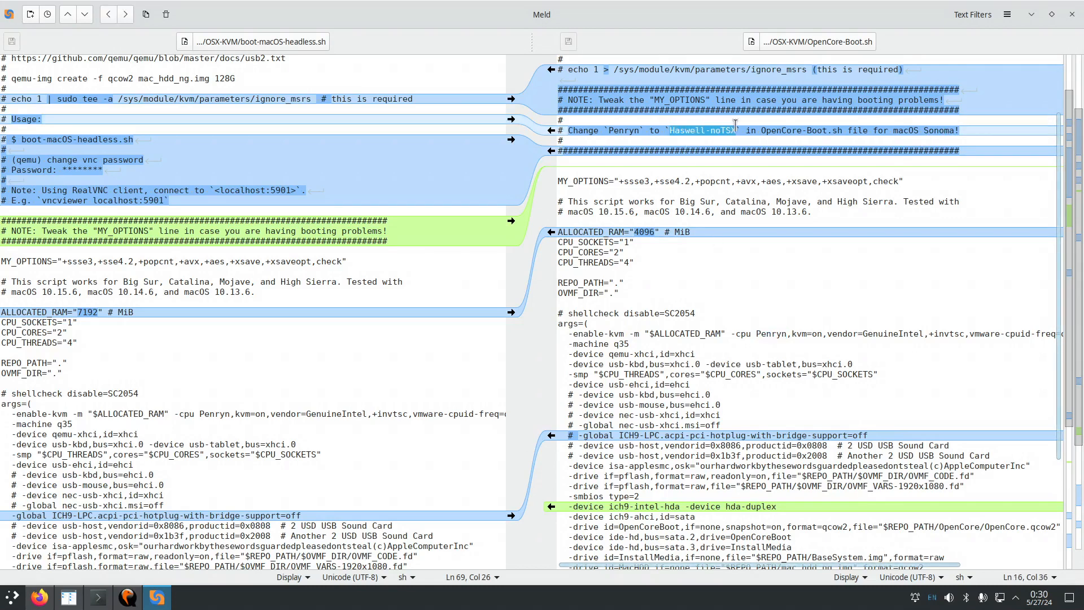
scroll(731, 352, "down", 4)
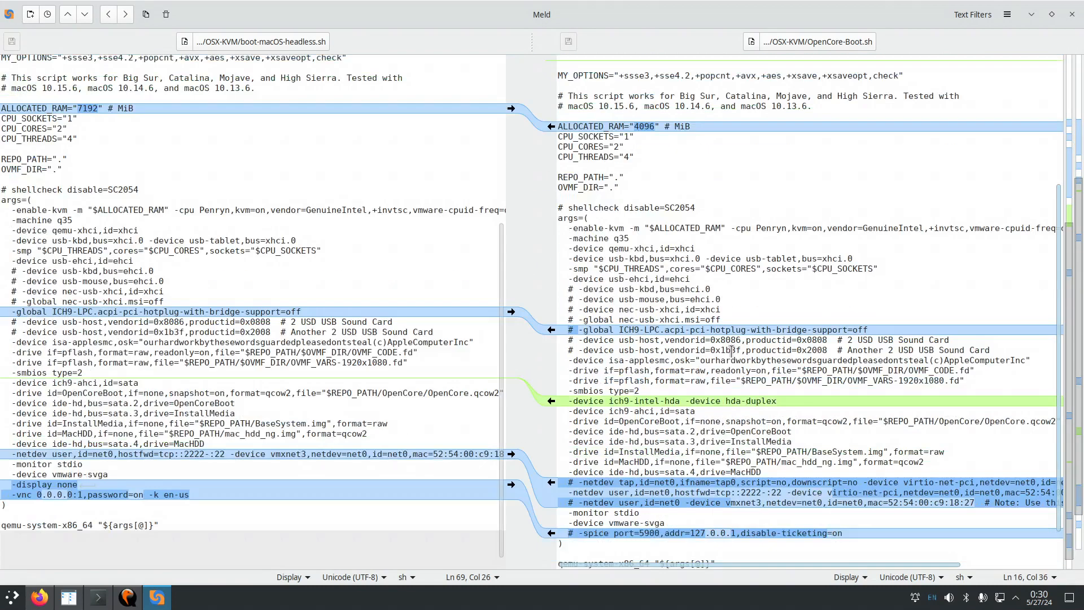
scroll(730, 356, "down", 2)
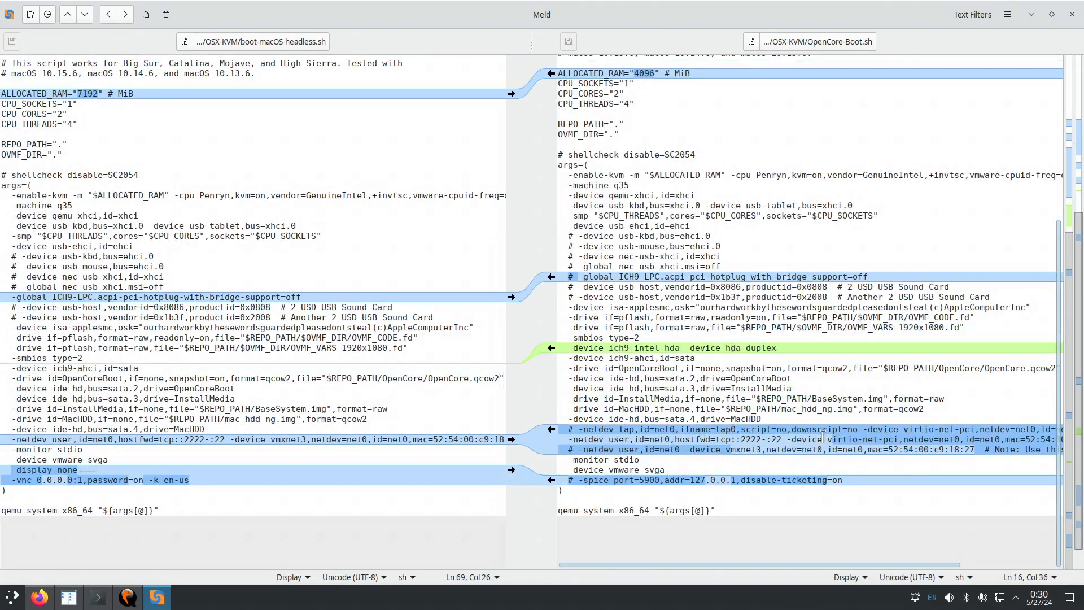
left_click_drag(828, 439, 883, 438)
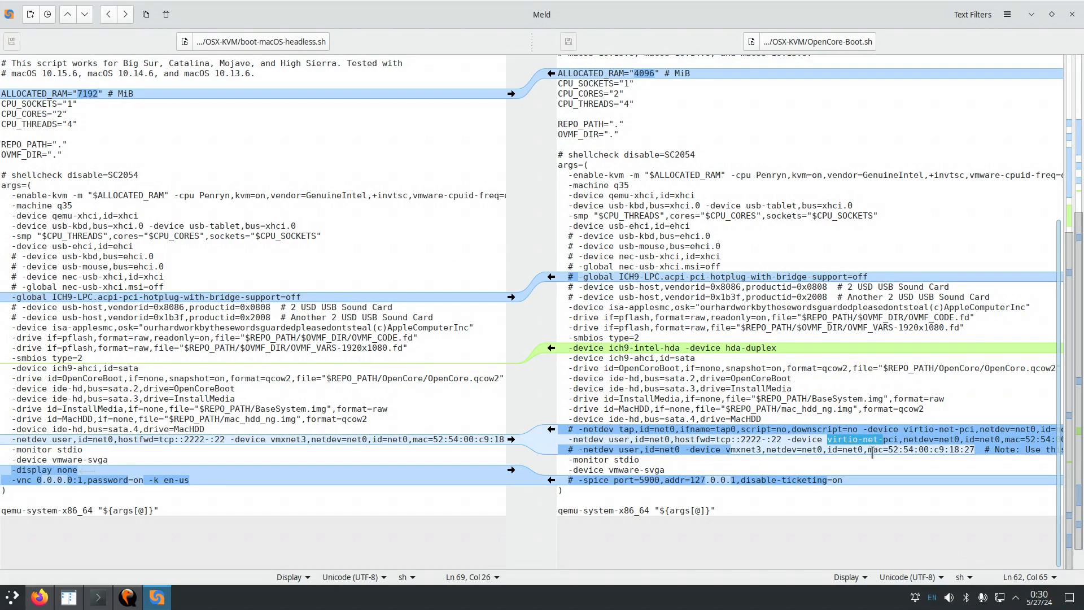
left_click(731, 449)
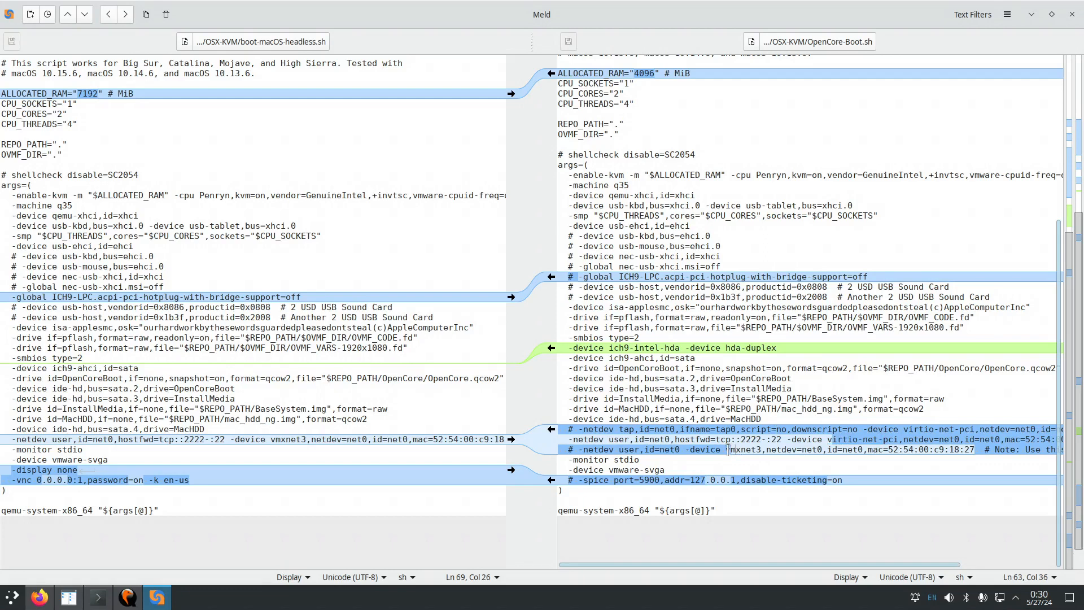
left_click_drag(733, 449, 762, 450)
left_click_drag(603, 470, 665, 470)
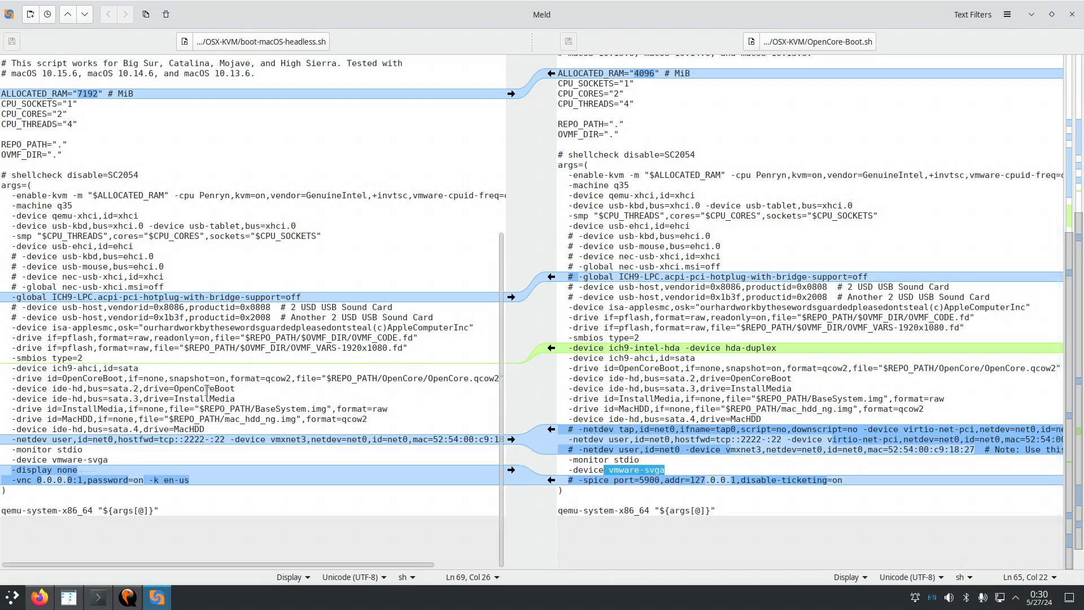
left_click_drag(175, 399, 235, 398)
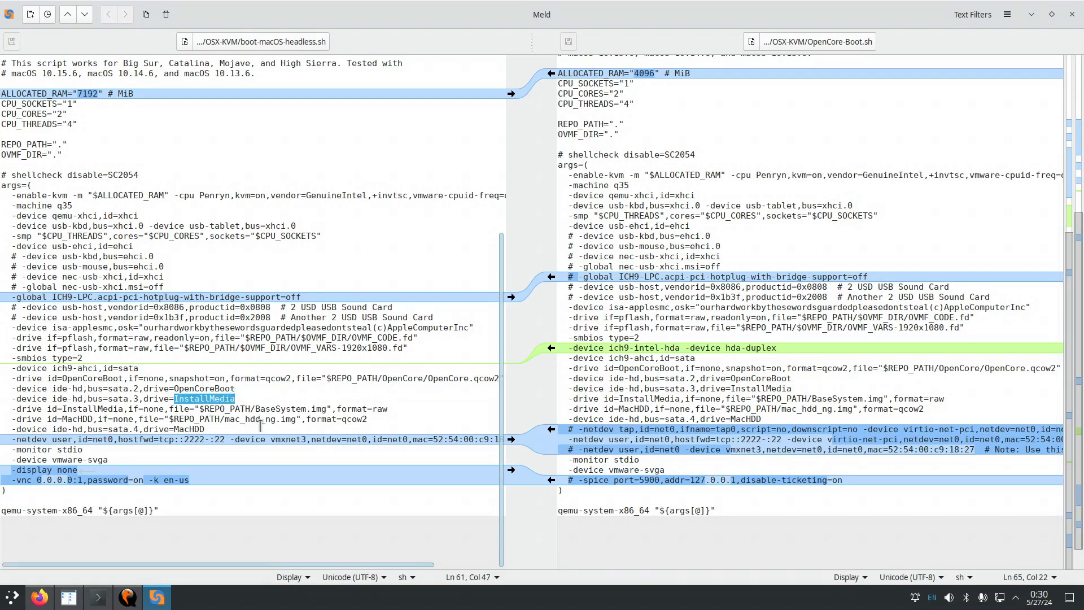
left_click_drag(255, 408, 321, 407)
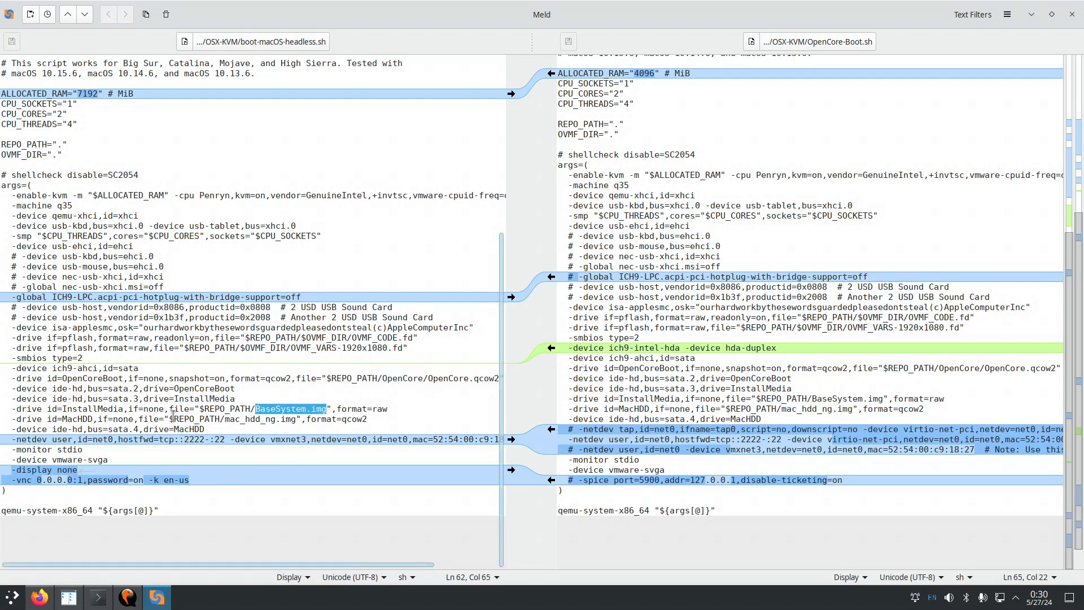
left_click_drag(169, 418, 296, 419)
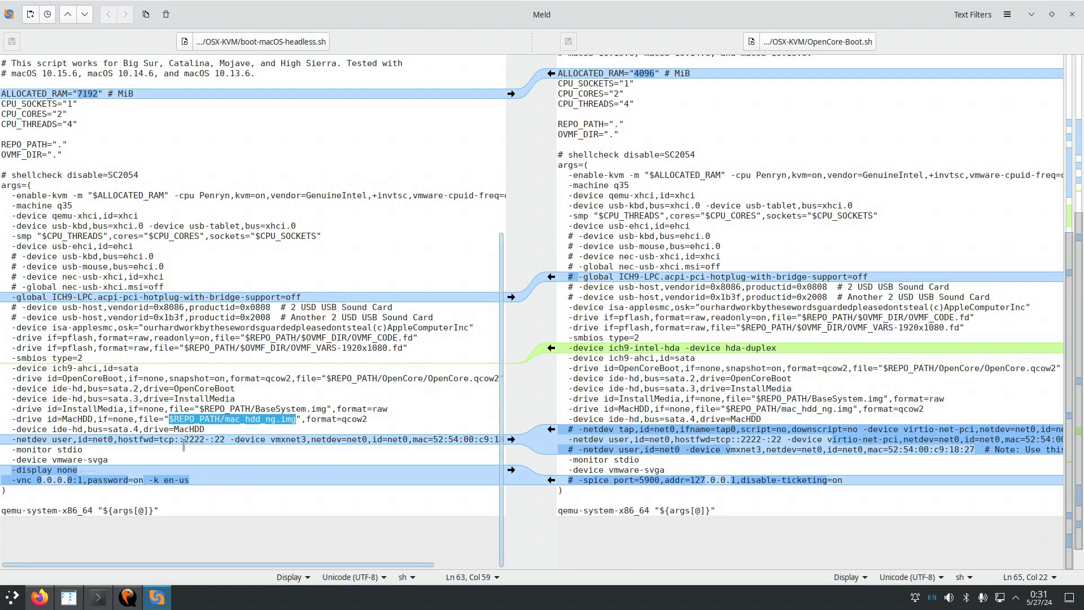
left_click_drag(171, 429, 208, 429)
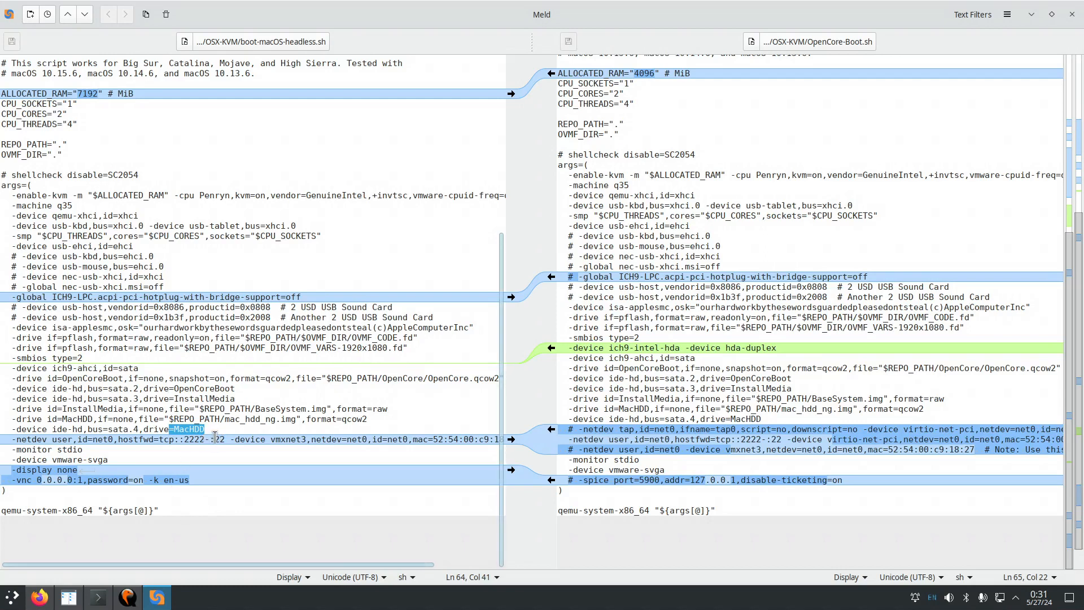
double_click(217, 439)
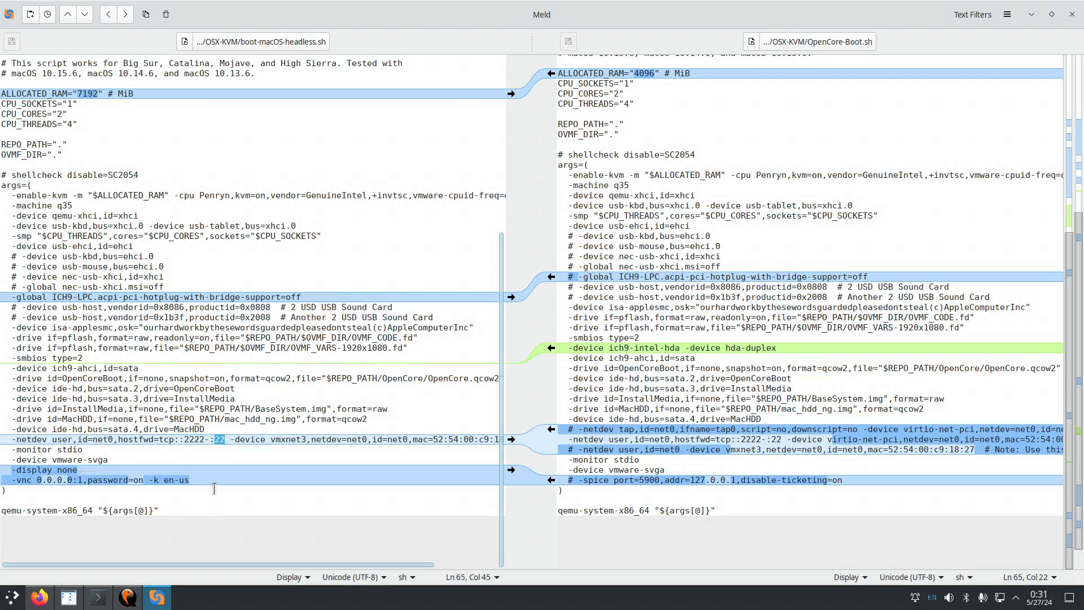
double_click(194, 439)
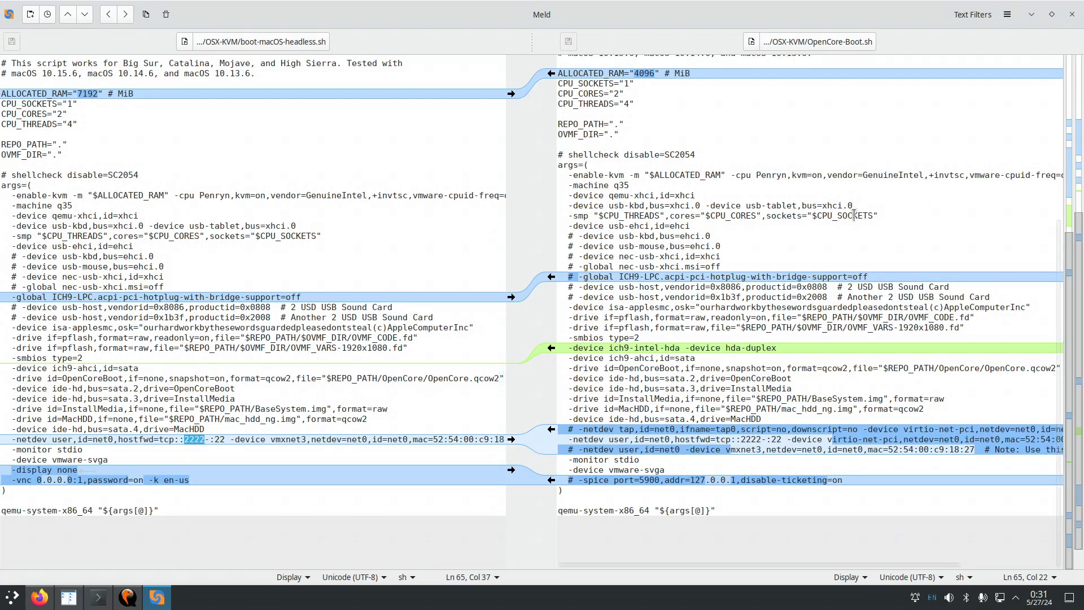
scroll(864, 216, "up", 3)
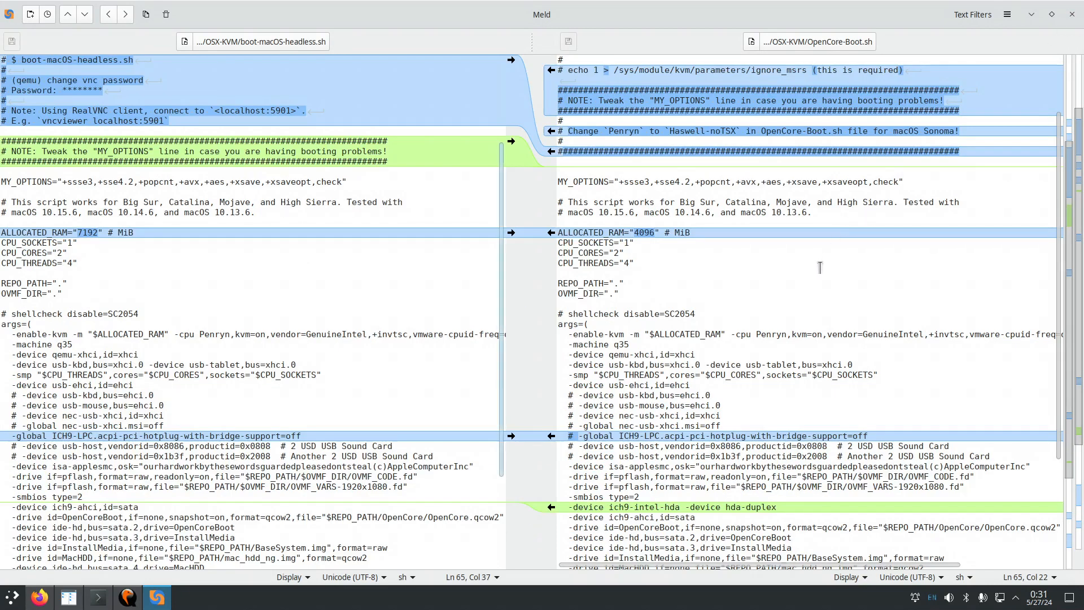
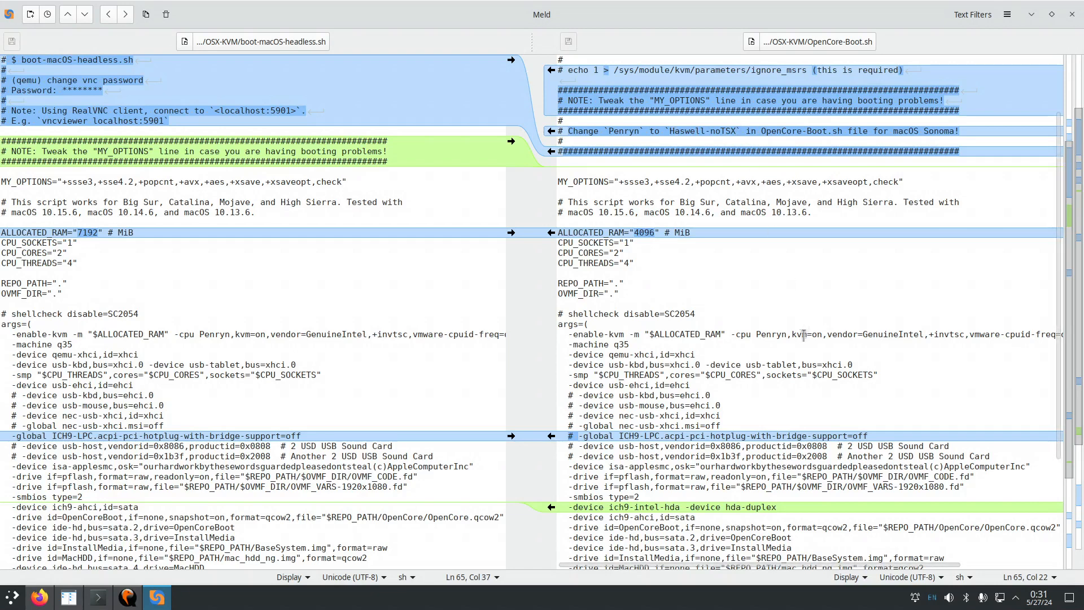
Check the -cpu Penryn line in OpenCore-Boot.sh, then close the Meld comparison.
left_click(776, 334)
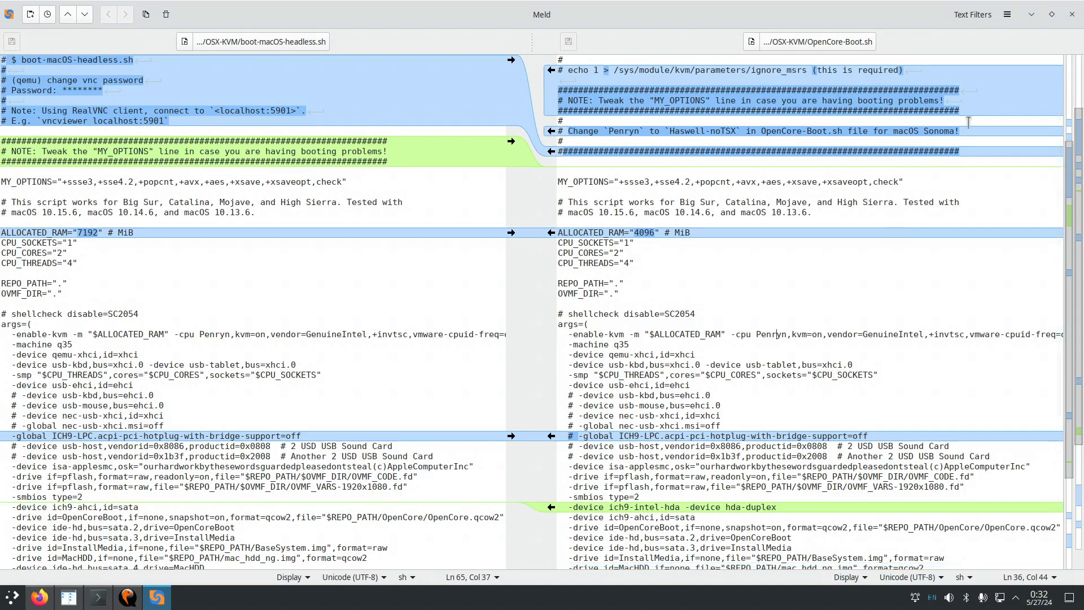
left_click(1072, 15)
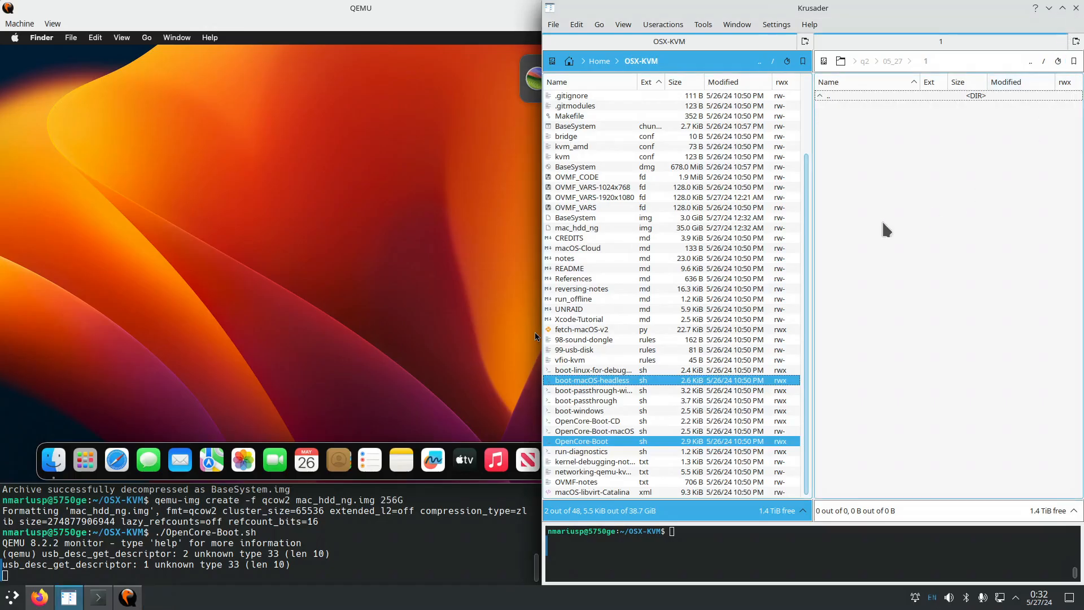
Shut down the macOS guest from the Apple menu with 'Reopen windows when logging back in' unchecked.
left_click(372, 36)
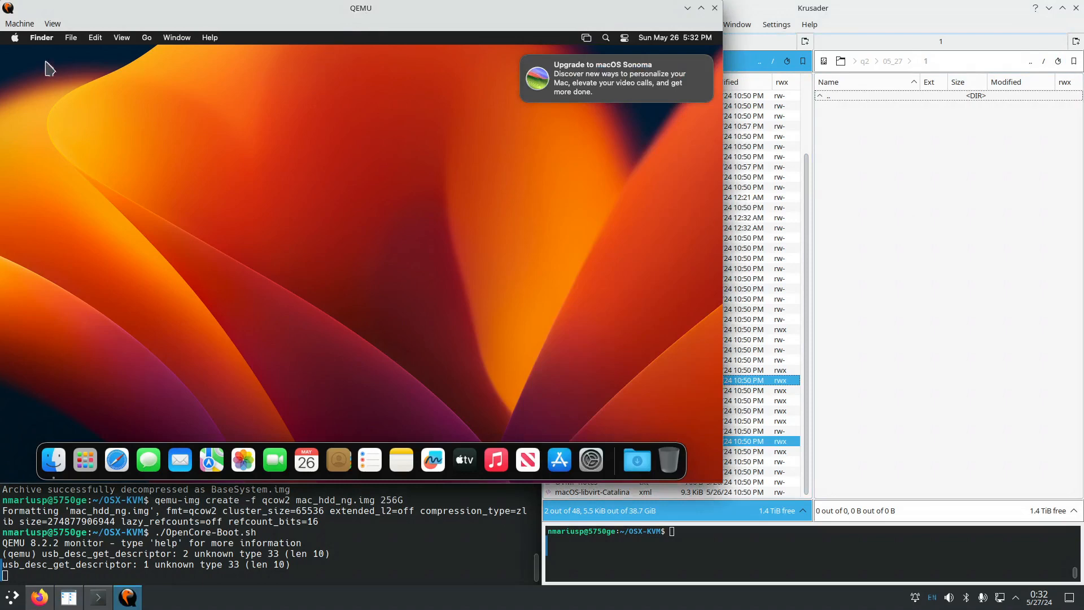
left_click(15, 38)
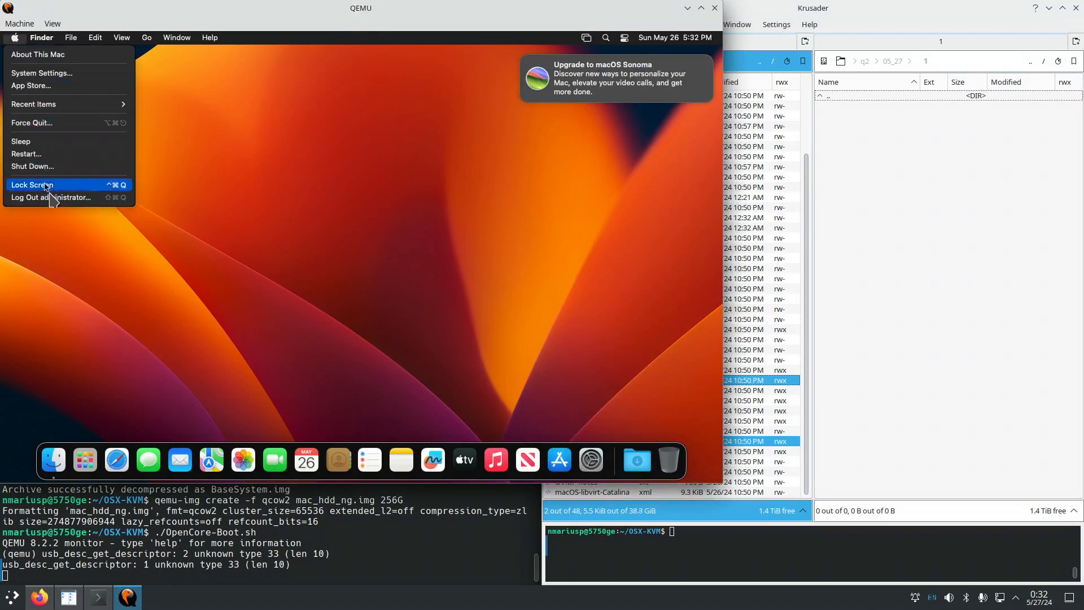
left_click(48, 168)
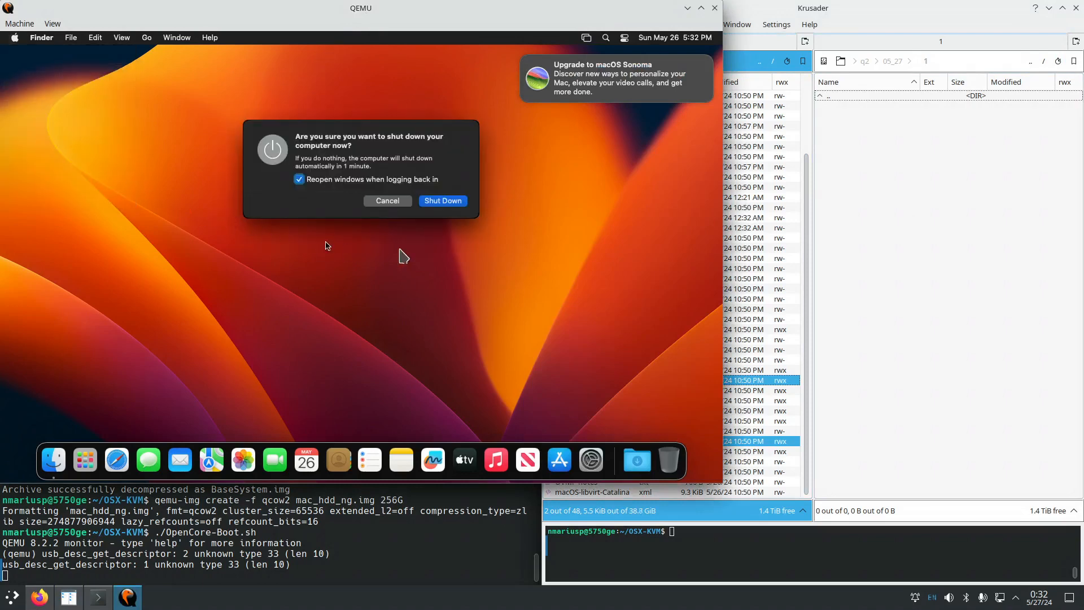
left_click(299, 180)
left_click(443, 201)
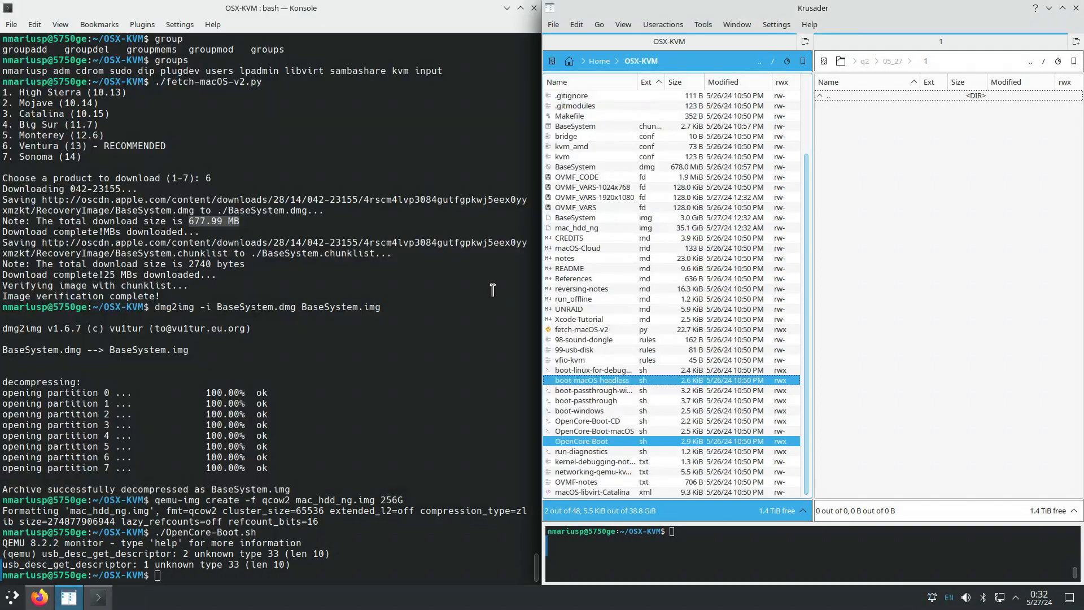
Go up to the home folder and run cp OSX-KVM OSX-KVM_good_2025_05_27.
left_click(226, 575)
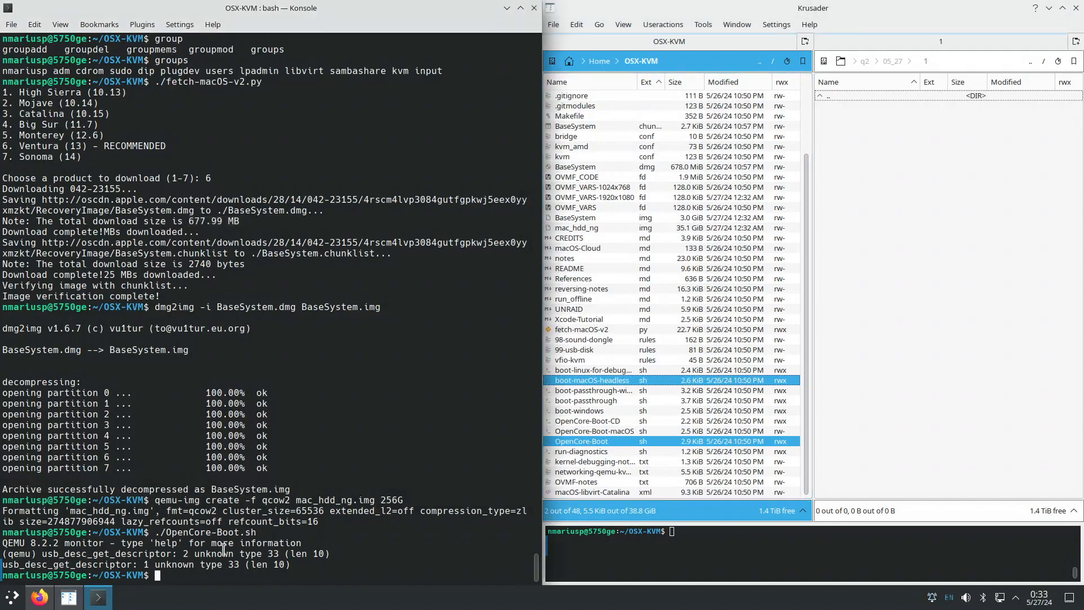
type("cd ..")
key("Return")
type("cp ")
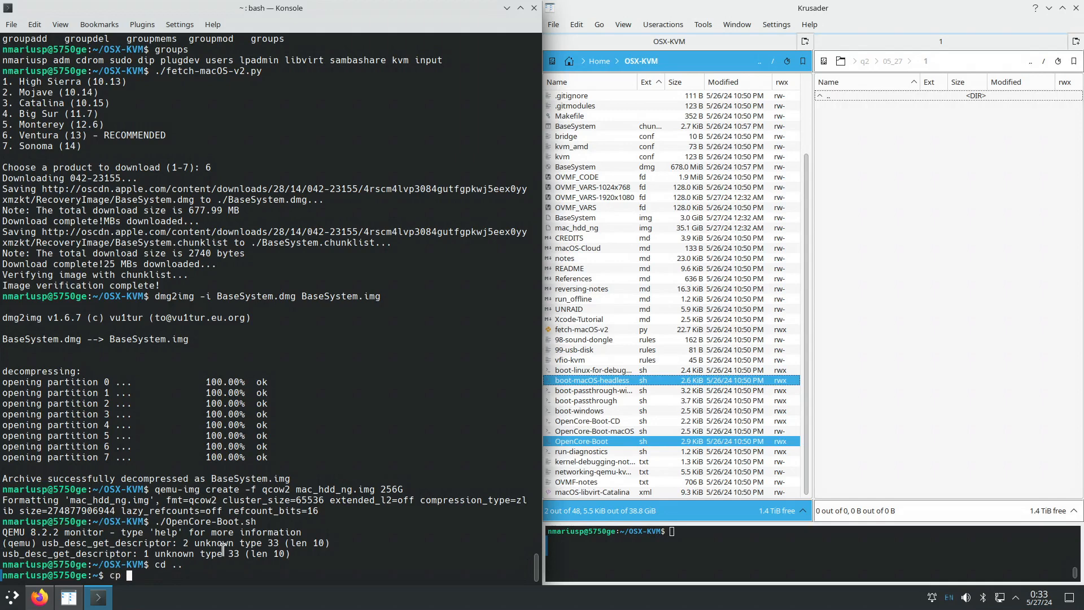
type("OSX-KVM/")
key("BackSpace")
type("OSX-KVM~")
key("BackSpace")
type("_good_2")
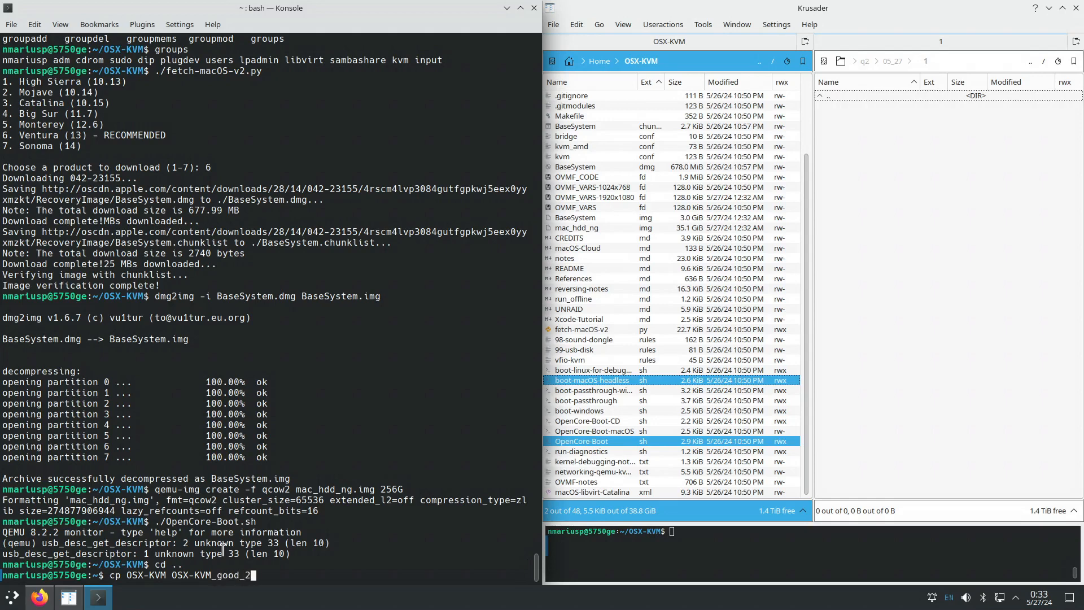
type("025_05_27")
key("Return")
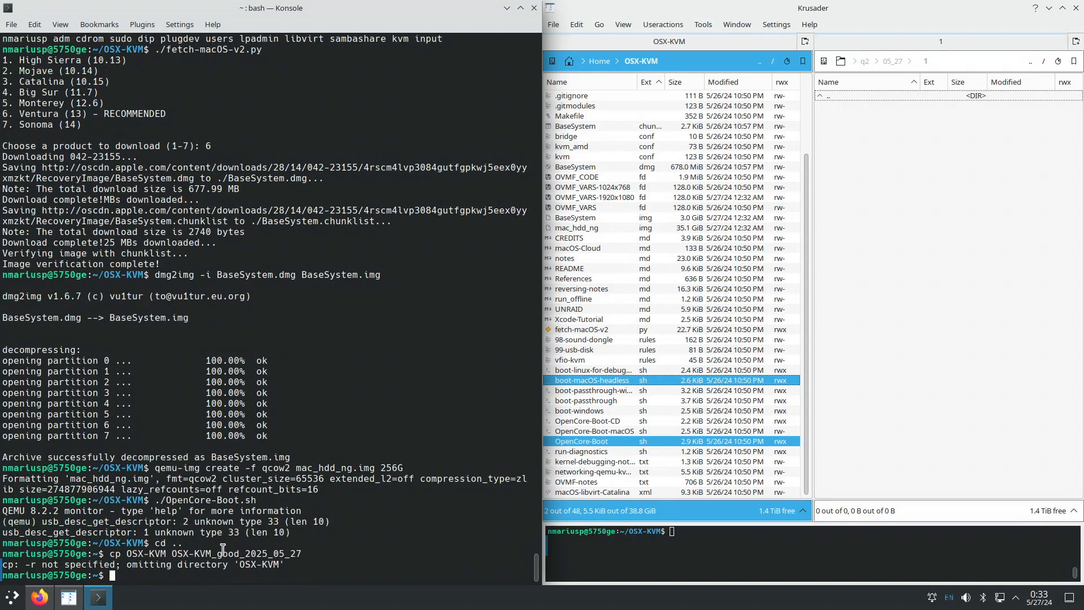
Rerun the copy with -r so the whole OSX-KVM directory is copied recursively.
key("Up")
key("Home")
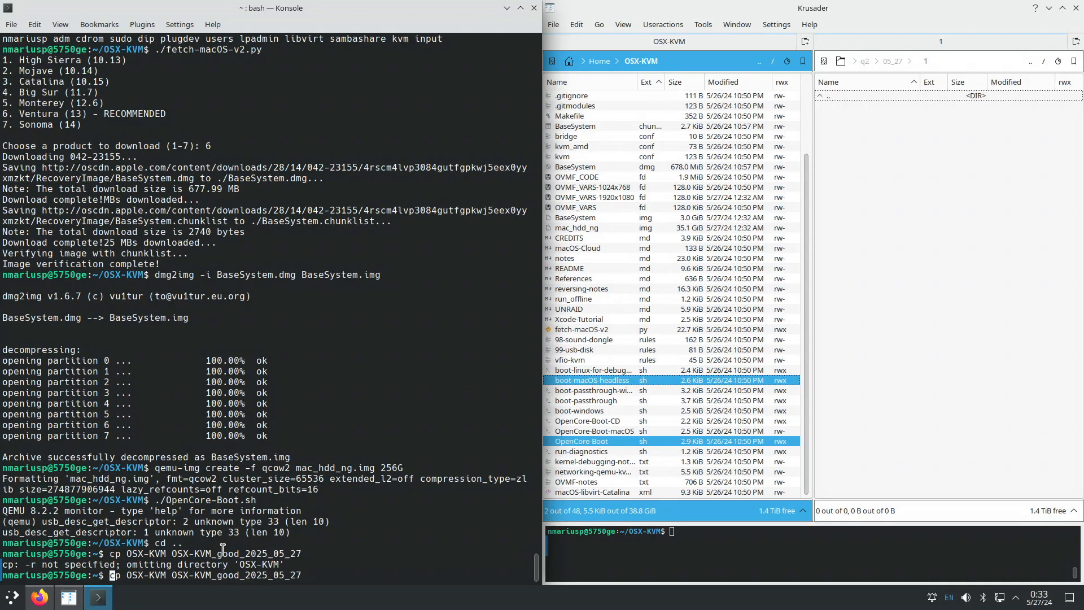
key("Right")
key("Right")
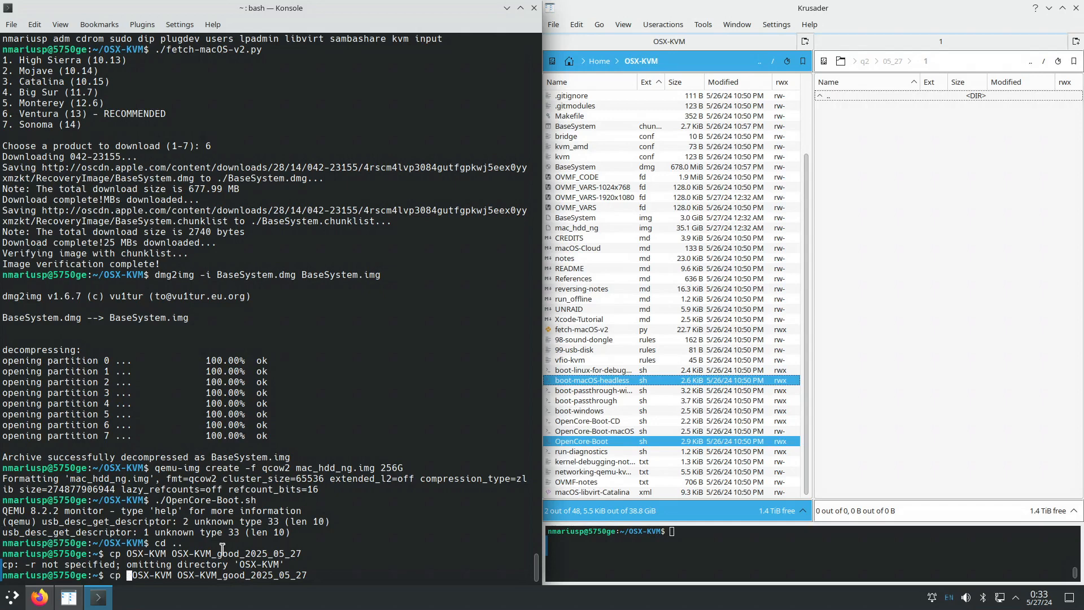
type("-r")
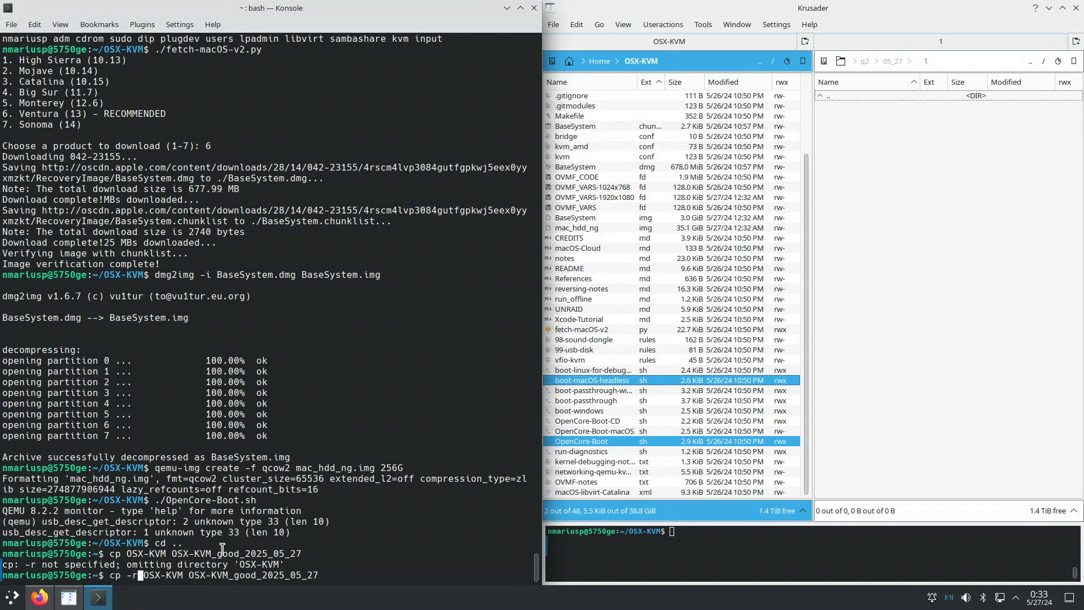
key("Return")
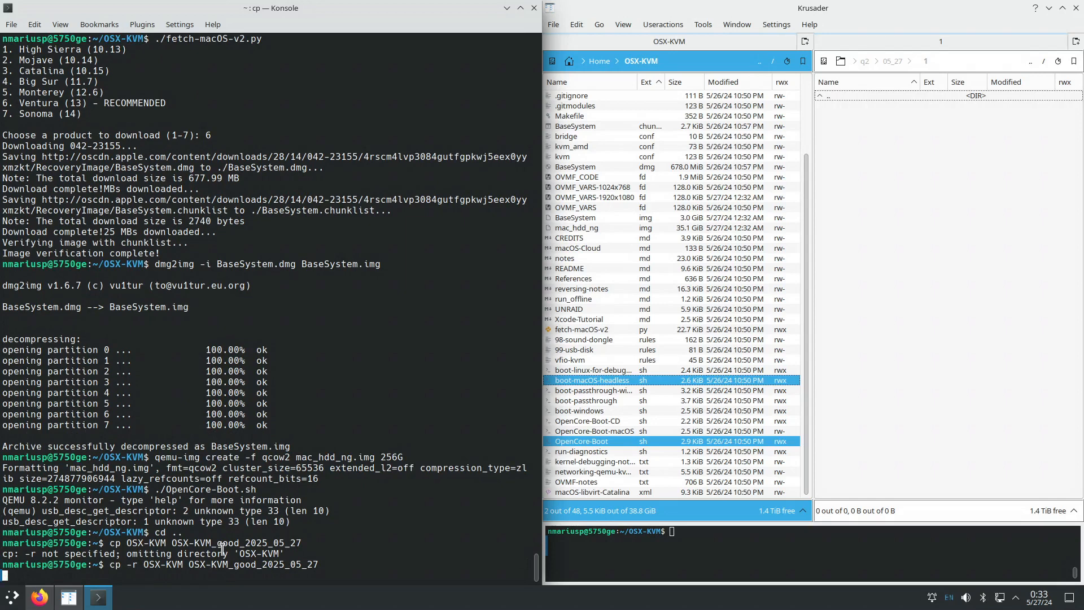
Sort OSX-KVM by size, largest first, and check mac_hdd_ng, BaseSystem dmg/img and OVMF_CODE sizes.
left_click(683, 83)
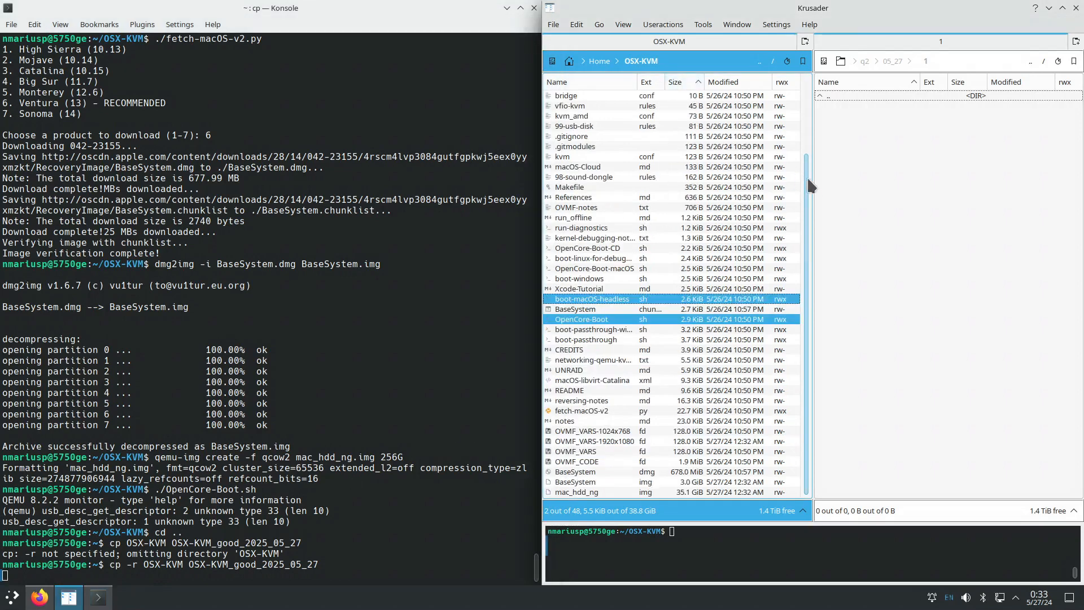
left_click(676, 84)
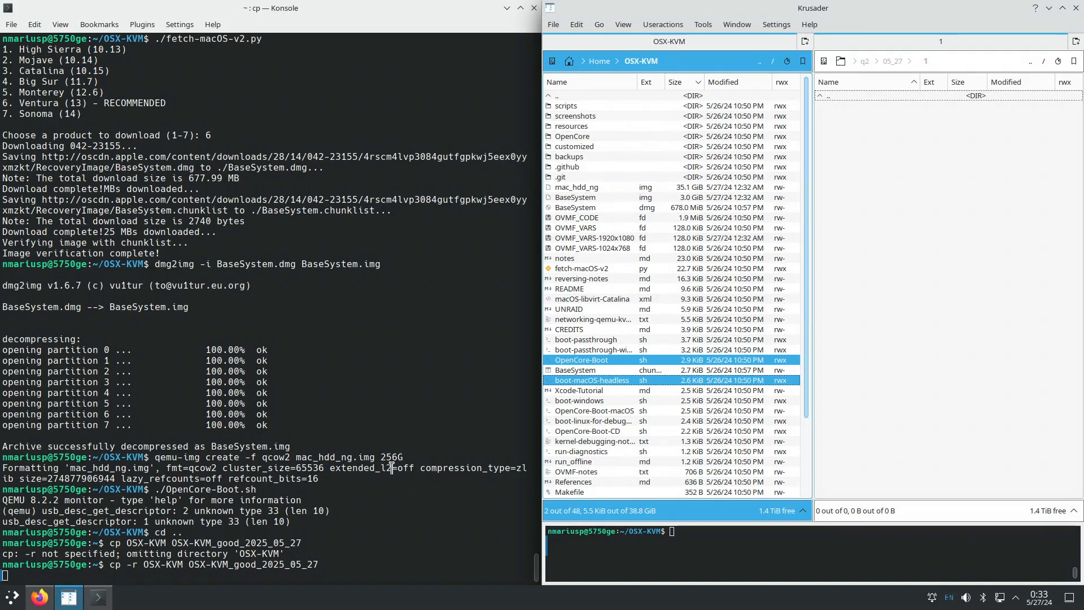
left_click(602, 190)
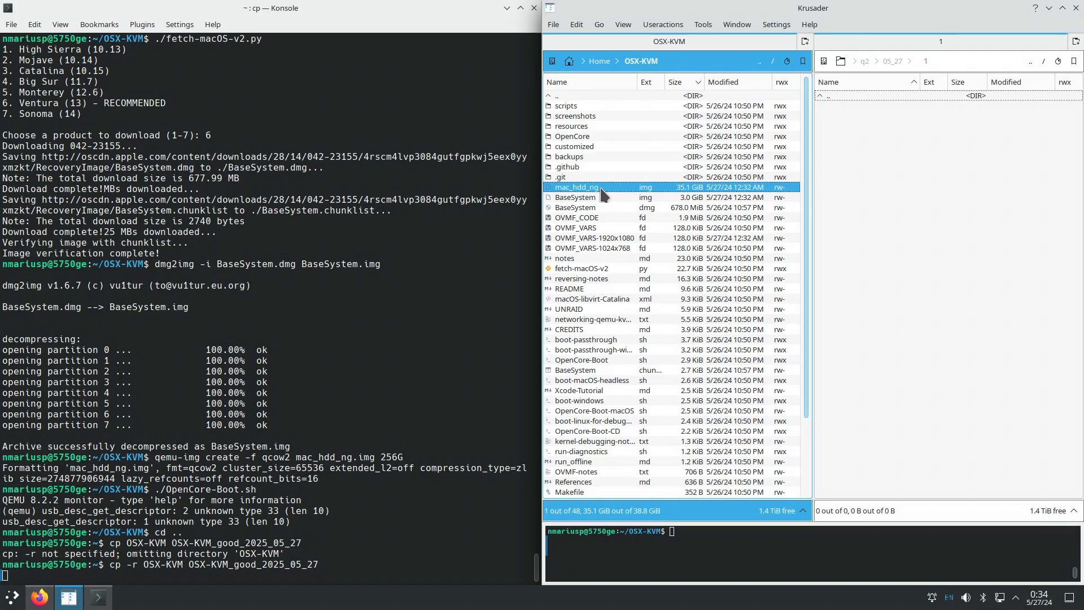
left_click(648, 208)
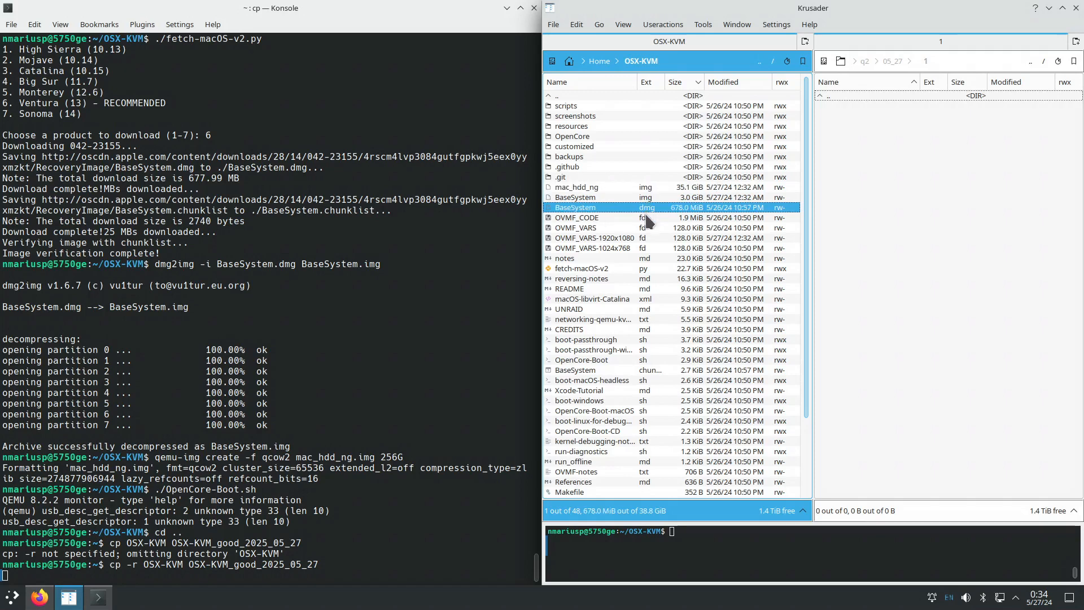
left_click(623, 200)
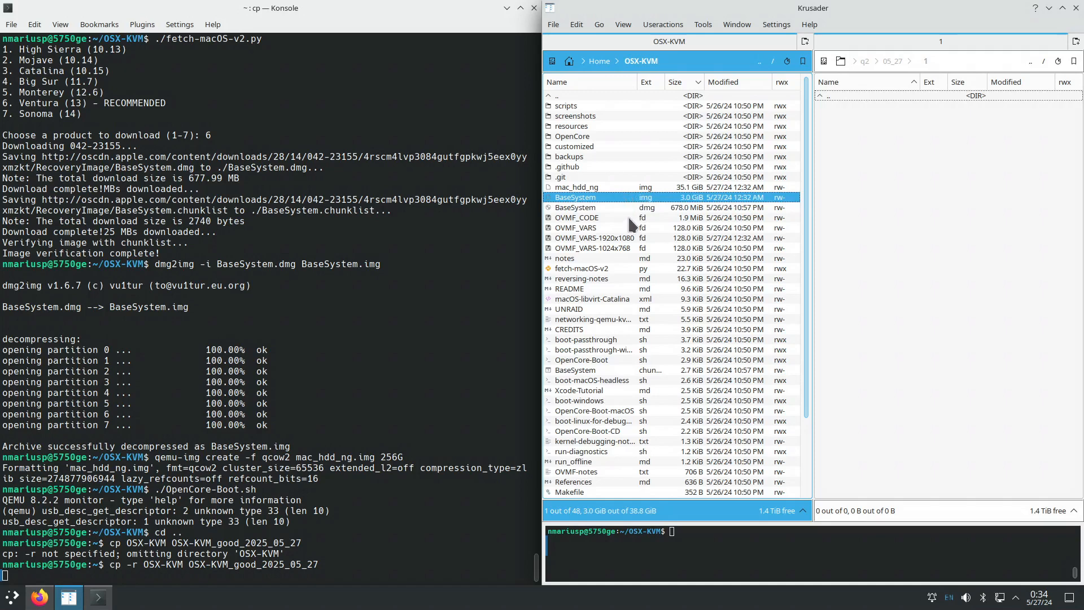
left_click(628, 218)
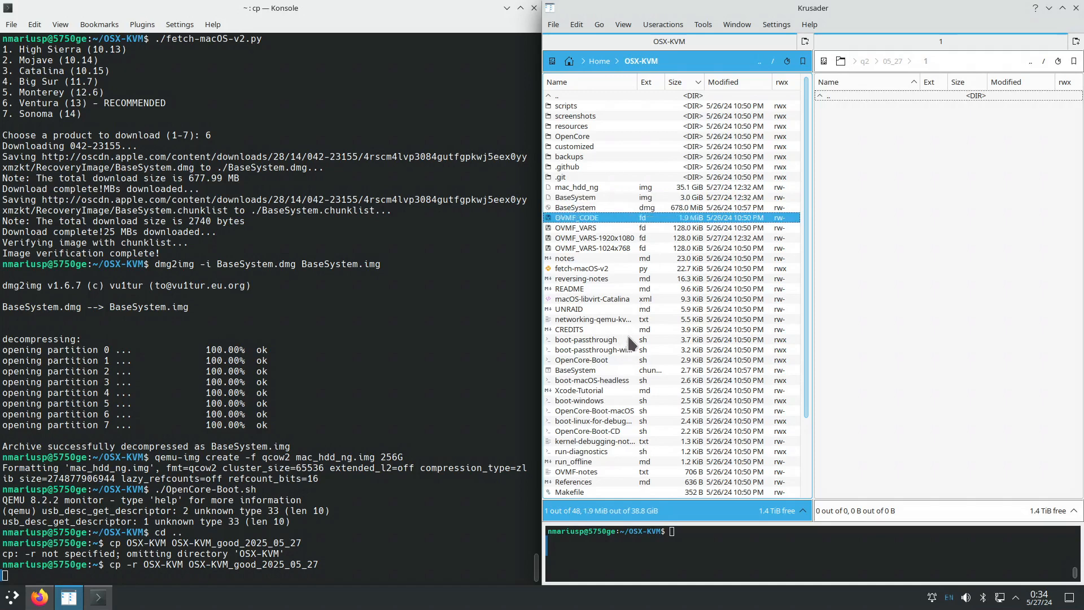
mouse_move(628, 335)
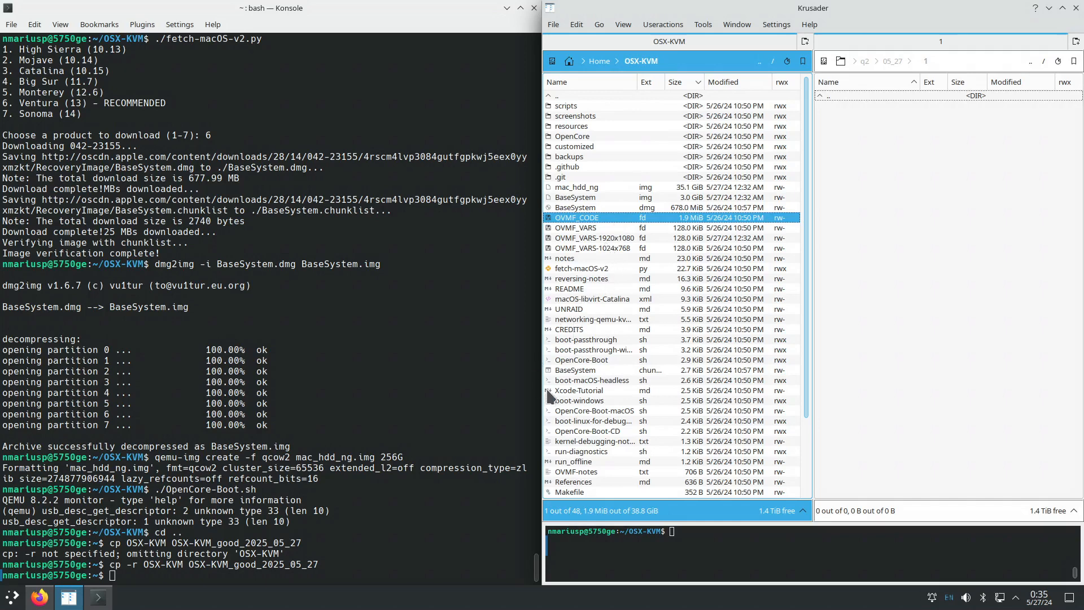
Relaunch the macOS VM by running ./OpenCore-Boot.sh from ~/OSX-KVM.
left_click(276, 578)
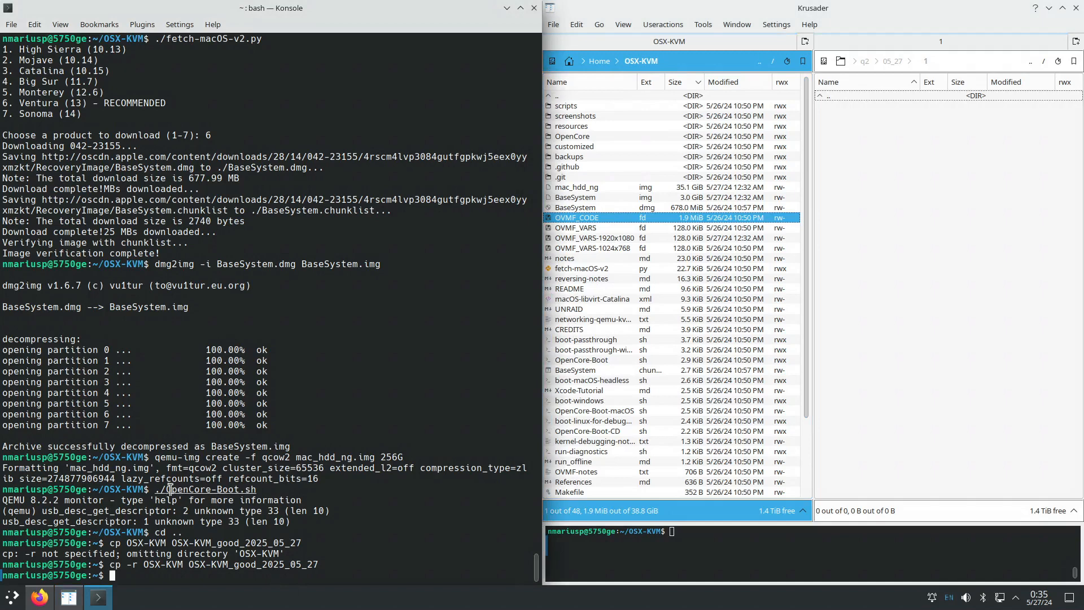
type("cd ~/OSX-KVM")
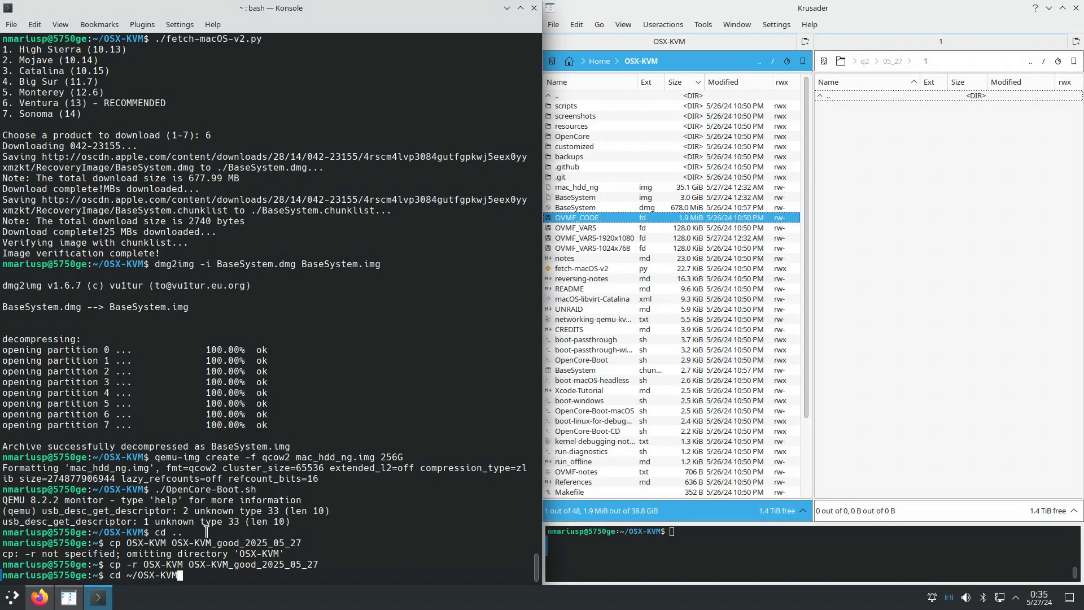
key("Return")
type("./")
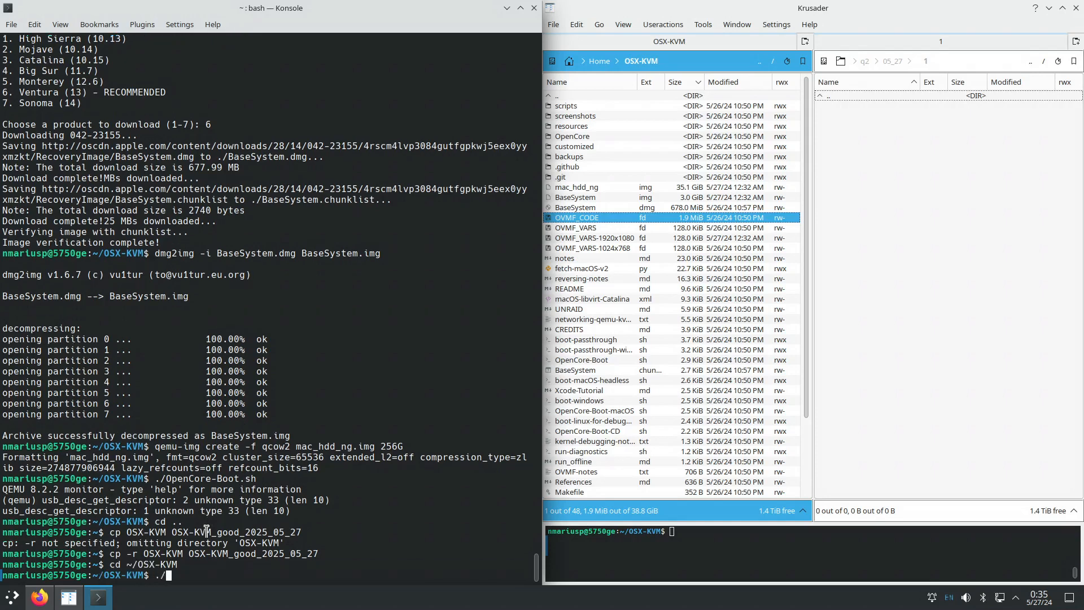
type("Op")
key("Tab")
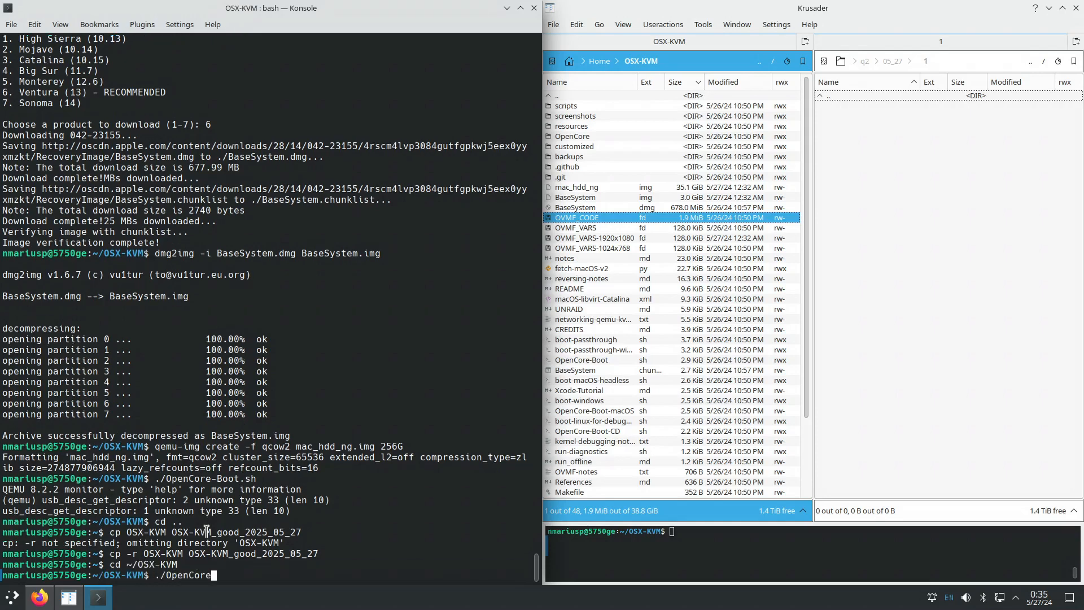
type("-")
key("Tab")
type(".")
key("Tab")
key("Return")
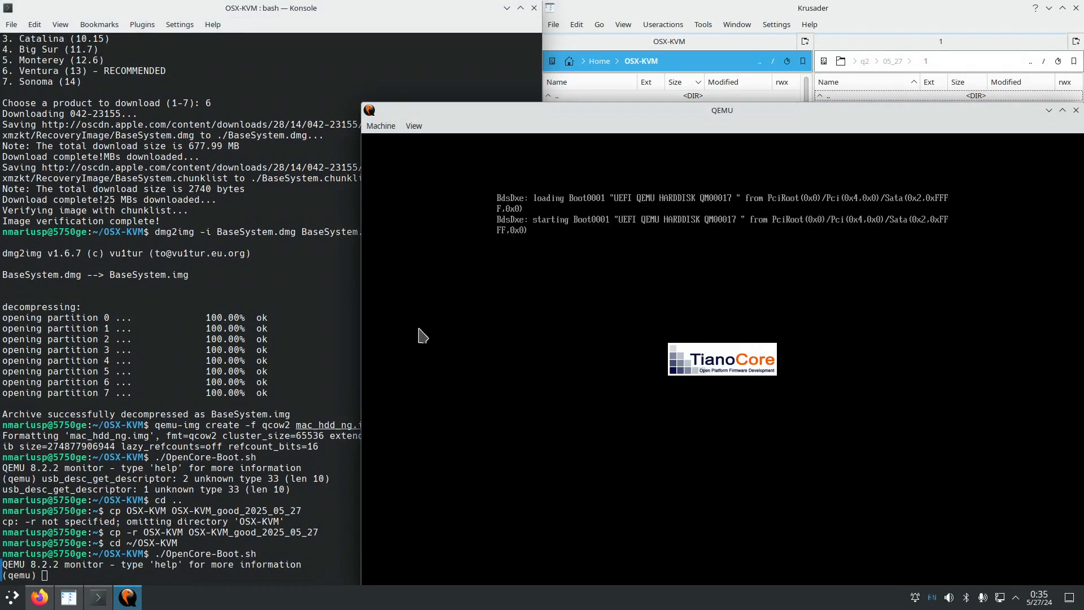
Boot macOS from the Untitled - Data disk, then release the input grab with Ctrl+Alt+G.
left_click_drag(569, 122, 339, 51)
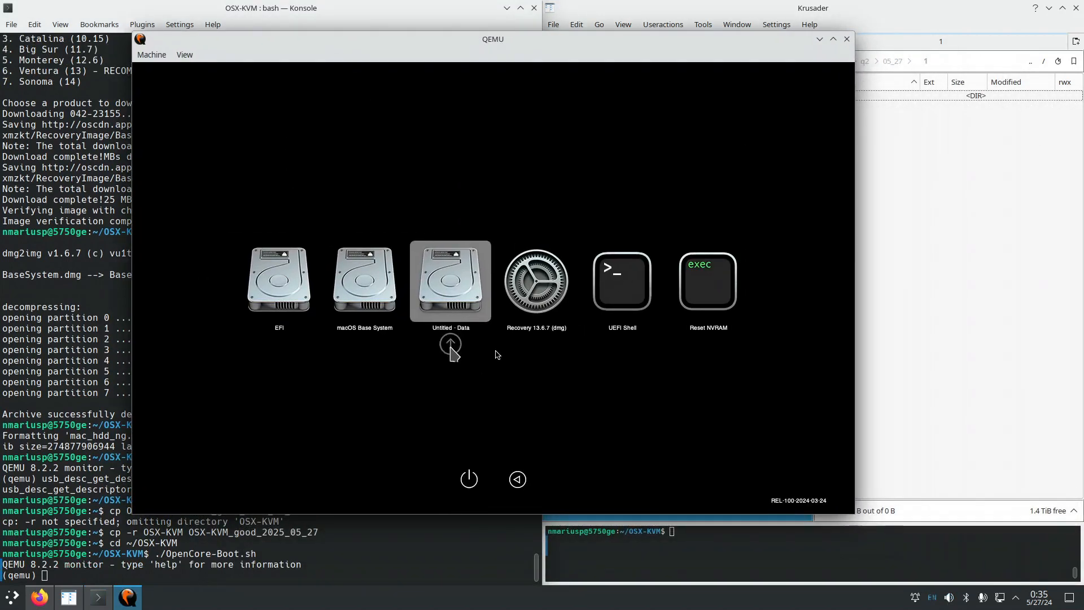
left_click(497, 355)
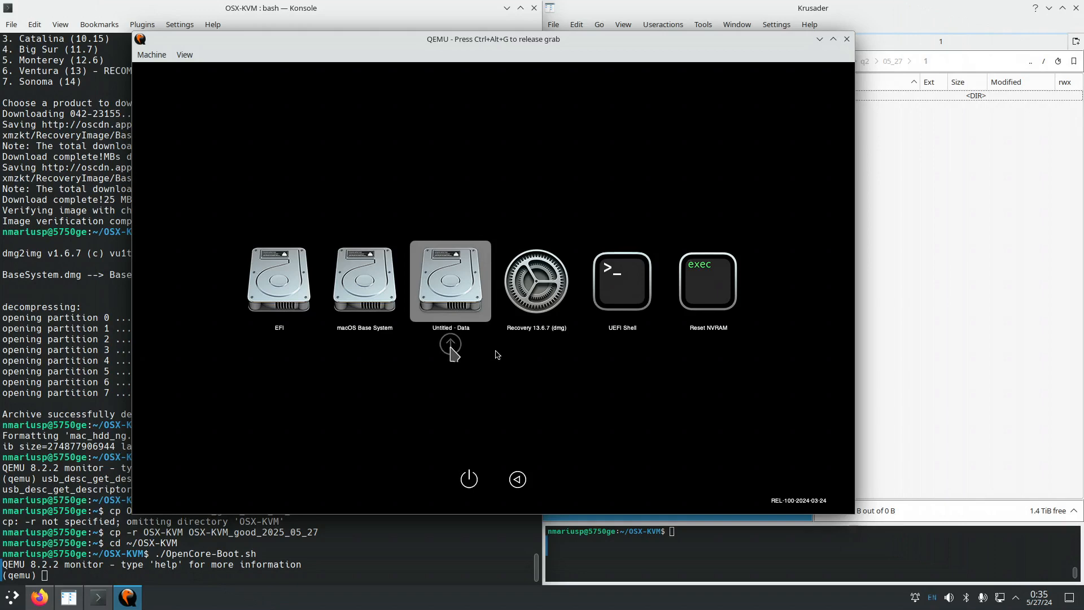
left_click(451, 345)
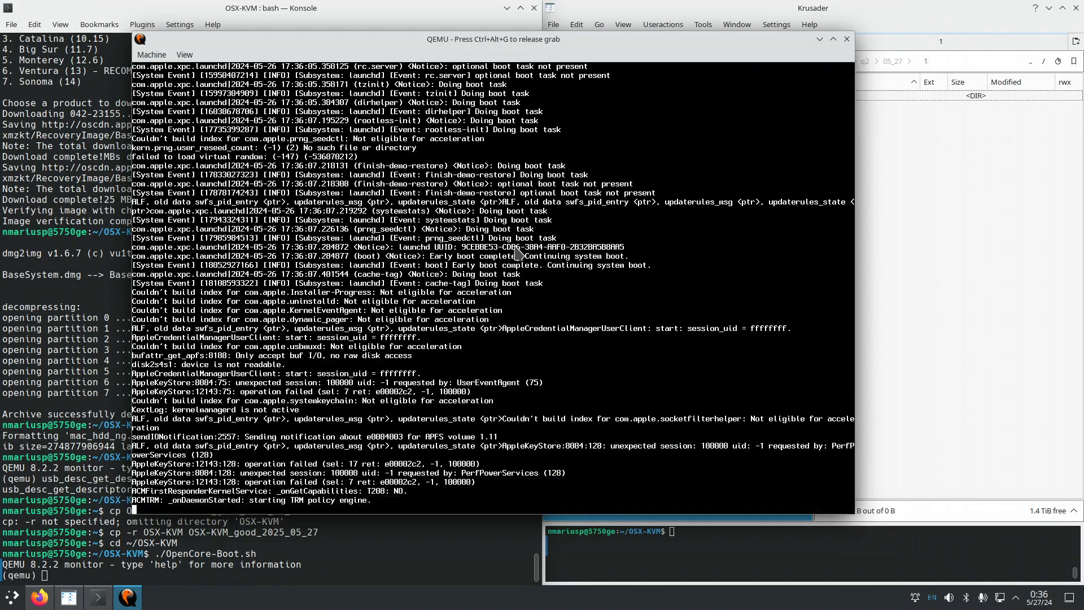
key("ctrl+alt+g")
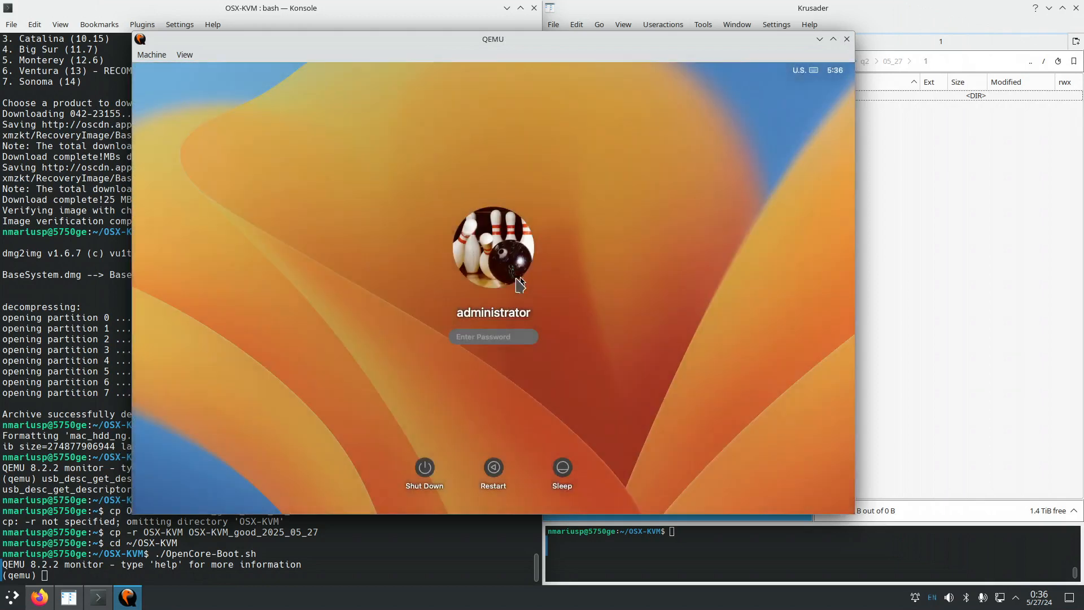
Move the VM window left and log in to macOS with the account password.
left_click_drag(488, 61, 366, 86)
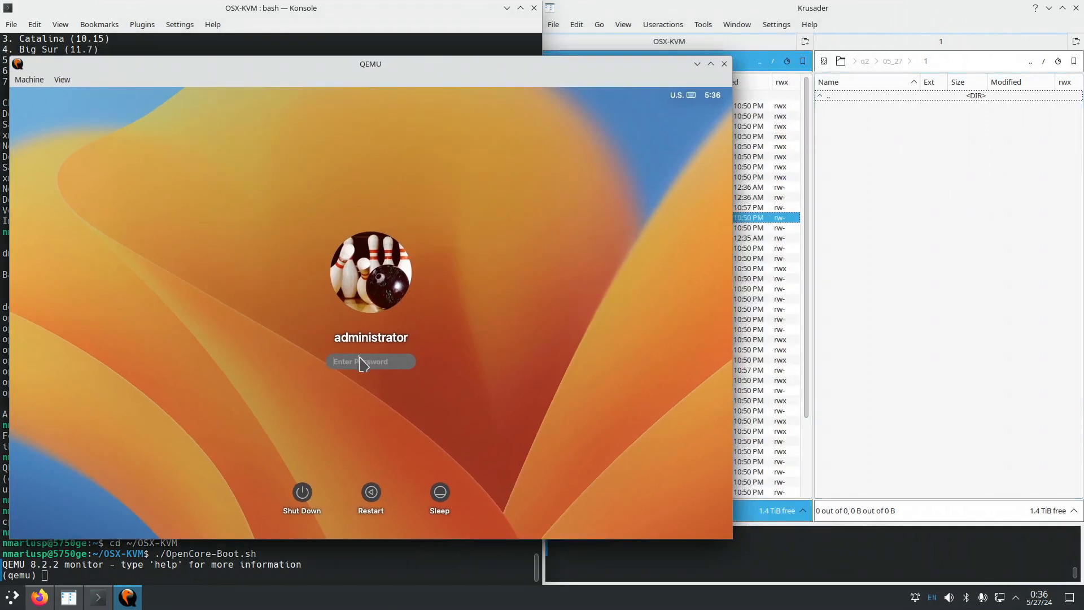
type("••••")
key("Return")
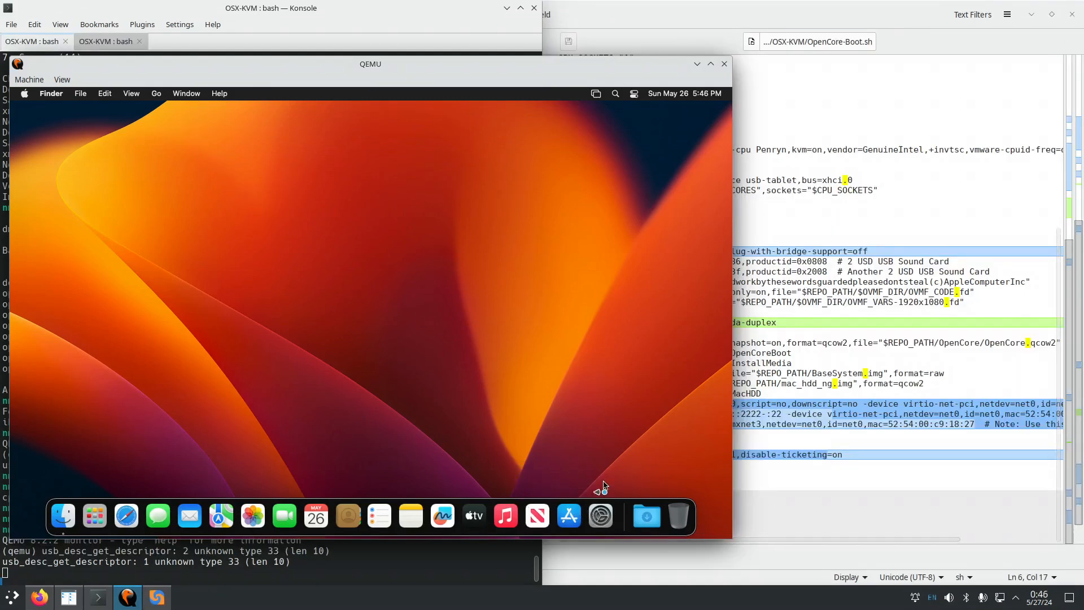
Search 'share' in System Settings, open Sharing and review Remote Login's access options.
left_click(602, 519)
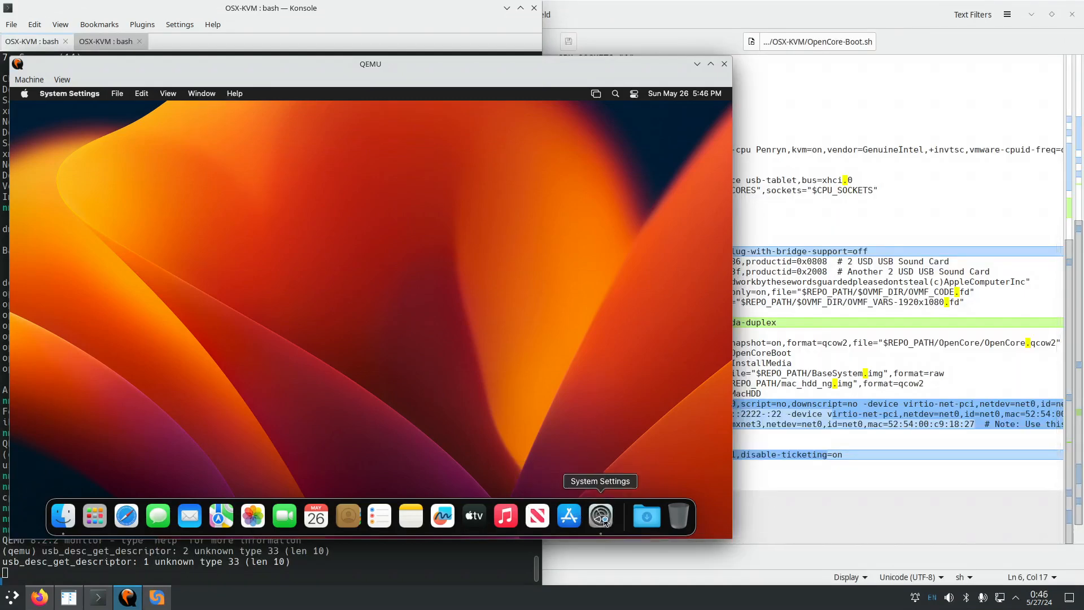
left_click(215, 160)
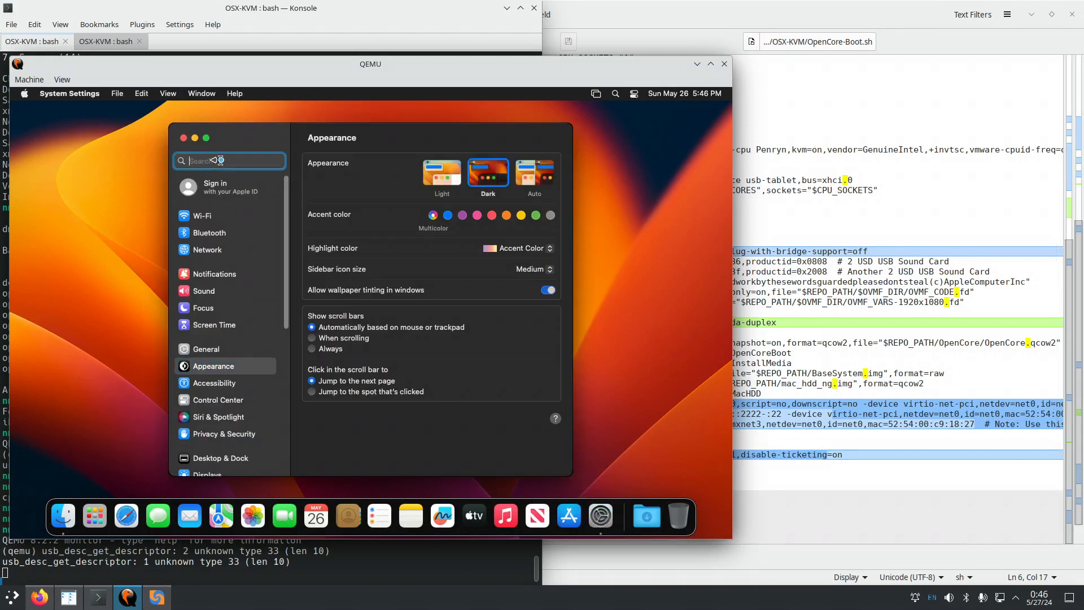
type("share")
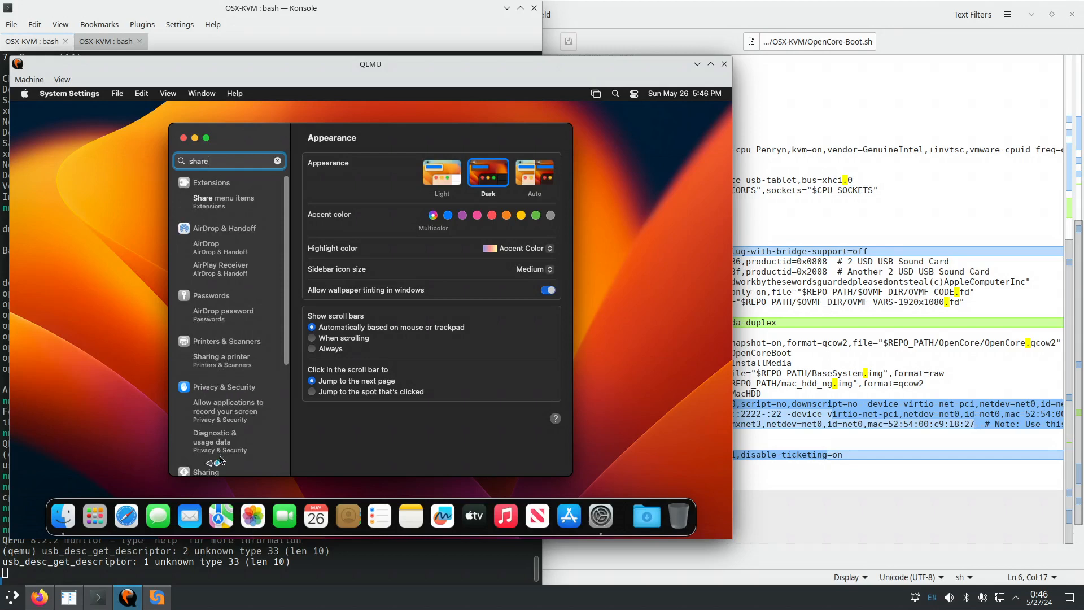
left_click(207, 473)
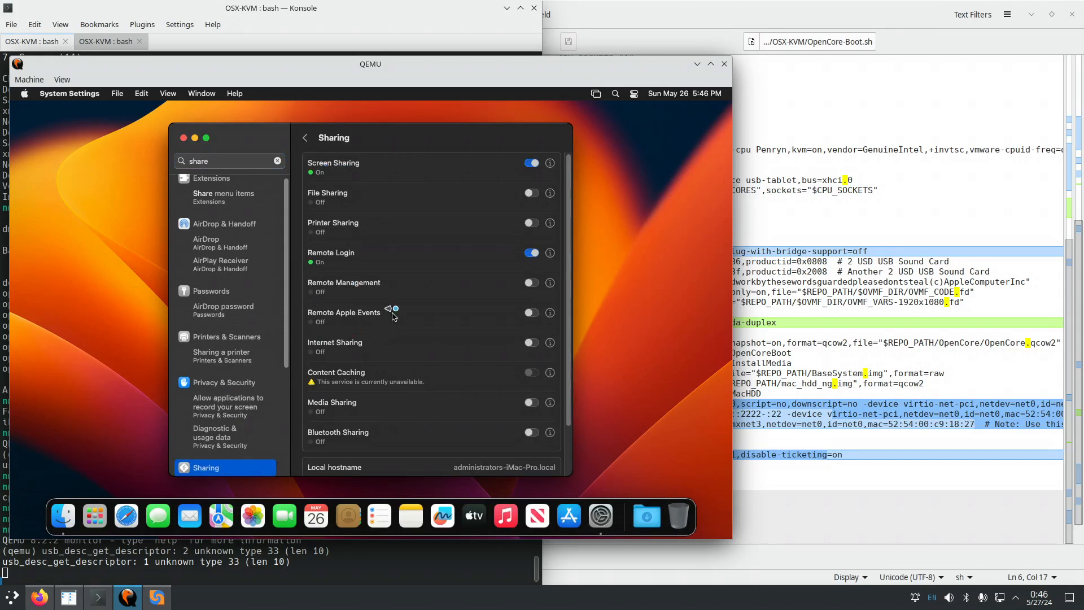
left_click(550, 253)
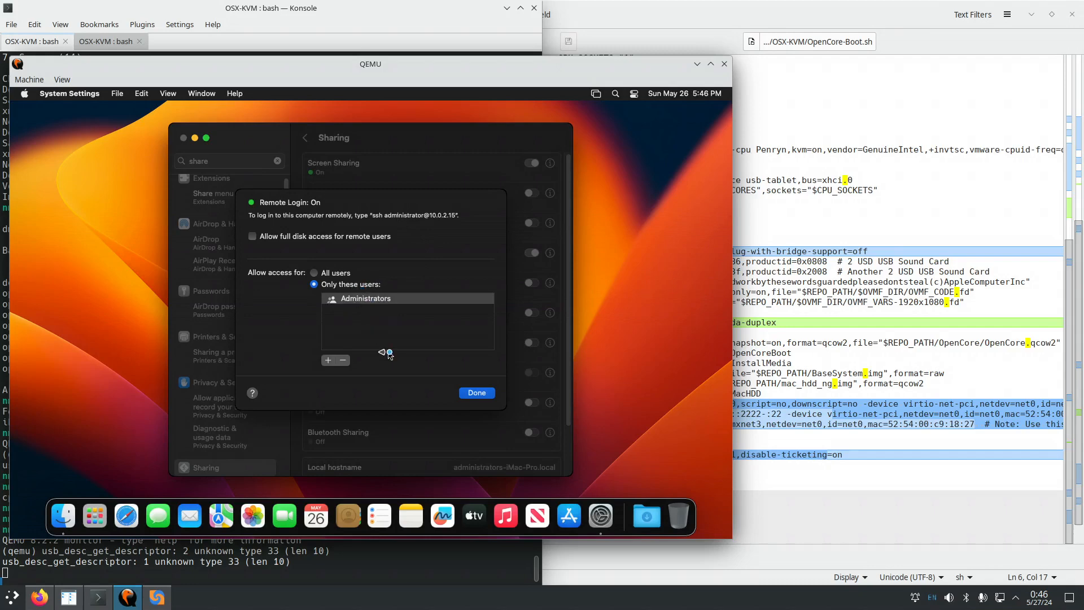
left_click(477, 393)
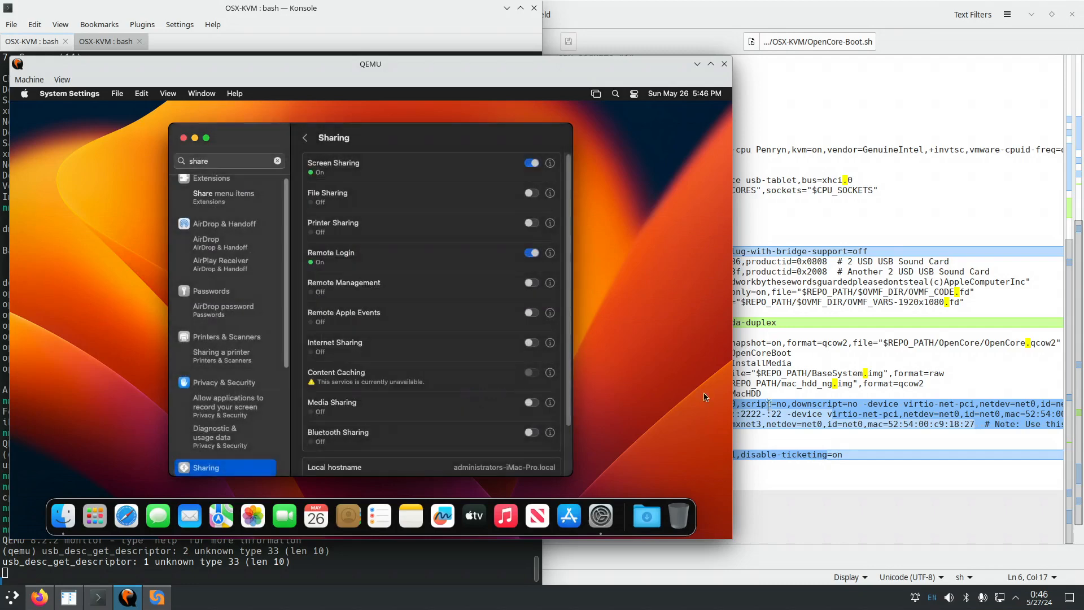
left_click(830, 413)
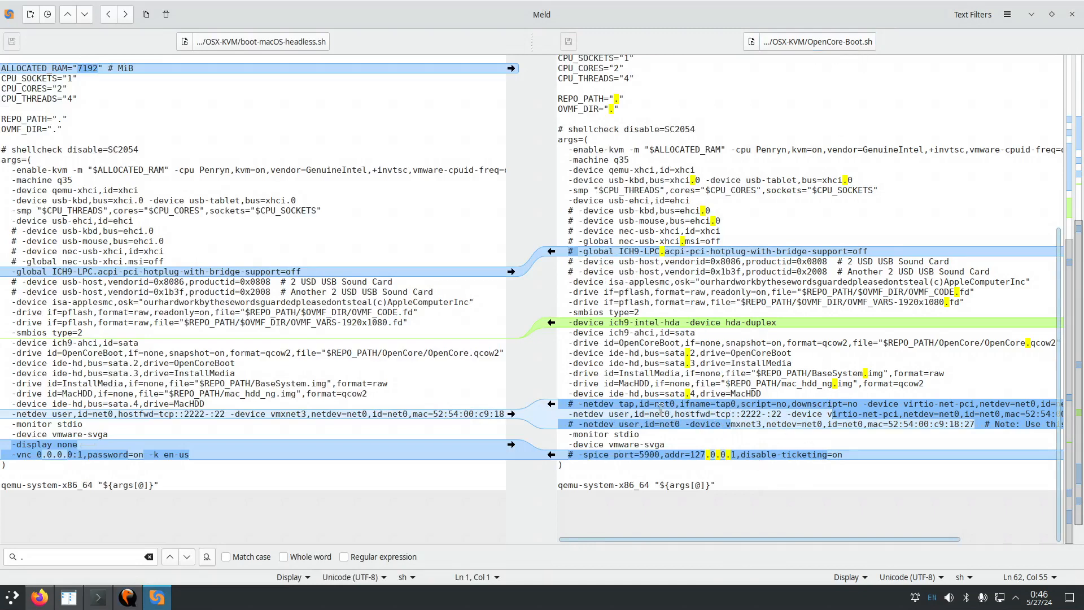
Highlight the -netdev hostfwd=tcp::2222-:22 rule, noting host port 2222 and guest port 22.
left_click_drag(594, 409, 608, 413)
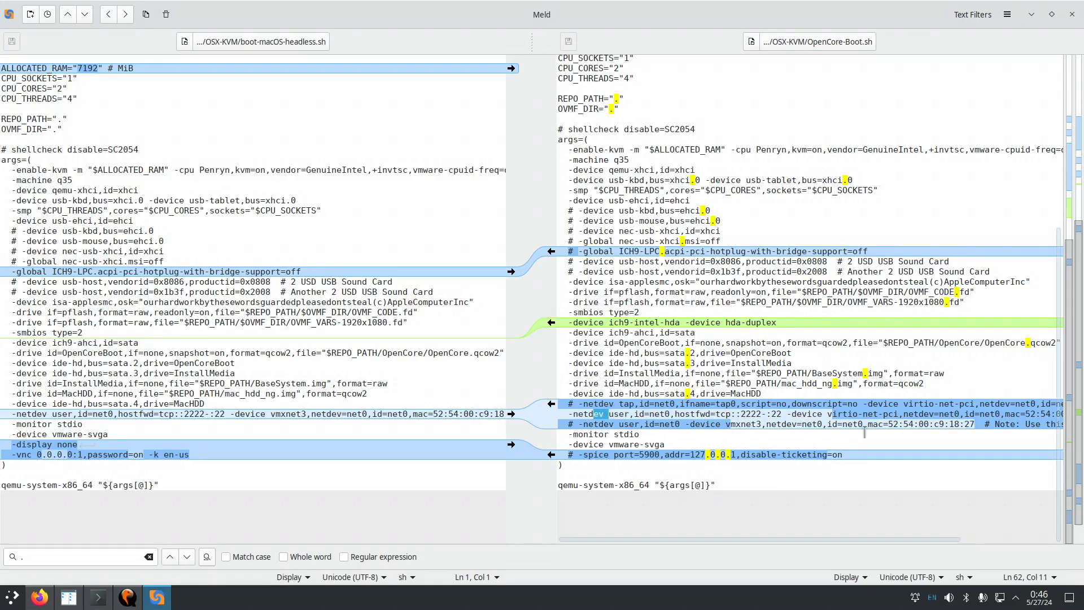
left_click_drag(828, 413, 869, 413)
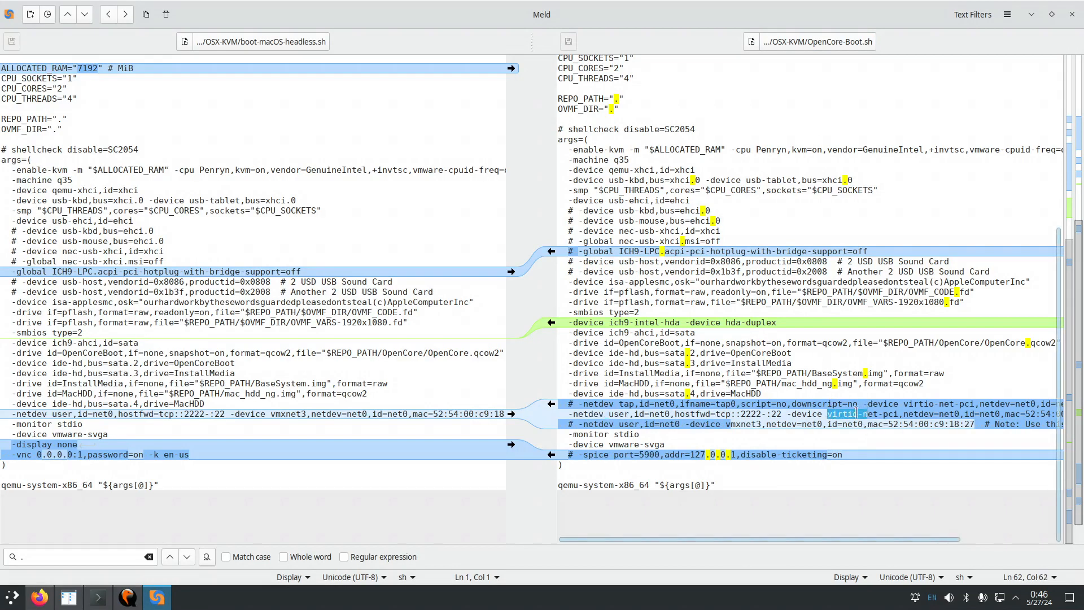
left_click_drag(676, 414, 782, 414)
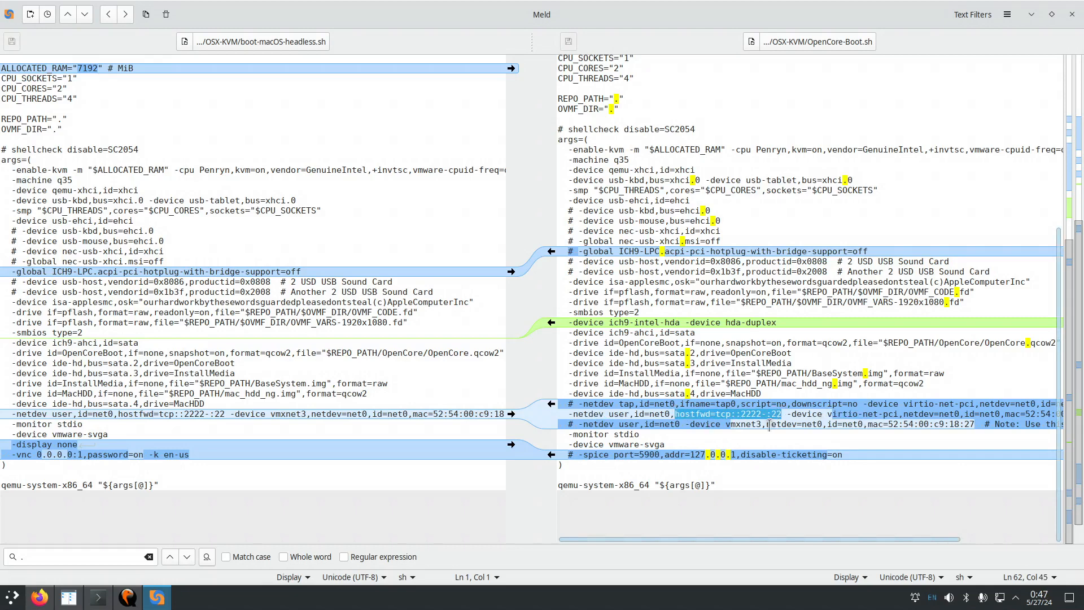
left_click(785, 414)
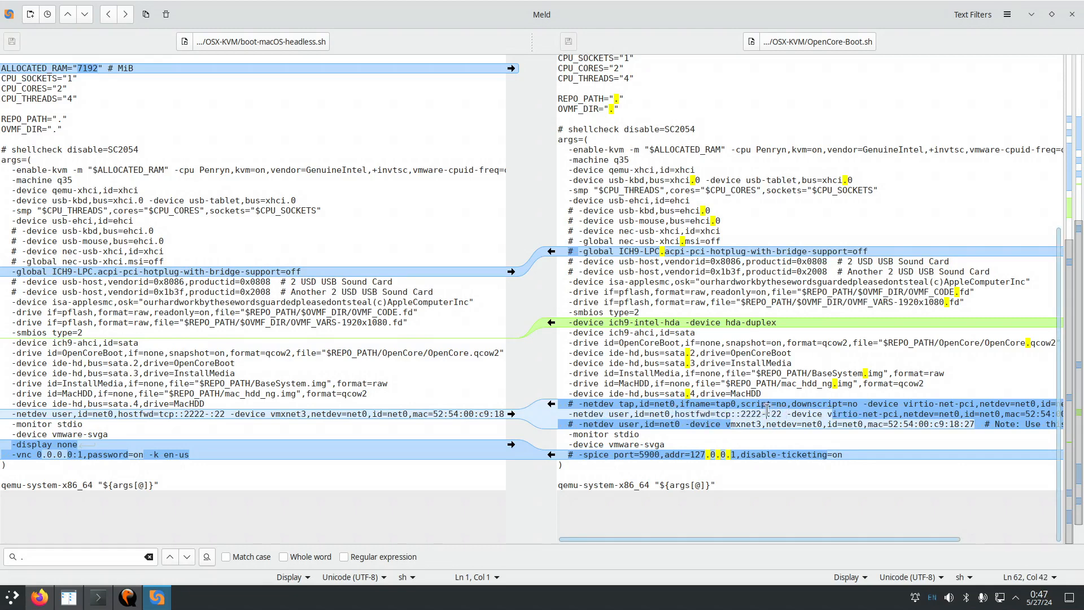
left_click_drag(767, 414, 782, 414)
left_click_drag(741, 414, 760, 414)
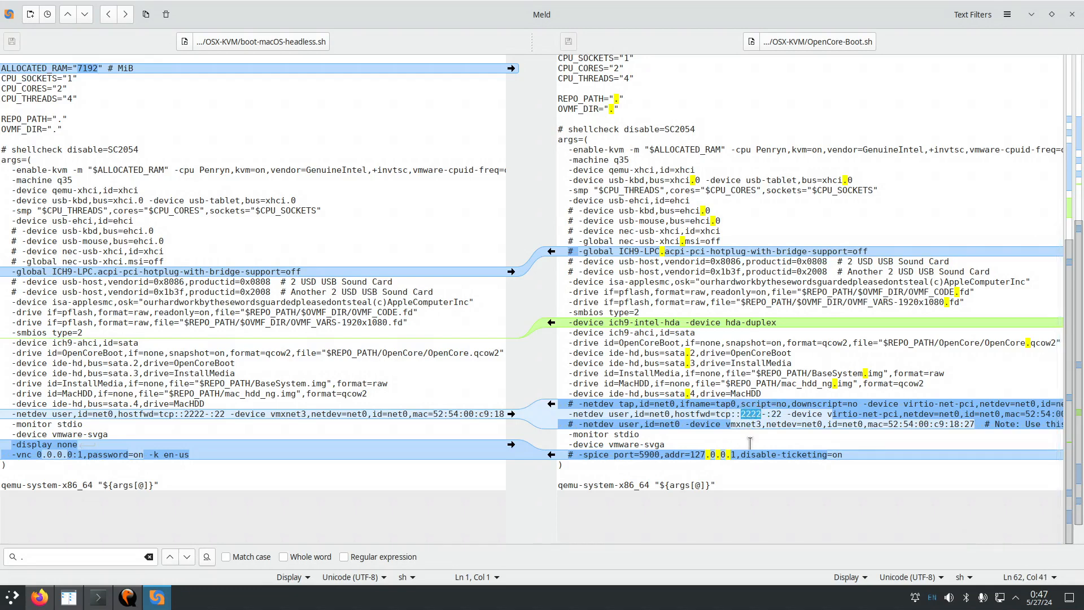
Back in macOS Sharing, toggle Remote Login off and on again.
left_click(126, 598)
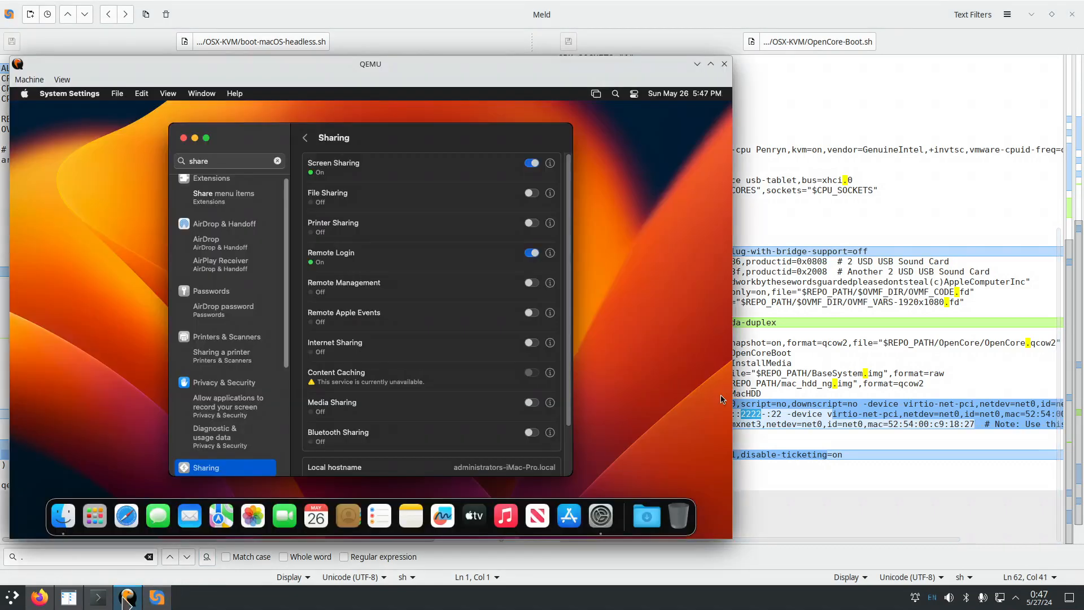
left_click(531, 254)
left_click(531, 254)
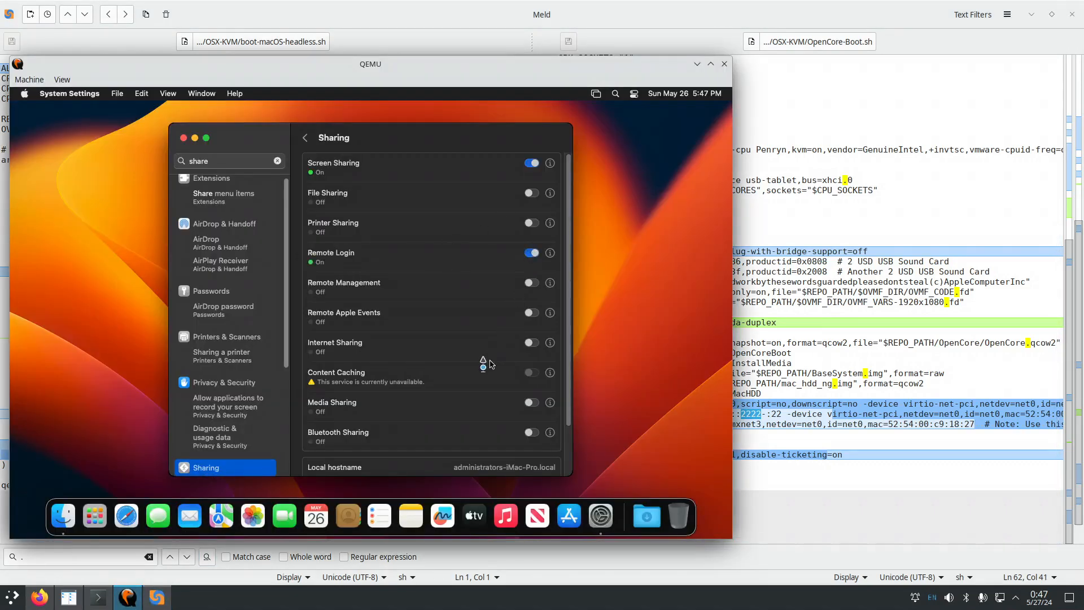
left_click(98, 598)
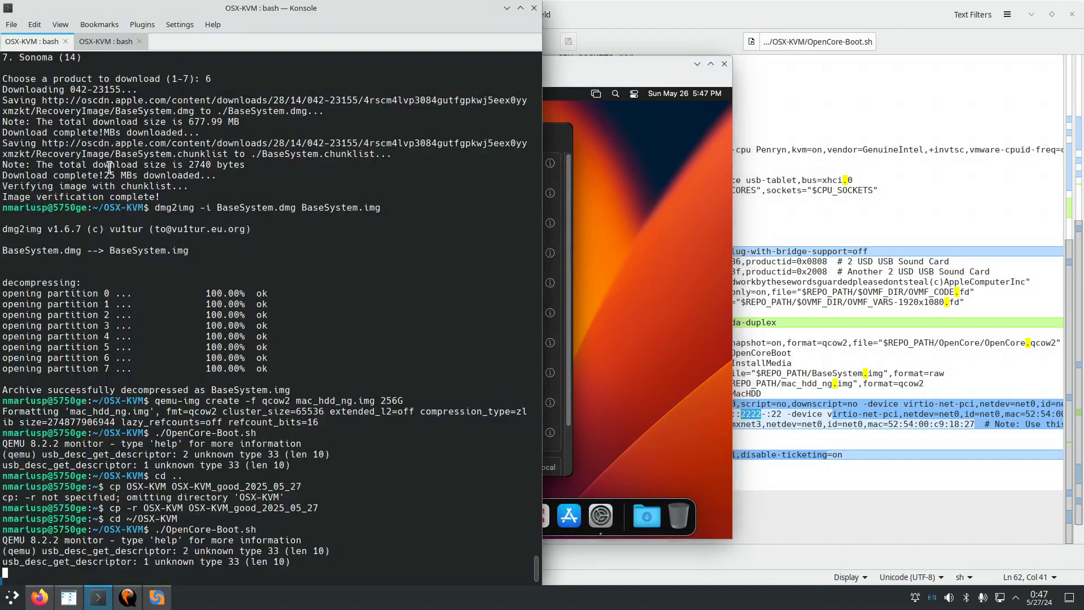
left_click(112, 42)
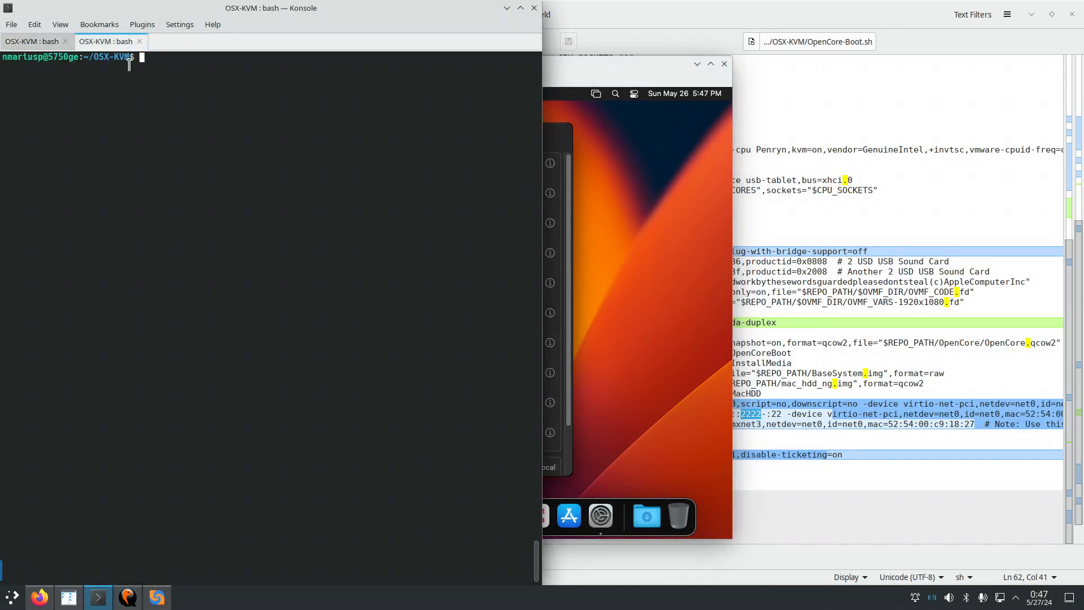
type("ssh administrator@12")
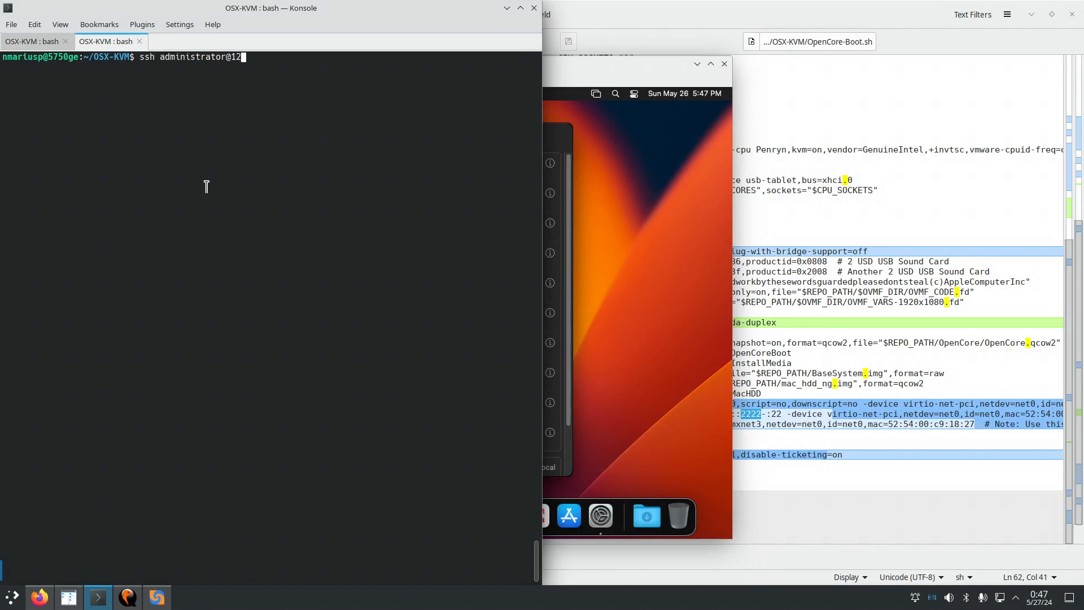
type("7.0.0.1")
key("ctrl+Left")
key("ctrl+Left")
key("ctrl+Left")
key("ctrl+Left")
key("ctrl+Left")
type("-p 2222")
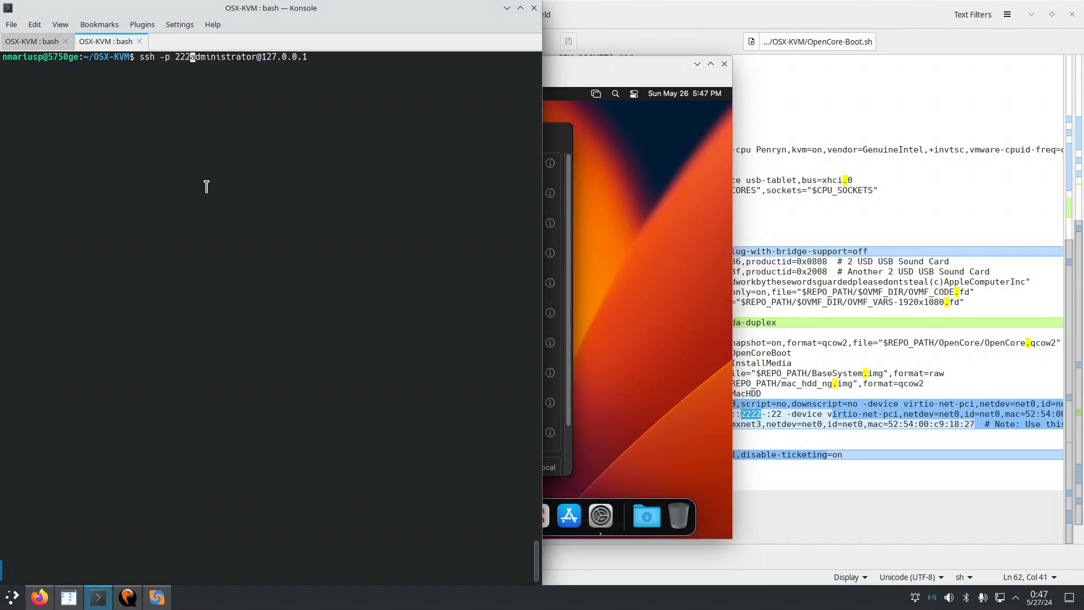
key("Return")
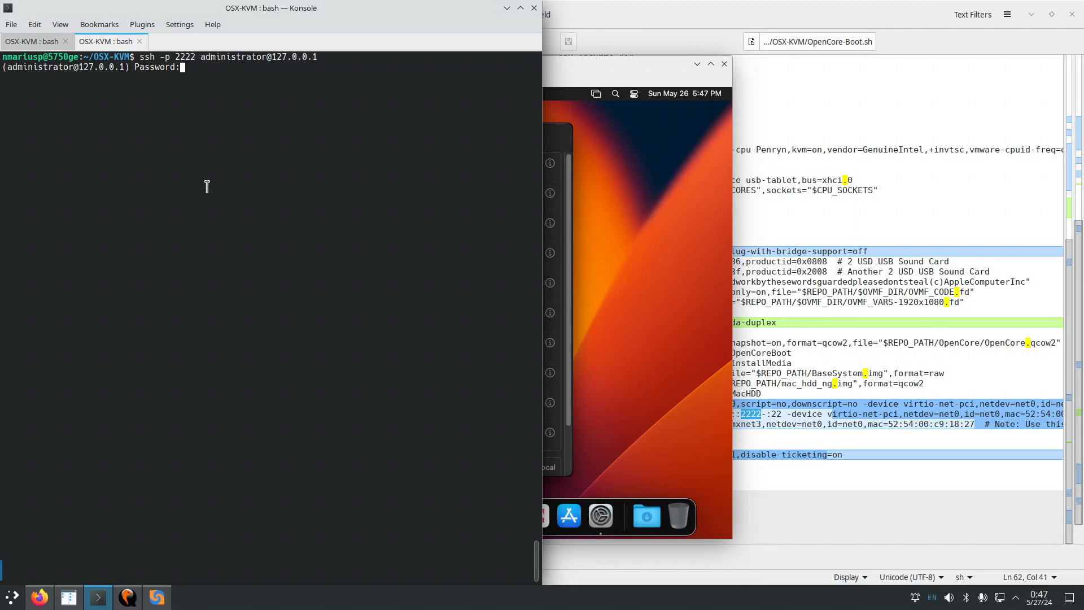
key("Return")
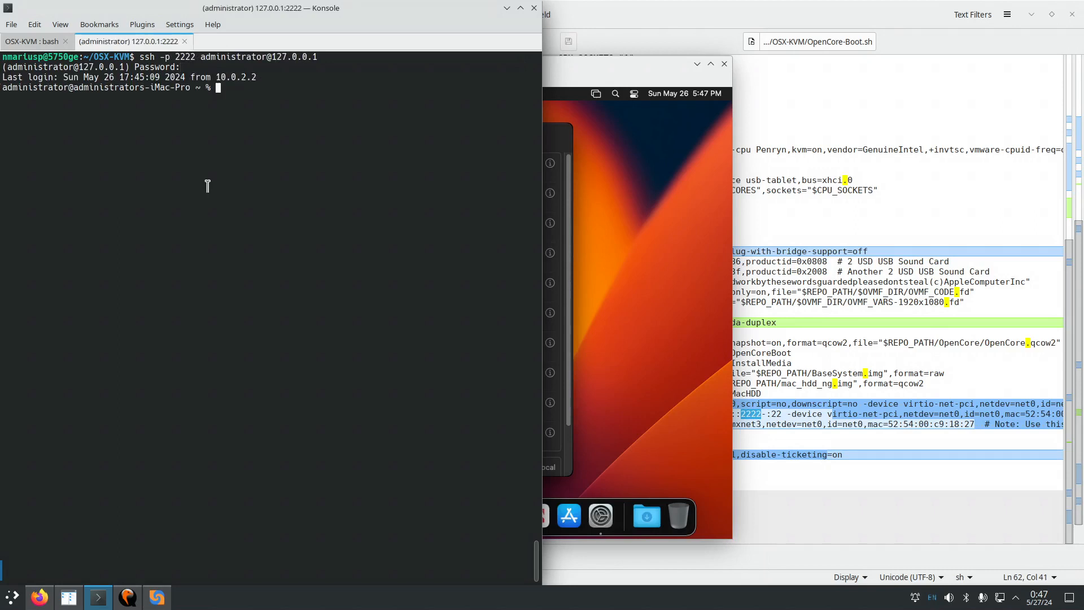
Run uname -a, then page through ps aux | less to the end and quit.
type("uname -a")
key("Return")
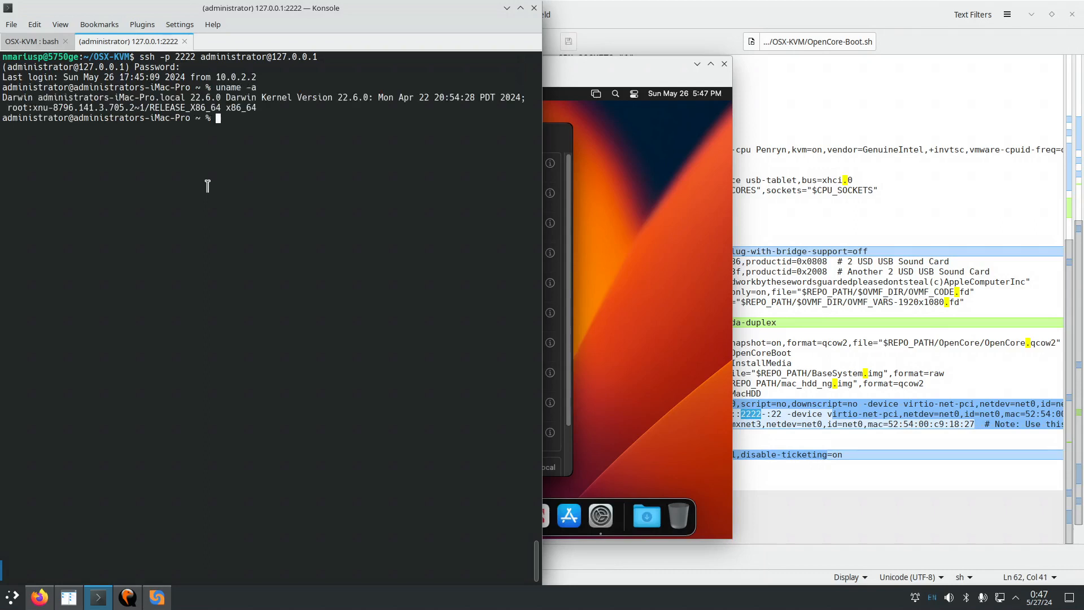
type("ps aux | less")
key("Return")
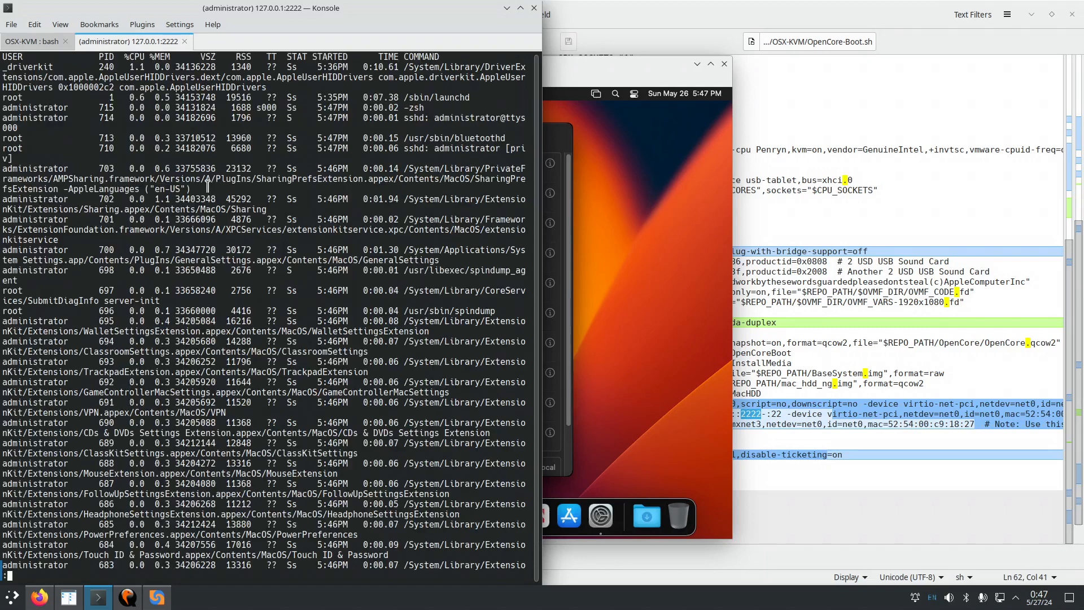
key("space")
key("space")
key("space")
key("space")
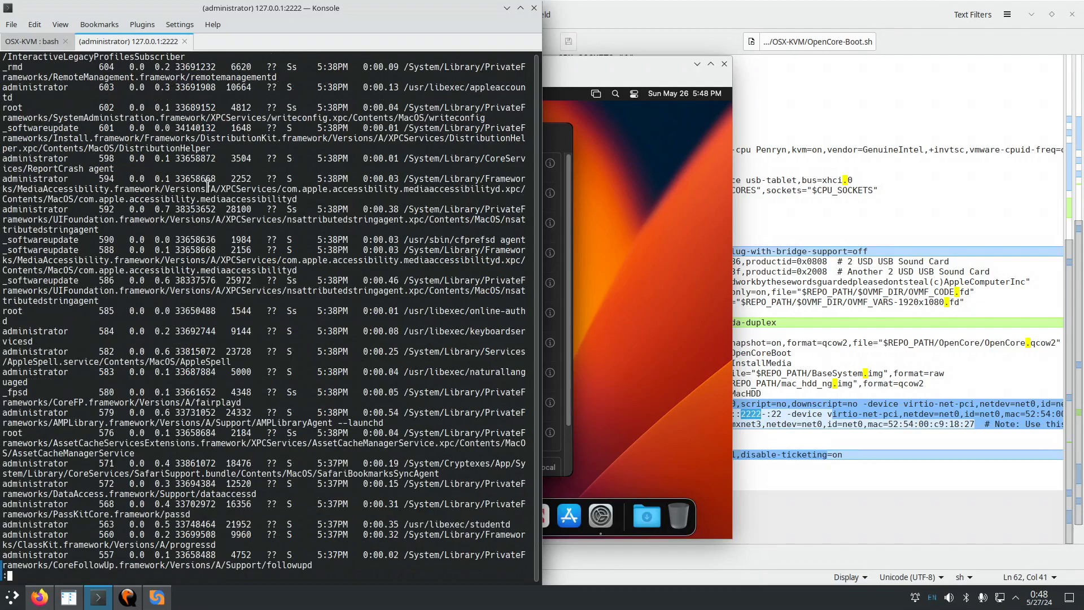
key("space")
key("space")
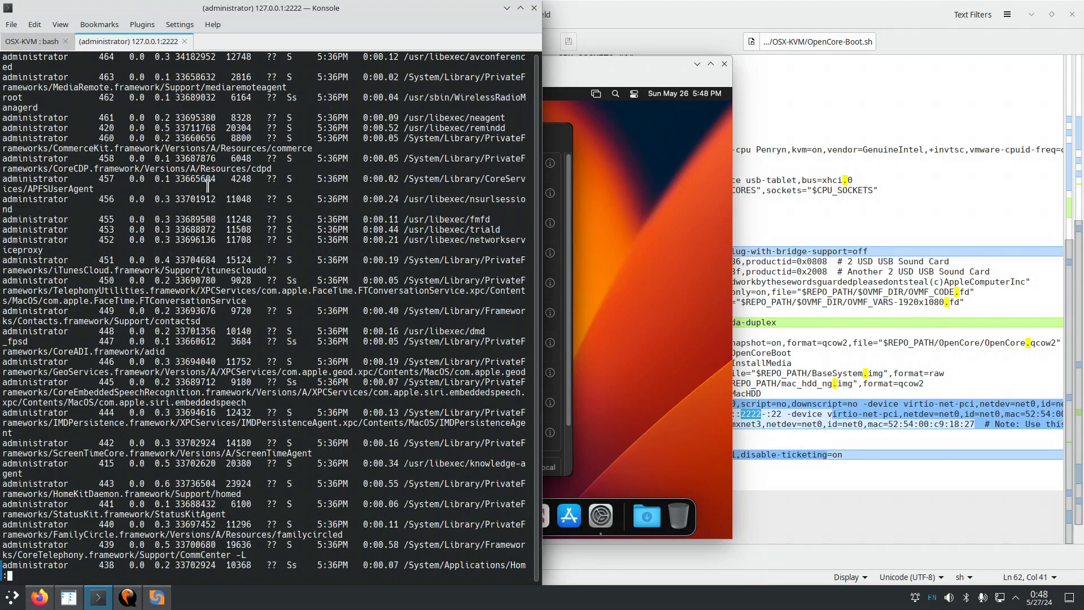
key("G")
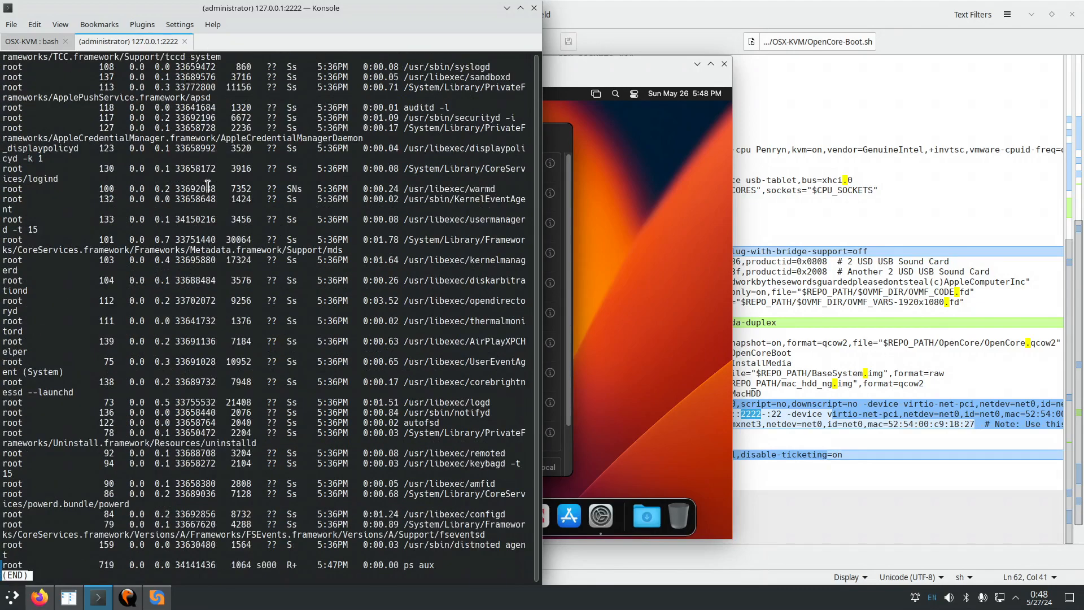
key("q")
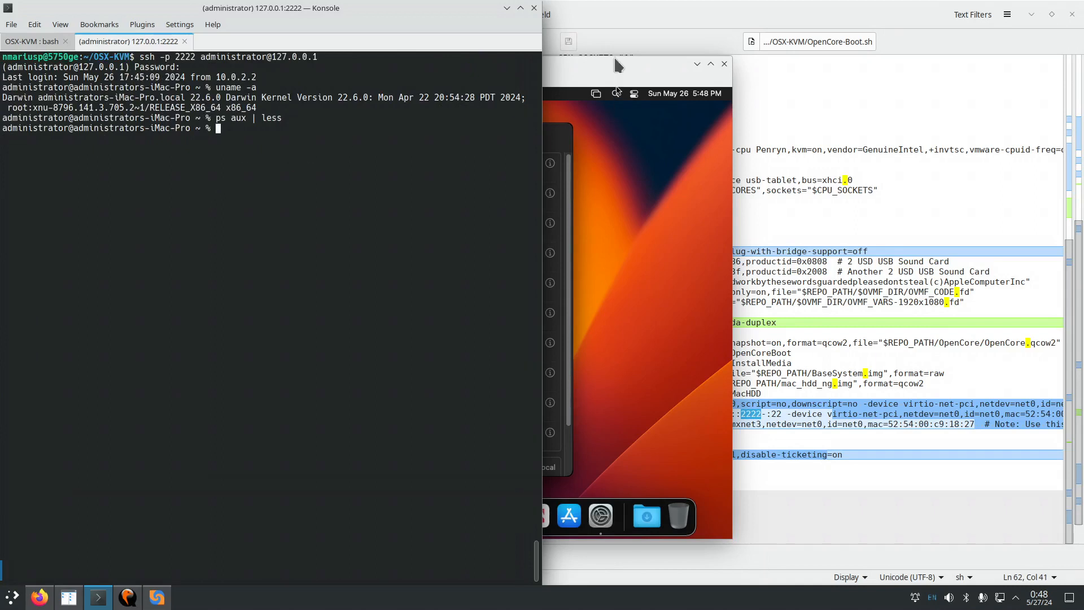
In the macOS VM, open the Screen Sharing options and their Computer Settings to reveal the VNC password controls.
left_click(620, 66)
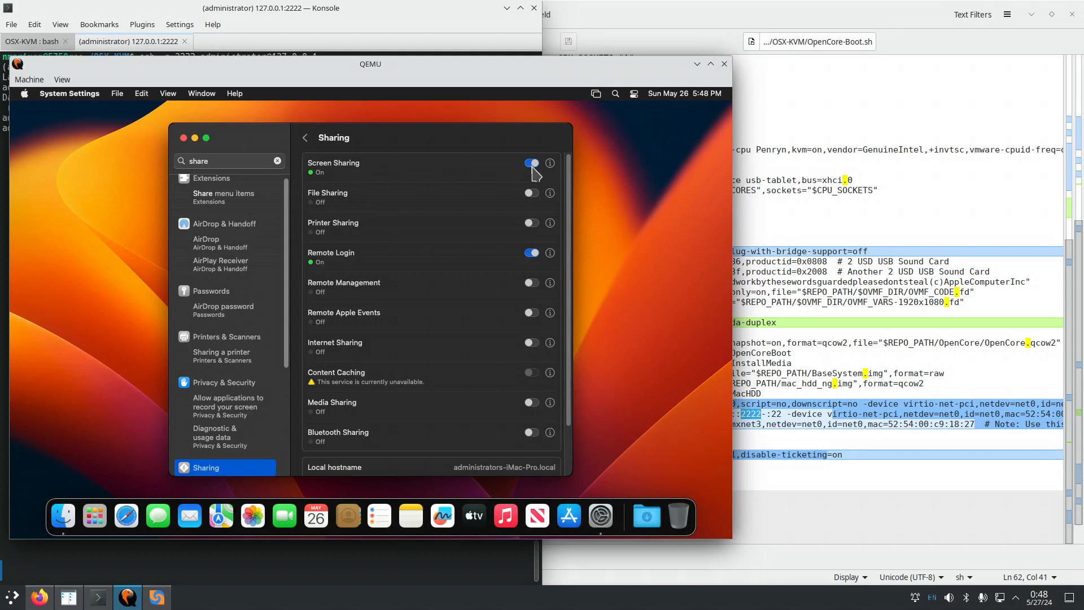
left_click(551, 164)
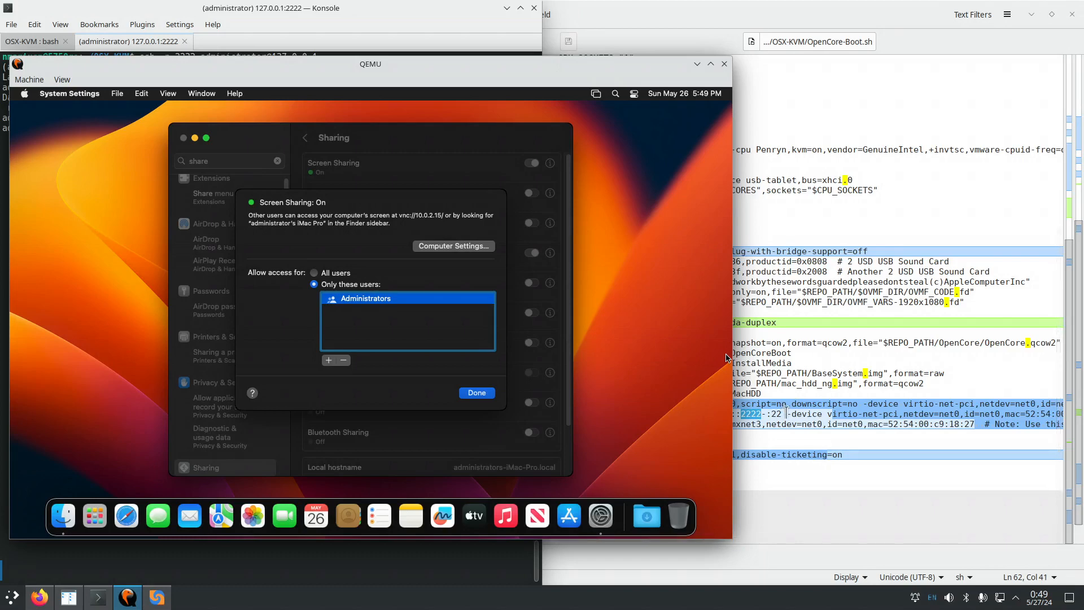
left_click(474, 247)
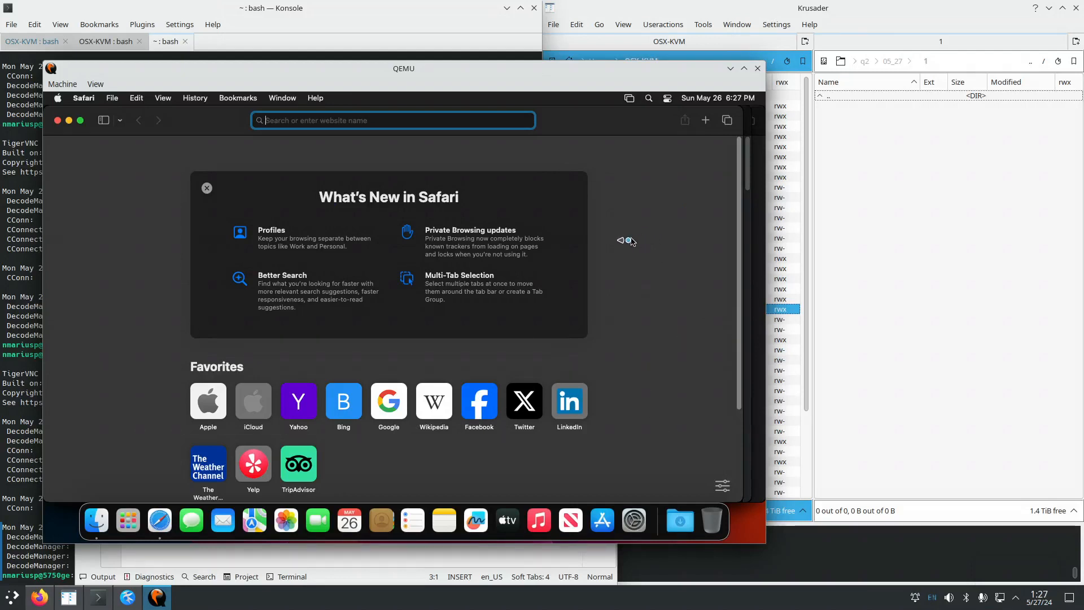
Search System Settings for 'update' and open Software Update.
left_click(633, 519)
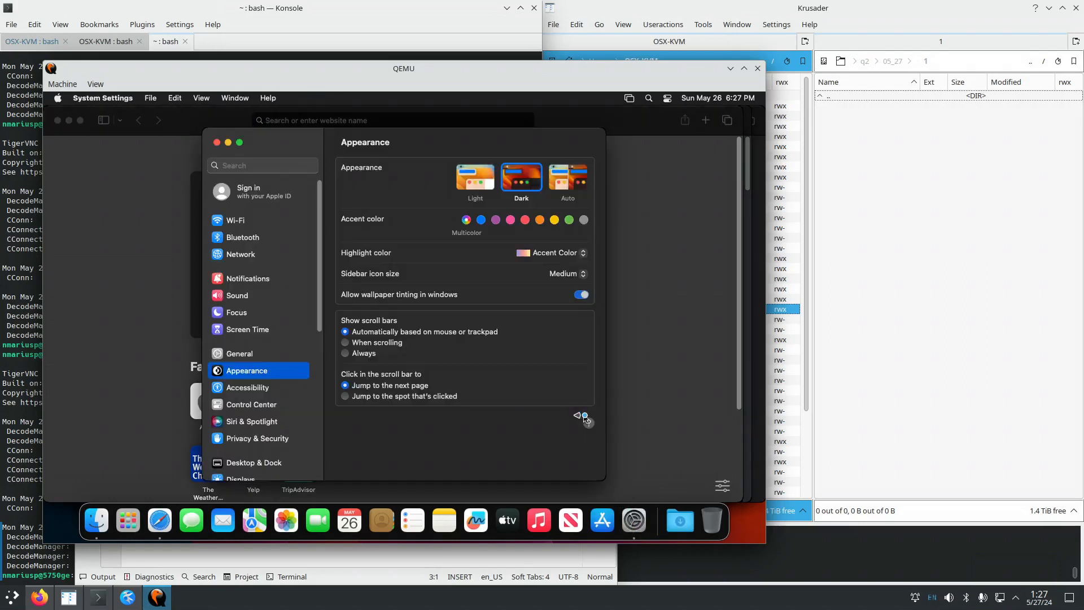
left_click(252, 165)
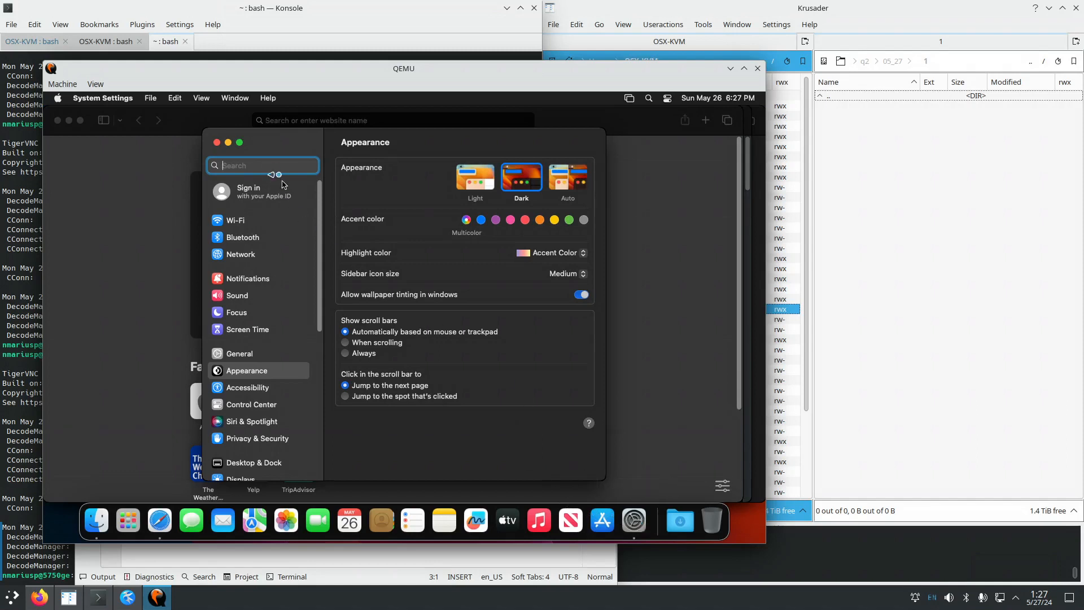
type("updatew")
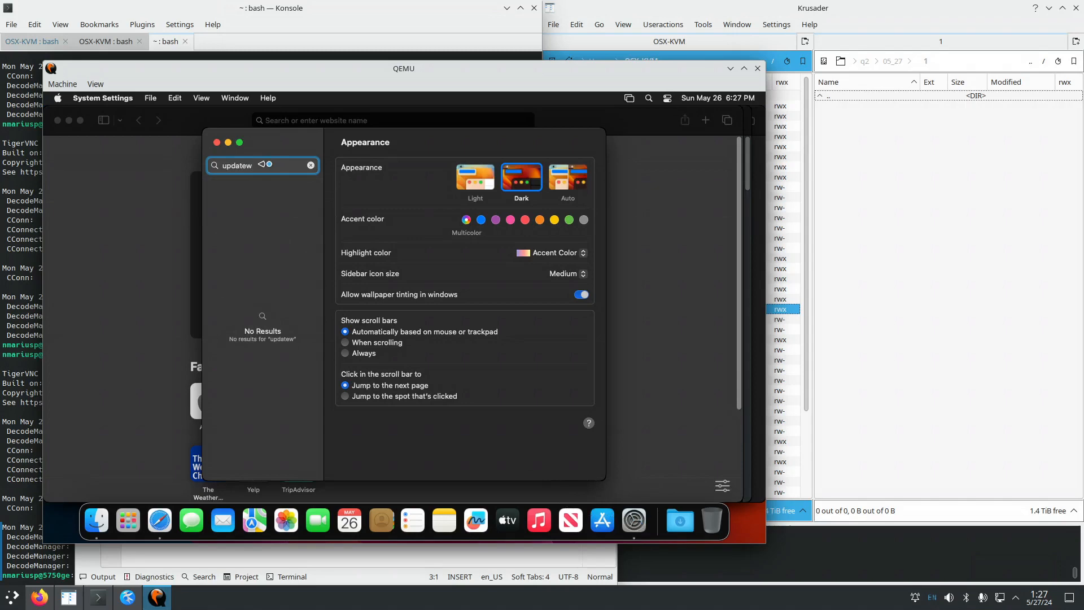
key("BackSpace")
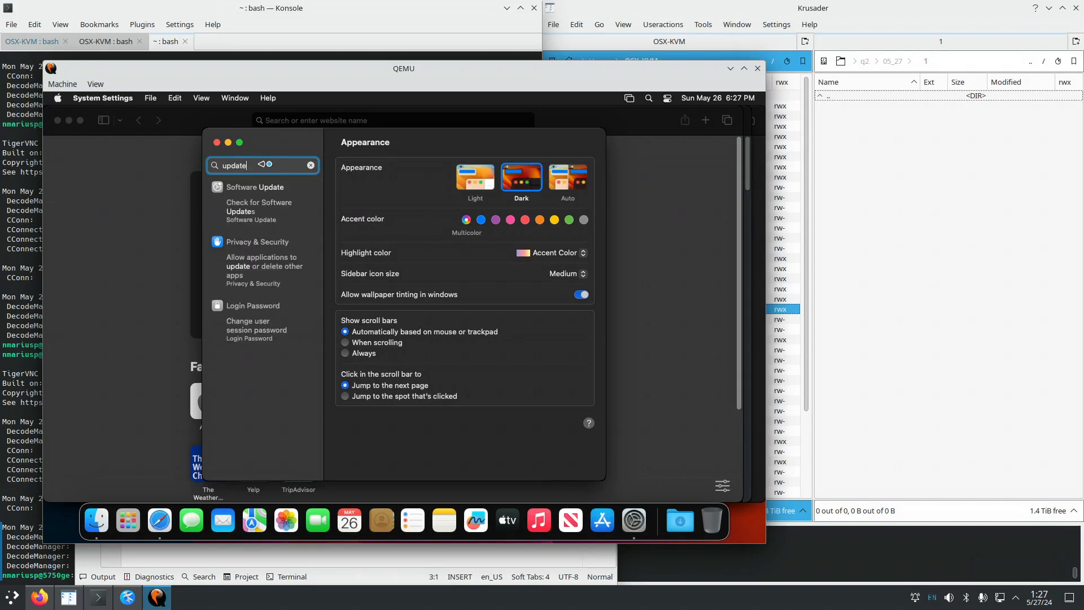
left_click(259, 187)
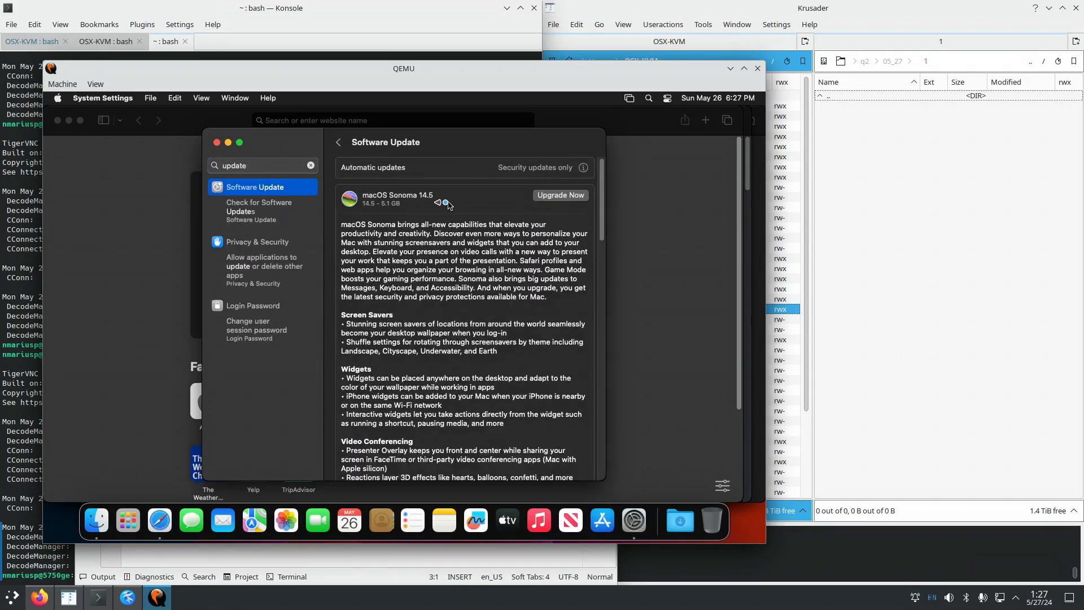
Review the Automatic updates options unchanged, then scroll the macOS Sonoma 14.5 release notes.
left_click(583, 168)
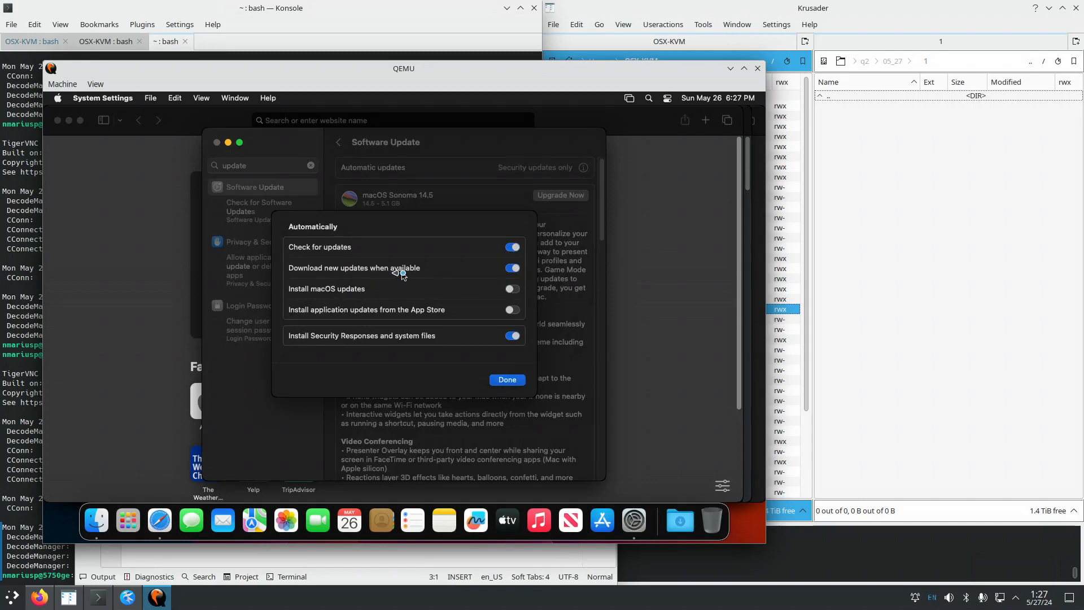
left_click(507, 380)
left_click_drag(602, 223, 604, 242)
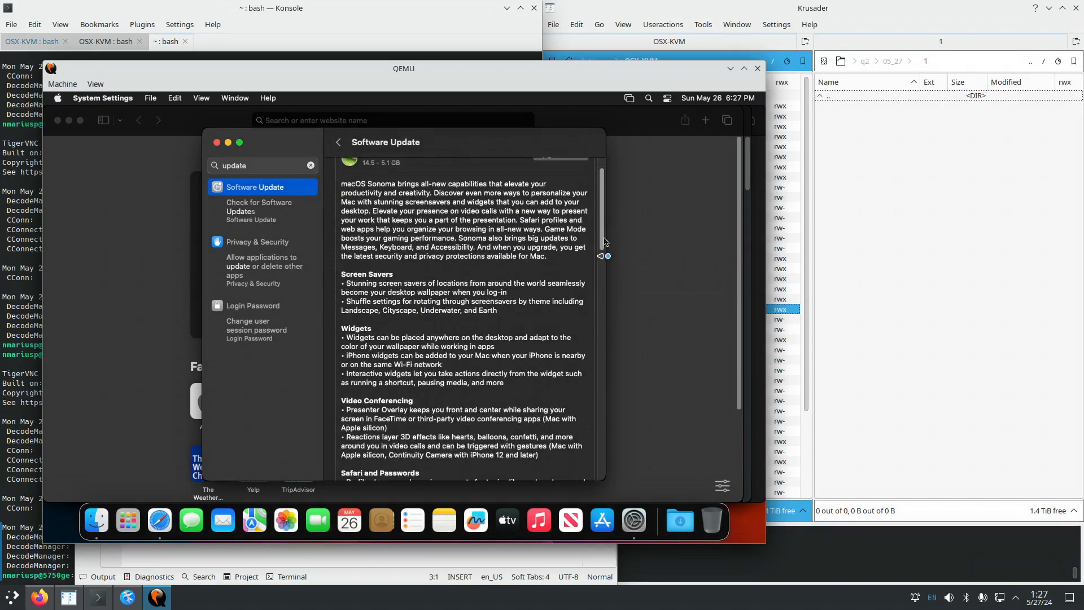
scroll(387, 415, "down", 15)
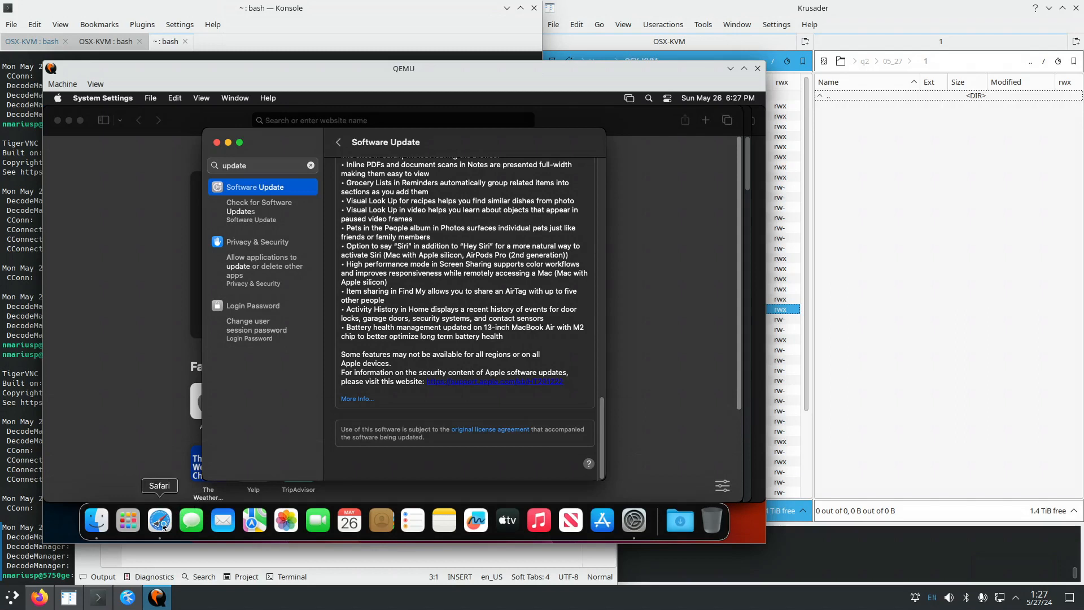
Browse SourceForge's TigerVNC 1.13.1 downloads in Safari, then switch back to System Settings.
left_click(163, 527)
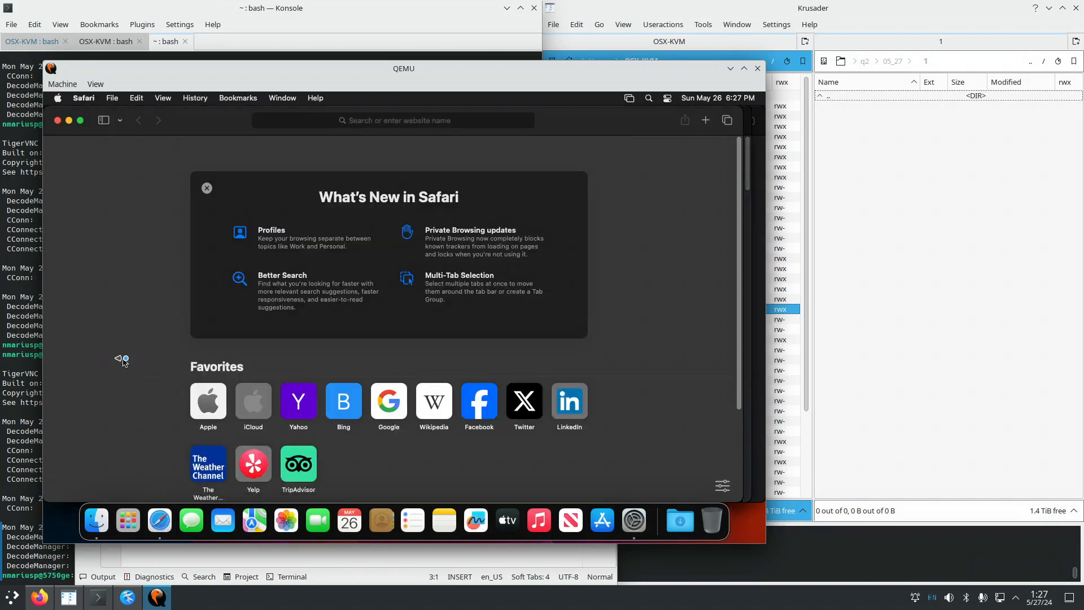
scroll(740, 226, "down", 1)
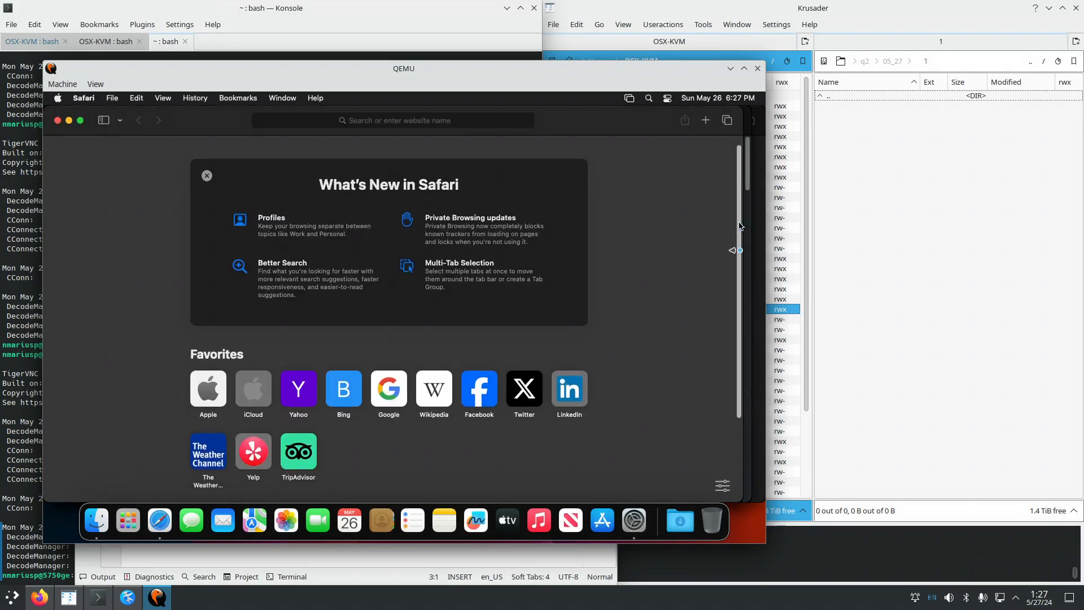
scroll(740, 226, "down", 3)
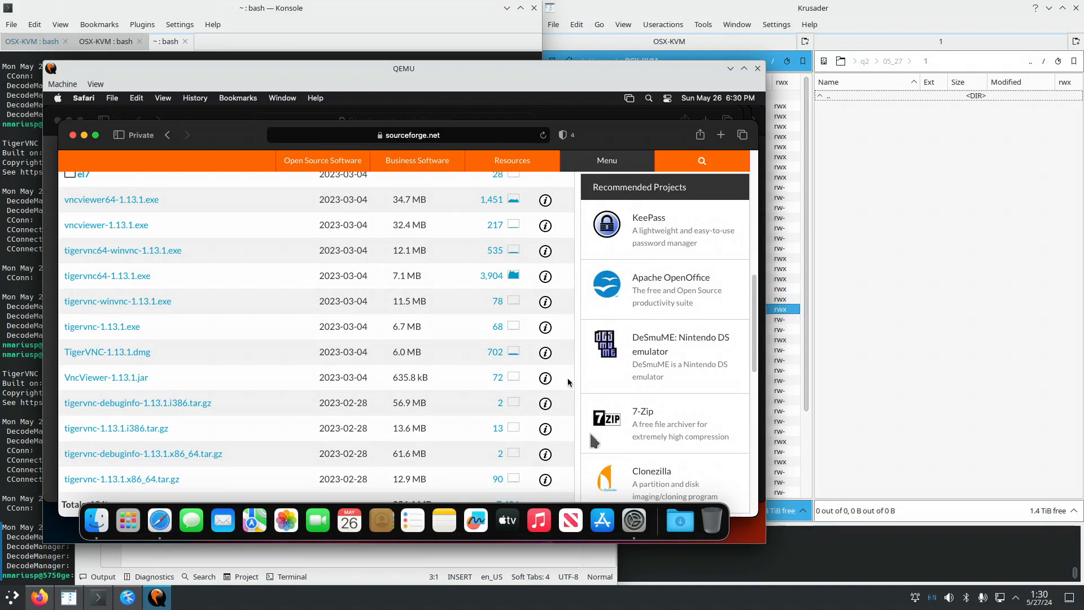
left_click(643, 525)
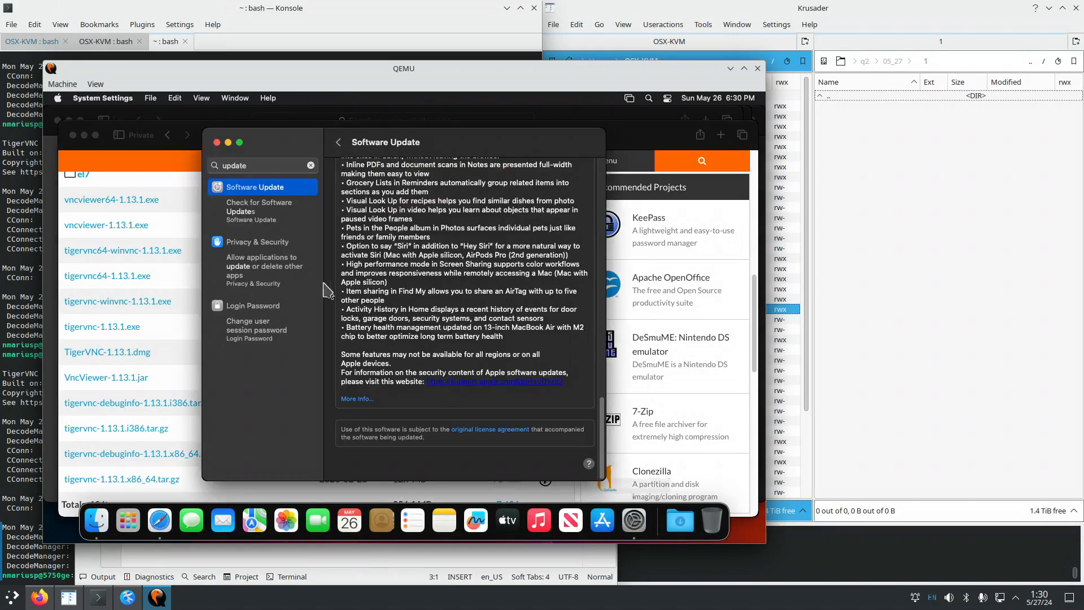
Replace the settings search with 'share' and open Sharing.
left_click(310, 165)
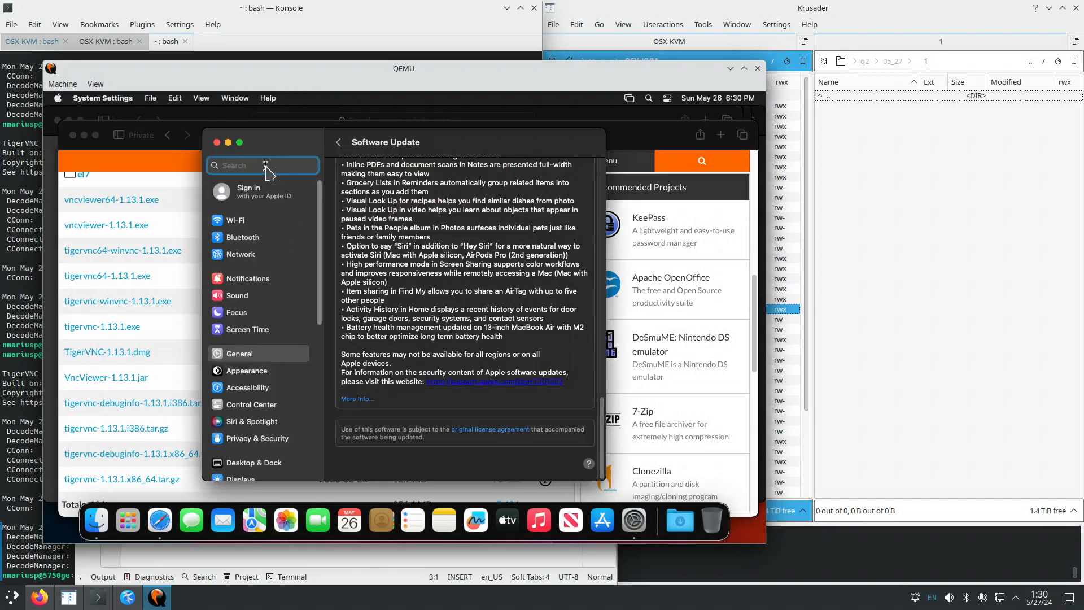
type("share")
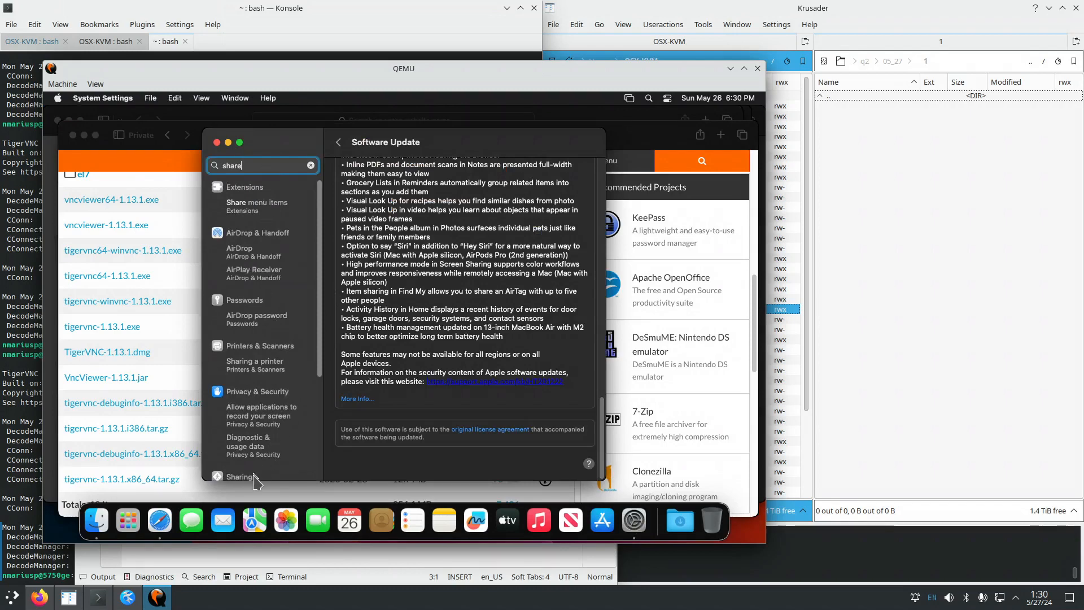
left_click(260, 476)
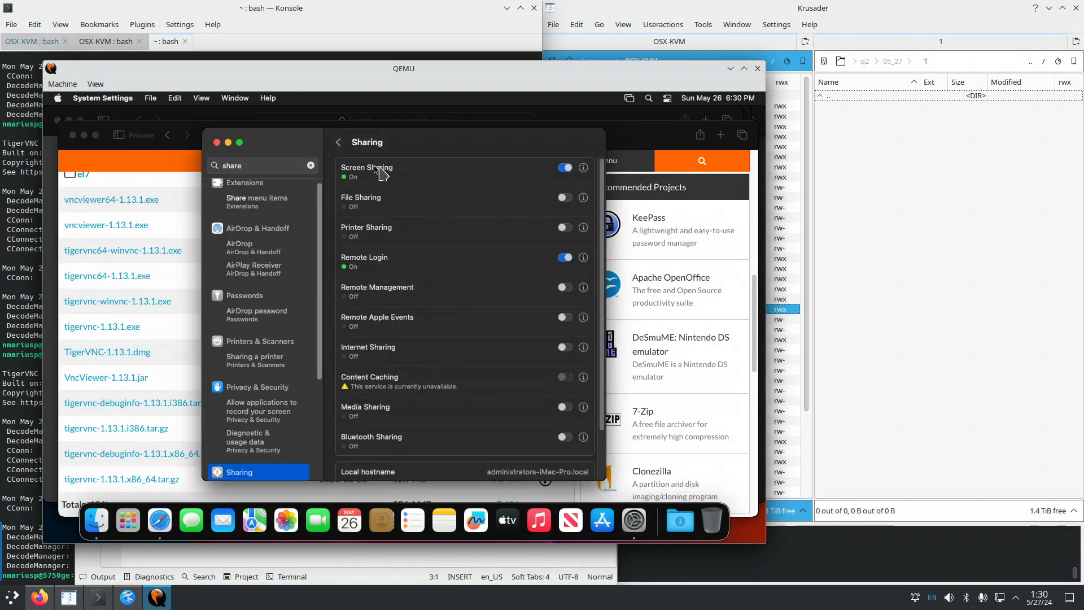
In Screen Sharing's Computer Settings, let VNC viewers control the screen with a password and let anyone request control.
left_click(582, 169)
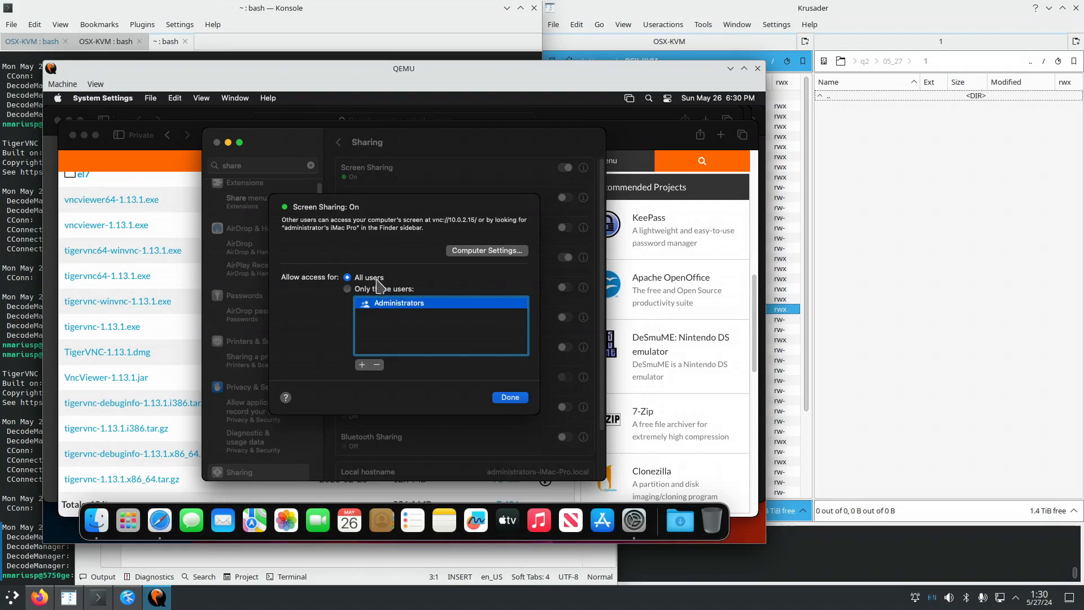
left_click(491, 253)
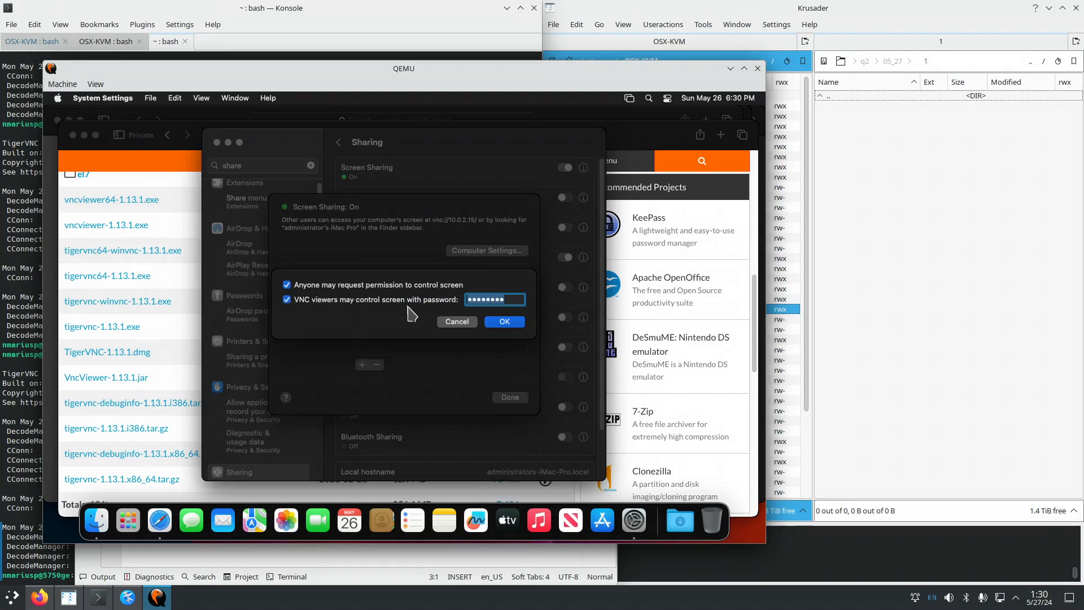
left_click(509, 322)
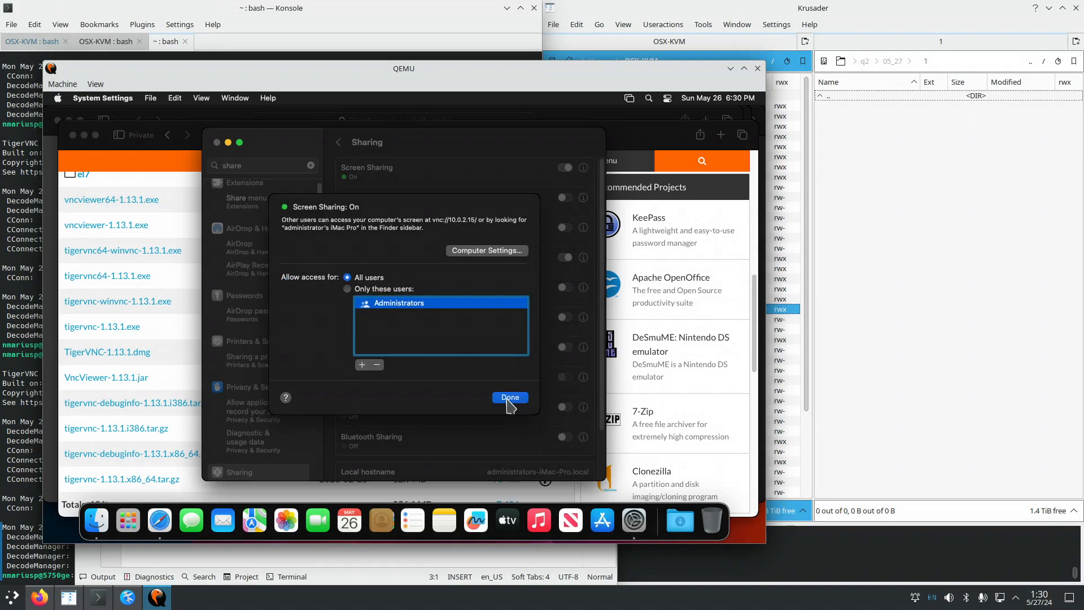
left_click(510, 397)
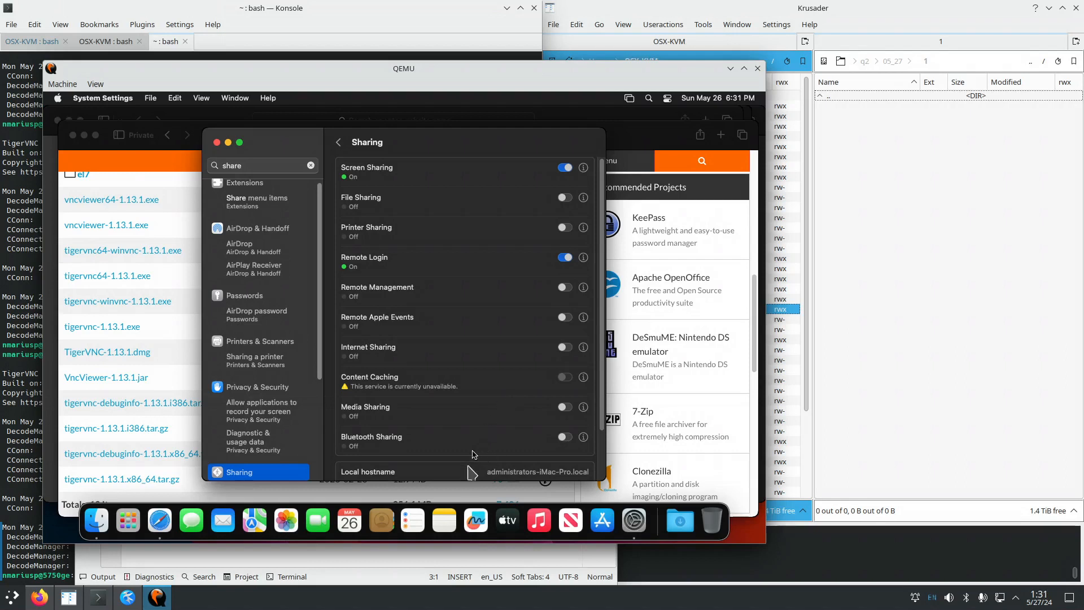
Close Kate's Untitled document without saving.
left_click(131, 600)
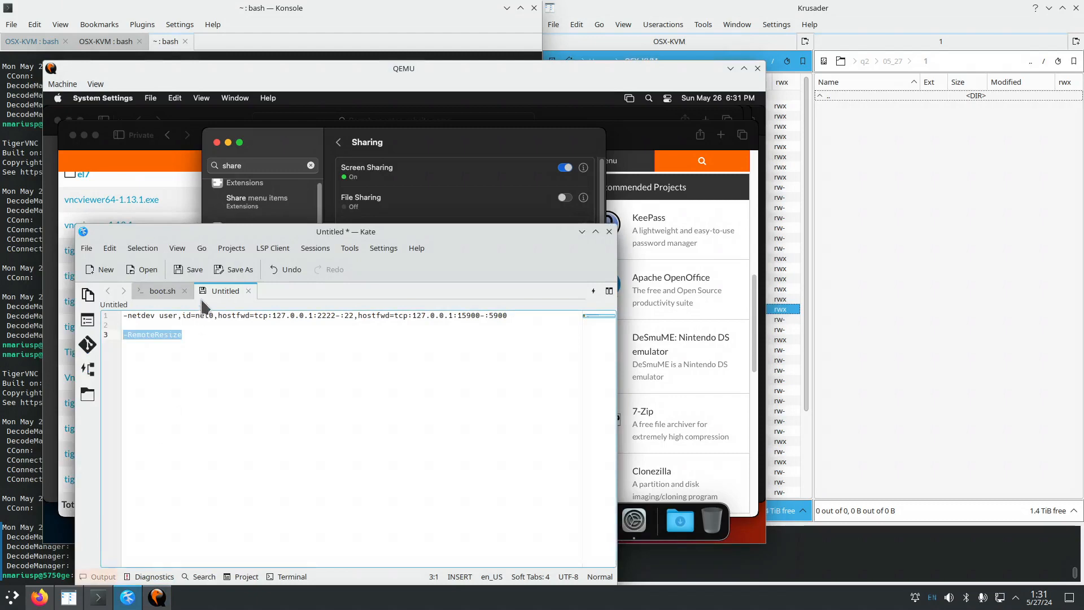
middle_click(211, 287)
left_click(379, 409)
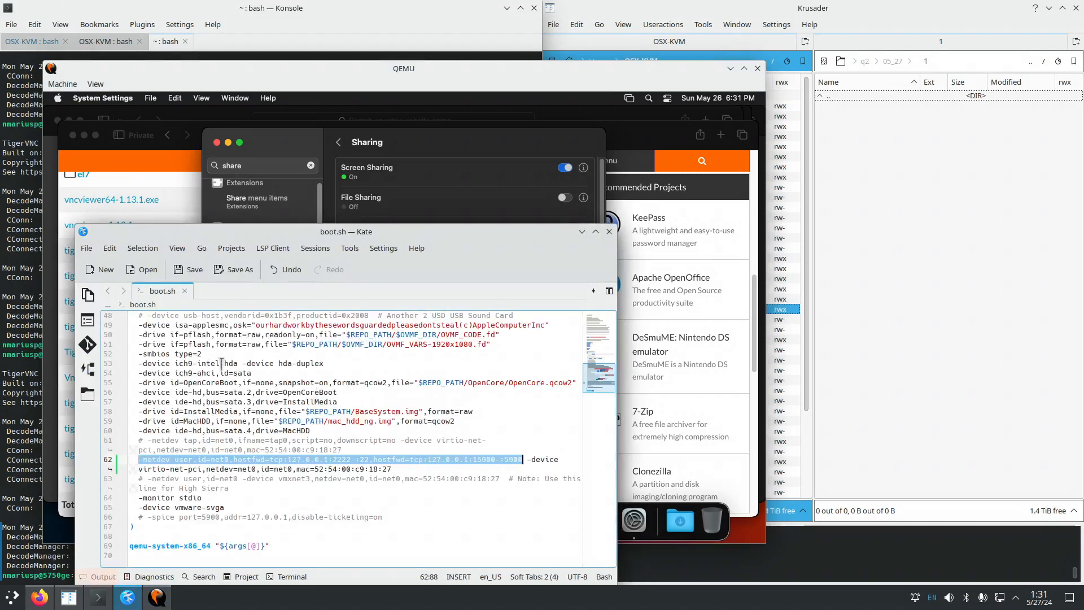
In Krusader, select boot.sh and OpenCore-Boot.sh and open both with meld.
left_click(737, 11)
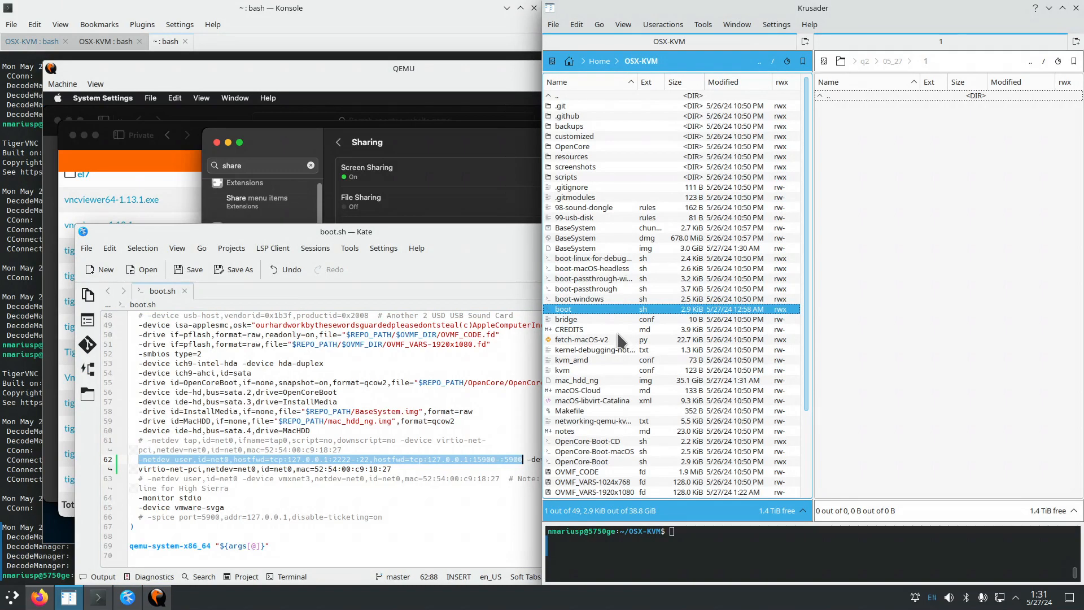
scroll(624, 342, "down", 3)
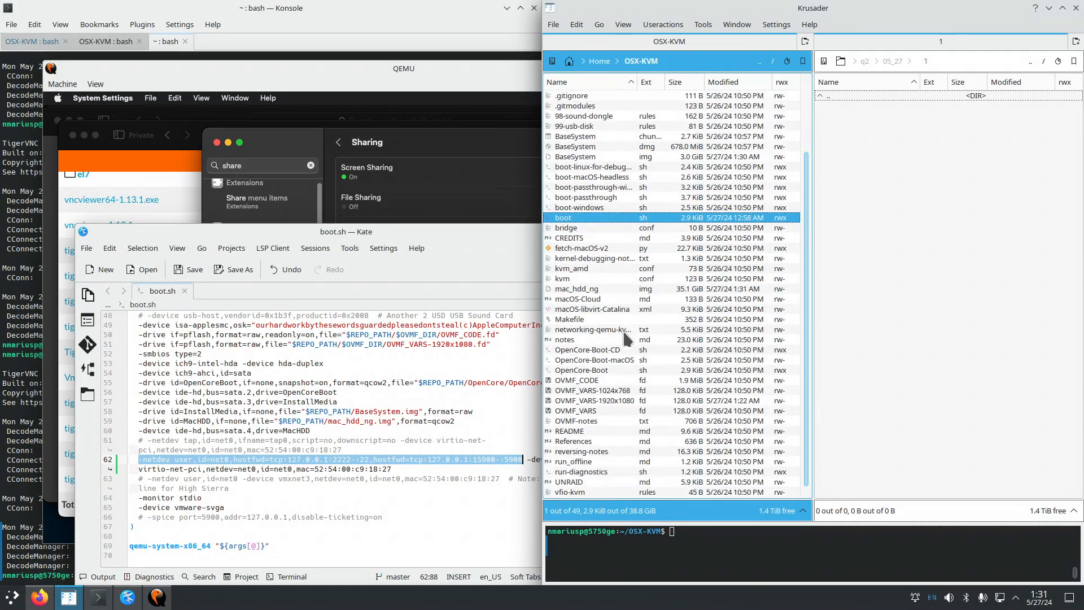
left_click(587, 370)
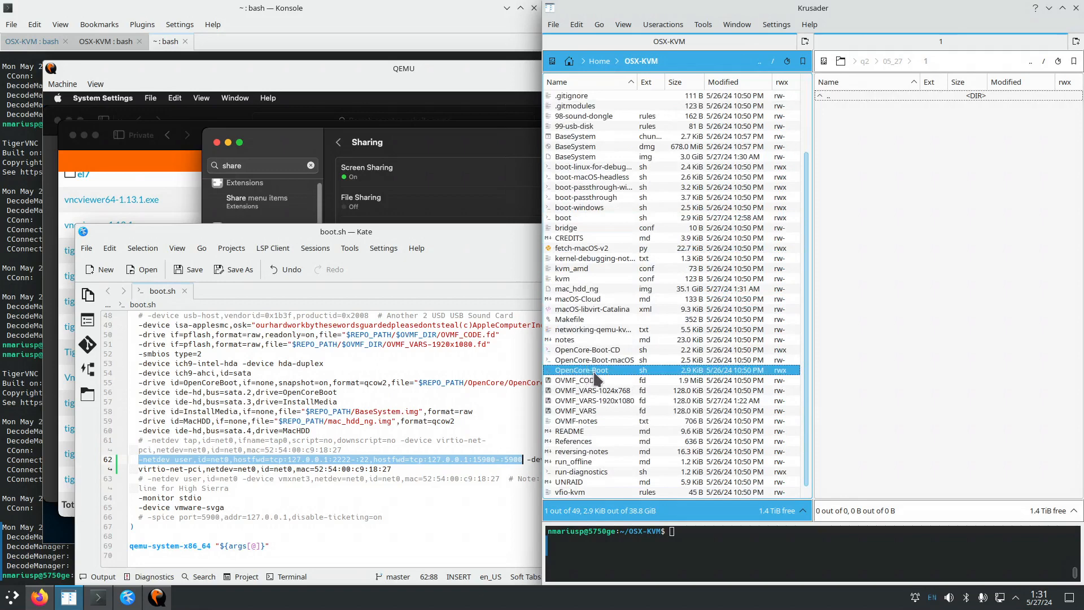
left_click(587, 220)
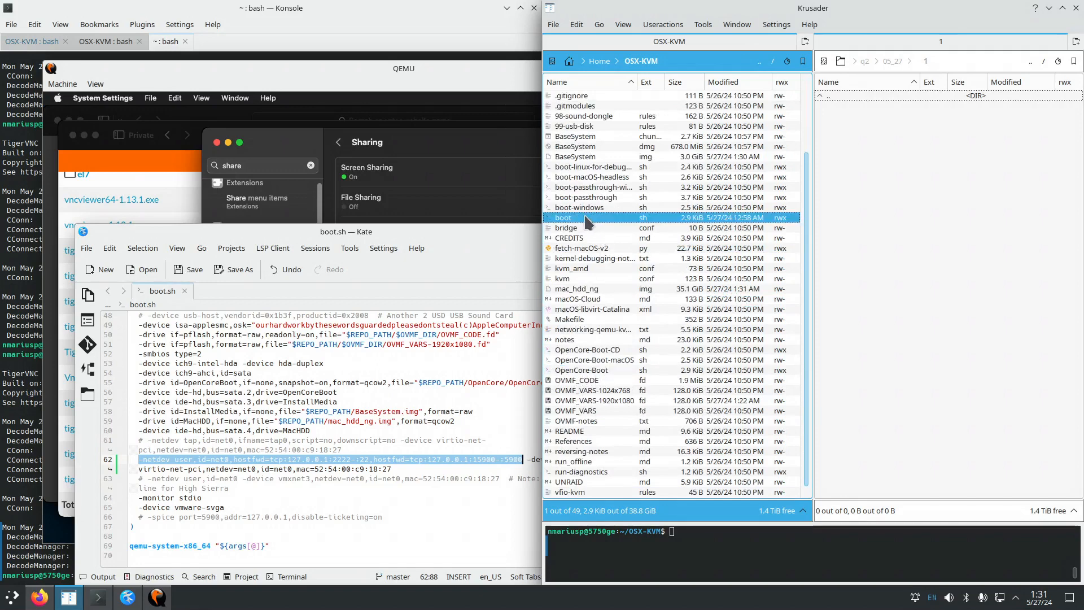
left_click(605, 372, "ctrl")
right_click(604, 373)
mouse_move(647, 309)
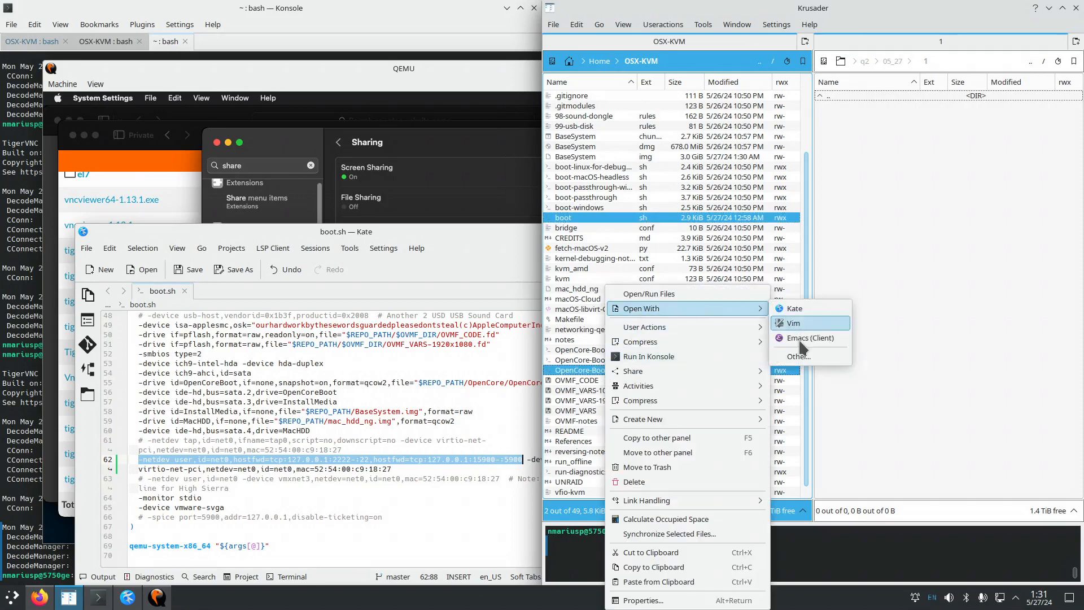
left_click(805, 360)
type("meld")
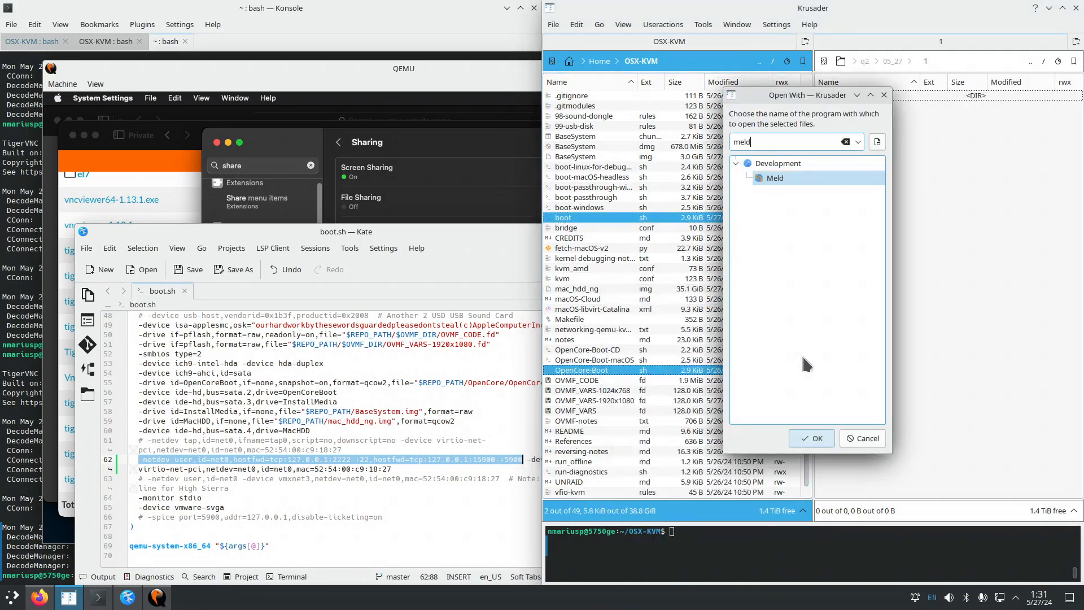
key("Return")
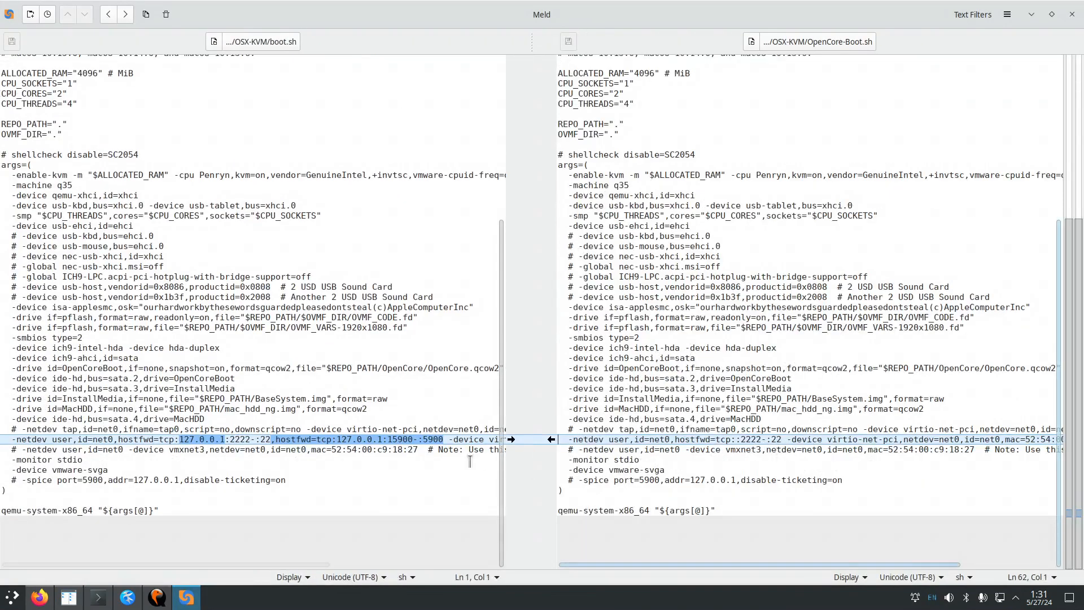
double_click(265, 439)
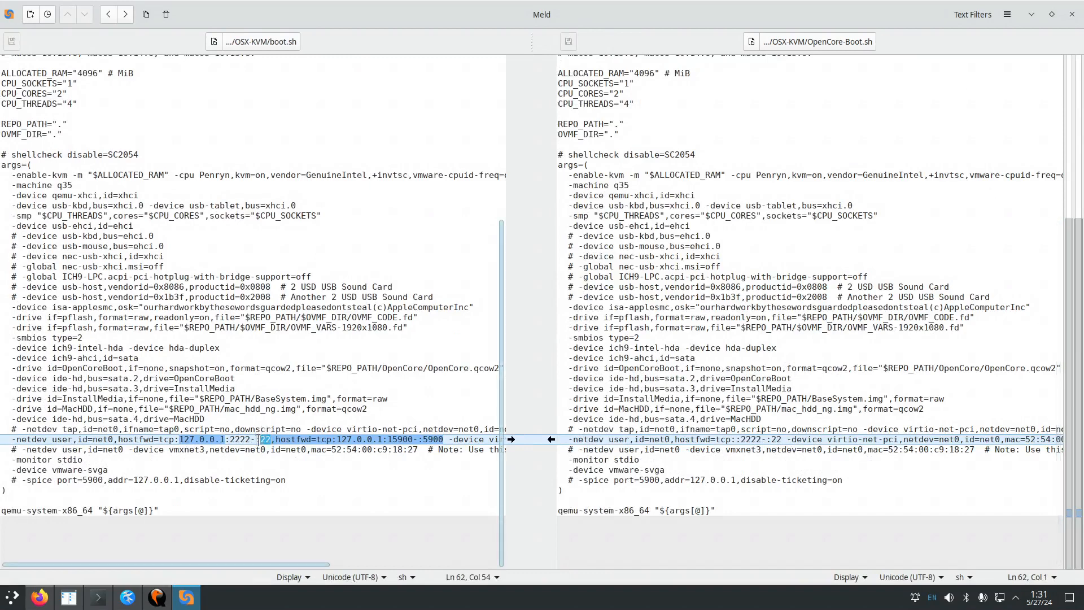
left_click_drag(228, 439, 249, 437)
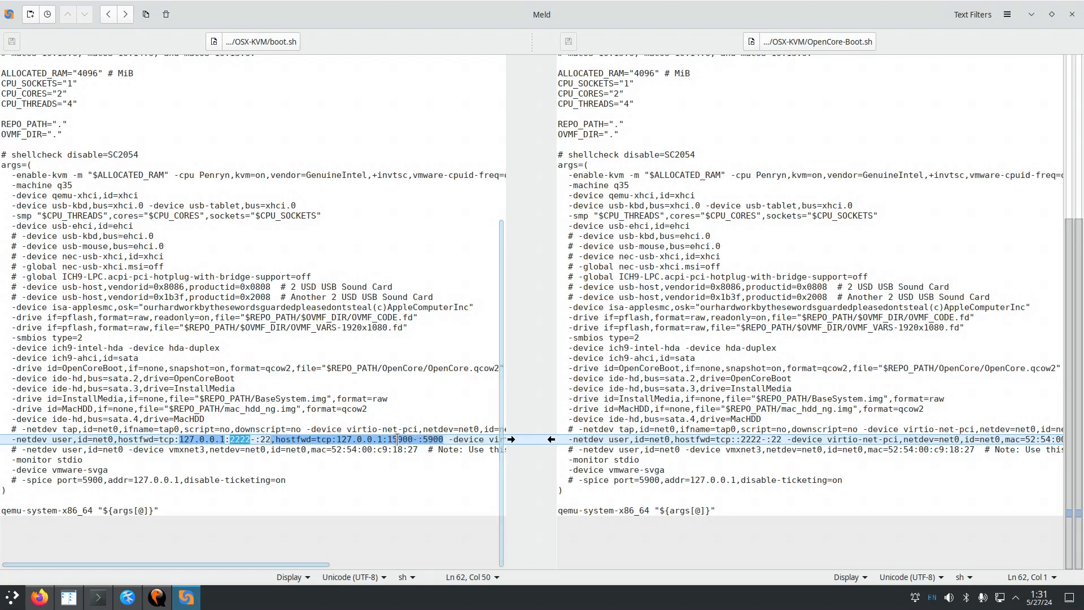
double_click(427, 439)
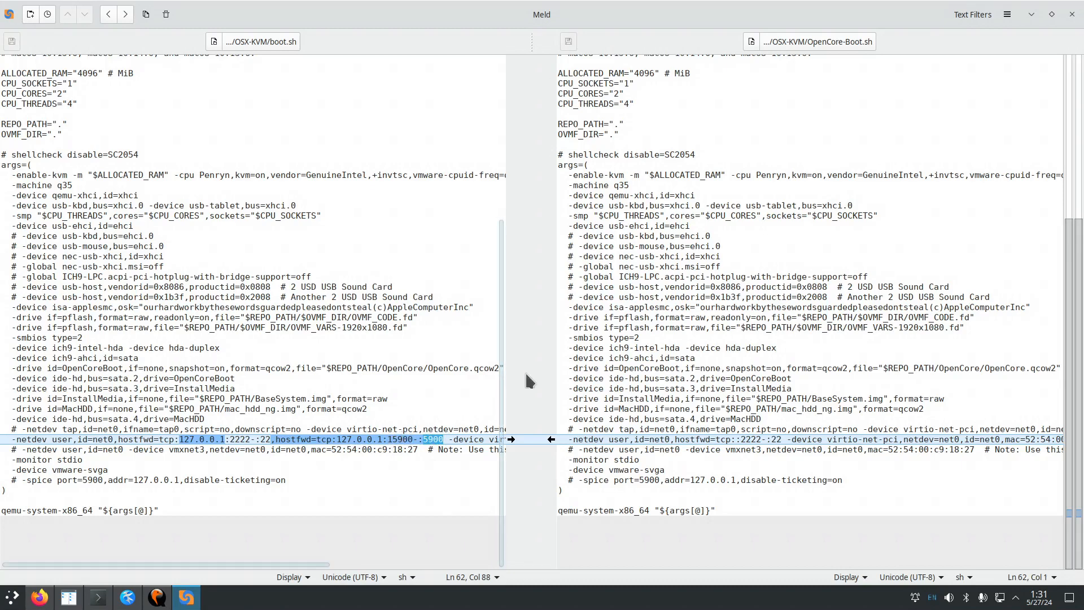
Close Meld and bring Konsole, showing the earlier vncviewer 127.0.0.1:15900 sessions, to the front.
left_click(1073, 14)
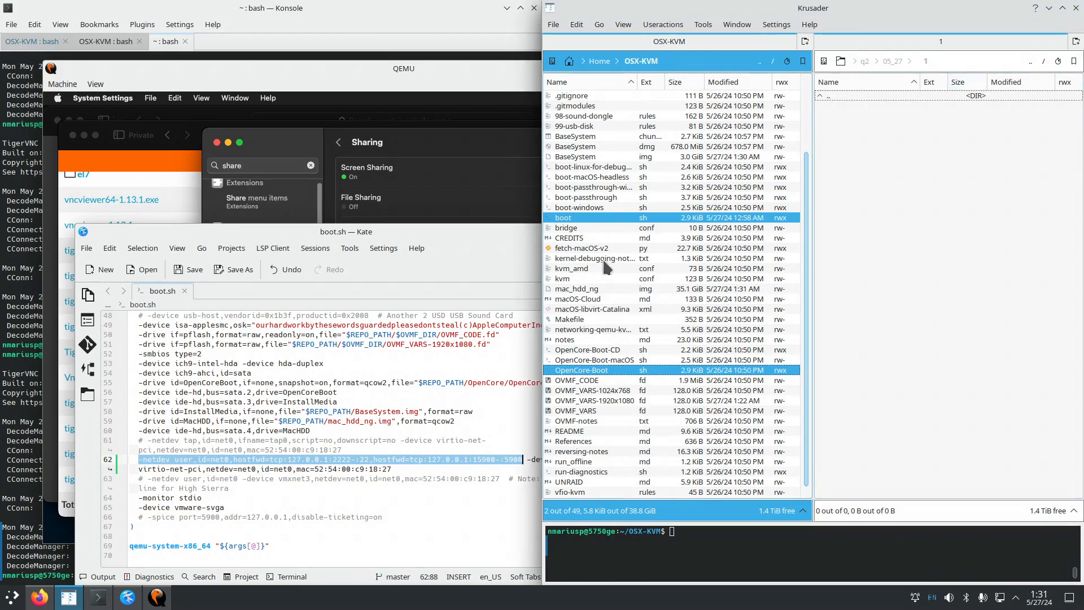
left_click(419, 75)
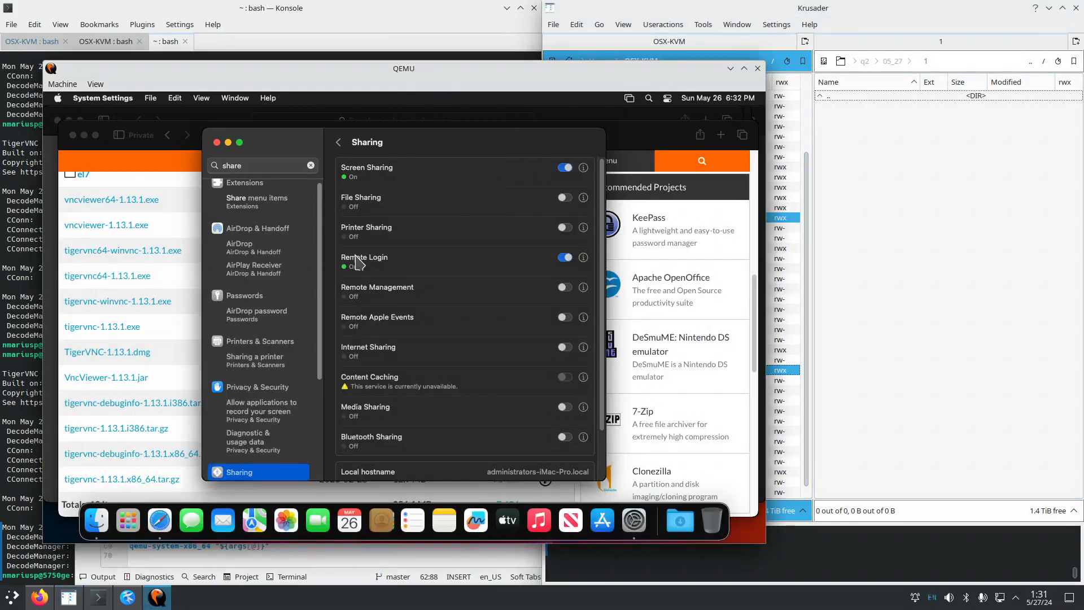
left_click(24, 378)
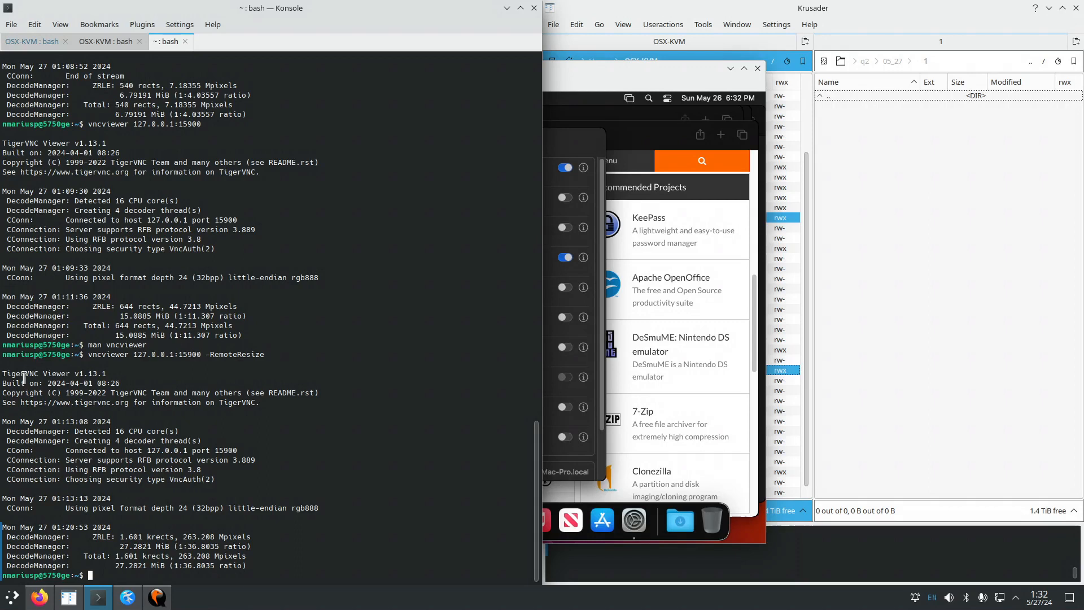
Run apt search tigervnc and copy the tigervnc-viewer package name.
type("apt search ")
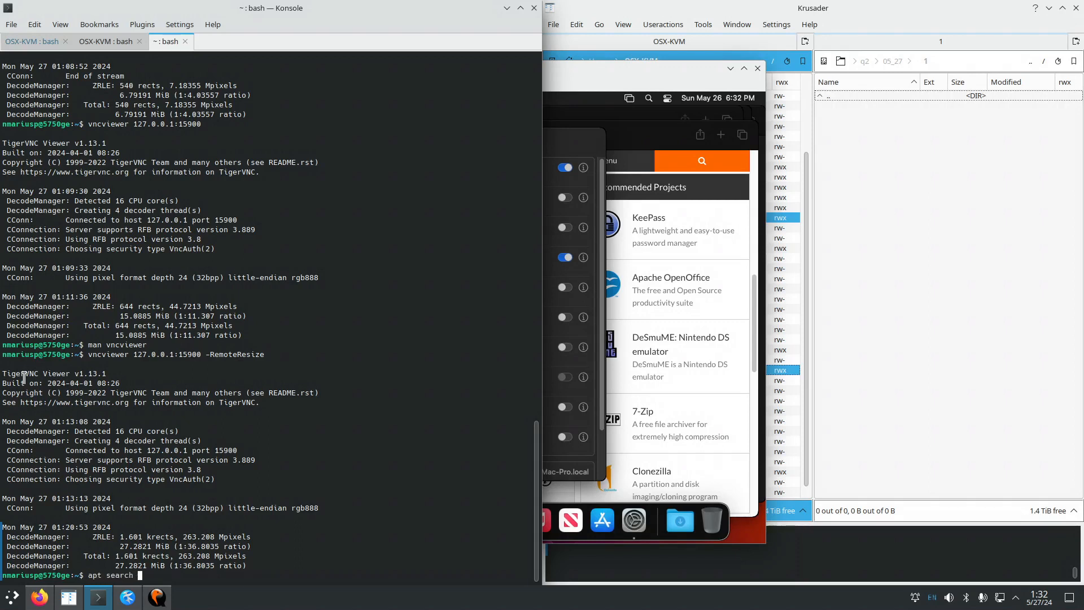
type("tigervnc")
key("Return")
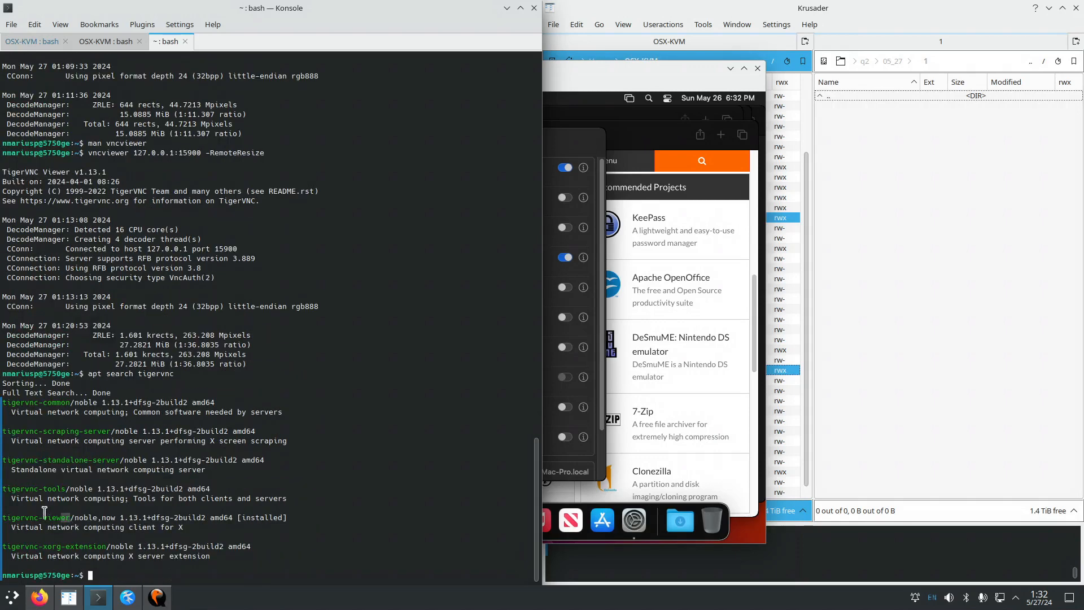
left_click_drag(70, 517, 5, 512)
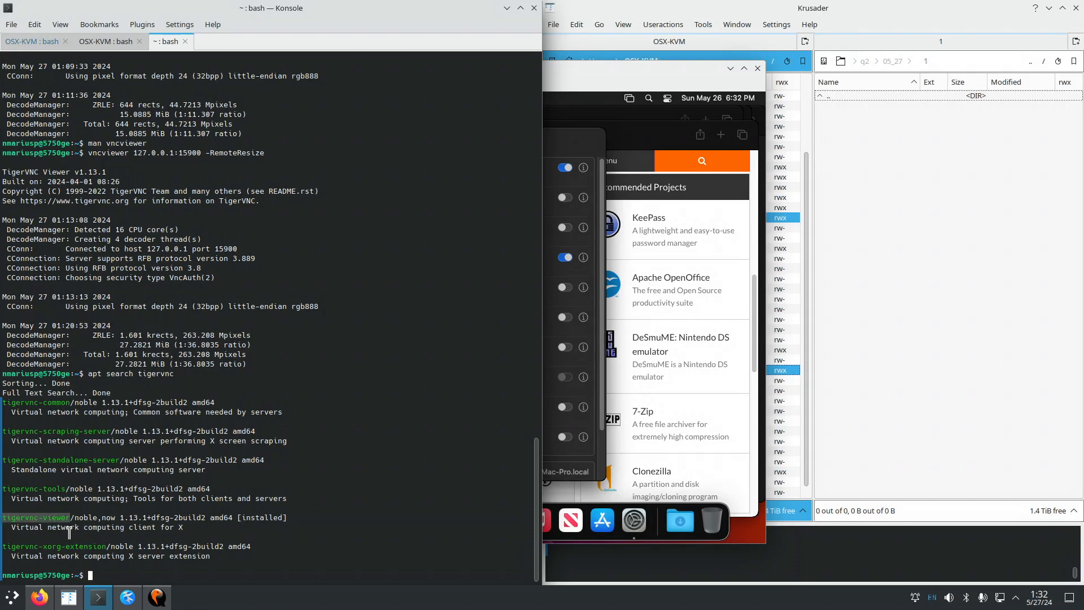
right_click(50, 517)
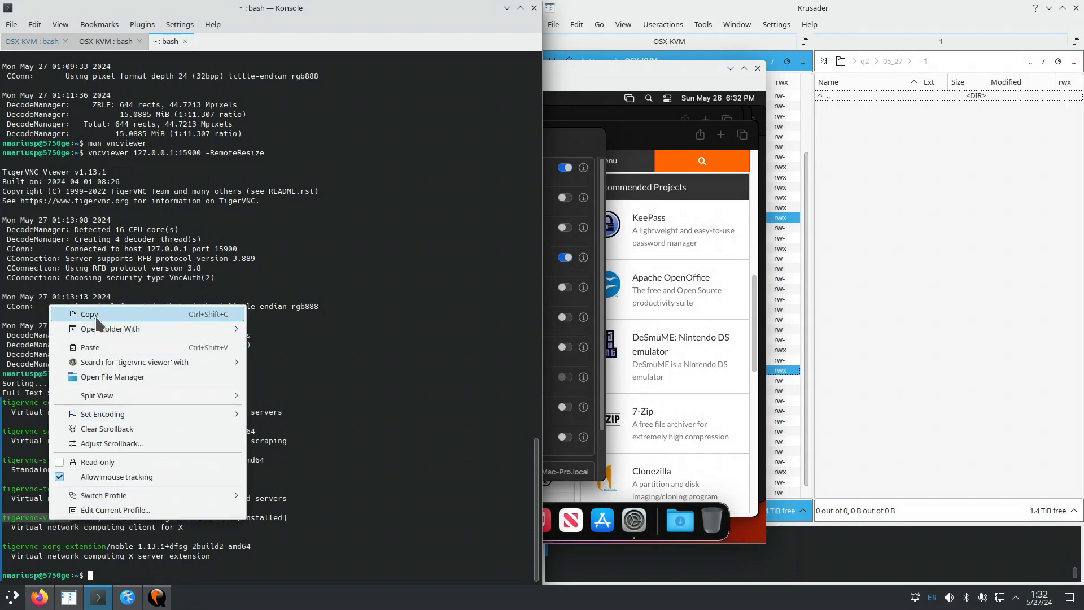
left_click(56, 314)
Run sudo apt install tigervnc-viewer, confirming 1.13.1 is already installed, then open man vncviewer.
left_click(118, 571)
key("ctrl+plus")
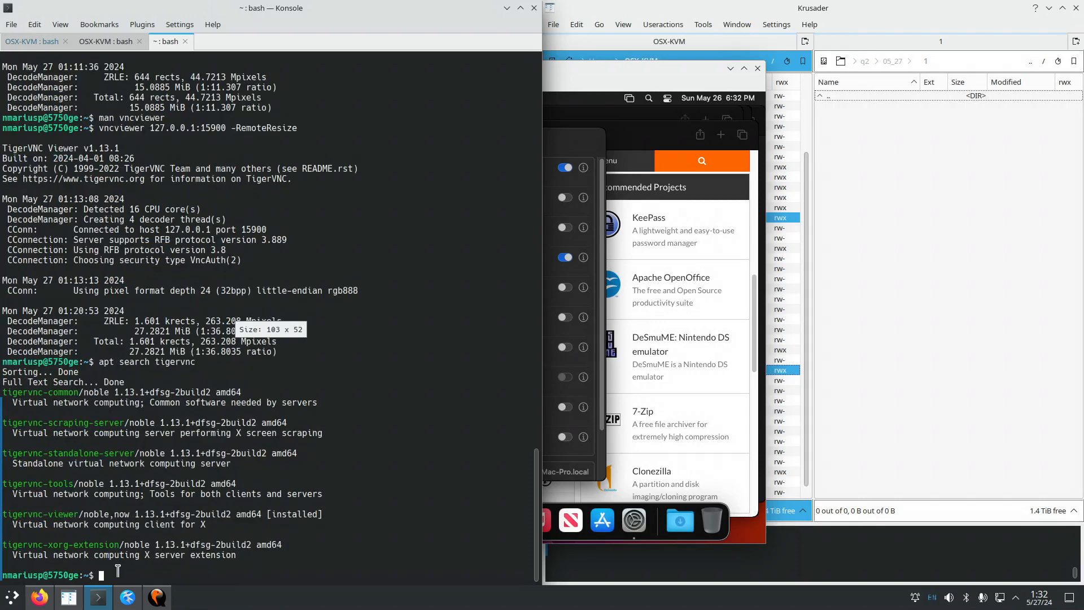
type("sudo ")
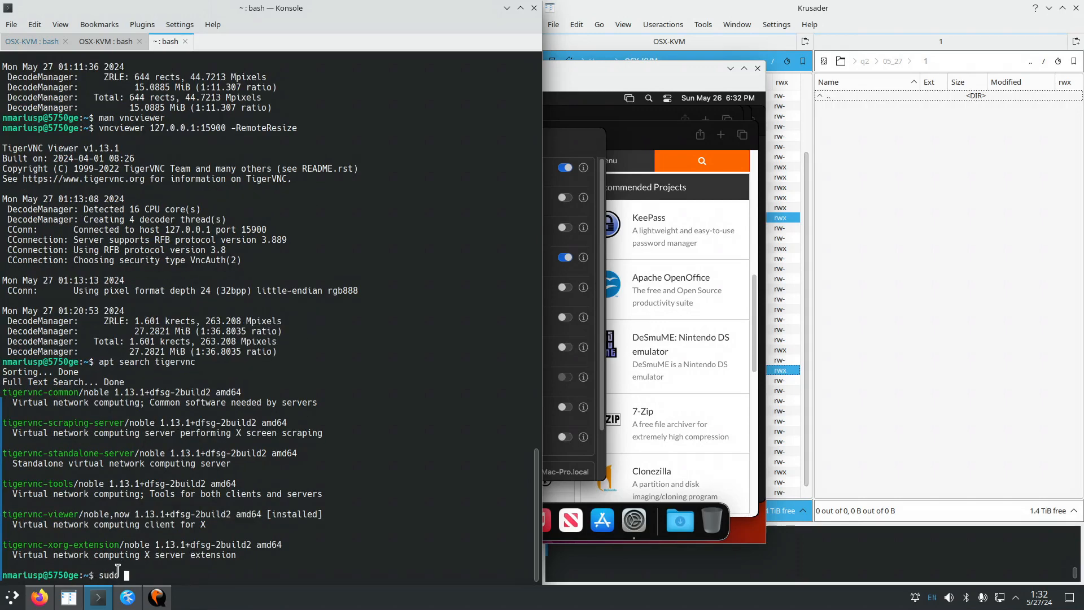
type("apt install")
key("ctrl+shift+v")
key("Return")
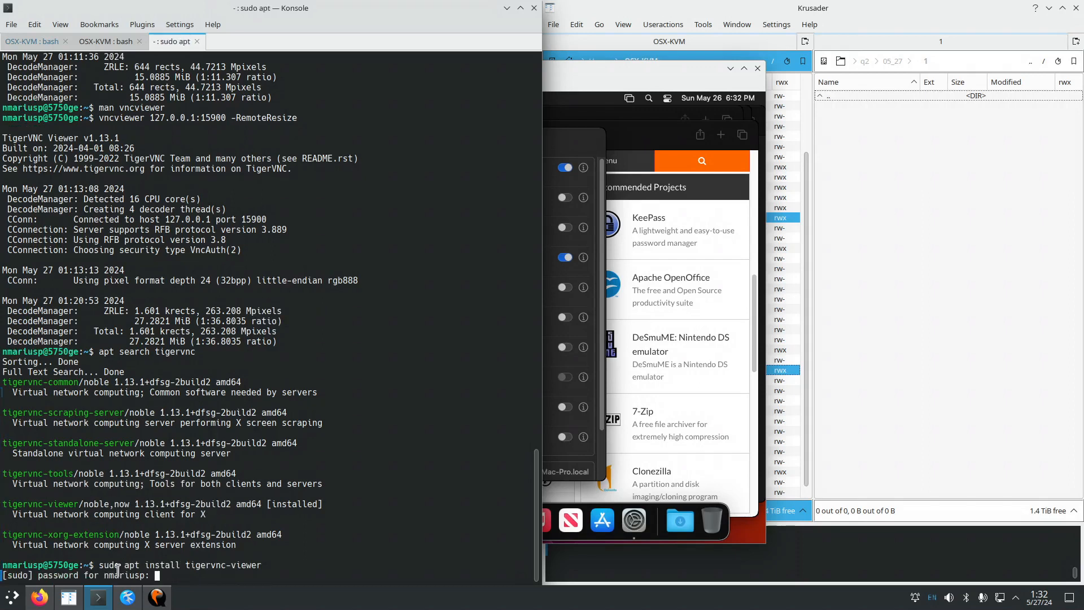
key("Return")
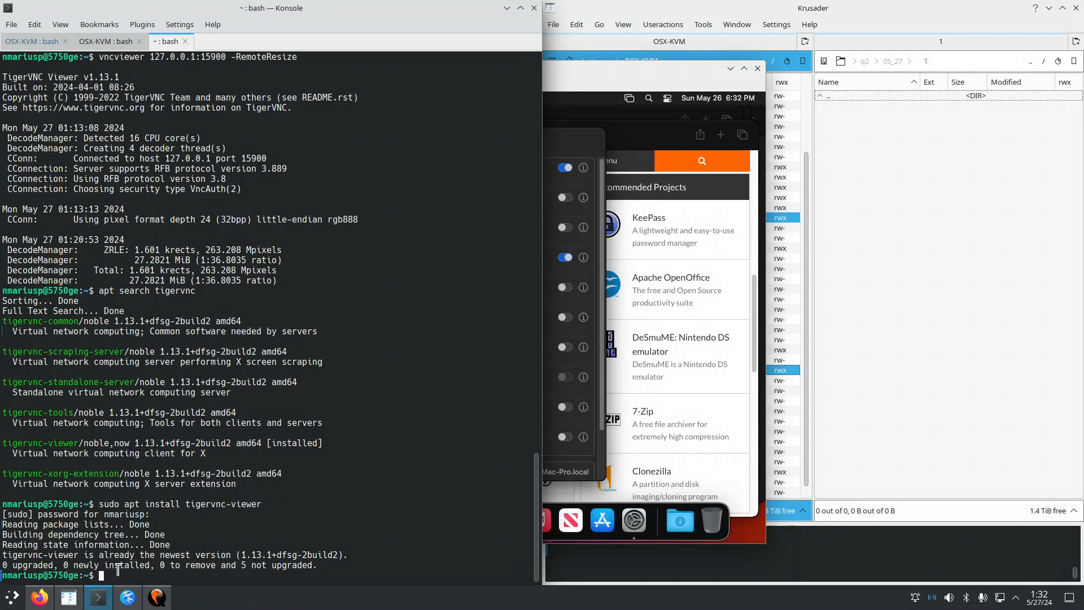
type("man vncviewer")
key("Return")
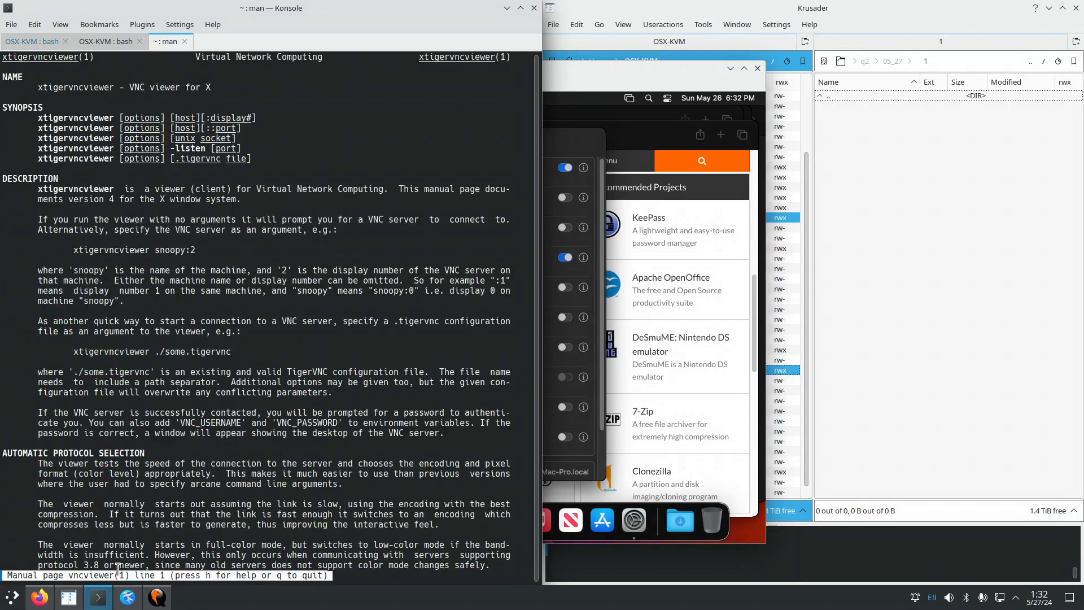
Read the vncviewer man page's host/port synopsis and options, quit, and recall the vncviewer 127.0.0.1:15900 -RemoteResize command.
key("Down")
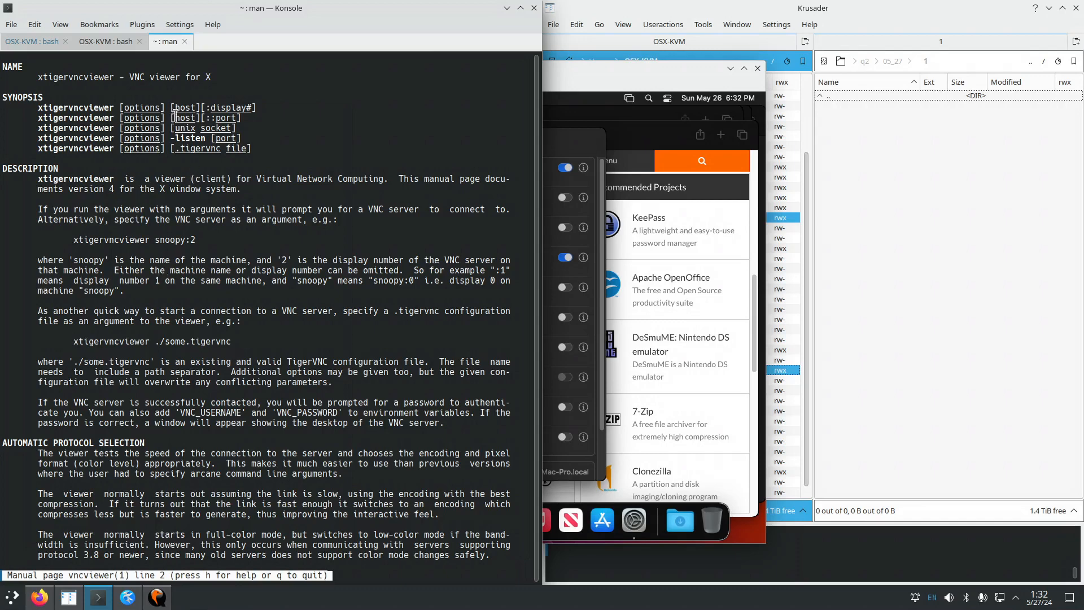
left_click_drag(174, 117, 196, 116)
left_click_drag(215, 118, 234, 113)
scroll(223, 291, "down", 11)
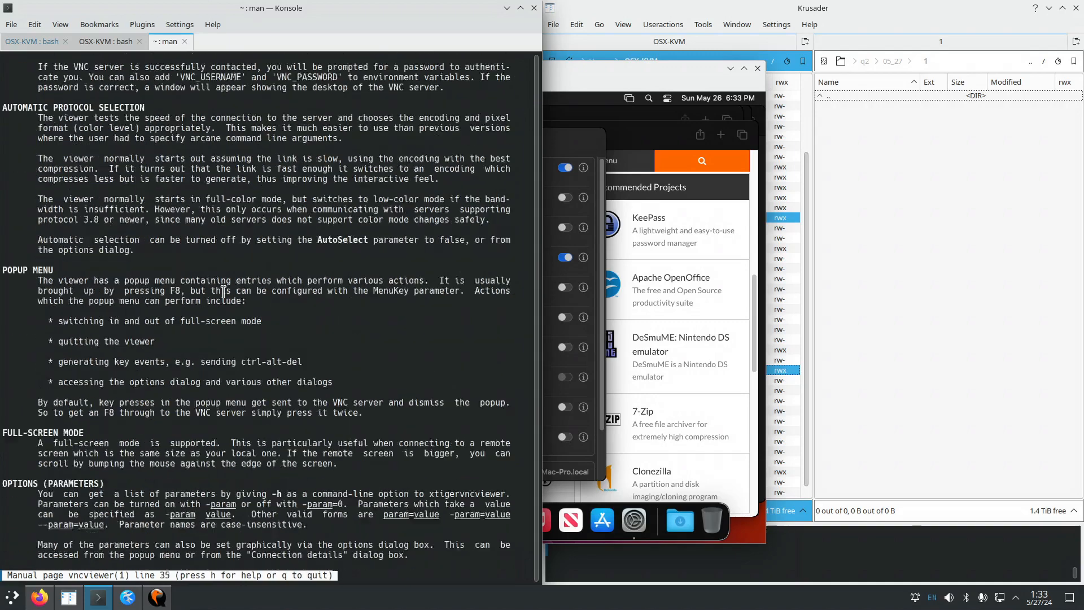
scroll(224, 291, "down", 19)
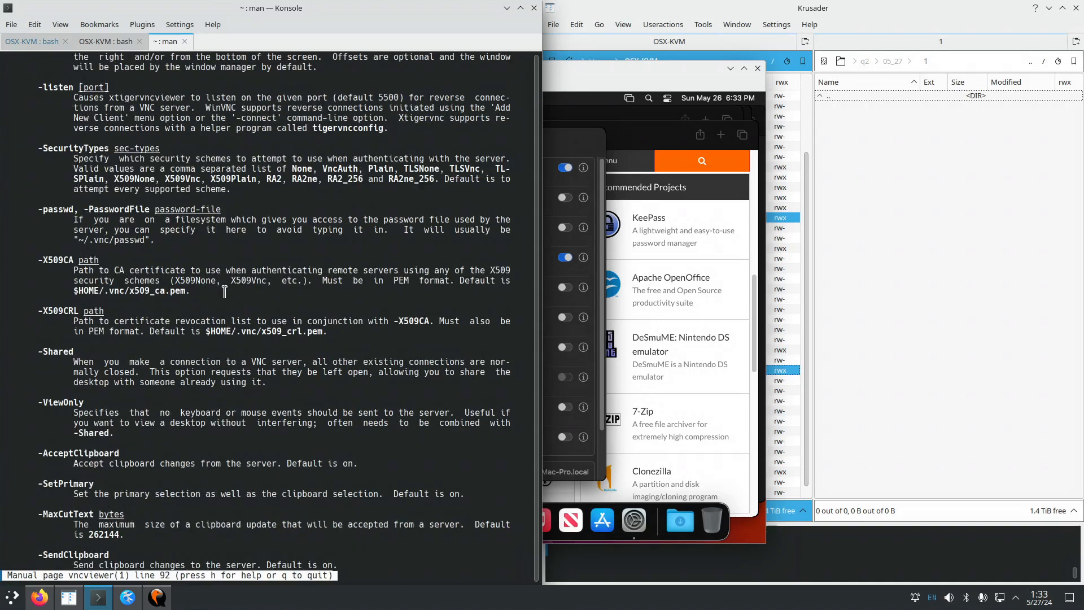
scroll(216, 277, "down", 5)
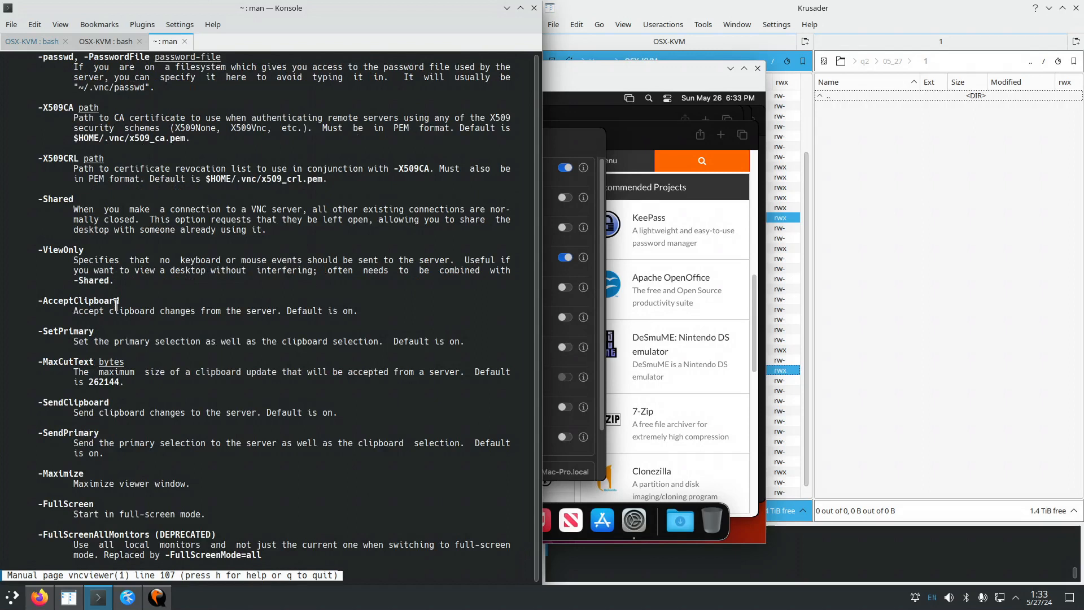
scroll(117, 304, "down", 1)
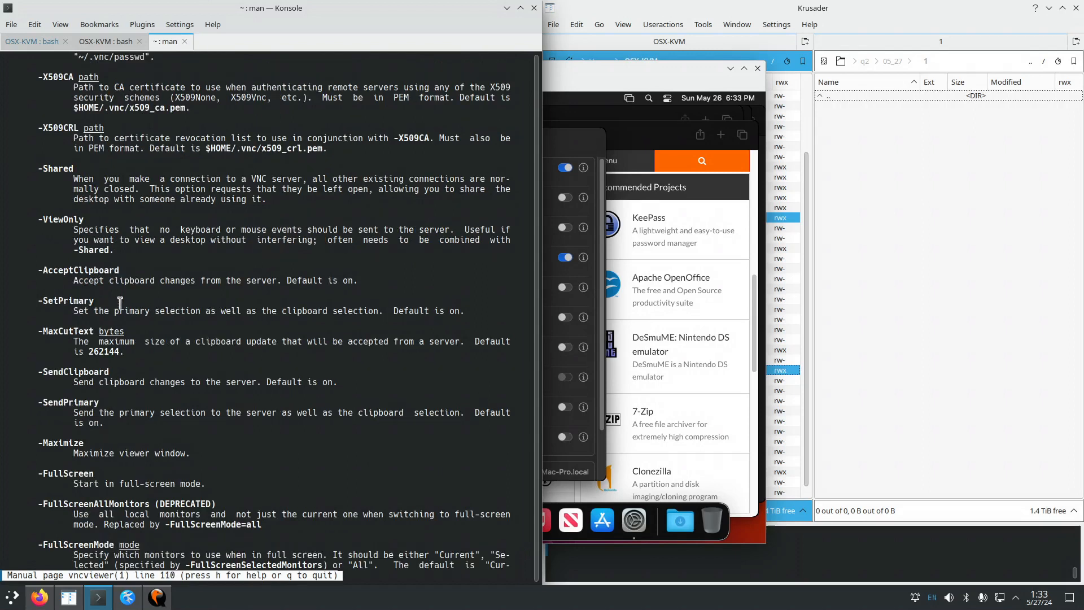
scroll(95, 399, "down", 1)
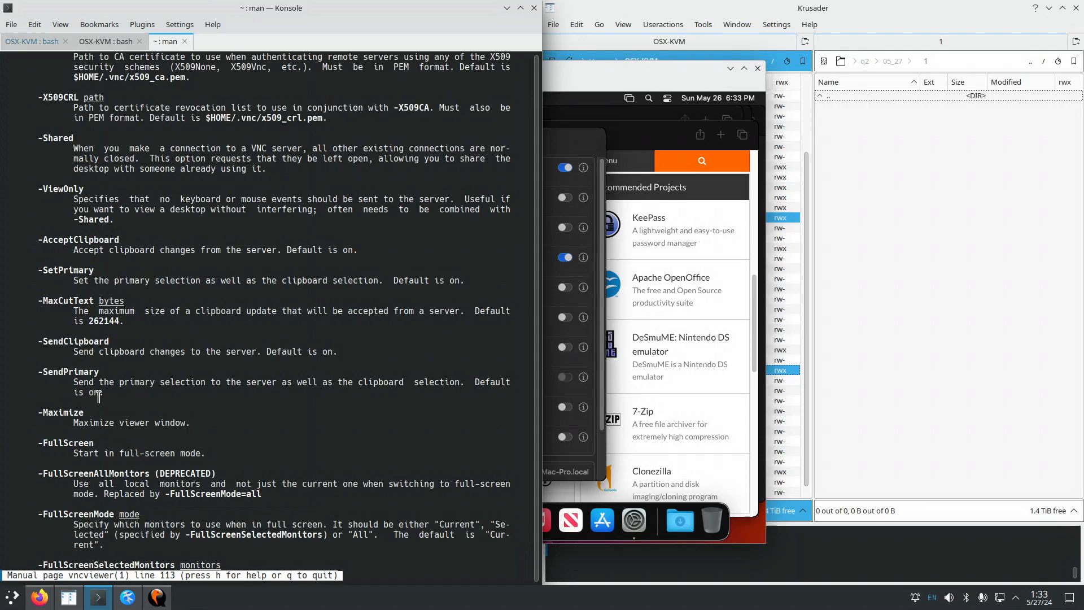
key("q")
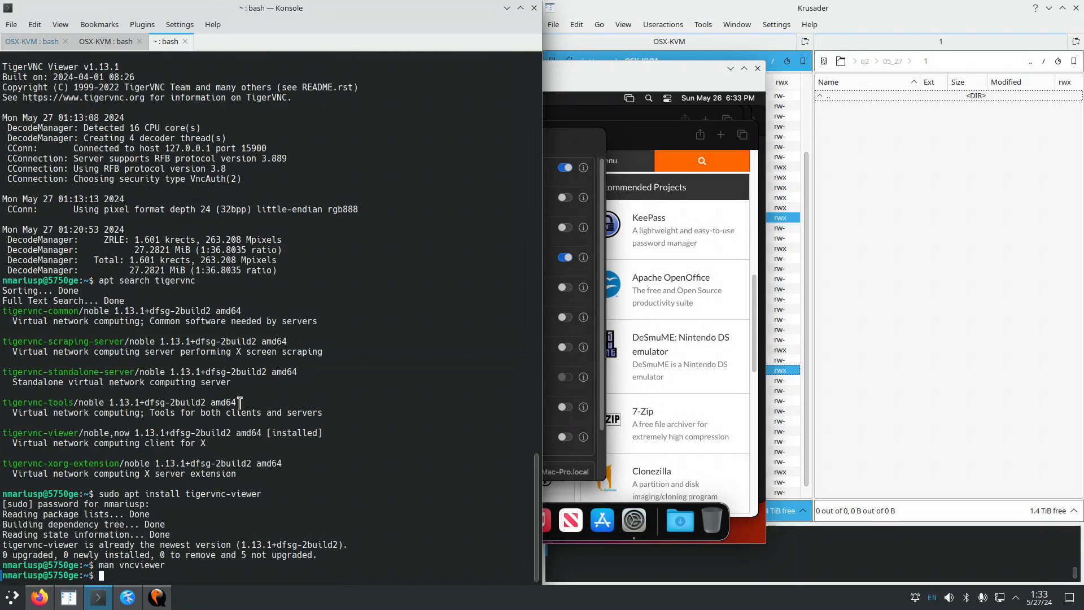
key("Up")
key("Up")
key("Up")
key("Up")
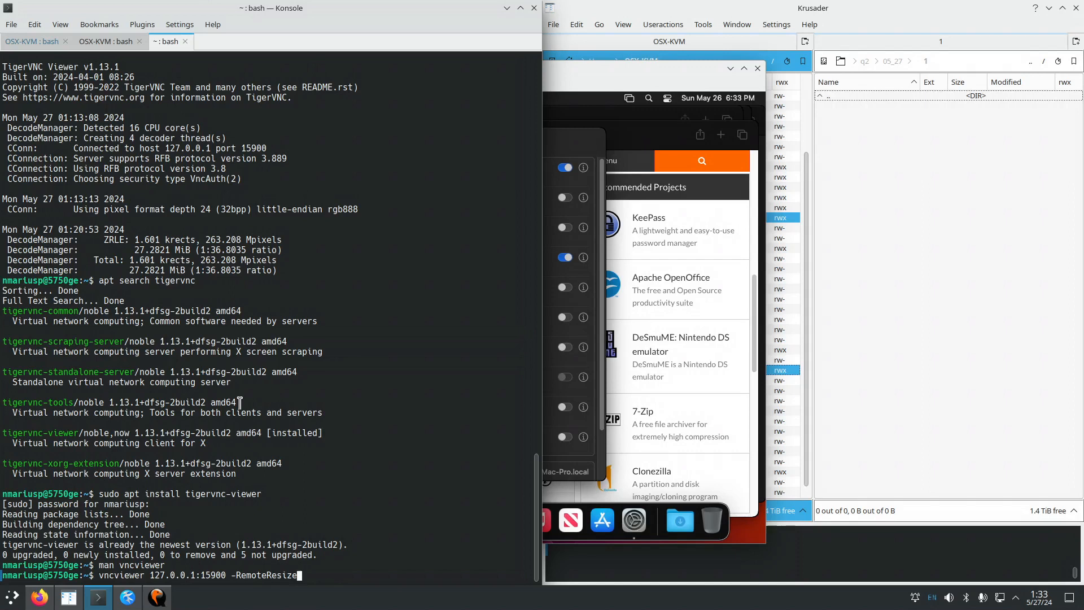
Drop -RemoteResize and run vncviewer to 127.0.0.1:15900, submitting the VNC password.
key("BackSpace")
key("BackSpace")
key("BackSpace")
key("BackSpace")
key("BackSpace")
key("BackSpace")
key("BackSpace")
key("BackSpace")
key("BackSpace")
key("BackSpace")
key("BackSpace")
key("BackSpace")
key("BackSpace")
key("BackSpace")
key("Return")
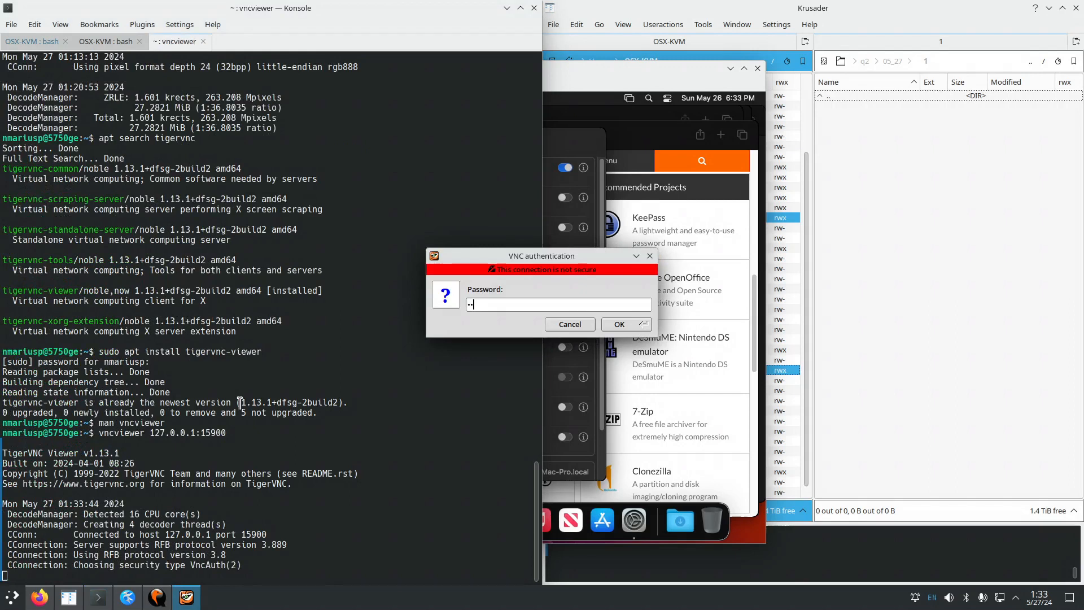
key("Return")
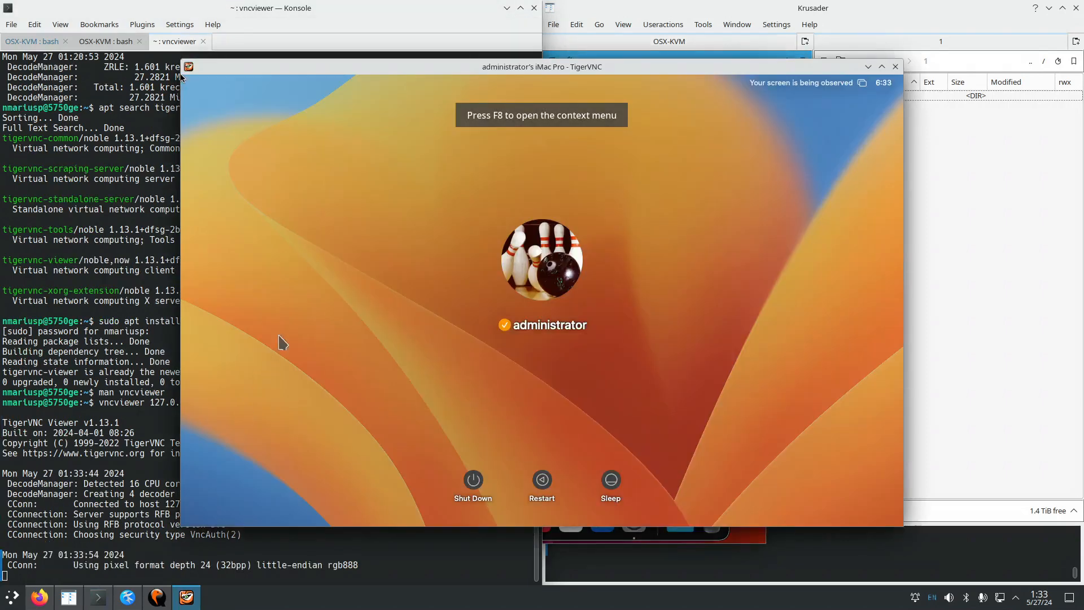
Reposition the TigerVNC window and log in to the macOS account with its password.
left_click_drag(533, 67, 658, 136)
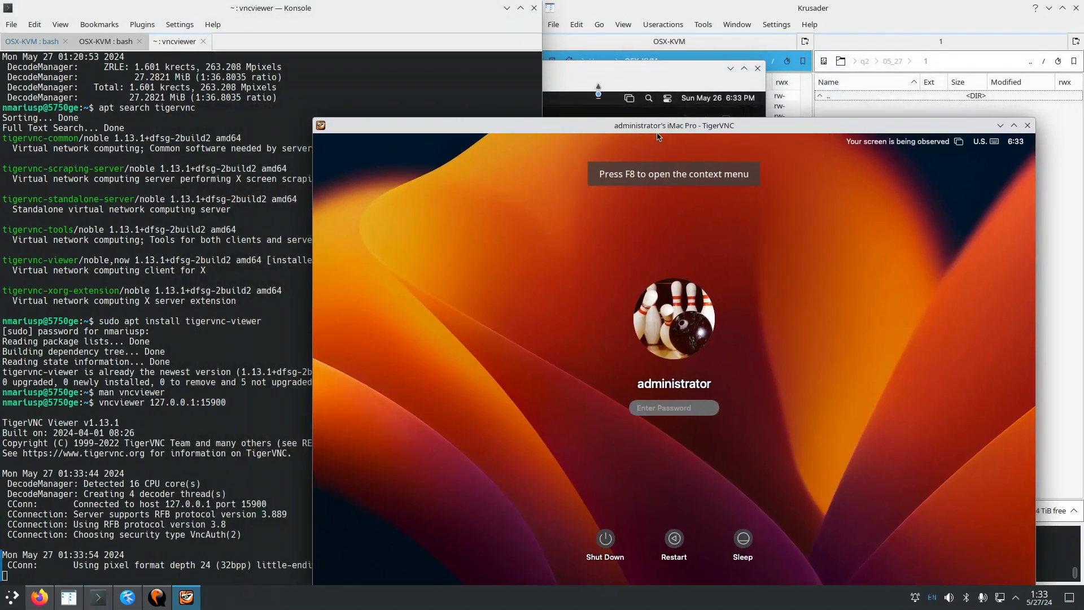
left_click_drag(599, 69, 570, 89)
left_click(659, 139)
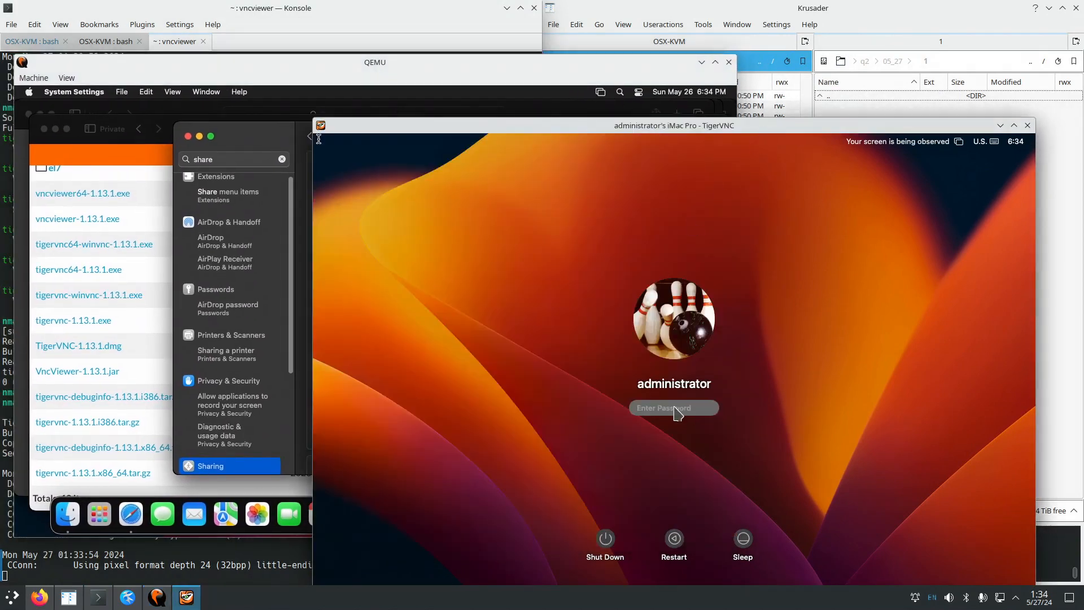
type("a")
key("Return")
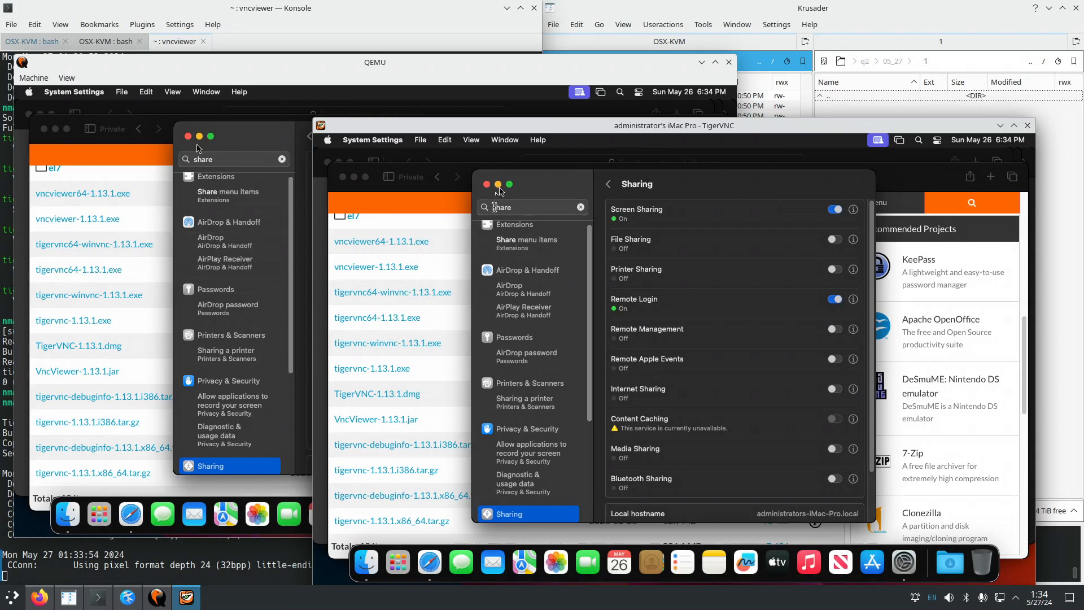
Move and enlarge the TigerVNC window, and bring the remote Safari in front of the Sharing settings.
left_click_drag(512, 127, 400, 71)
left_click_drag(924, 530, 969, 556)
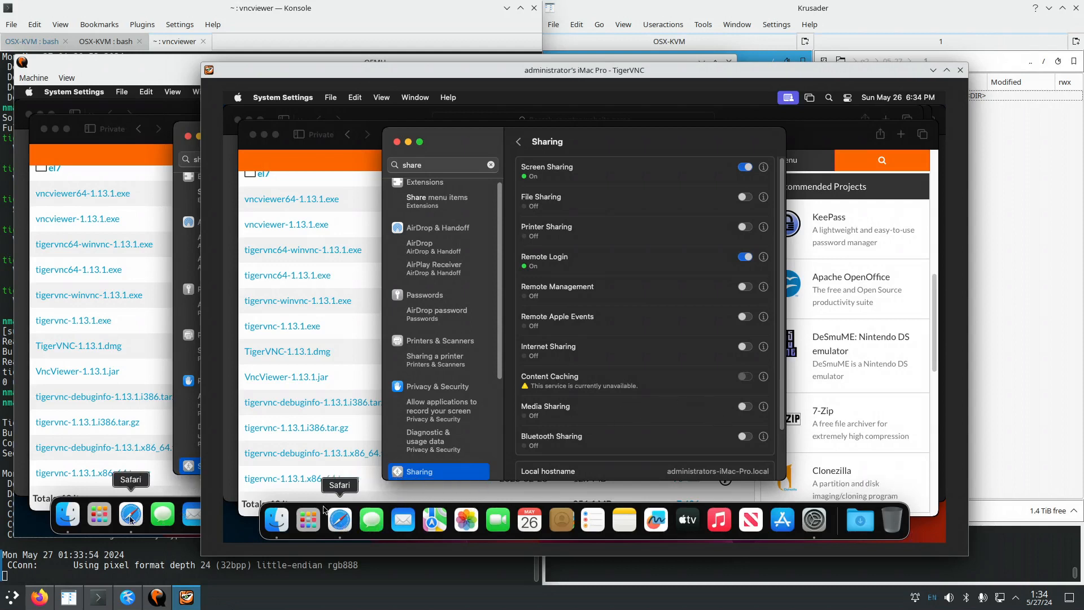
left_click(247, 505)
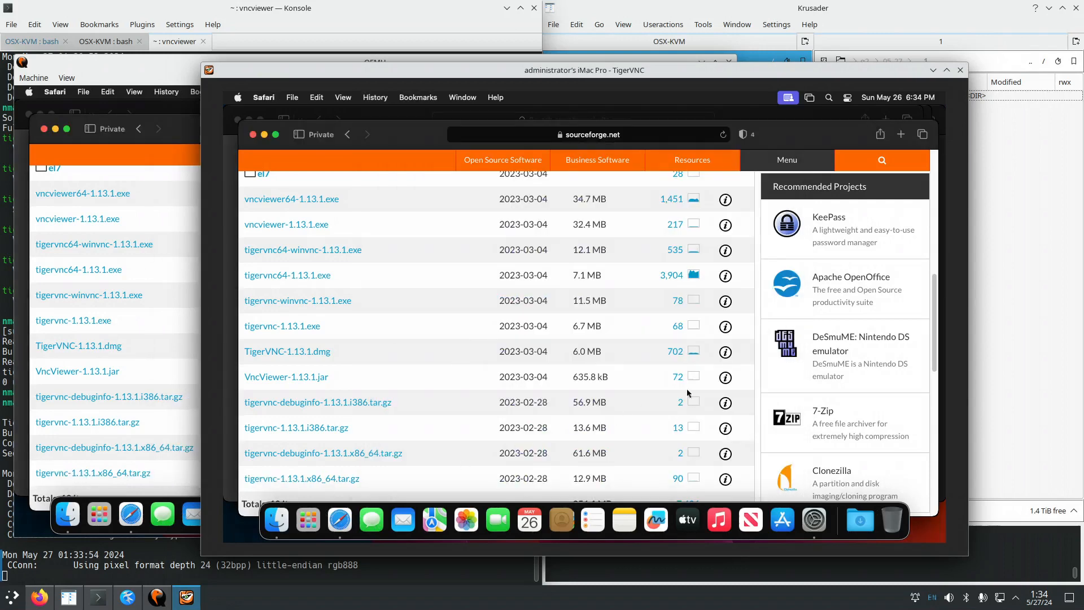
Copy part of the VncViewer-1.13.1.jar row's date from the SourceForge file list.
mouse_move(848, 378)
left_mouse_down()
mouse_move(819, 367)
mouse_move(834, 367)
left_mouse_up()
right_click(836, 367)
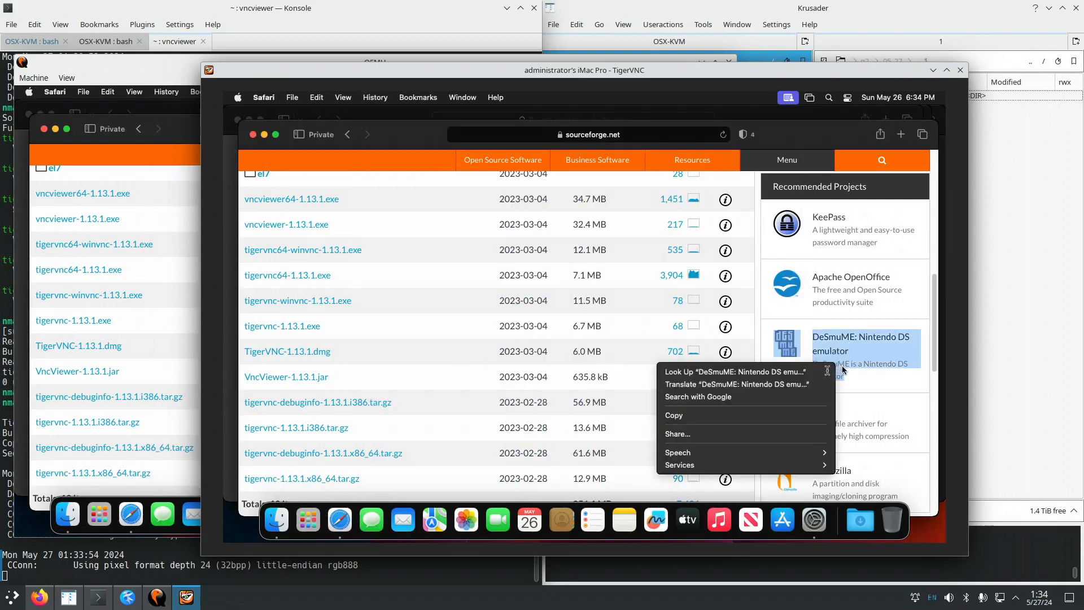
left_click(883, 382)
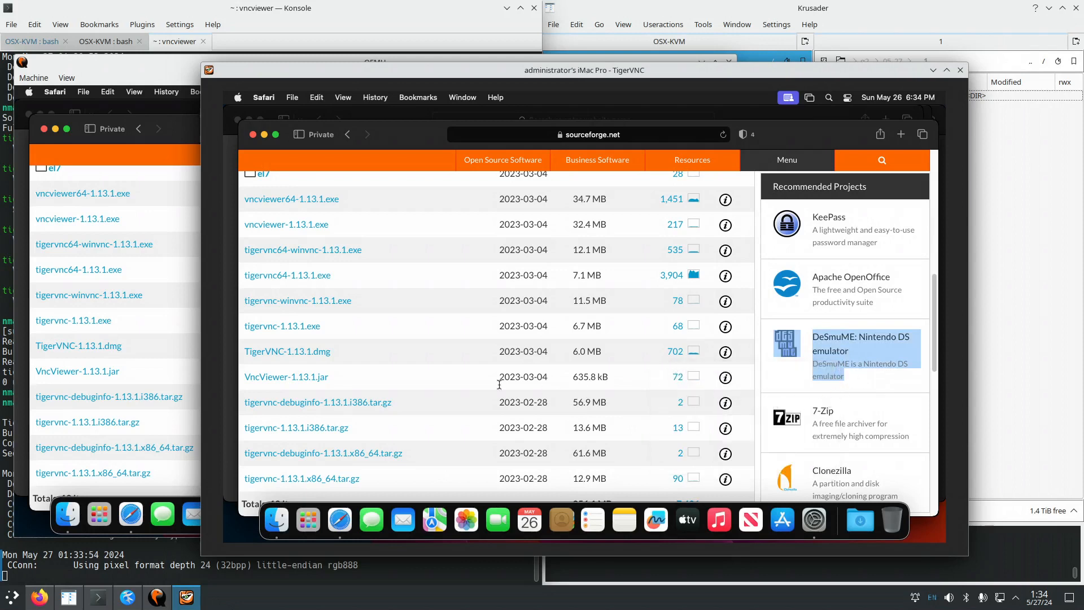
left_click_drag(550, 376, 506, 377)
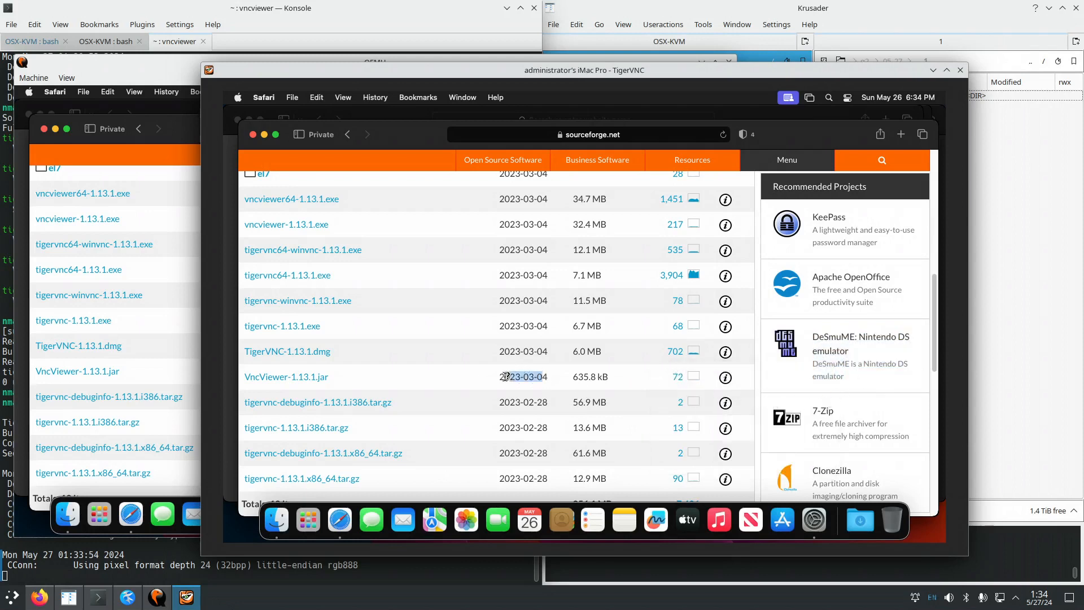
right_click(518, 373)
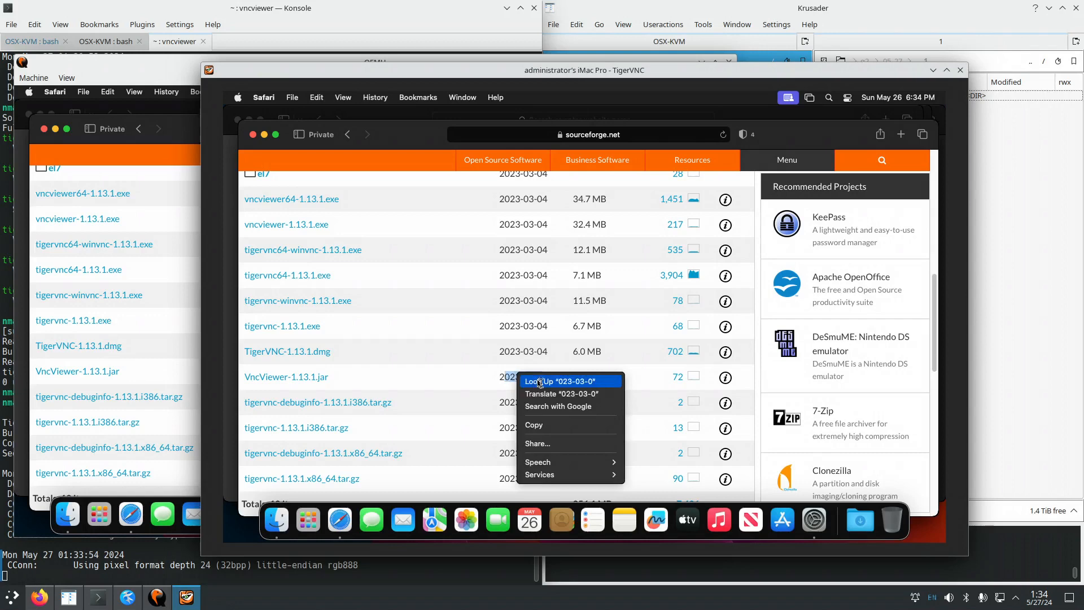
left_click(541, 423)
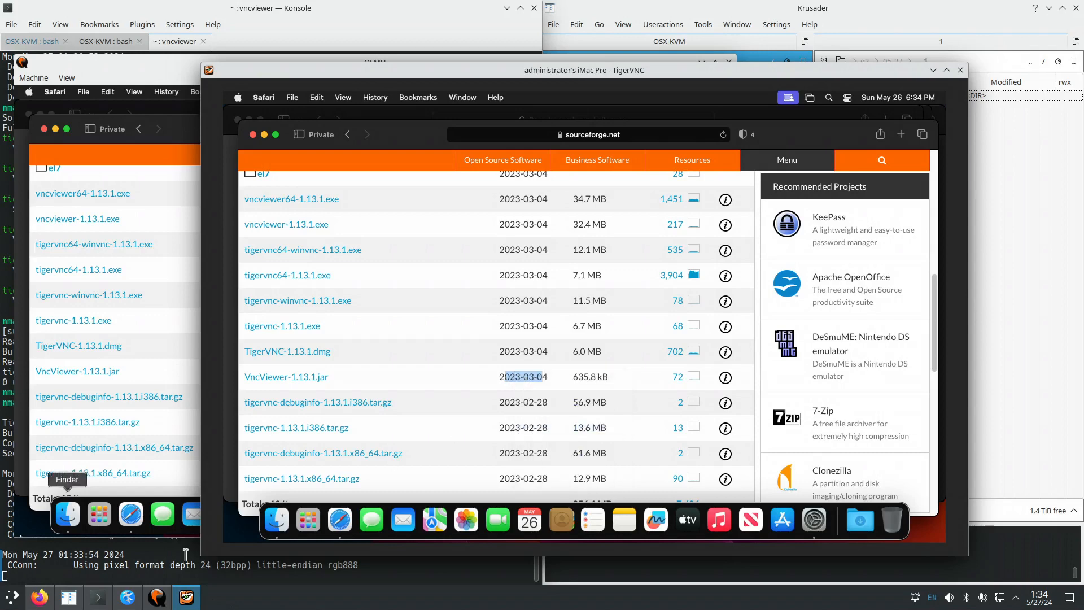
left_click(129, 598)
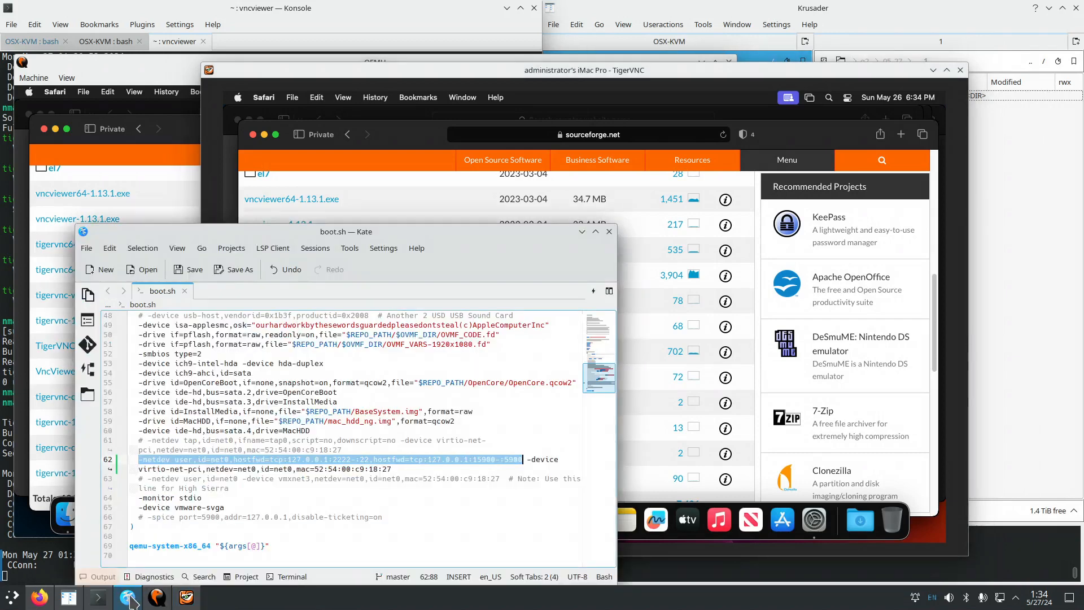
Paste tigervnc-viewer into a new Kate document, then bring up the remote Mac's System Settings.
left_click(97, 269)
right_click(176, 316)
left_click(215, 353)
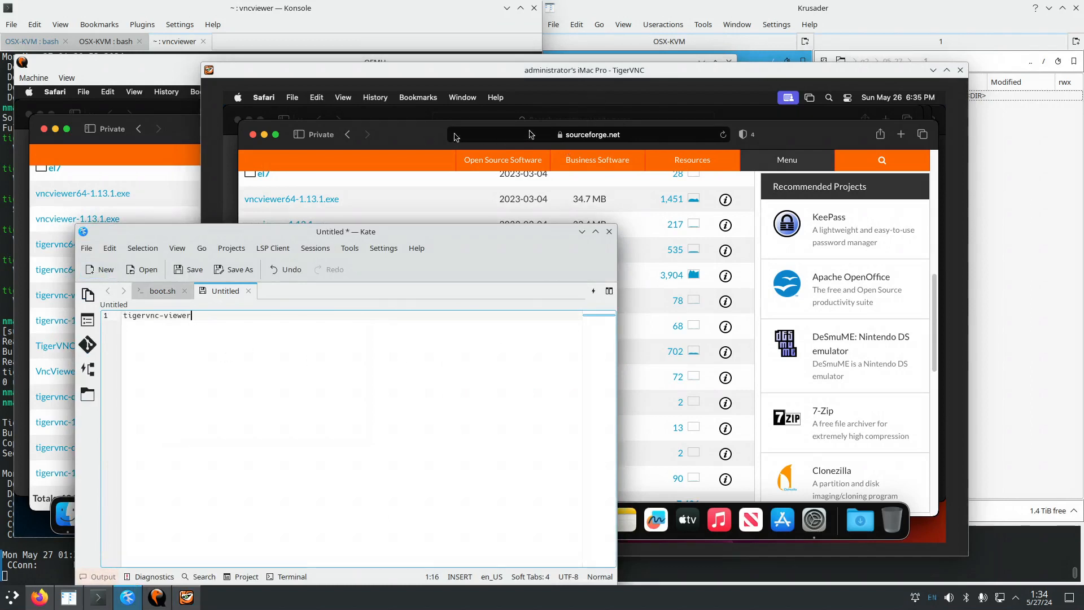
left_click(427, 138)
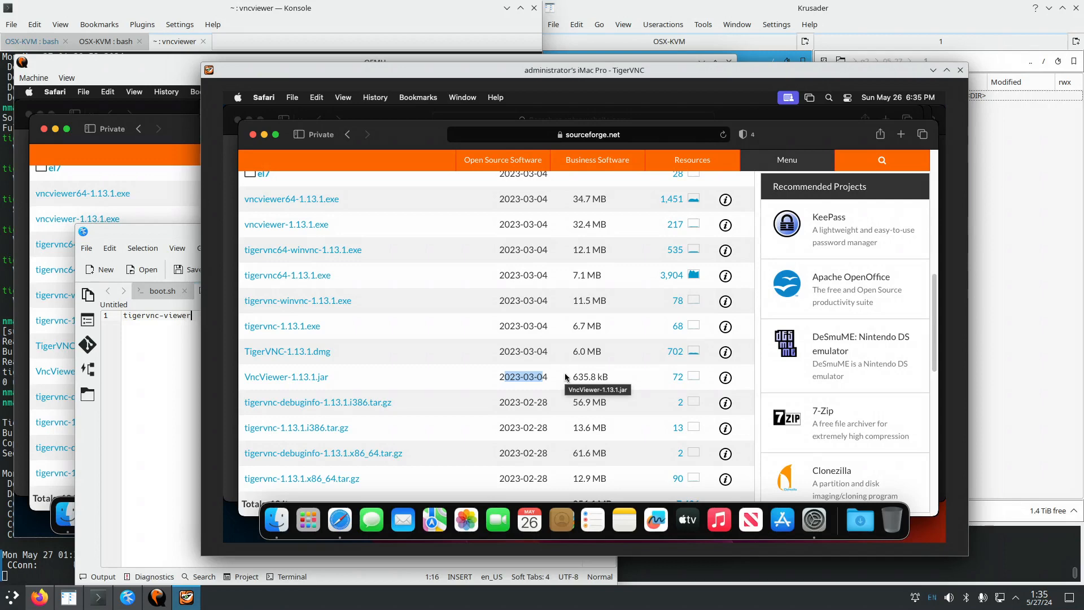
left_click(817, 523)
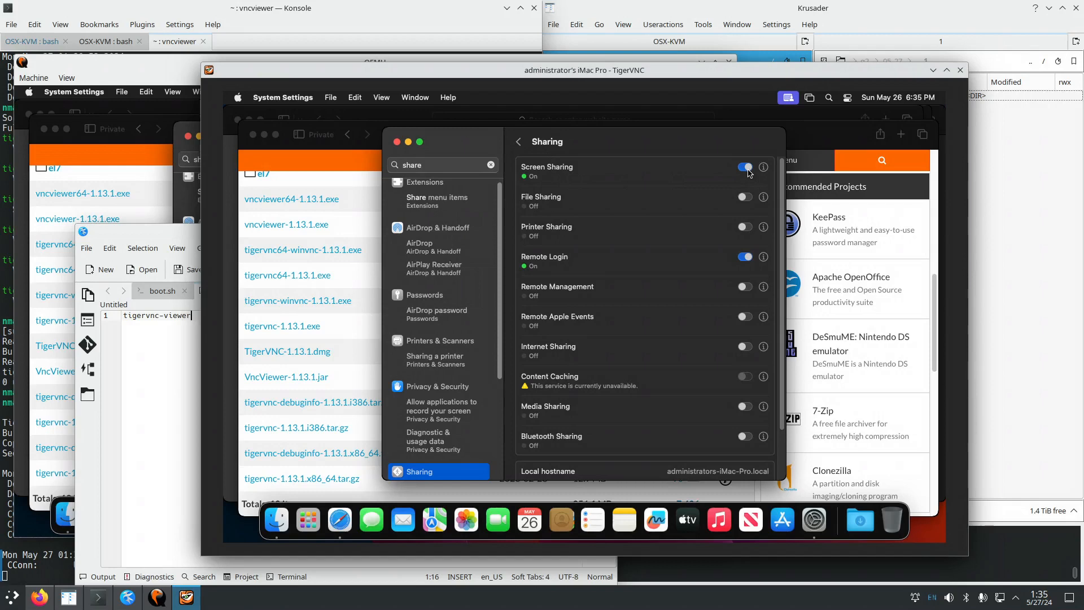
Bring Safari's SourceForge TigerVNC 1.13.1 file list back in front, briefly opening and dismissing the Share menu.
left_click(938, 287)
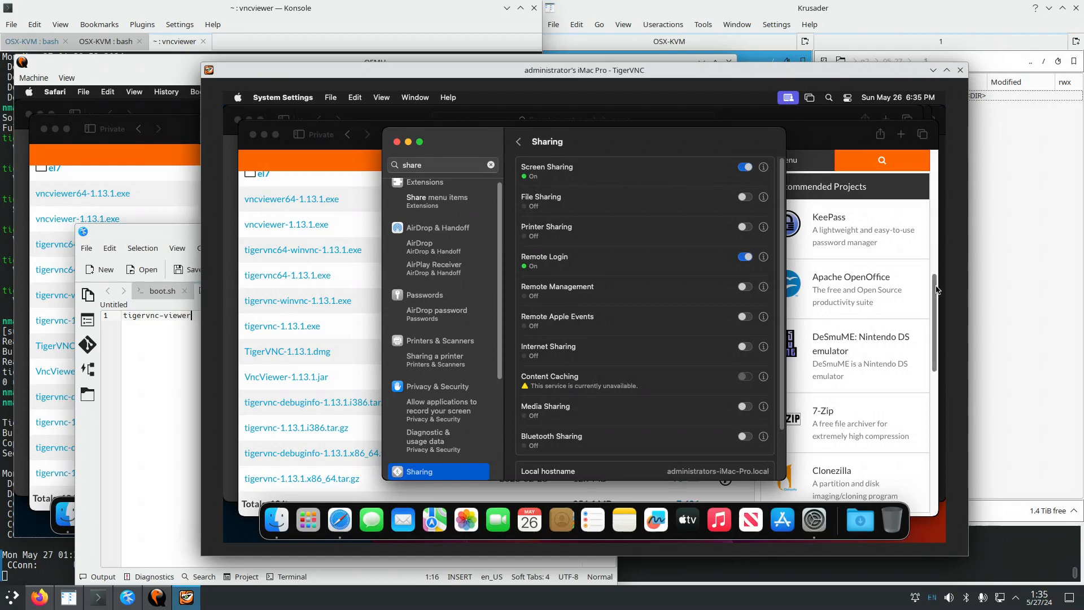
left_click_drag(545, 376, 505, 376)
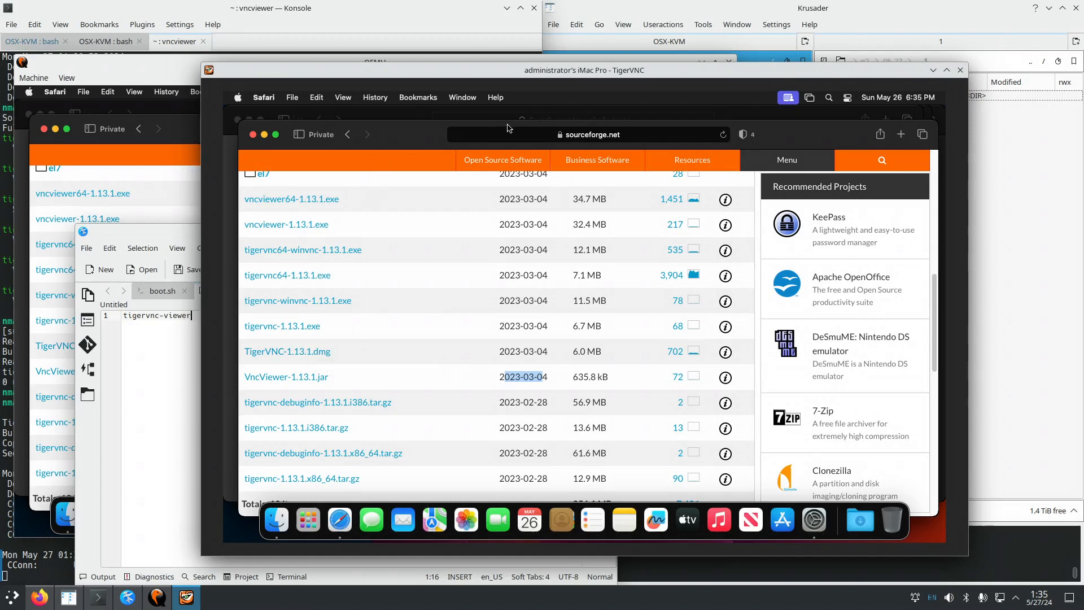
left_click(882, 137)
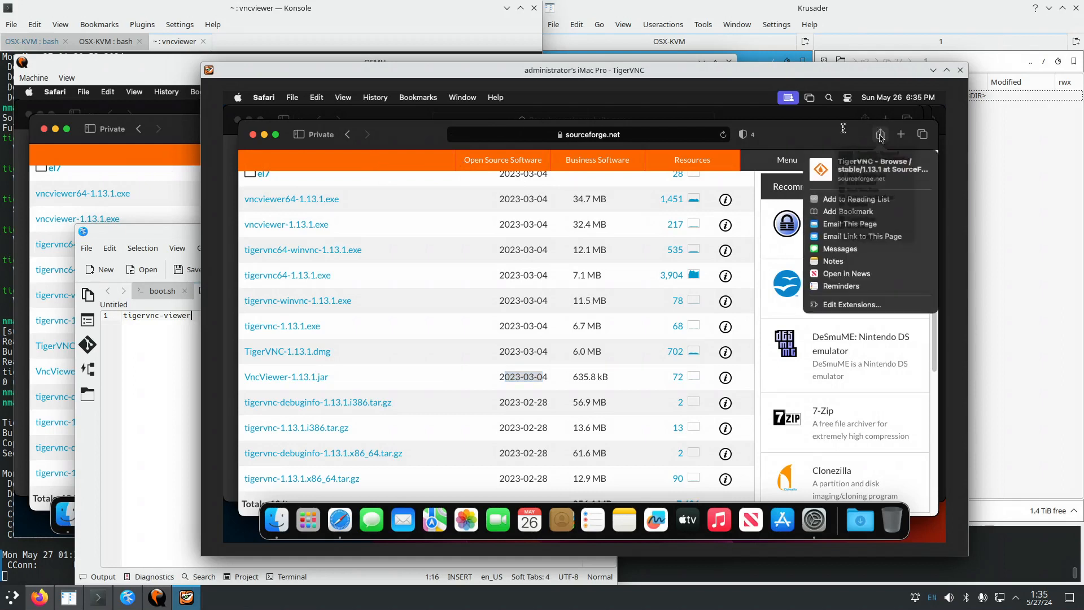
left_click(805, 126)
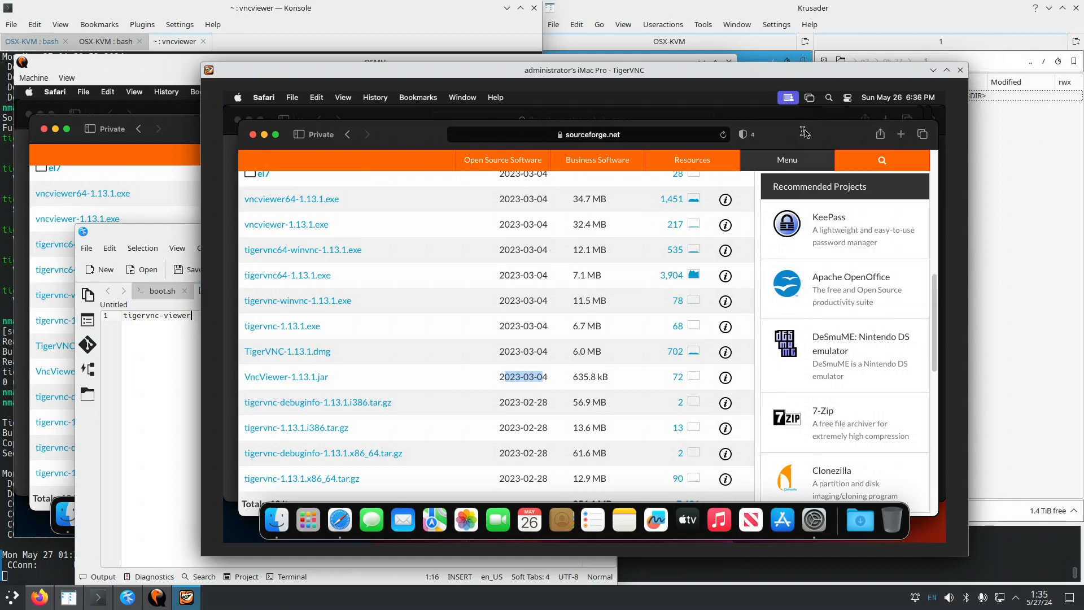
Open a new Safari tab on the remote Mac and go to tigervnc.org.
left_click(923, 134)
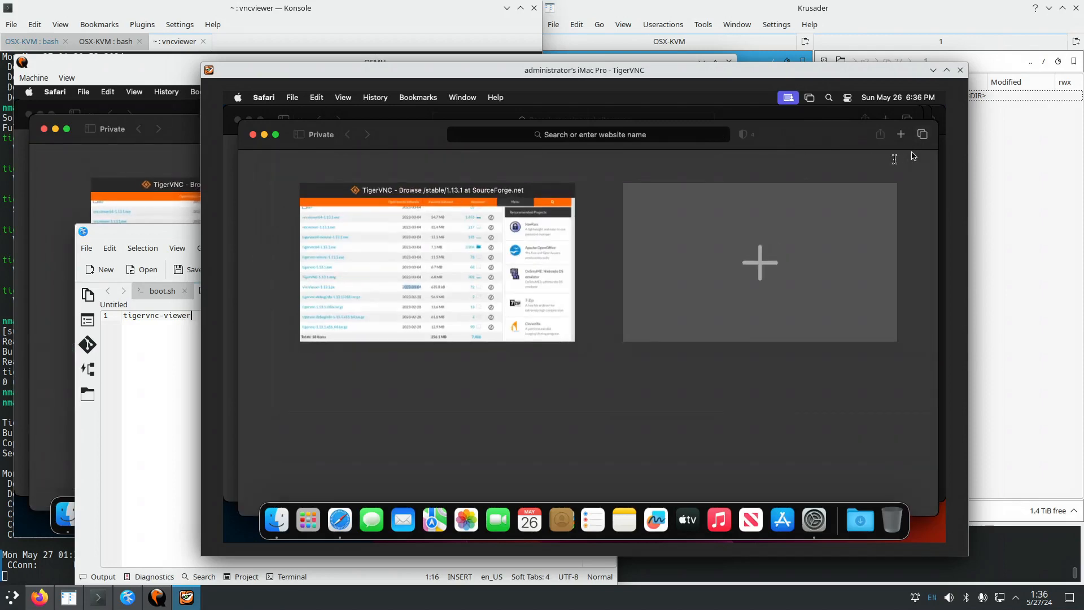
left_click(750, 250)
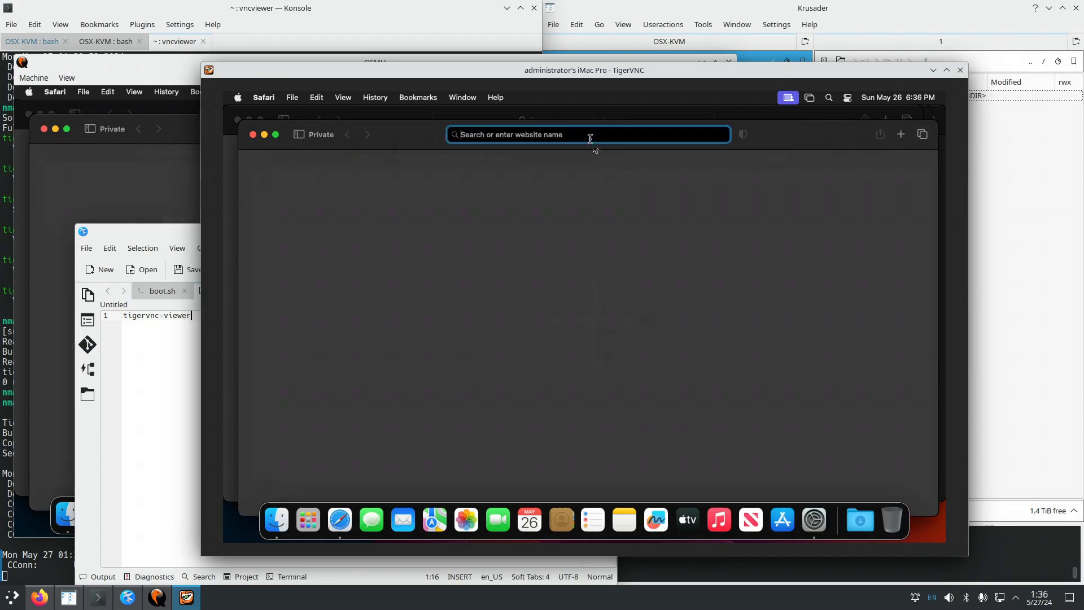
type("tiger")
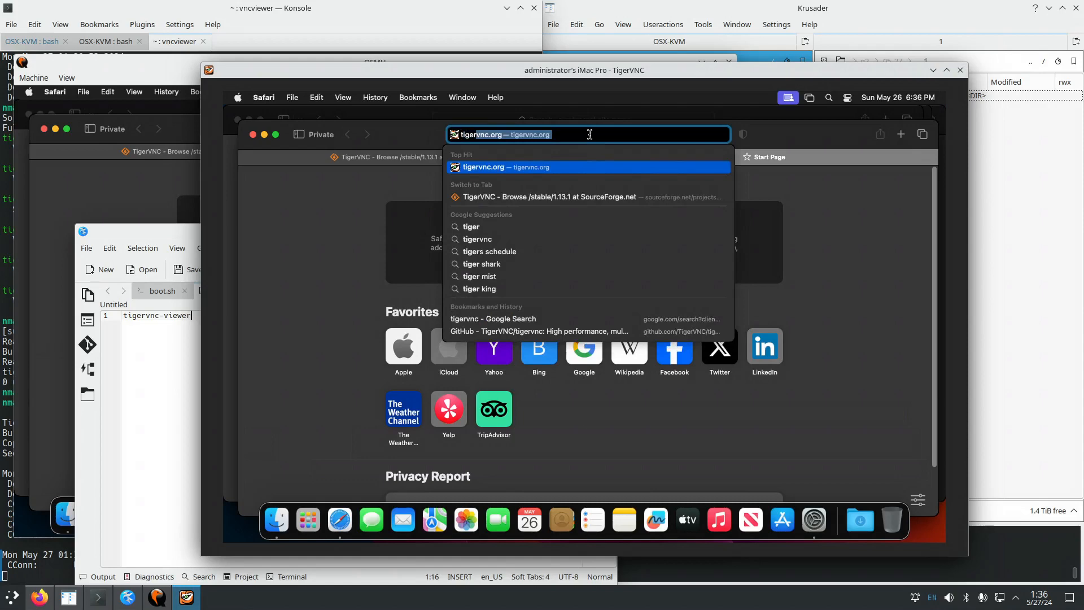
key("Return")
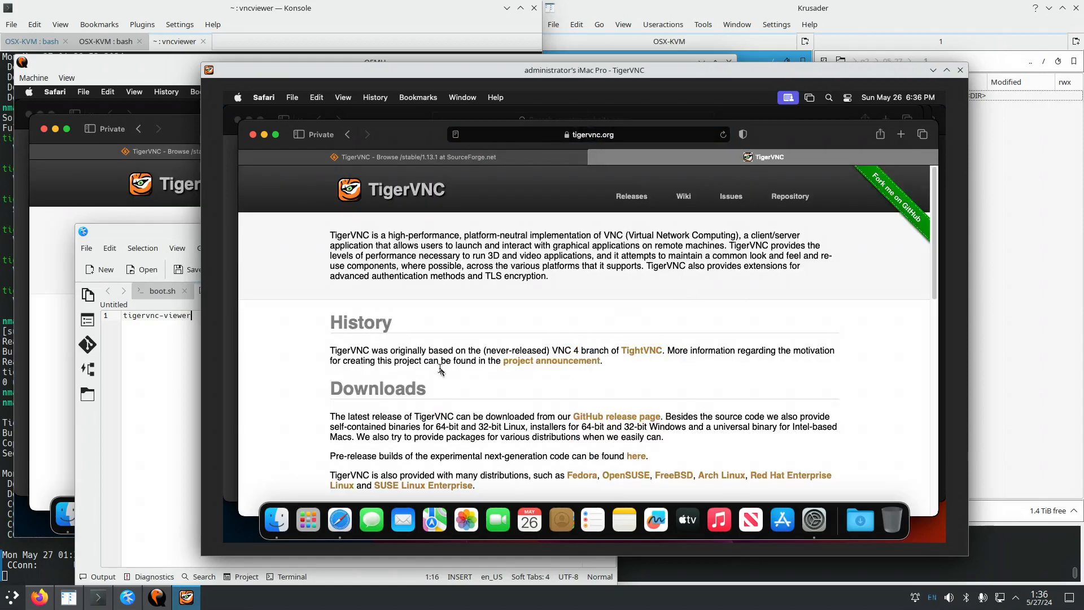
Follow the GitHub release to SourceForge's 1.13.1 files and download TigerVNC-1.13.1.dmg.
left_click(617, 416)
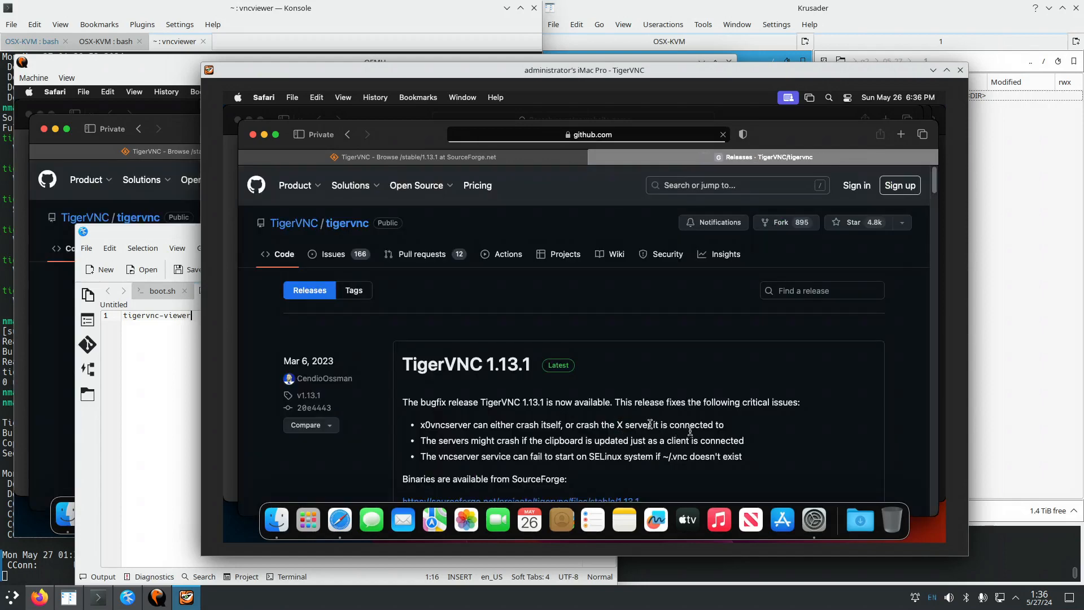
scroll(657, 402, "down", 3)
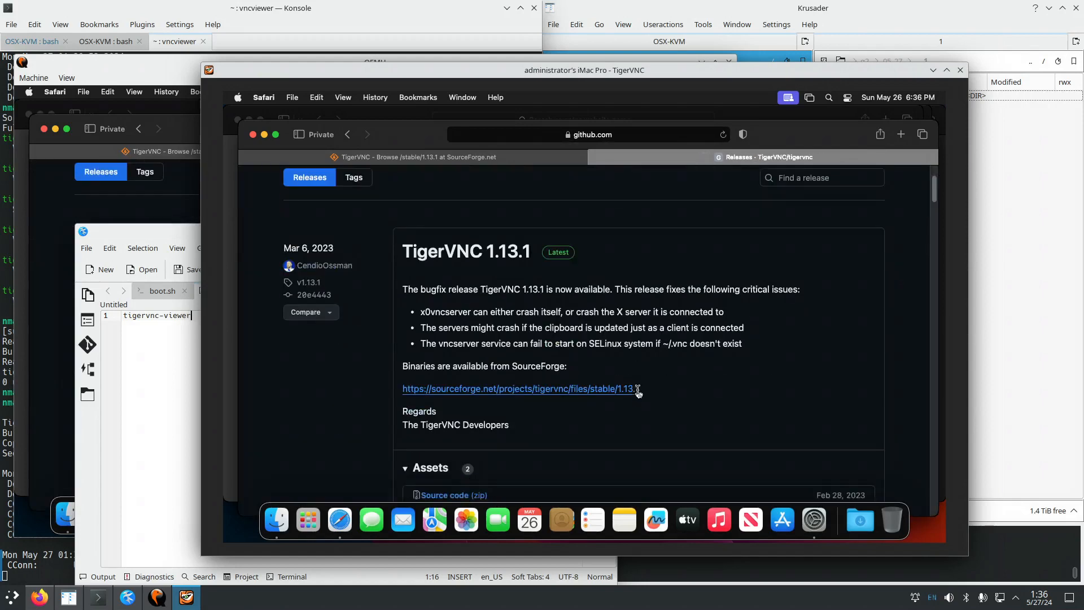
left_click(565, 388)
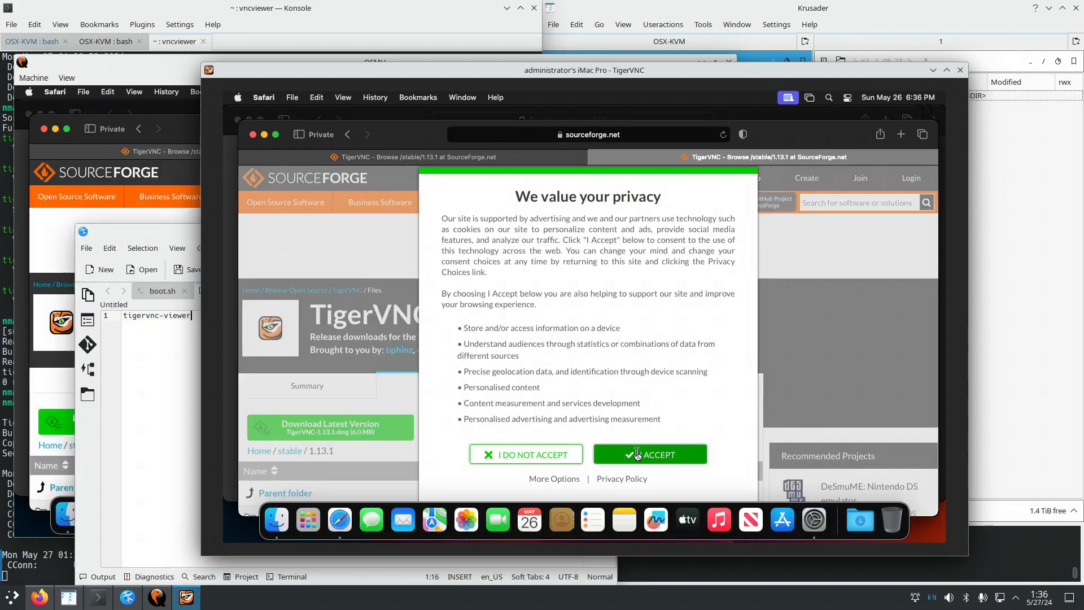
left_click(632, 452)
scroll(622, 404, "down", 2)
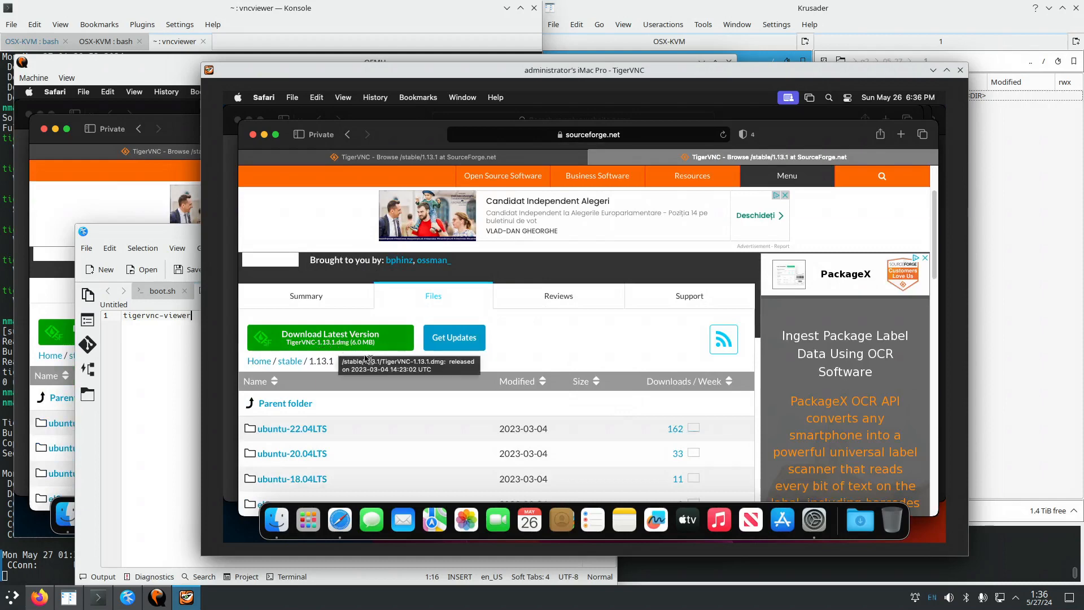
scroll(387, 398, "down", 4)
scroll(387, 399, "down", 3)
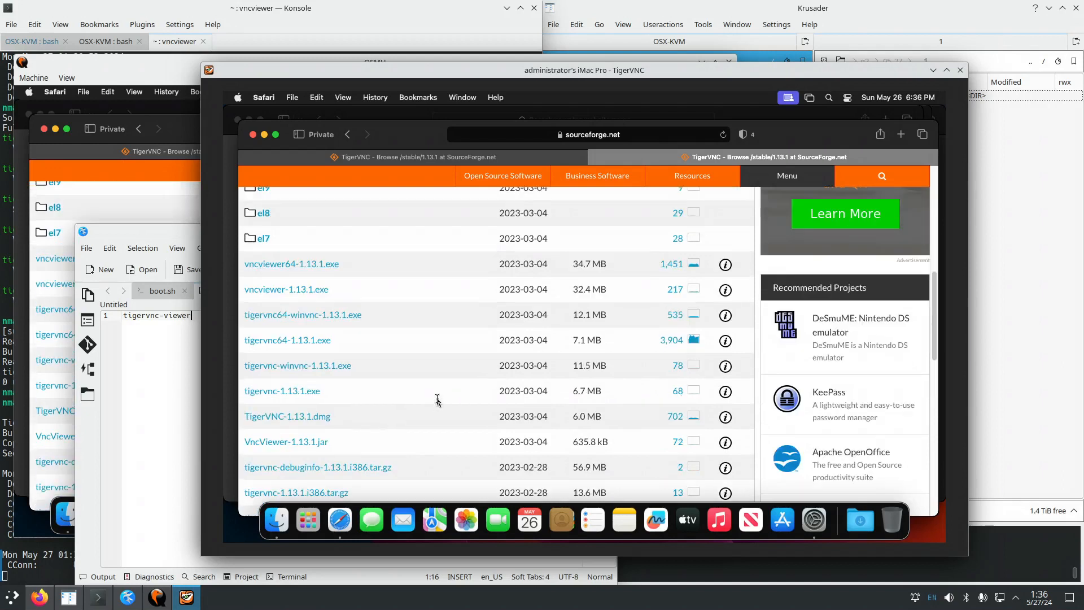
scroll(400, 393, "down", 1)
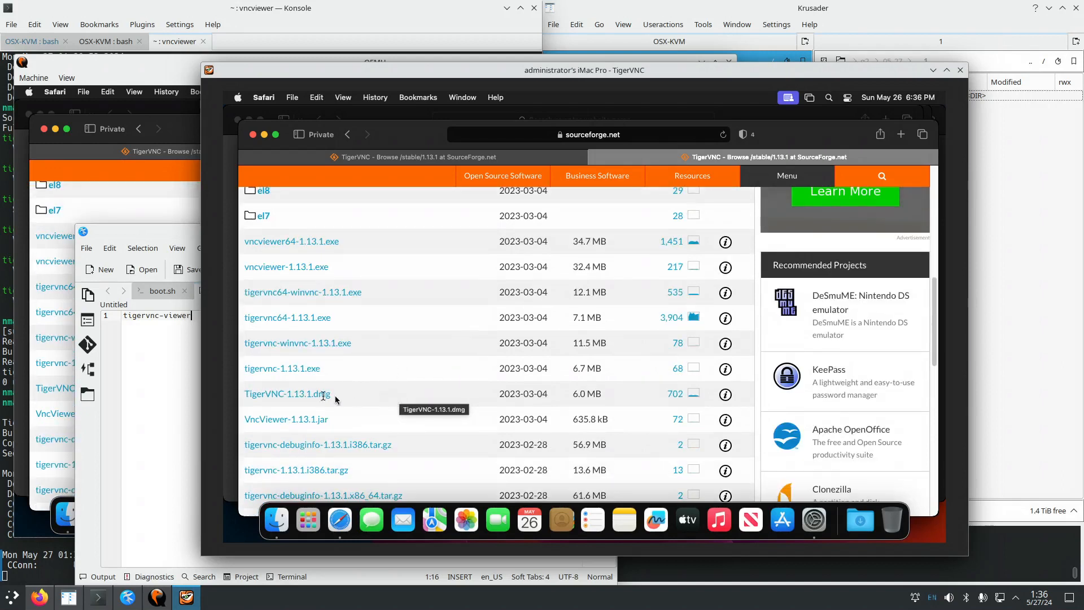
left_click(305, 394)
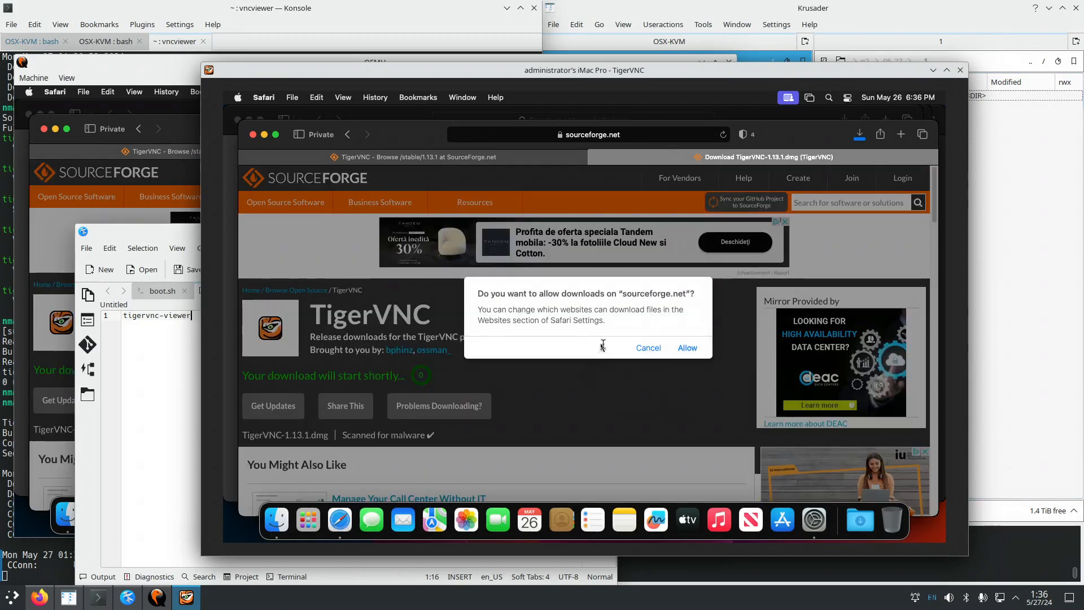
Allow sourceforge.net downloads, then select TigerVNC-1.13.1.dmg in the Downloads folder in Finder.
left_click(688, 347)
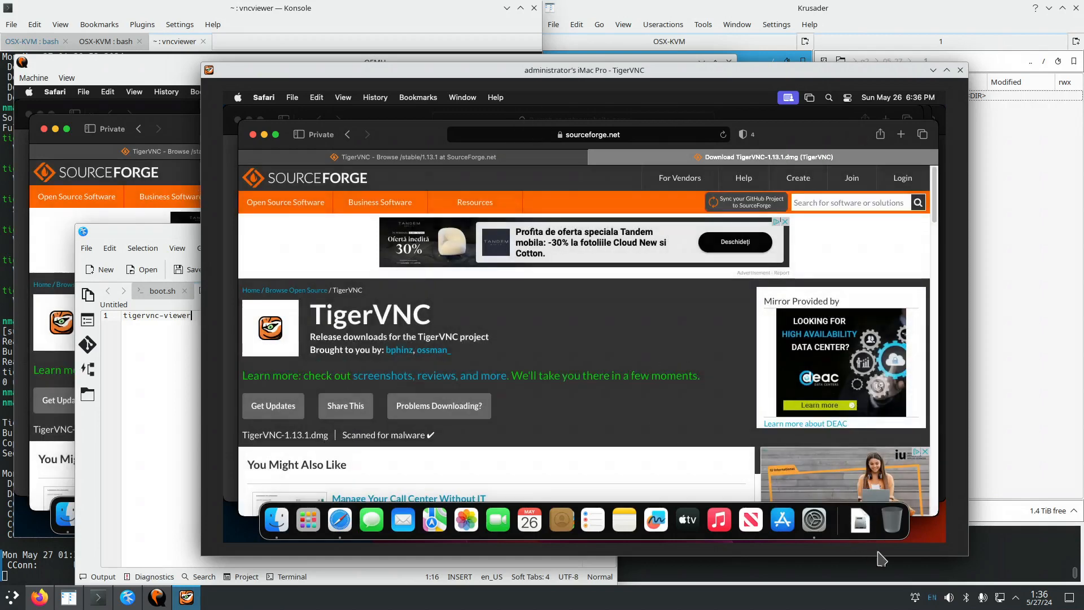
left_click(861, 520)
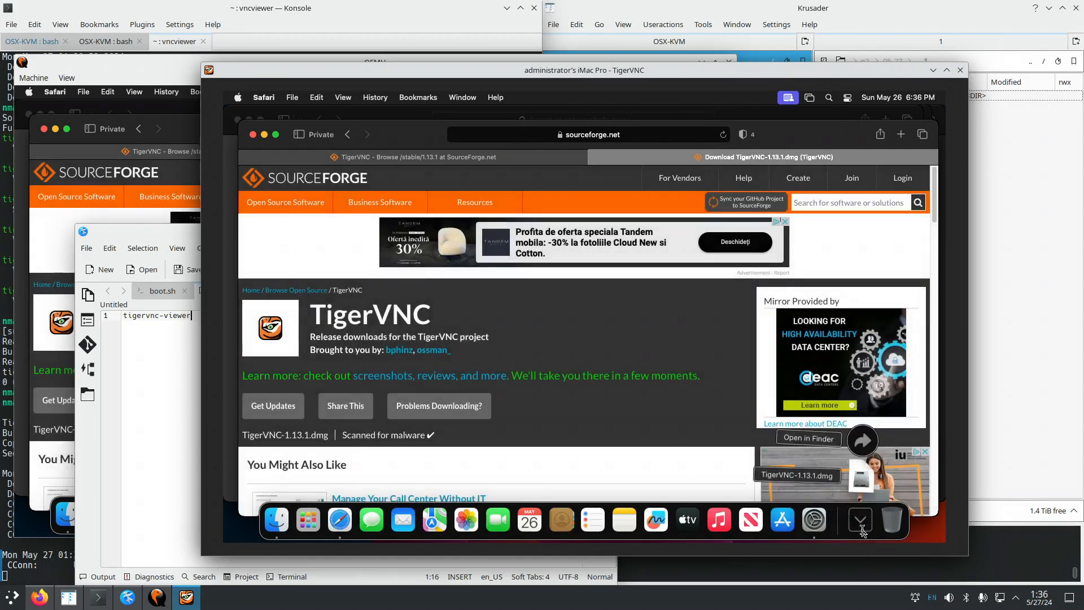
left_click(828, 440)
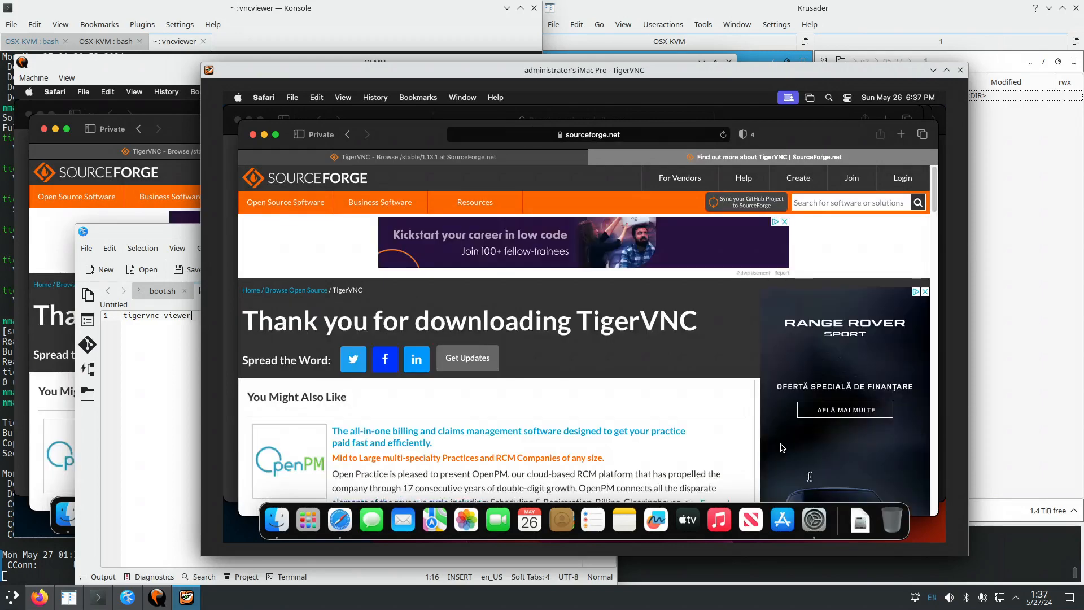
left_click(858, 522)
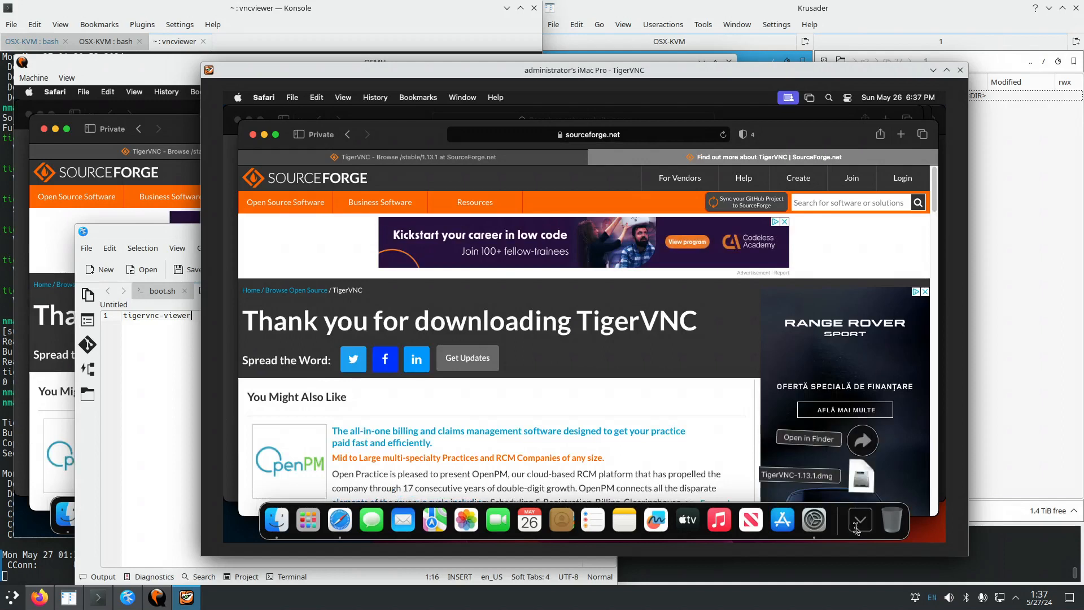
left_click(863, 441)
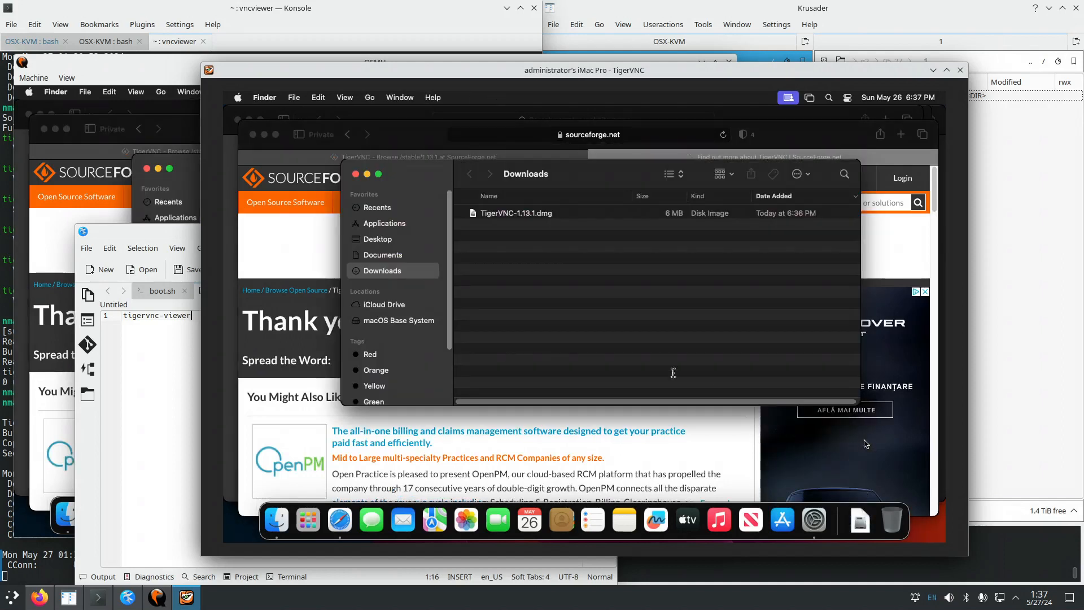
left_click(517, 215)
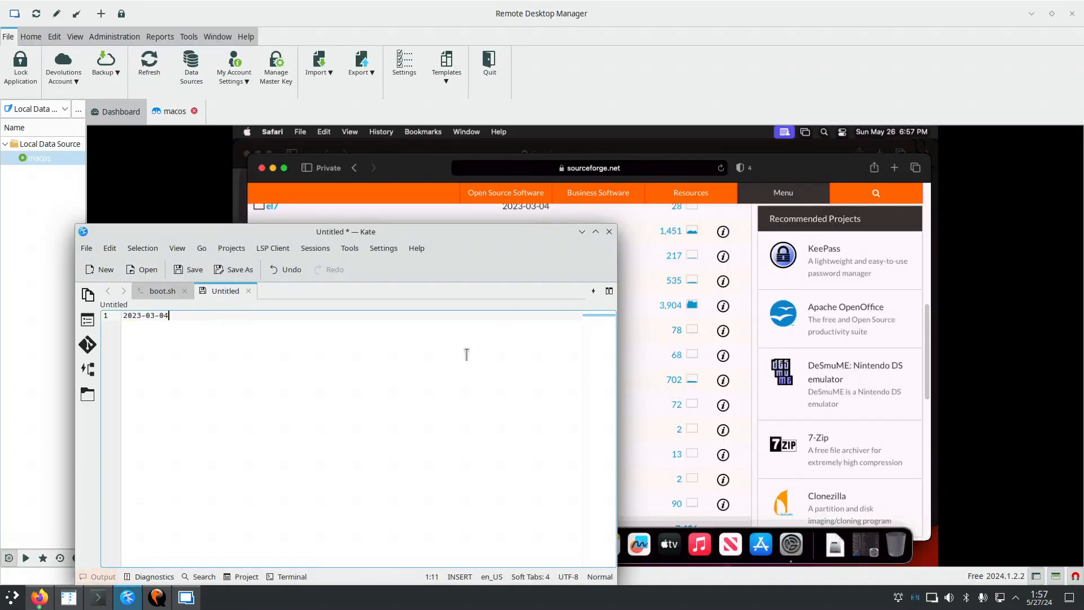
Copy '2023-' from Kate and paste it into the remote Safari address bar, replacing the URL.
left_click_drag(146, 317, 123, 316)
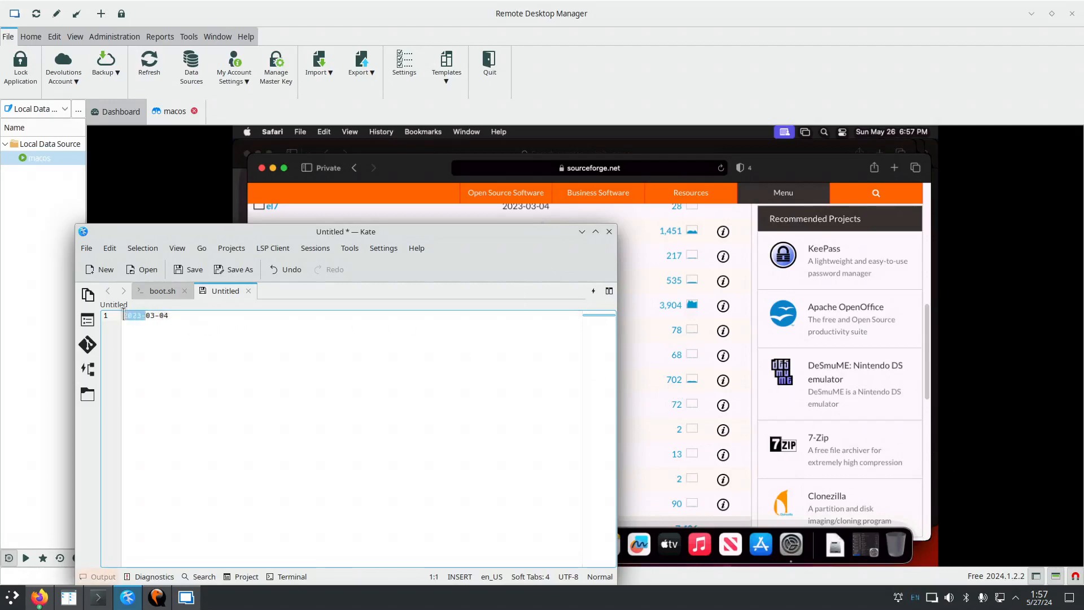
right_click(134, 319)
left_click(169, 337)
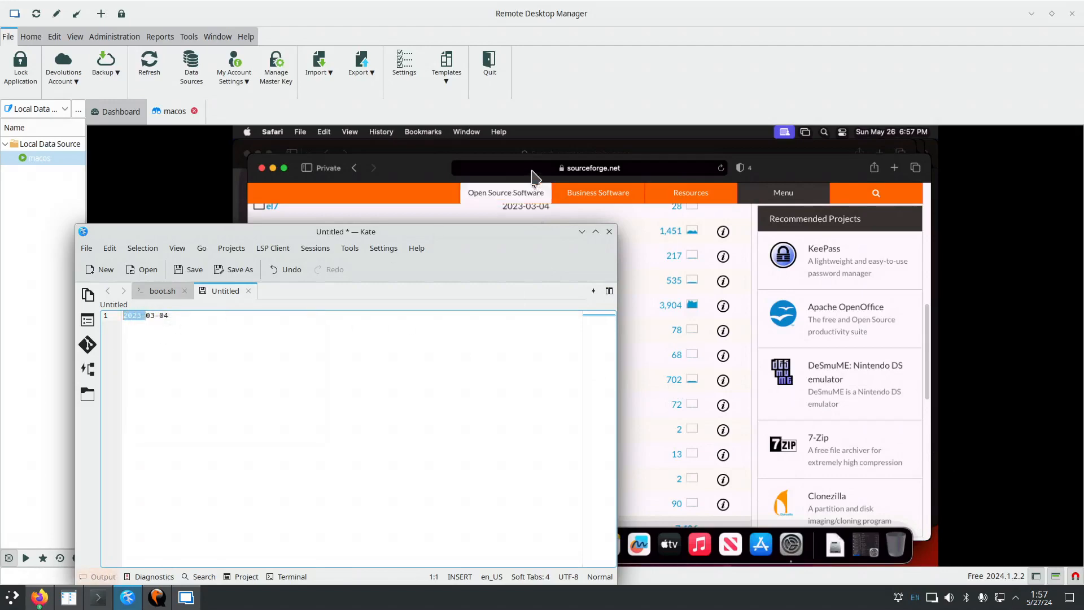
left_click(536, 172)
left_click(537, 167)
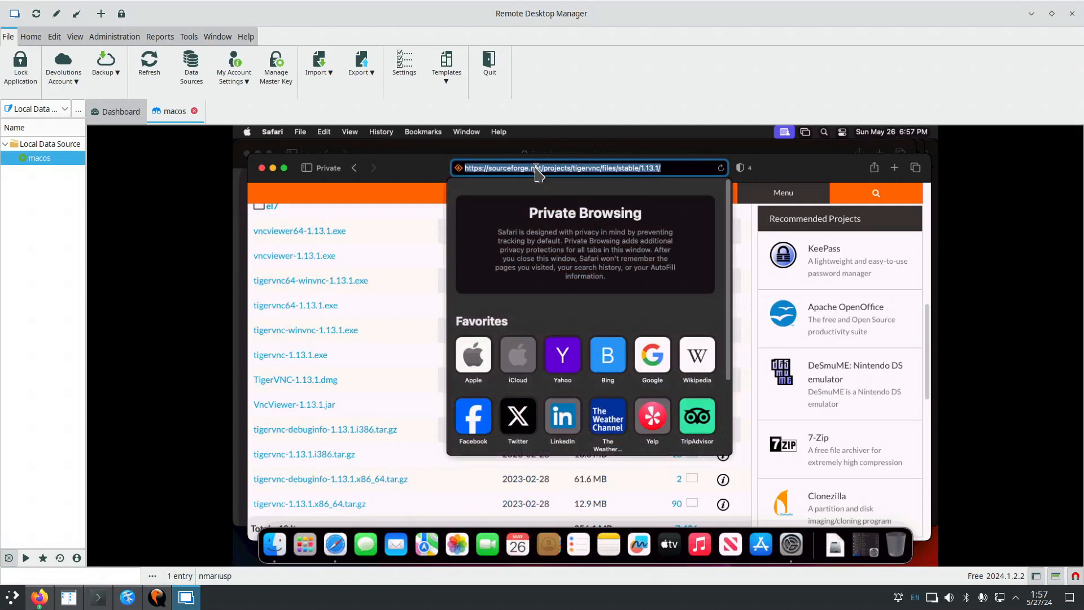
left_click(537, 168)
left_click_drag(684, 167, 610, 167)
left_click_drag(518, 167, 456, 168)
key("BackSpace")
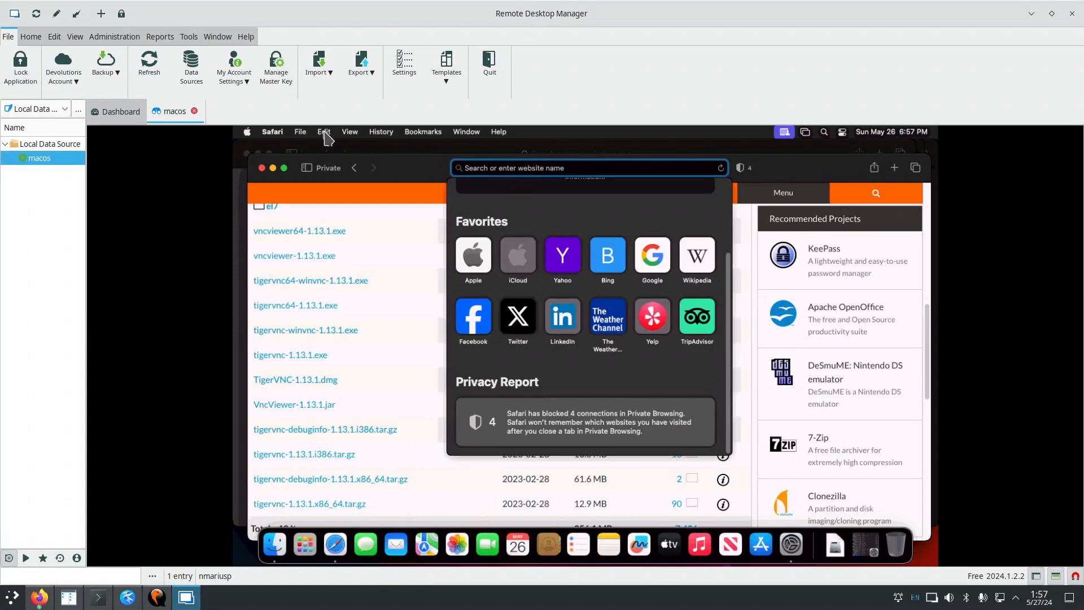
left_click(324, 133)
left_click(342, 203)
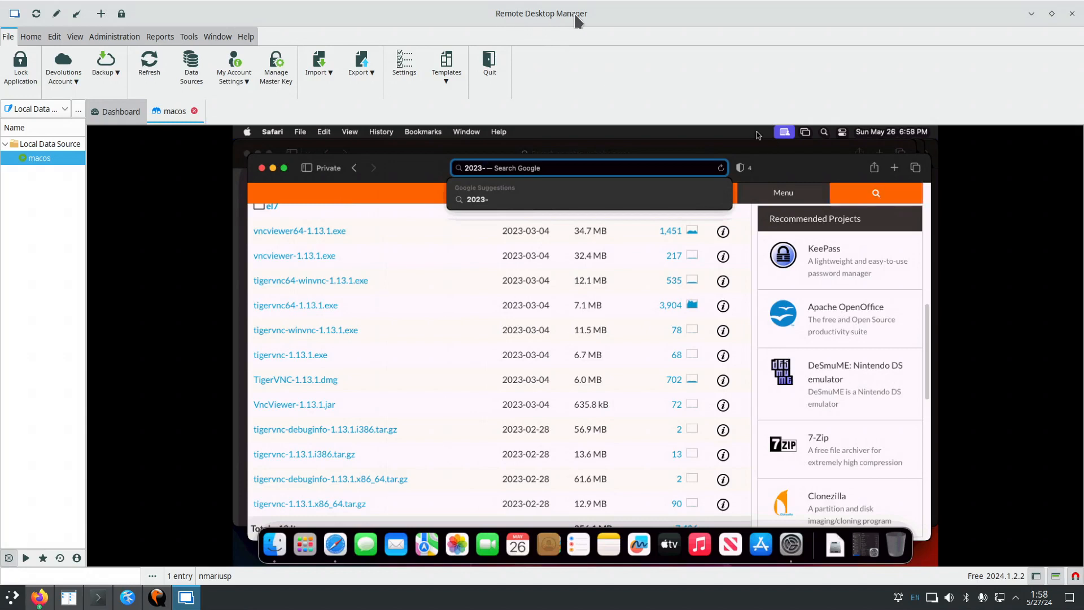
Check Remote Desktop Manager's version 2024.1.2.2 under Help > About, then minimize the window.
left_click(246, 38)
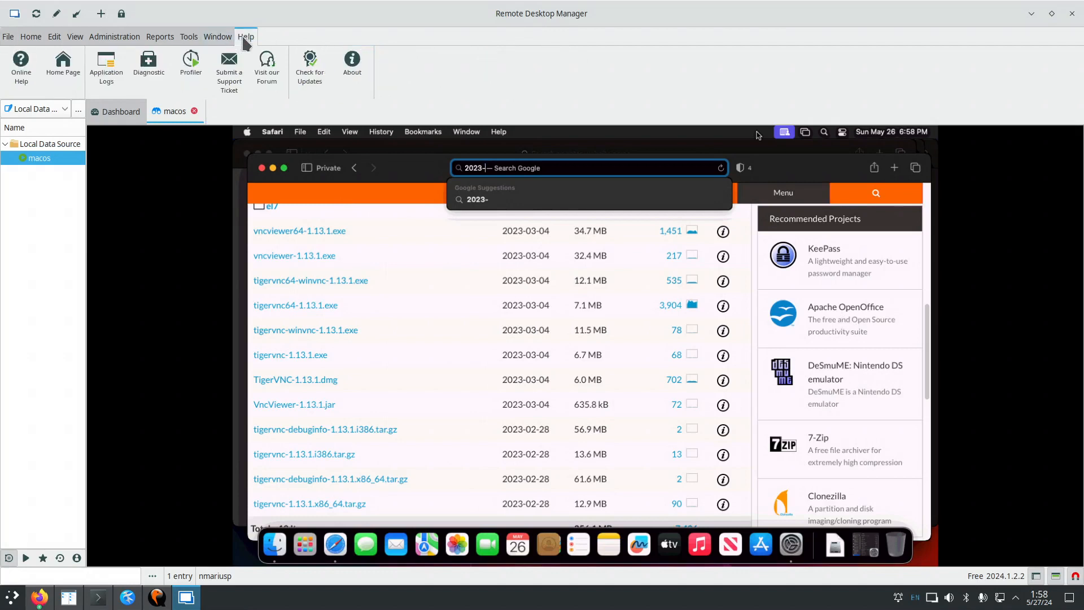
left_click(351, 66)
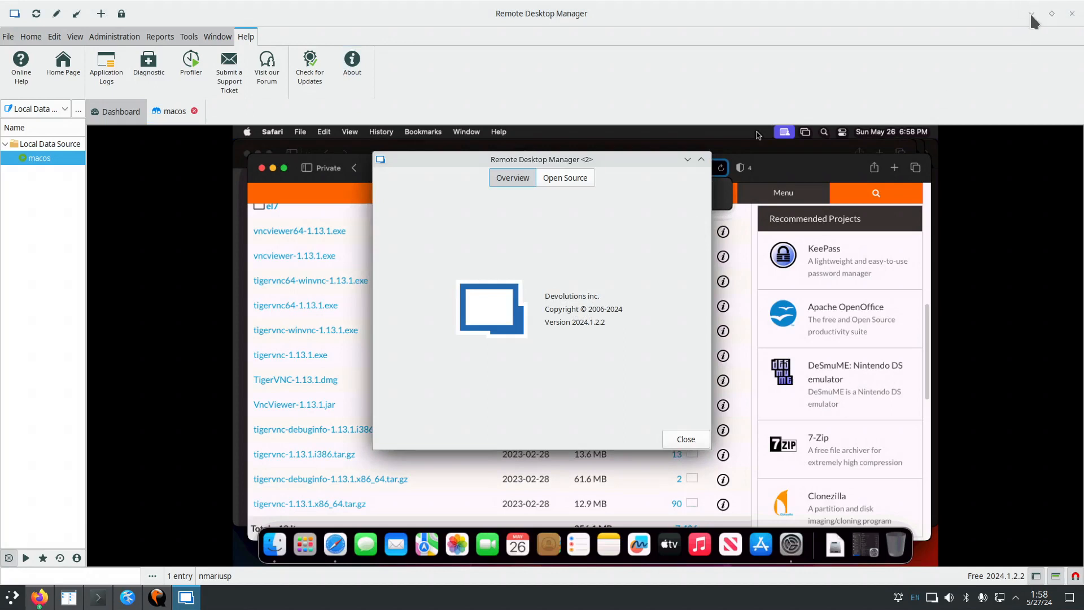
left_click(701, 159)
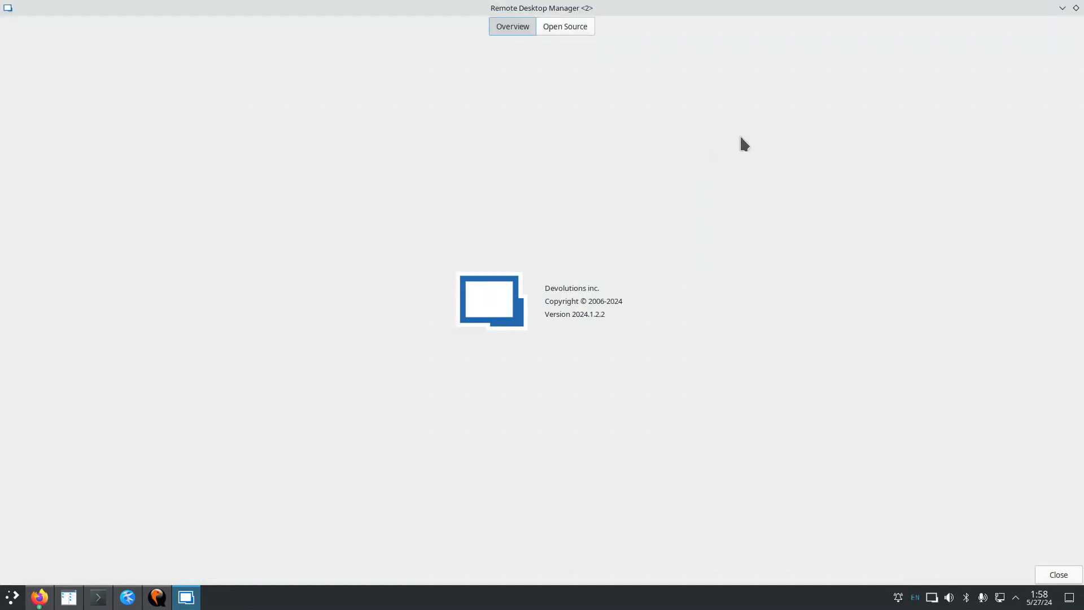
left_click(1076, 8)
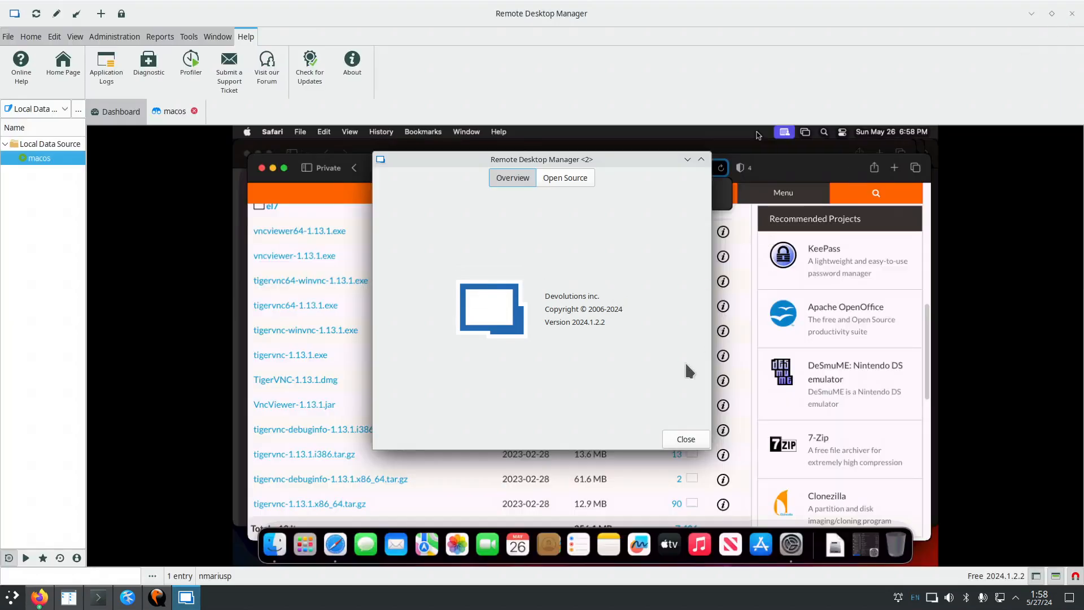
left_click(686, 440)
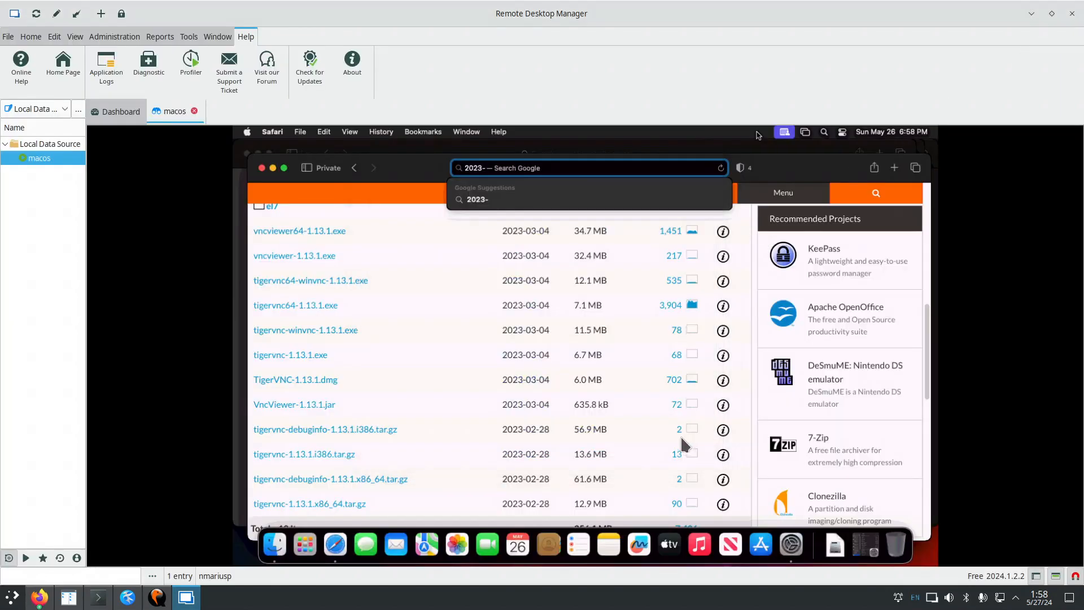
left_click(1031, 14)
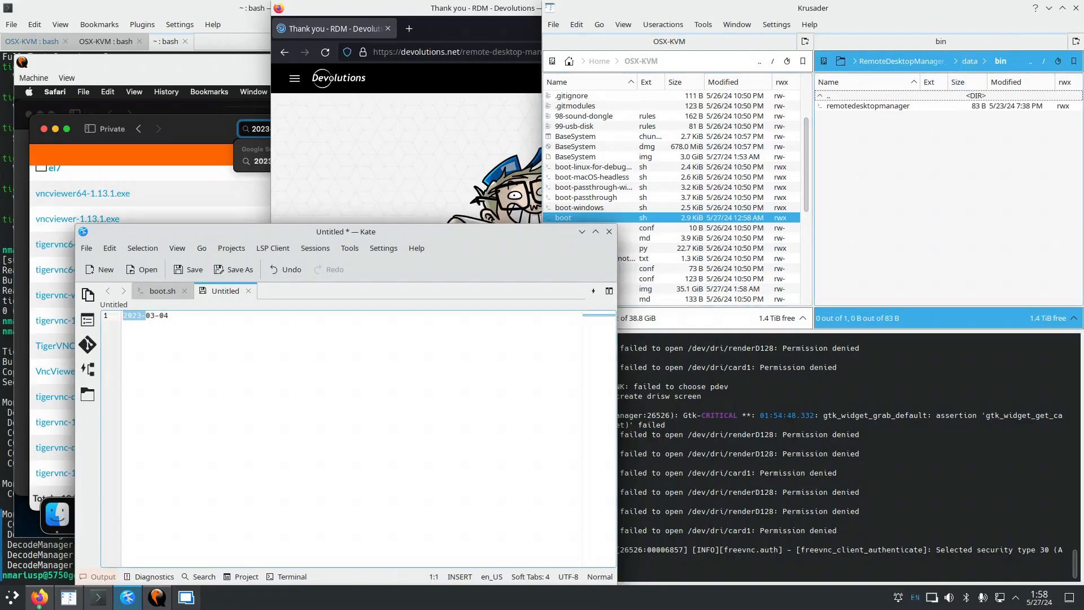
Search Firefox for 'devolutions ard client'.
left_click(493, 28)
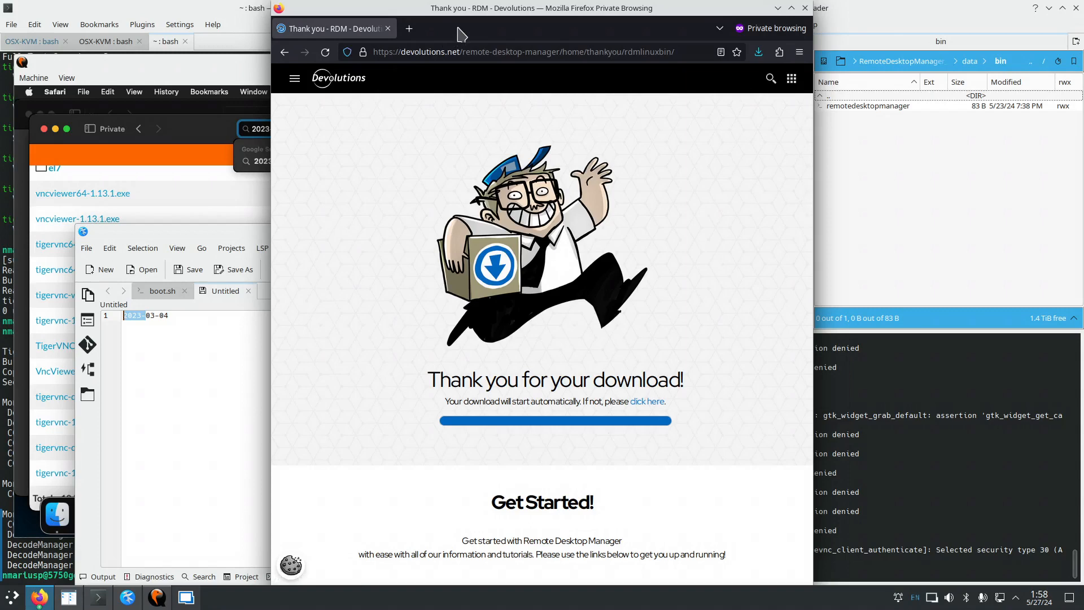
key("ctrl+l")
type("d")
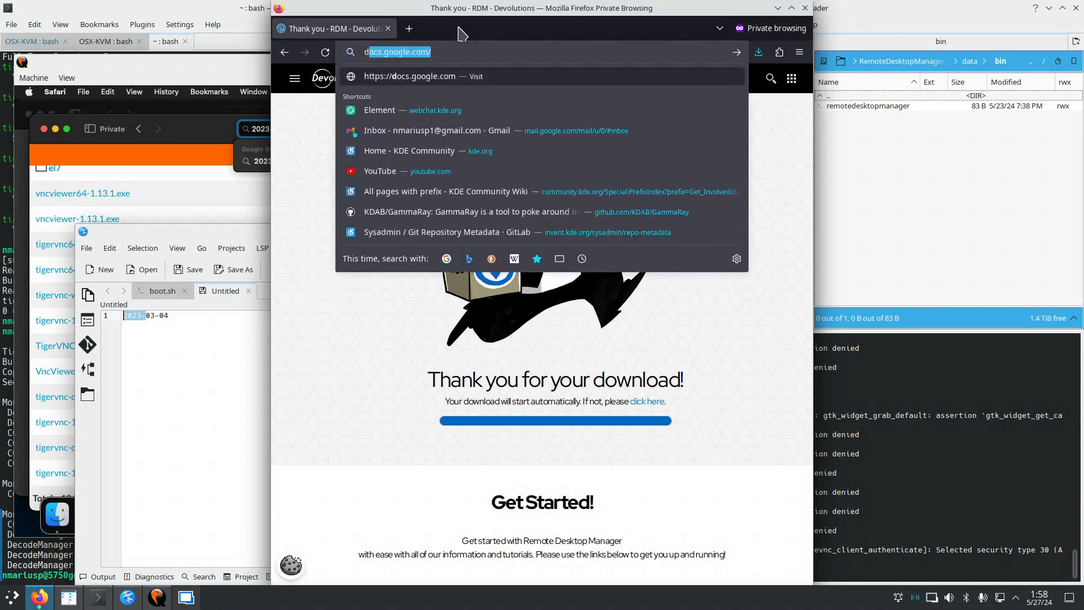
type("evolutions ard")
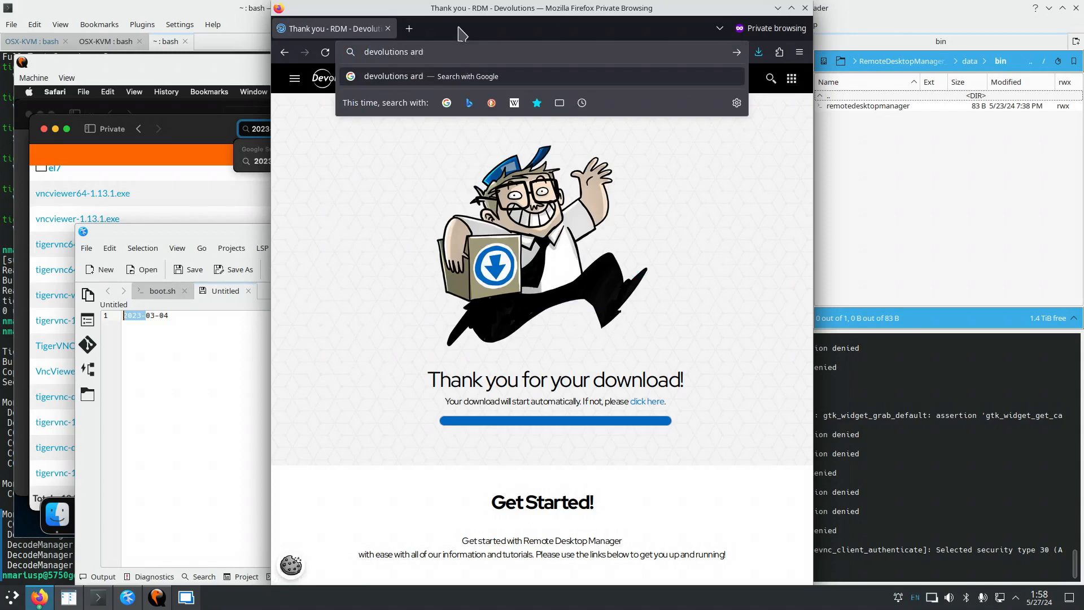
type(" client")
key("Return")
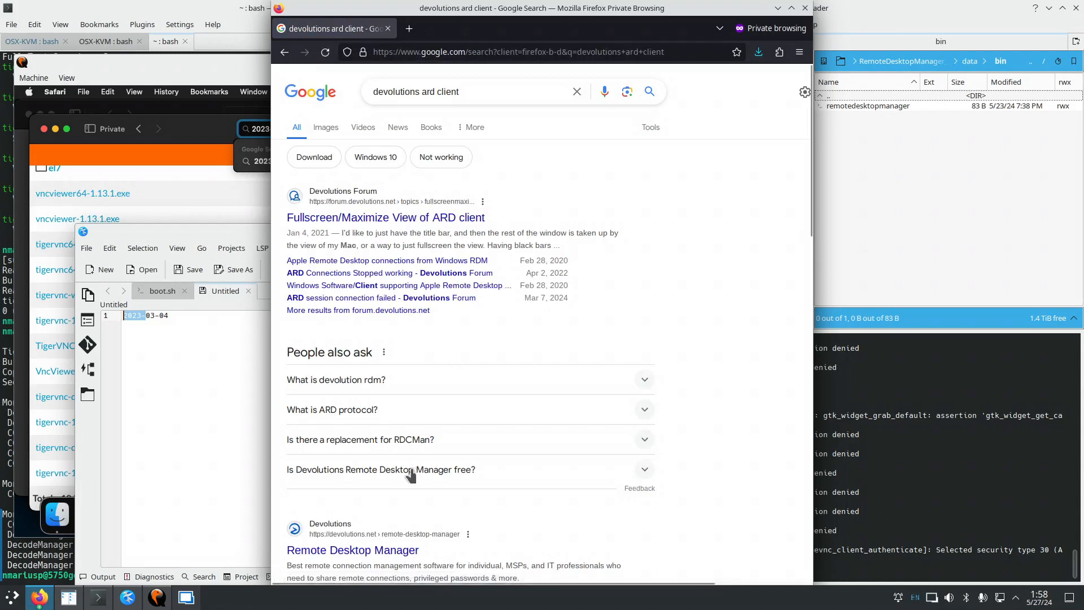
Open the Remote Desktop Manager result in a new tab, compare Free Edition features, and go to FREE DOWNLOAD.
scroll(411, 476, "down", 3)
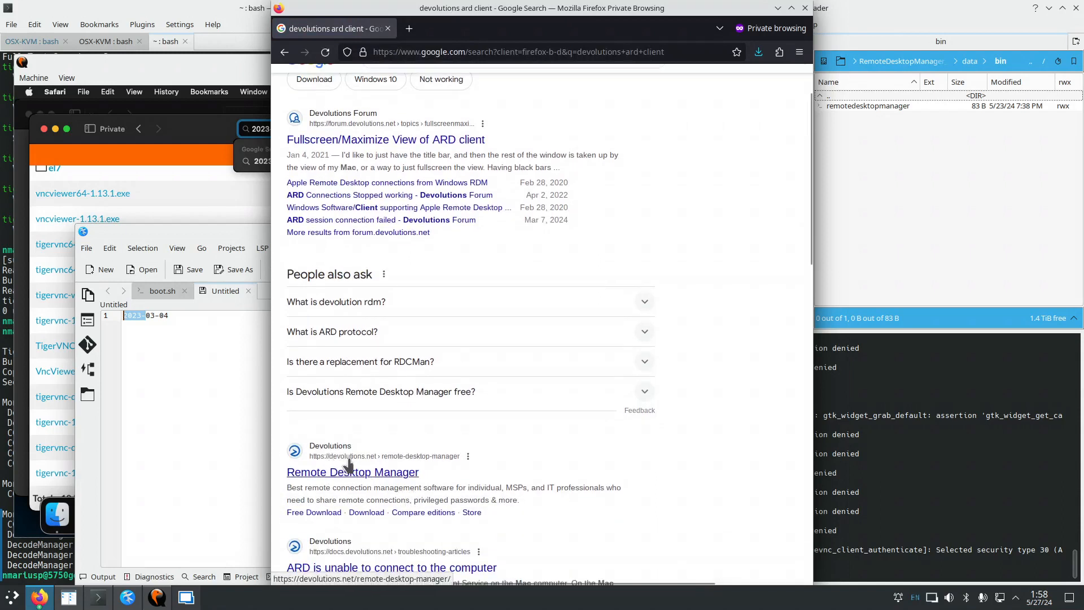
right_click(402, 481)
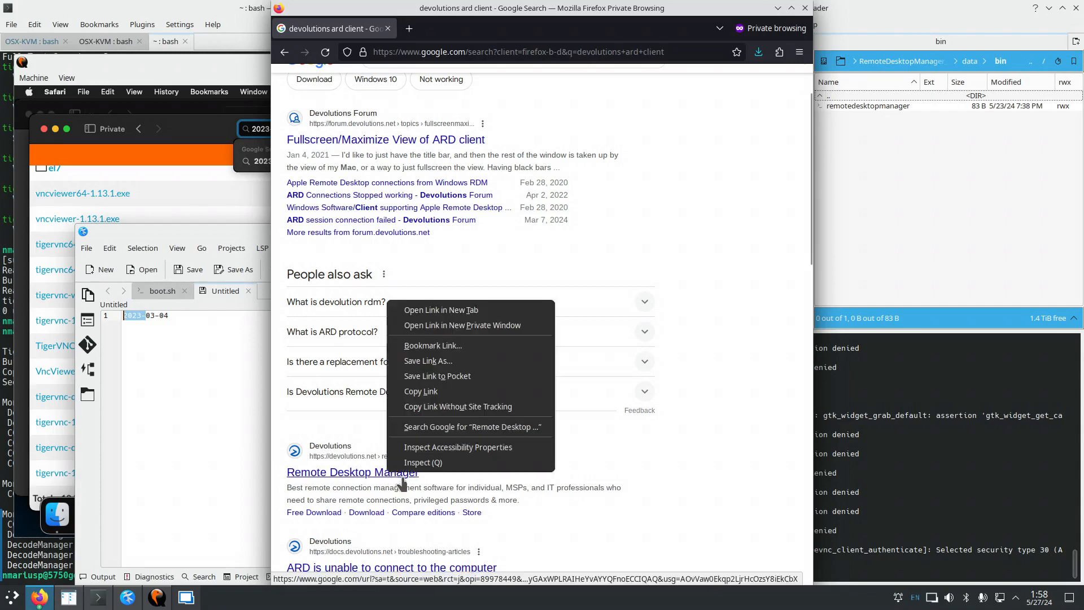
left_click(451, 311)
left_click(469, 30)
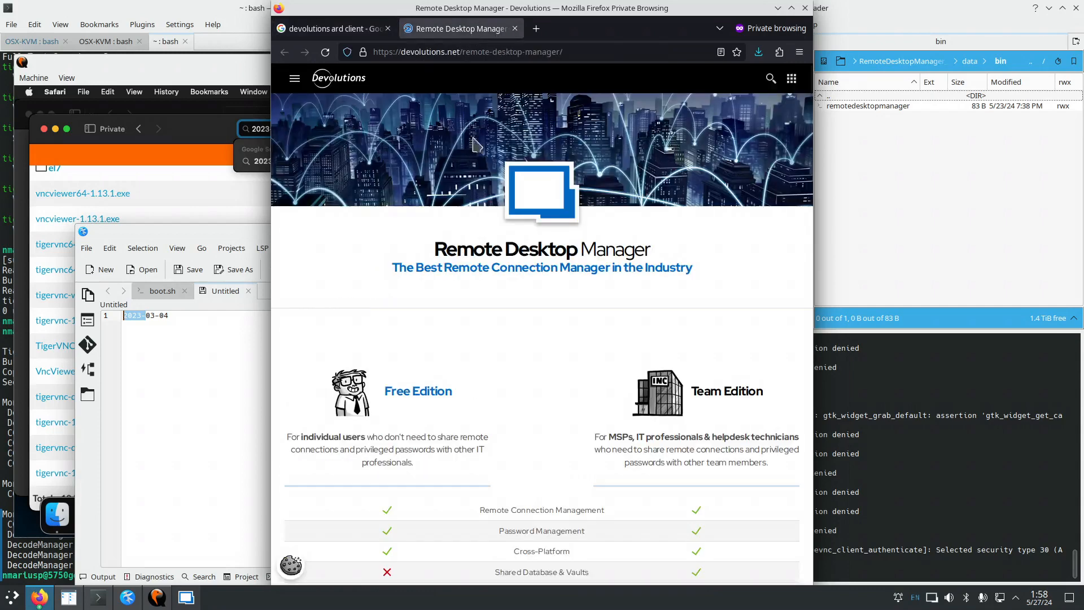
scroll(599, 282, "down", 4)
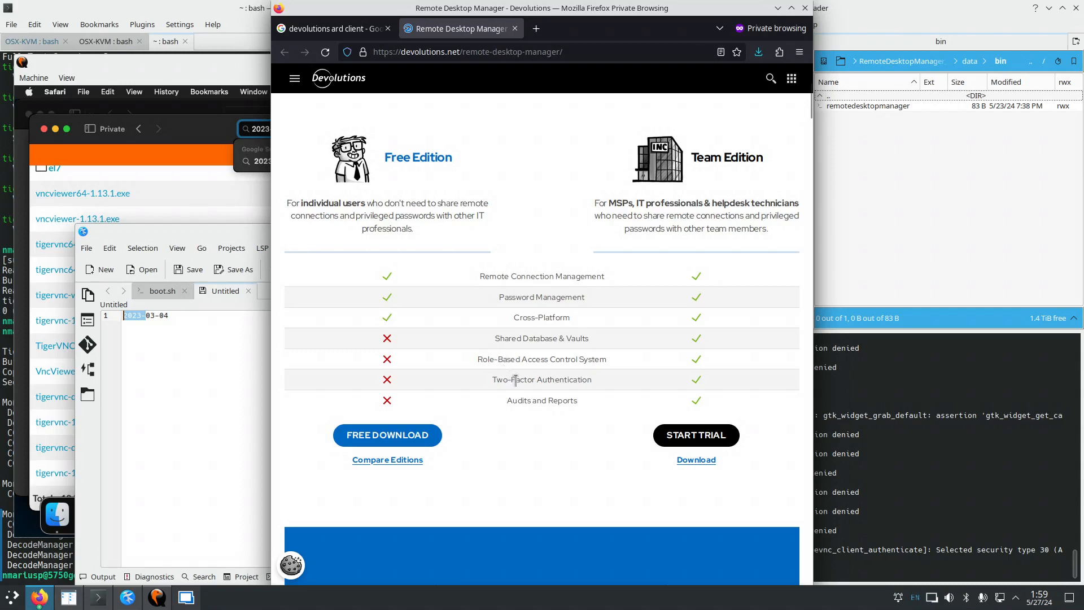
left_click_drag(532, 400, 516, 338)
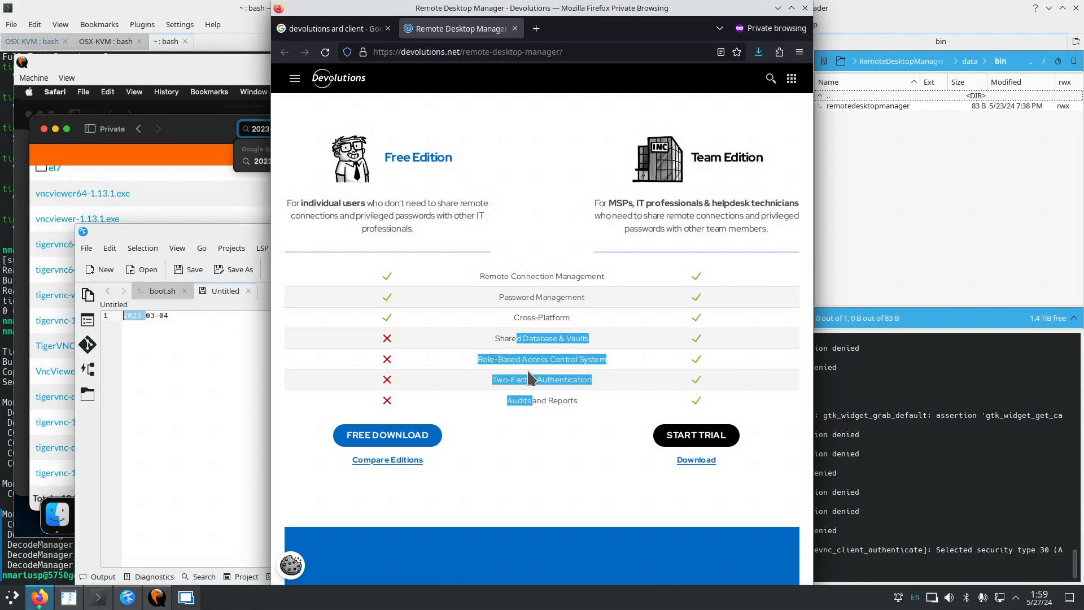
left_click_drag(481, 276, 595, 277)
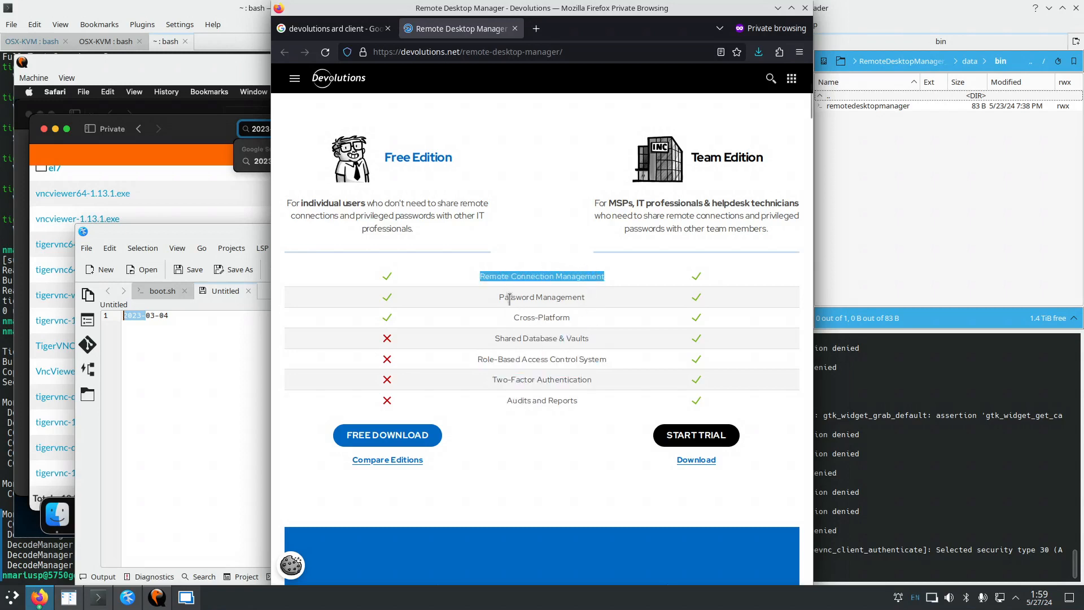
left_click_drag(508, 297, 565, 317)
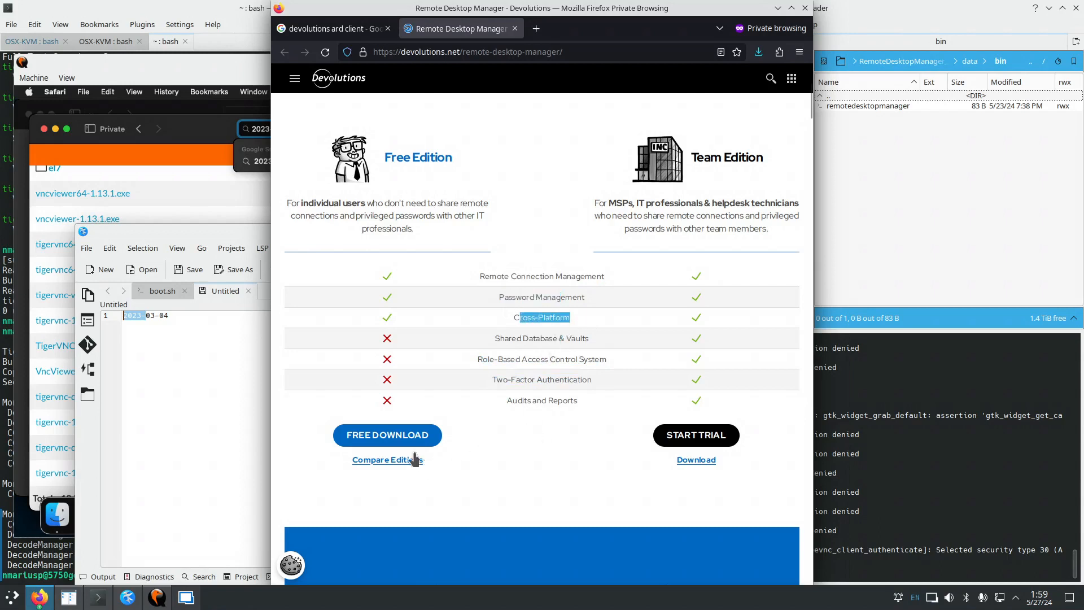
left_click(396, 436)
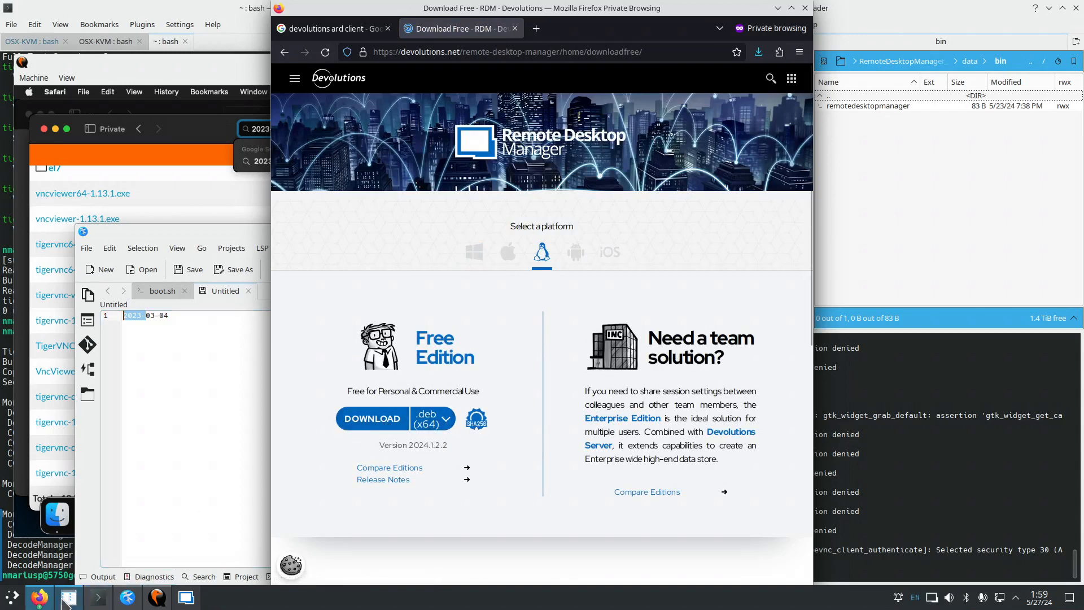
Run sudo apt install on the RemoteDesktopManager .deb in Krusader's terminal.
left_click(65, 600)
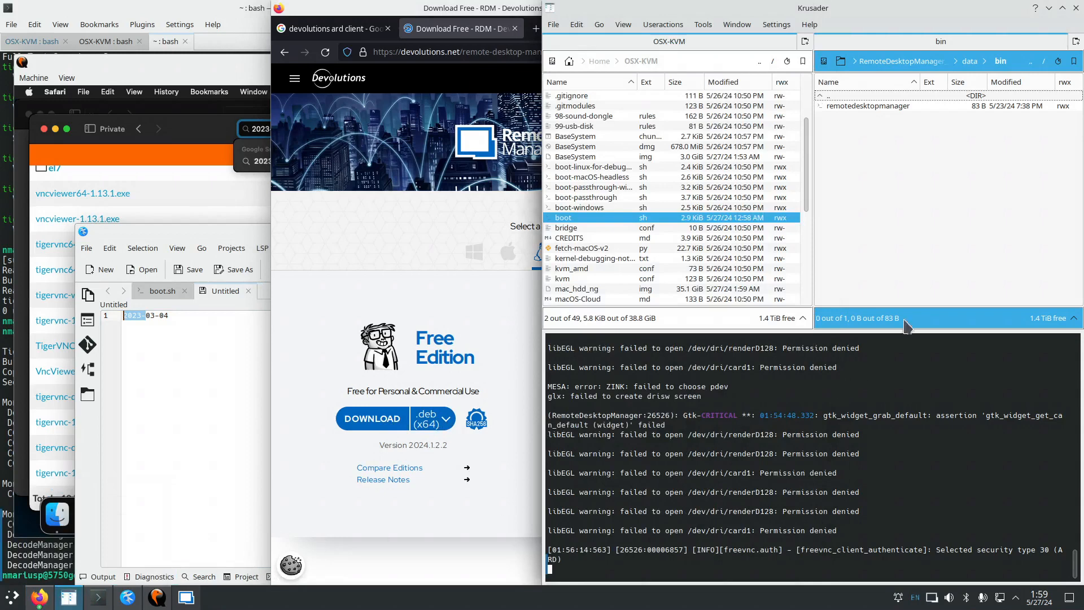
key("BackSpace")
key("BackSpace")
key("BackSpace")
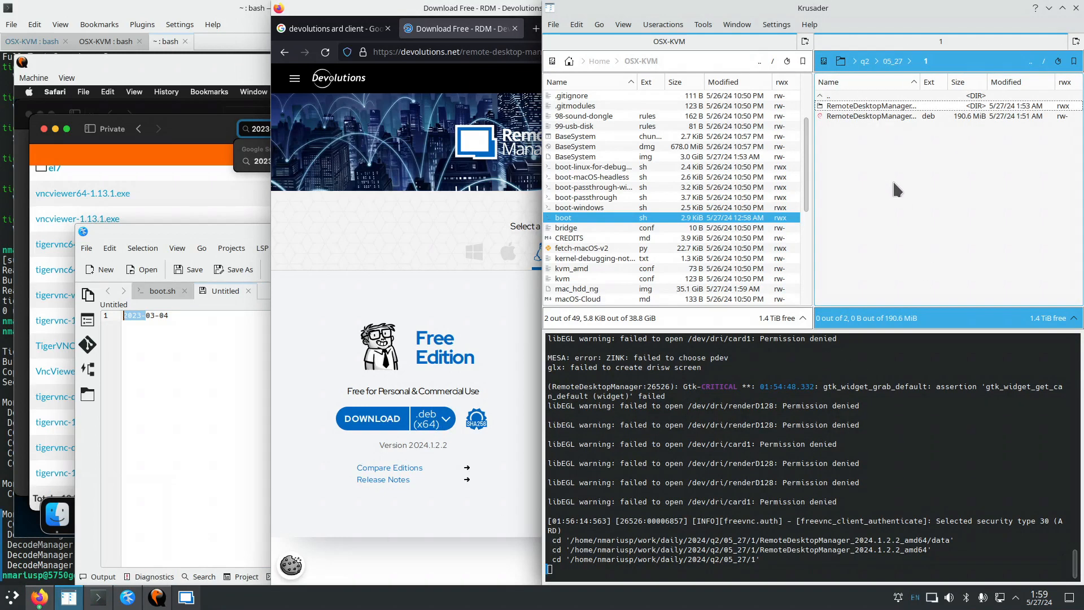
left_click(893, 116)
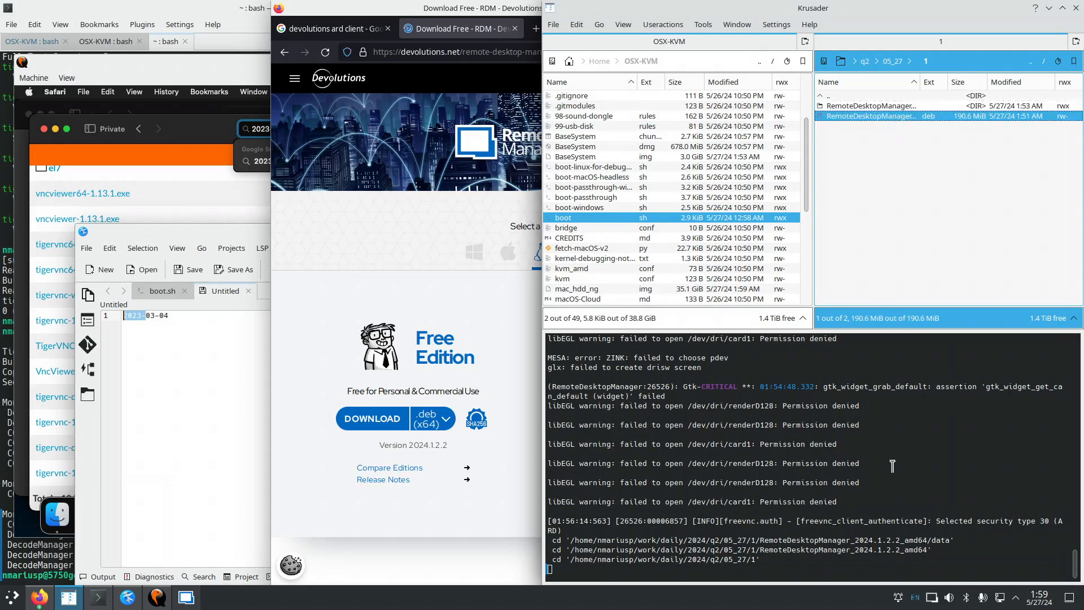
left_click(746, 572)
key("ctrl+c")
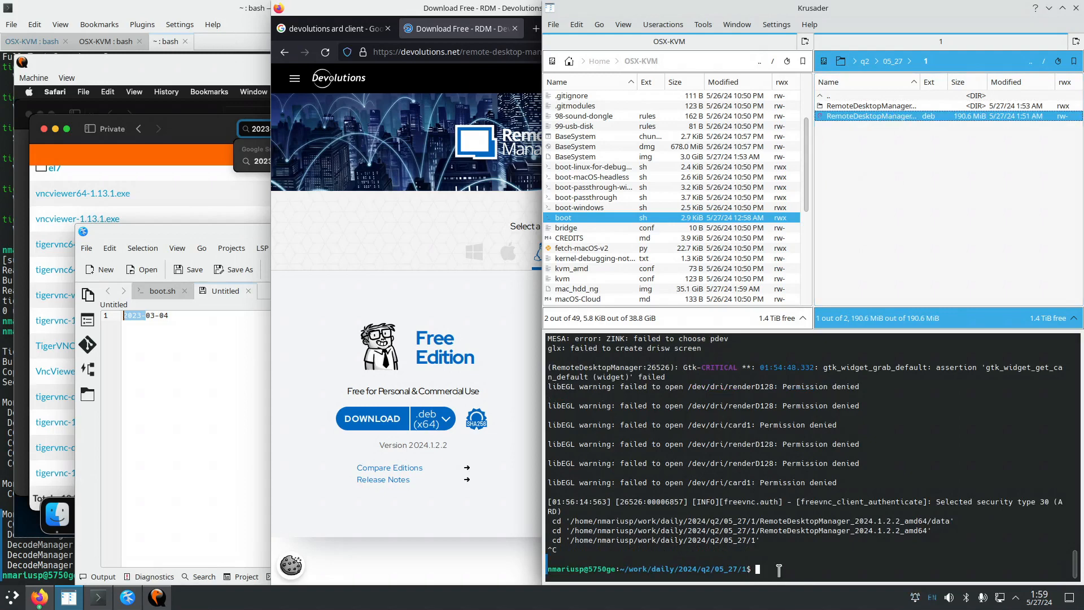
type("sudo apt install ./R")
key("Tab")
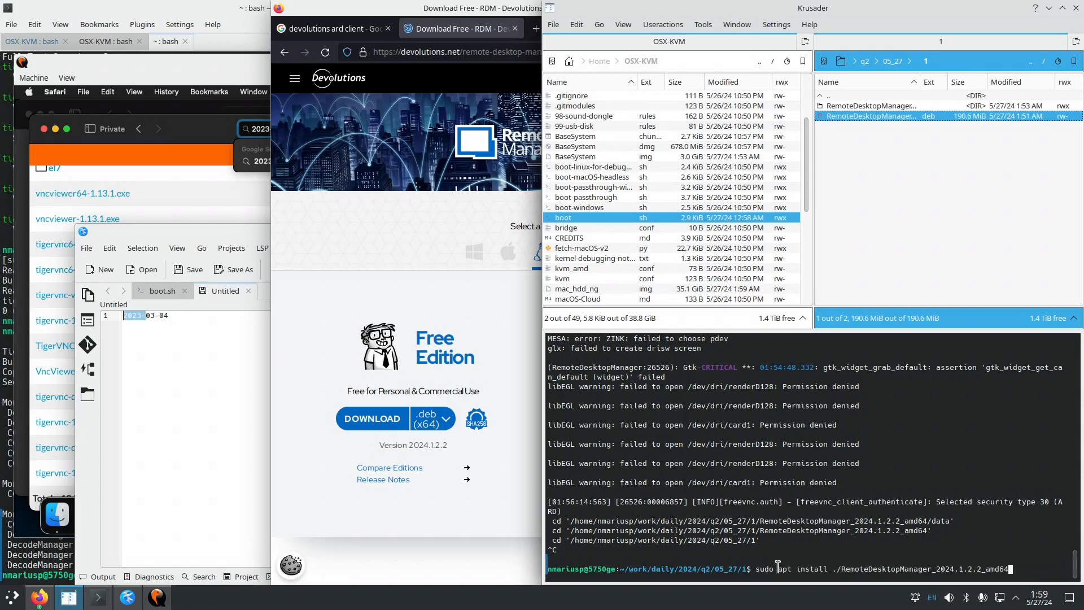
type(".")
key("Tab")
key("ctrl+plus")
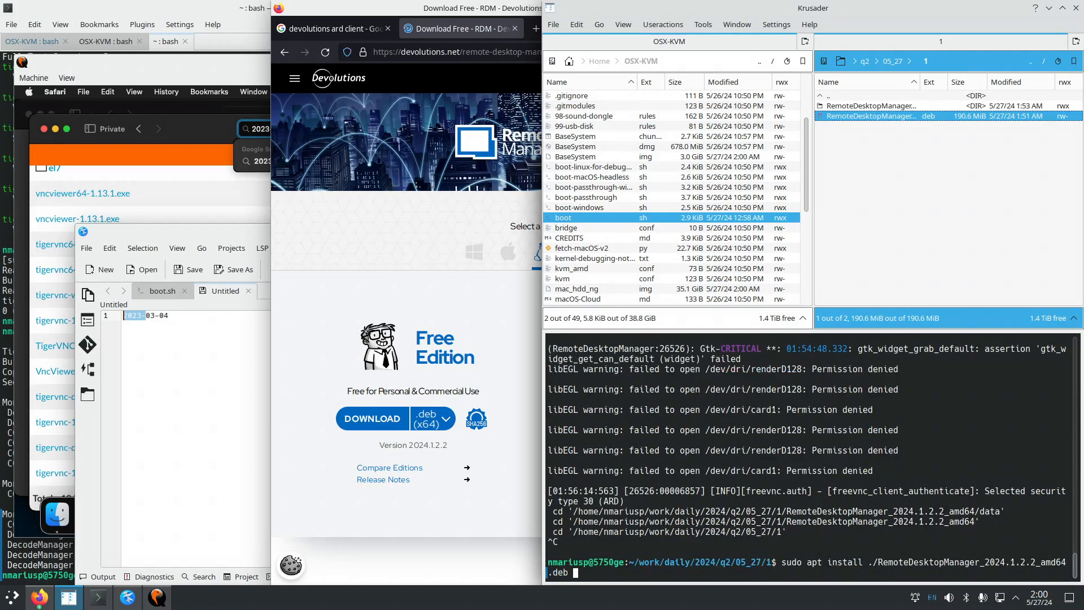
key("Return")
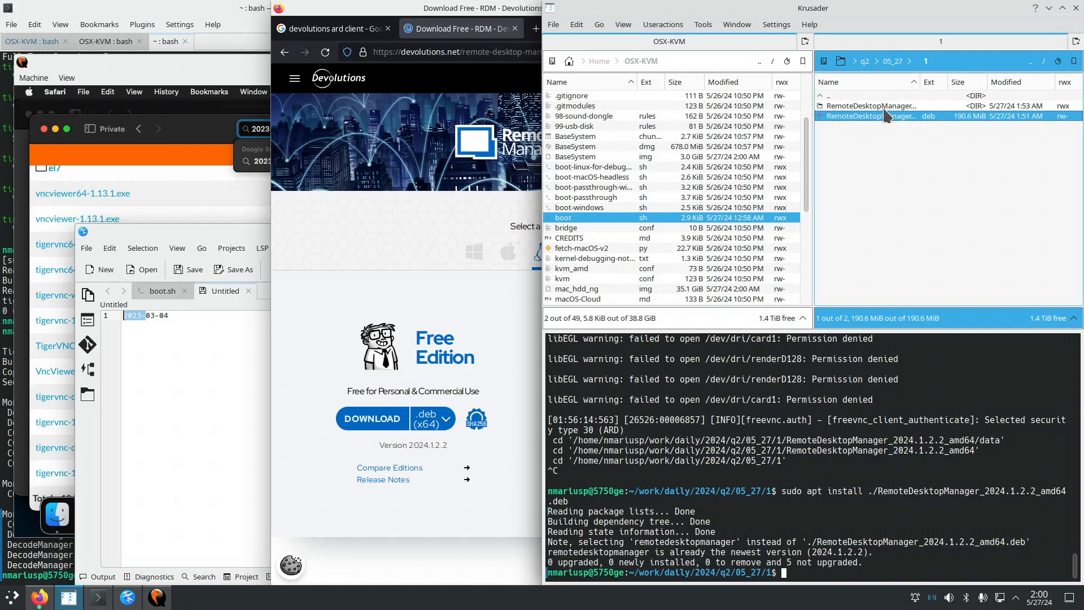
Browse into the package's data/bin folder and back up again.
double_click(873, 106)
double_click(853, 106)
double_click(853, 107)
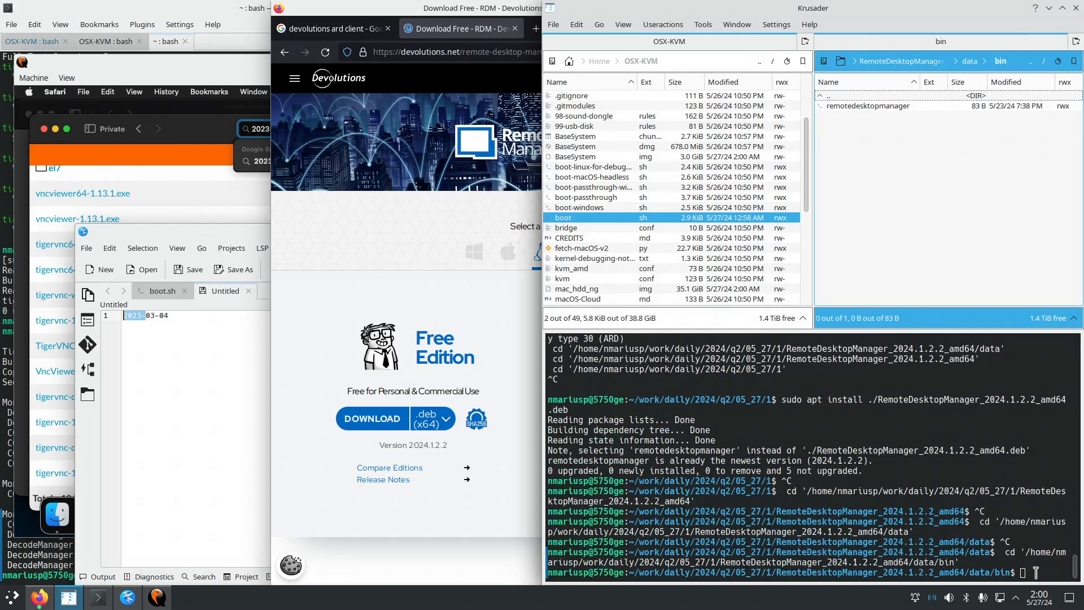
key("BackSpace")
key("BackSpace")
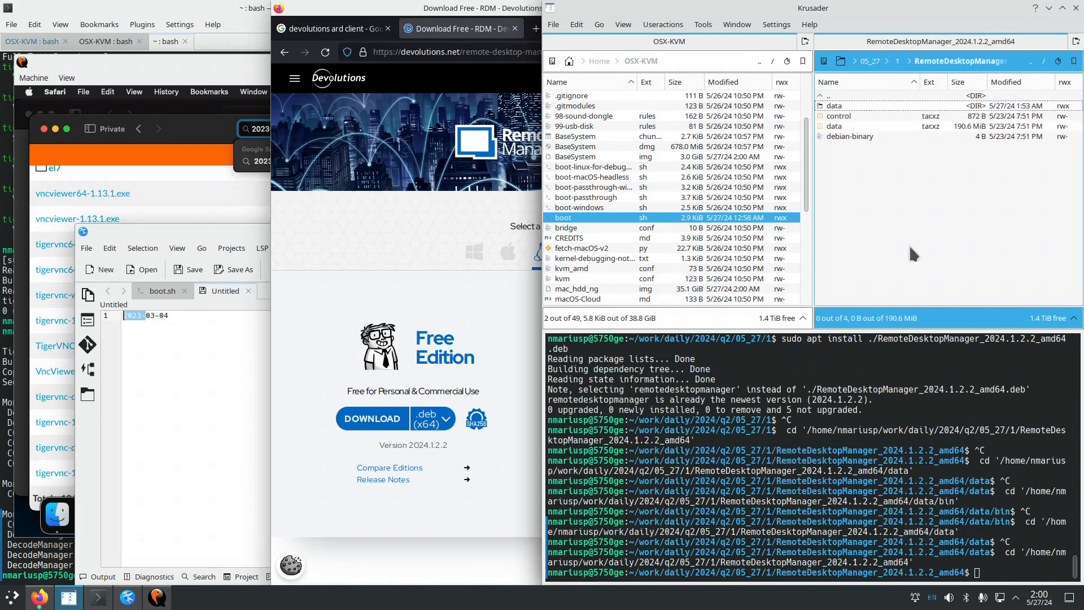
key("BackSpace")
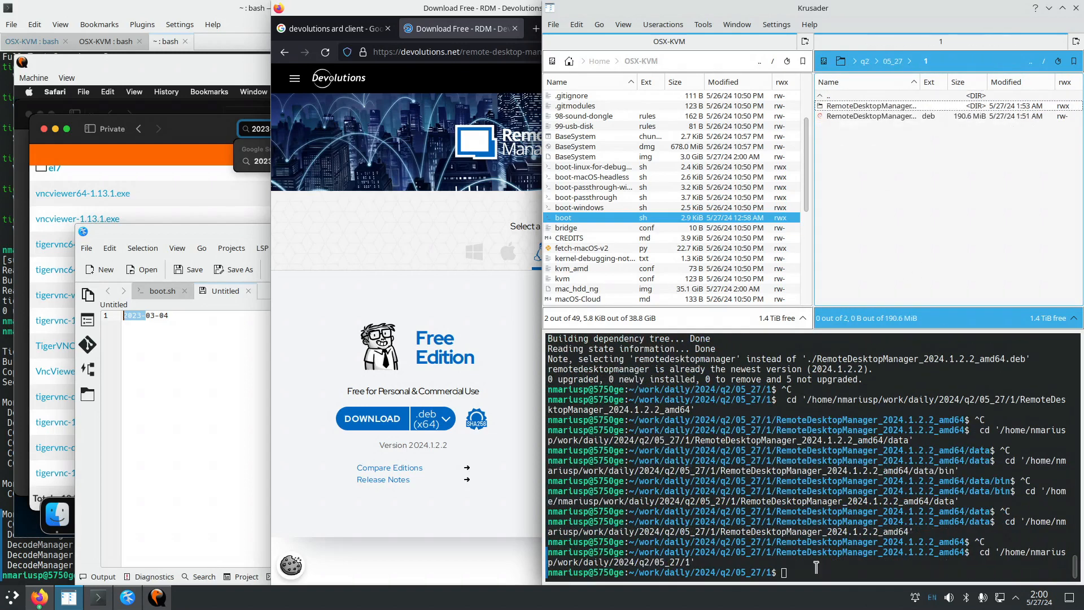
Launch Remote Desktop Manager from the KDE launcher by searching 'remote'.
left_click(12, 599)
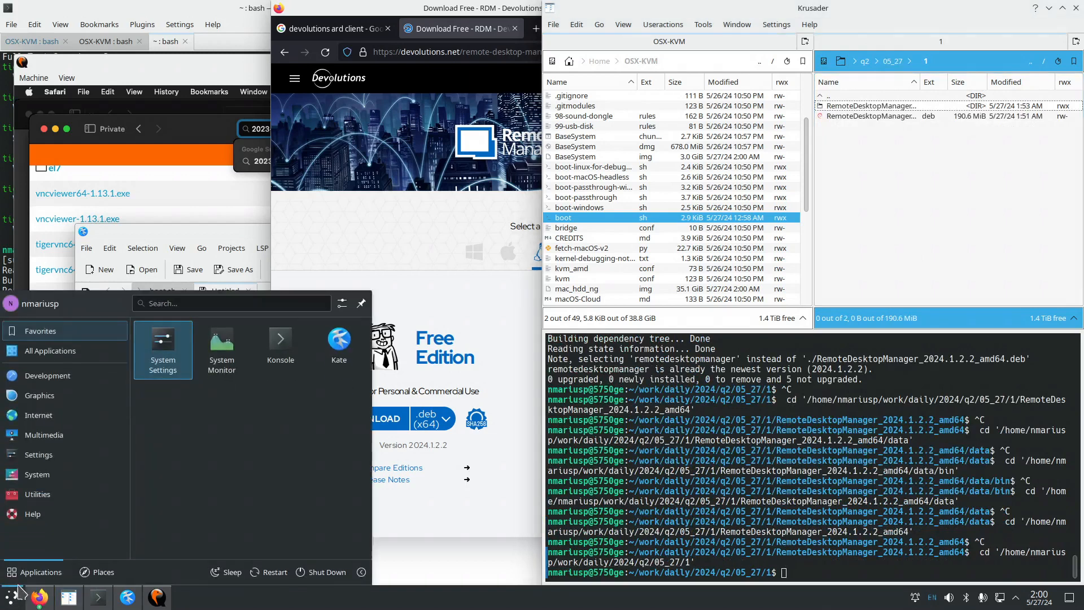
type("remote")
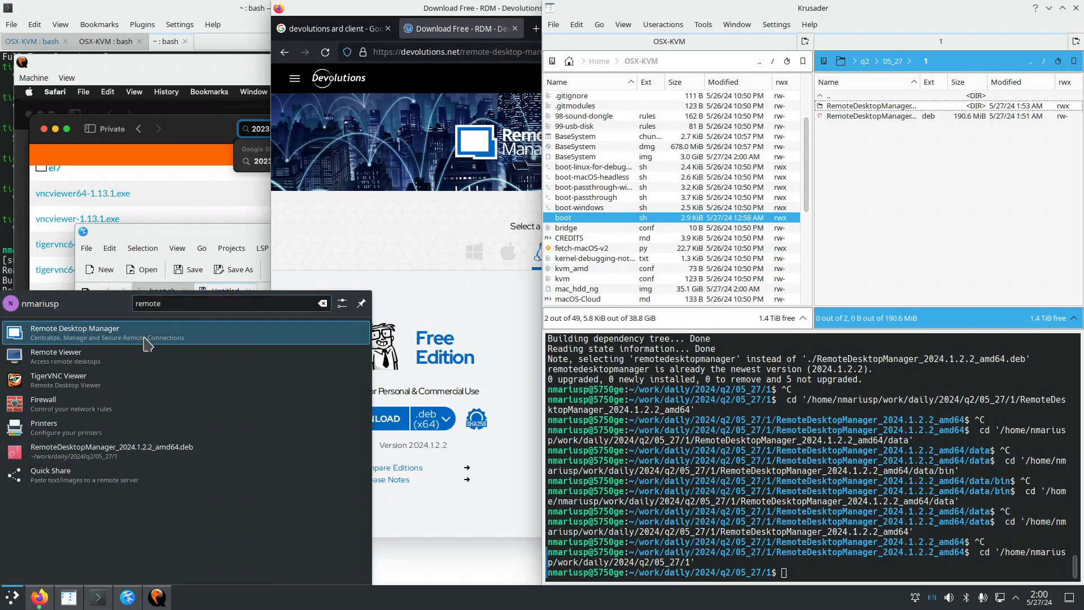
left_click(117, 336)
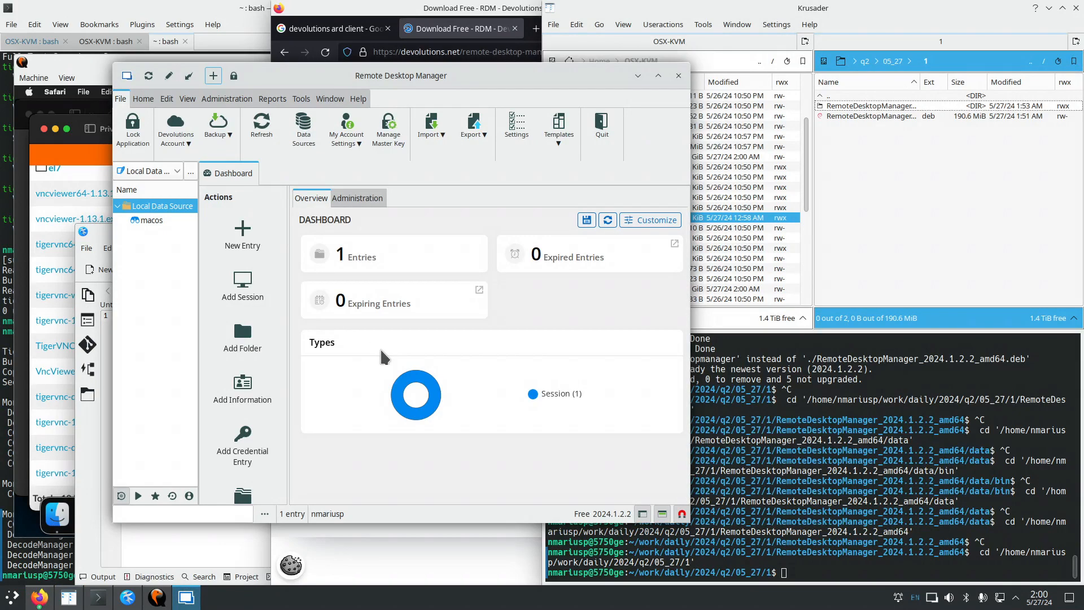
Delete the macos ARD entry and confirm with Yes.
right_click(154, 221)
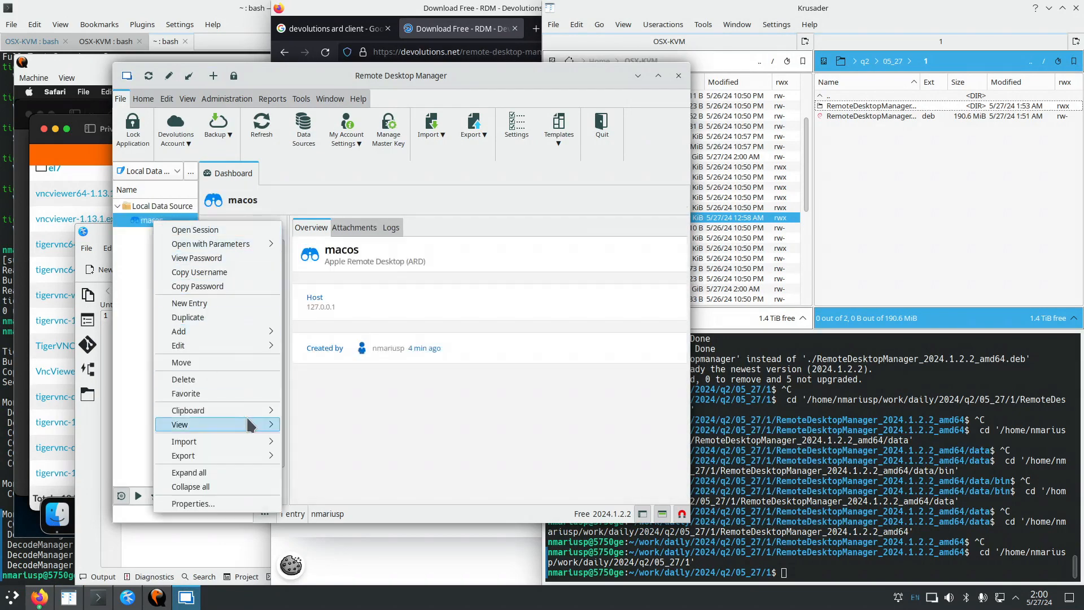
left_click(212, 379)
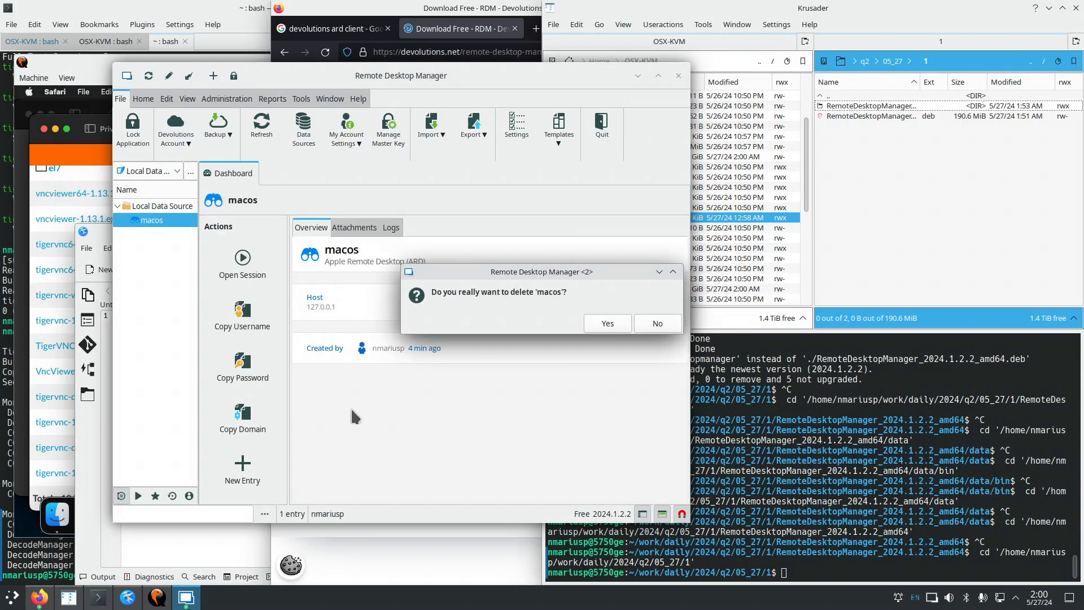
left_click(610, 324)
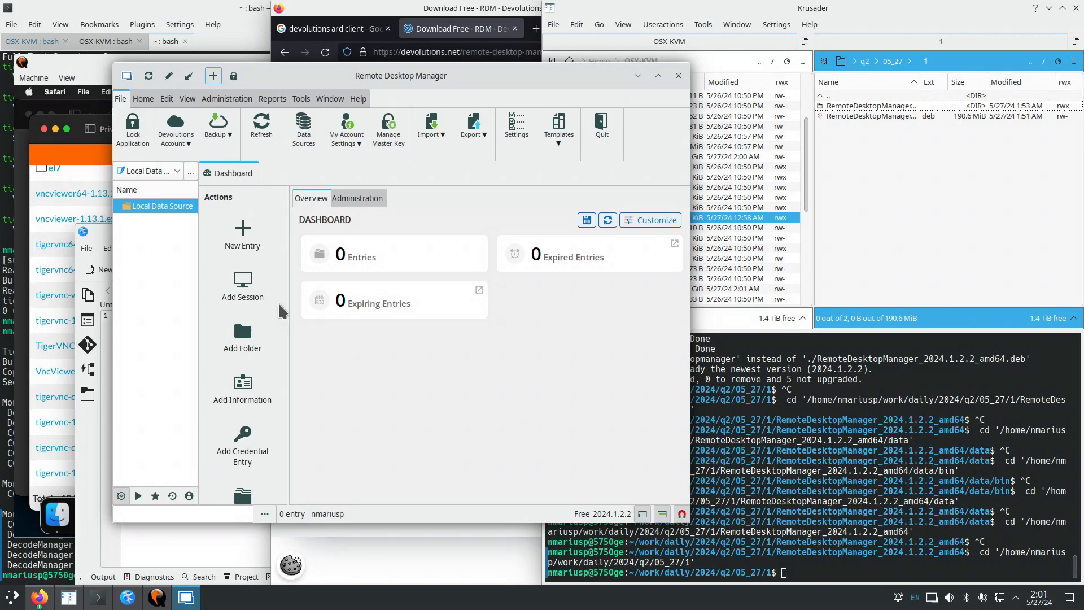
Create an Apple Remote Desktop entry named macos with host 127.0.0.1 and port 15900.
left_click(242, 285)
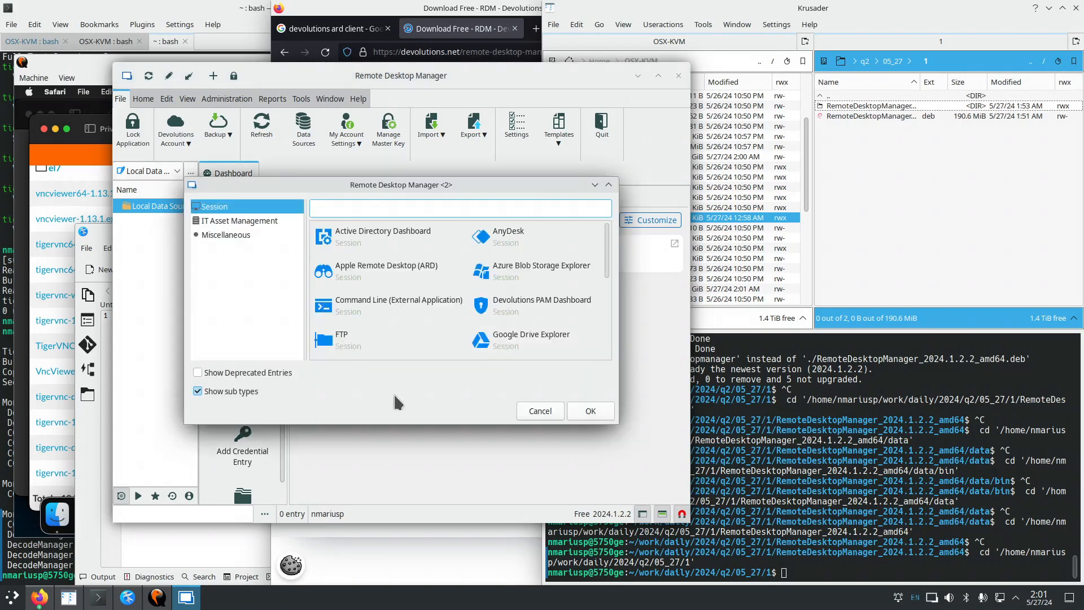
left_click(366, 275)
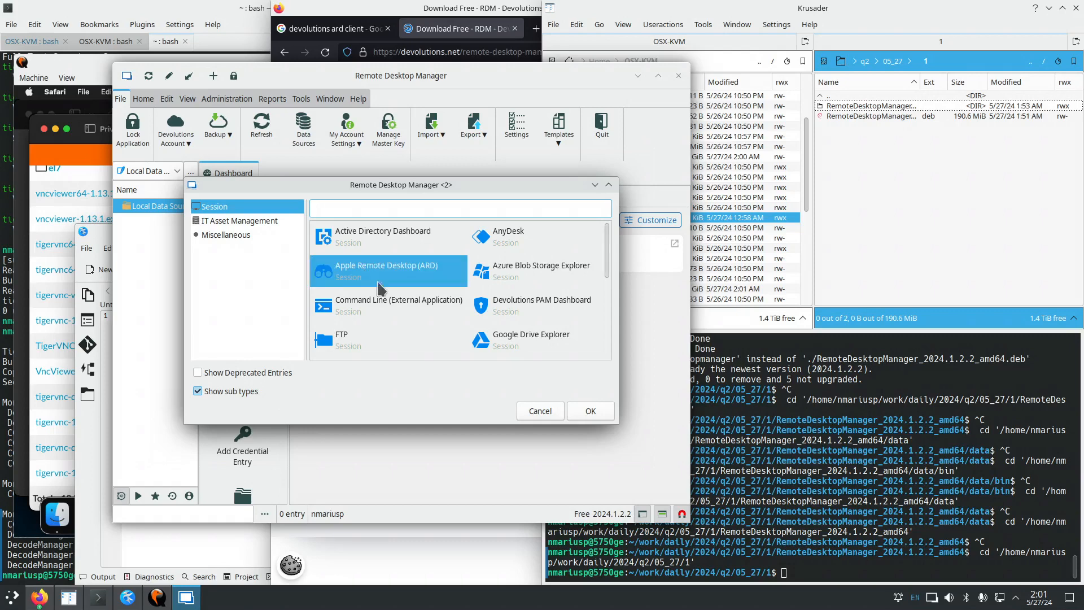
left_click(575, 418)
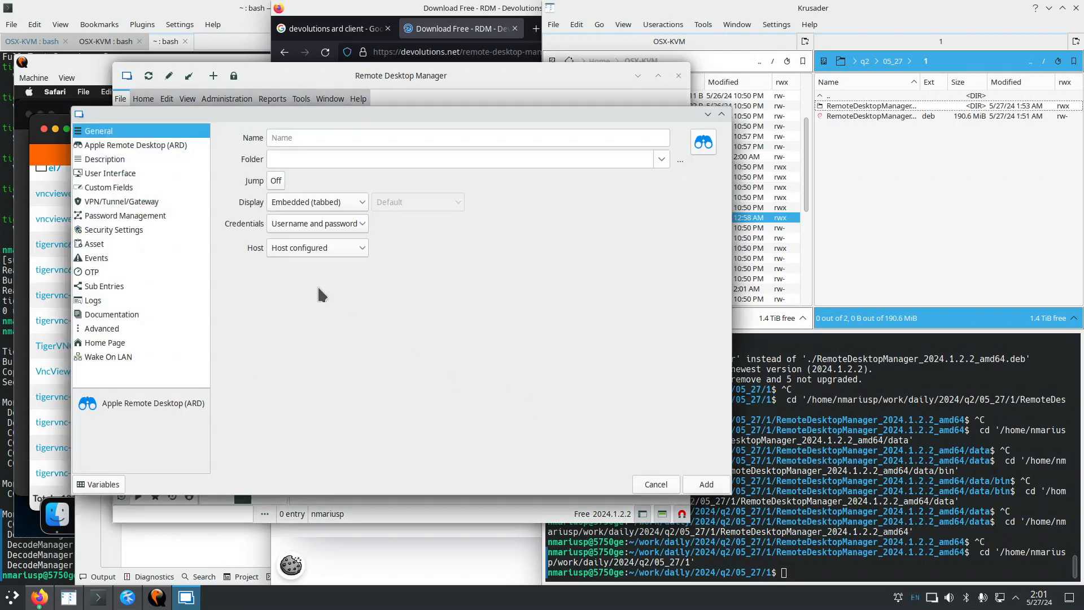
left_click(304, 138)
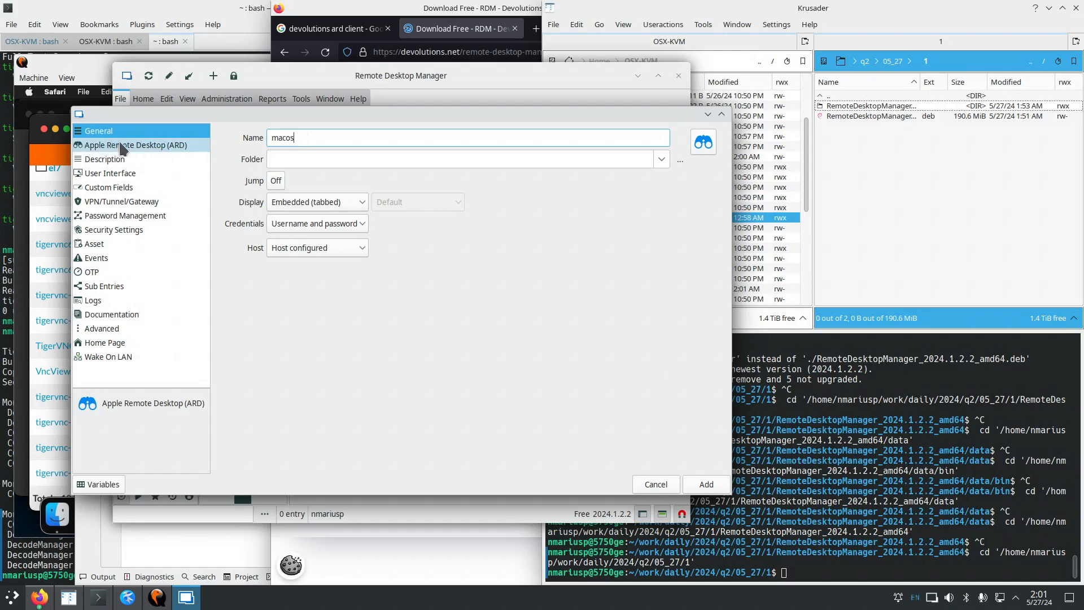
left_click(146, 148)
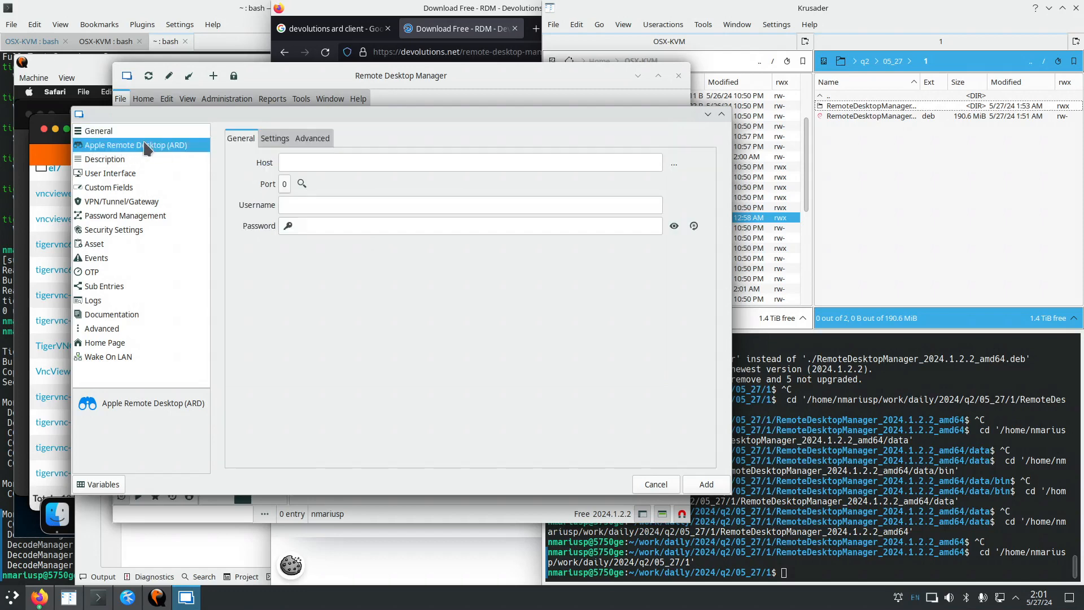
left_click(302, 163)
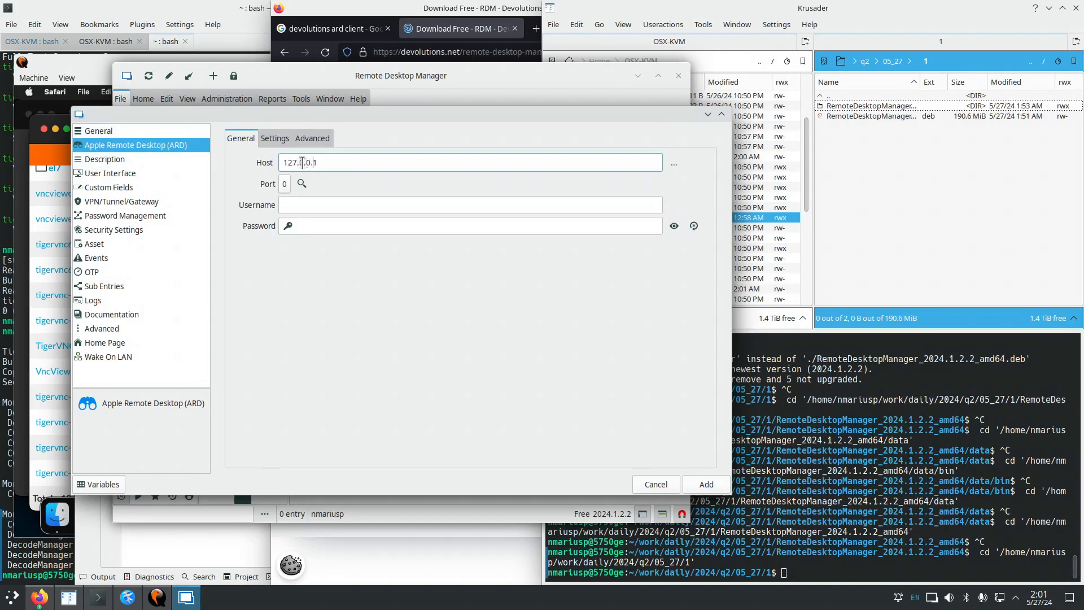
left_click(285, 183)
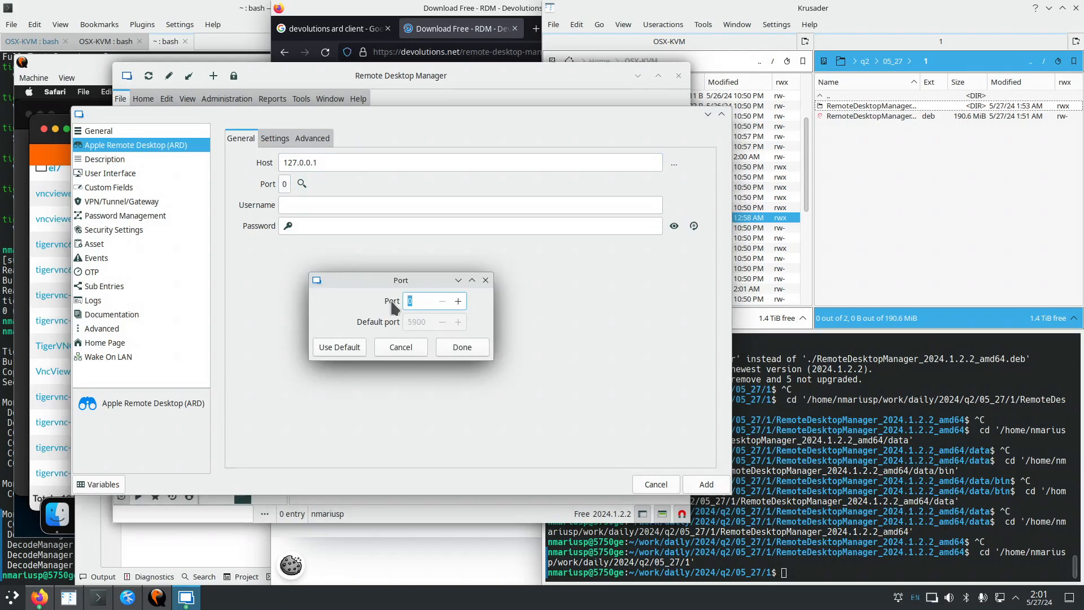
left_click(462, 347)
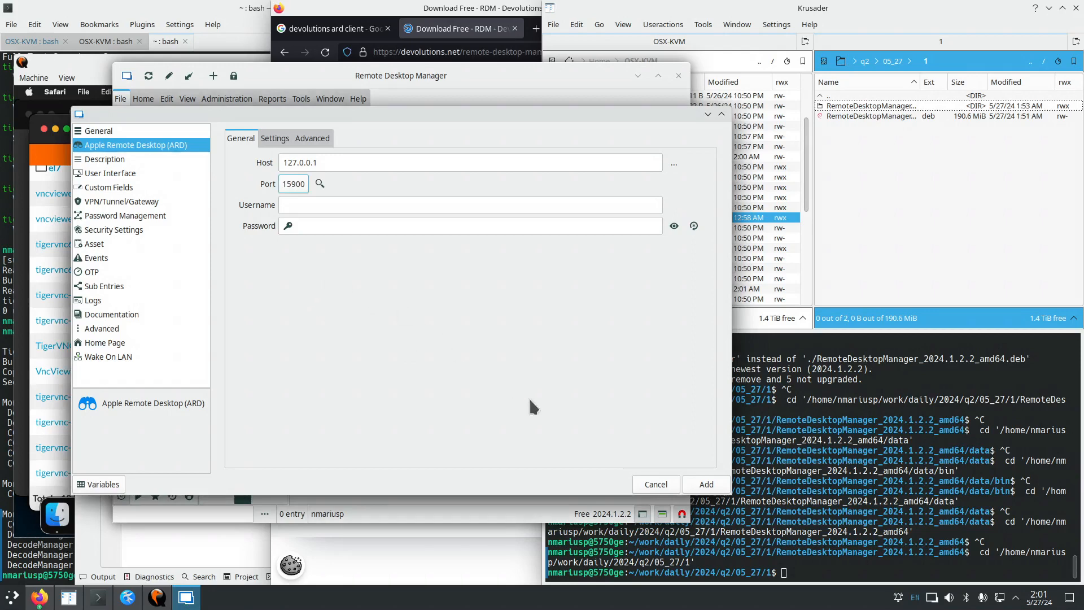
left_click(705, 483)
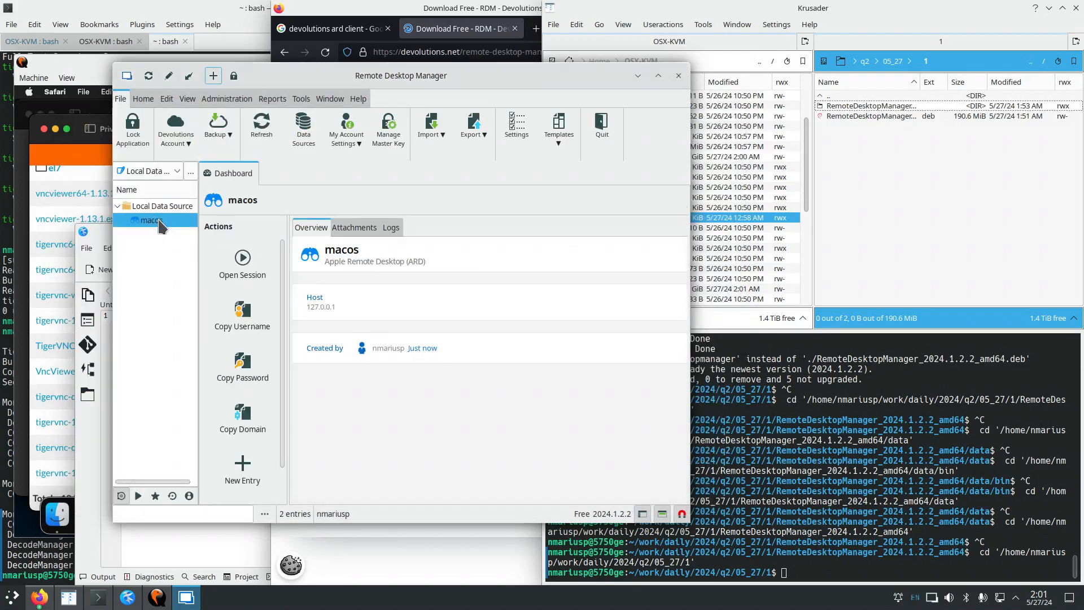
Open a session to macos, entering the Mac's username and password in the Credentials Dialog.
right_click(165, 227)
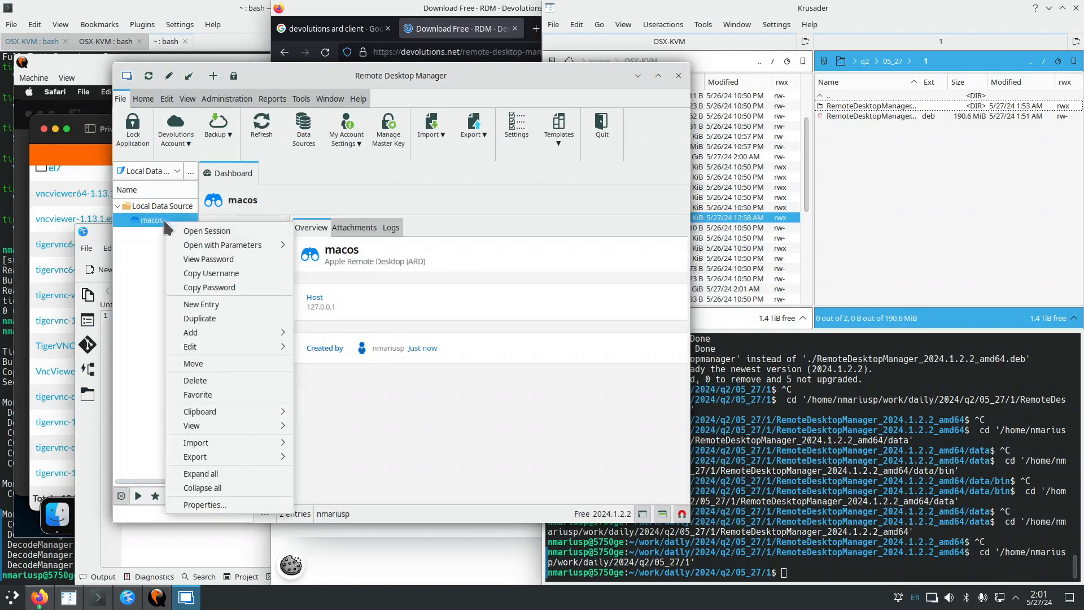
left_click(218, 231)
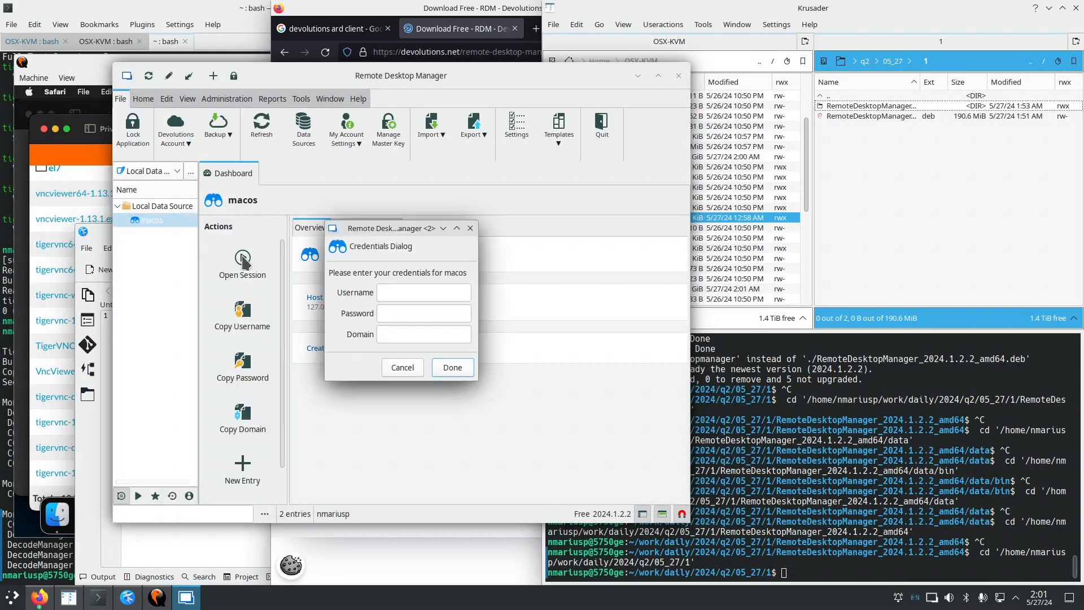
left_click(401, 294)
type("administrator")
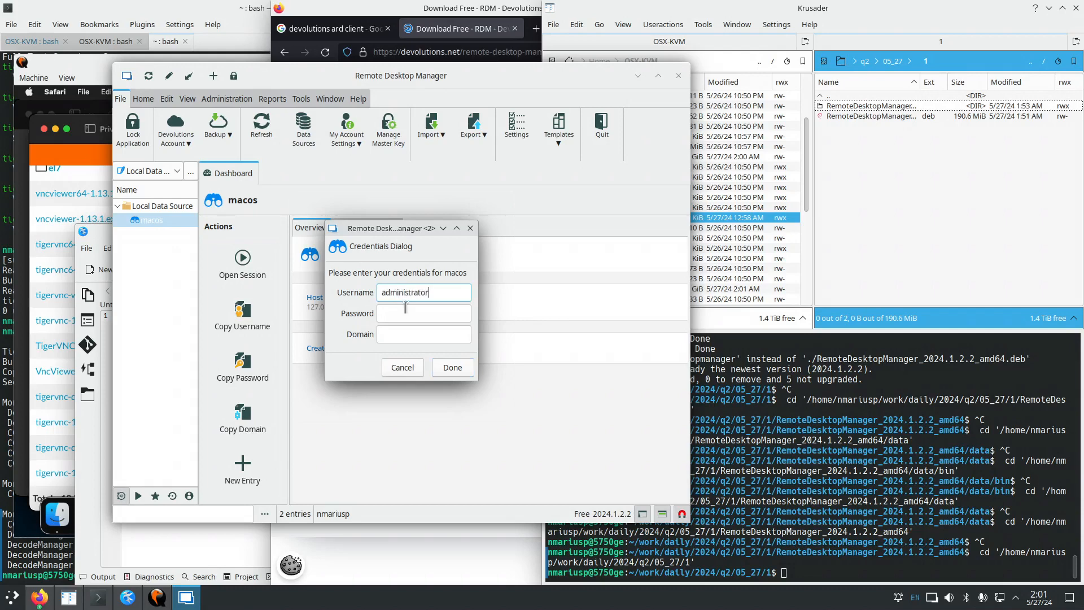
left_click(404, 315)
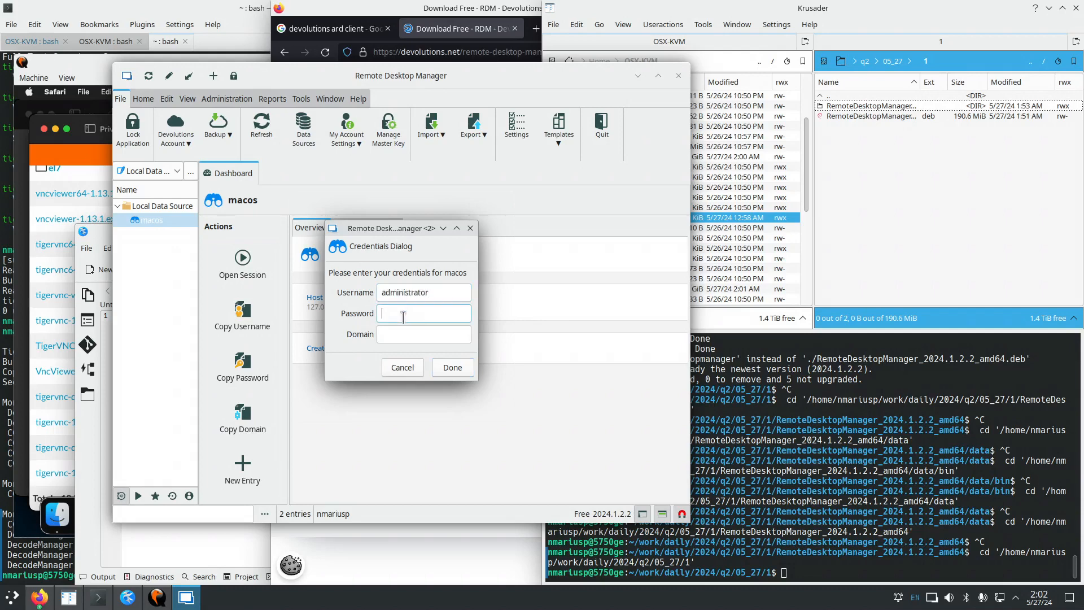
type("****")
left_click(447, 374)
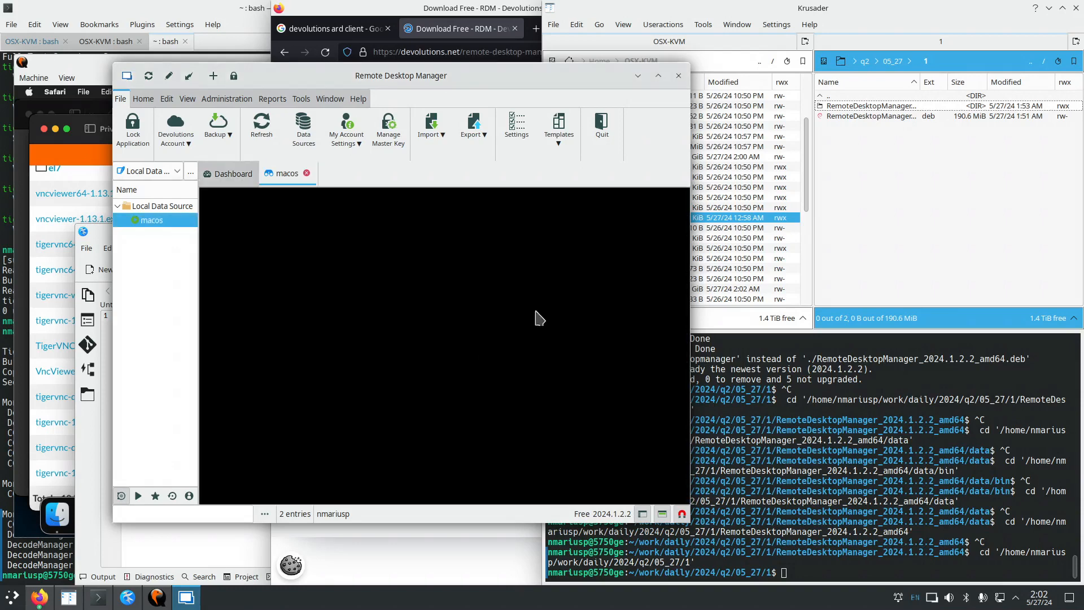
Copy the tigervnc-1.13.1.exe date 2023-03-04 from Safari onto line 3 of the scratch note.
left_click(657, 76)
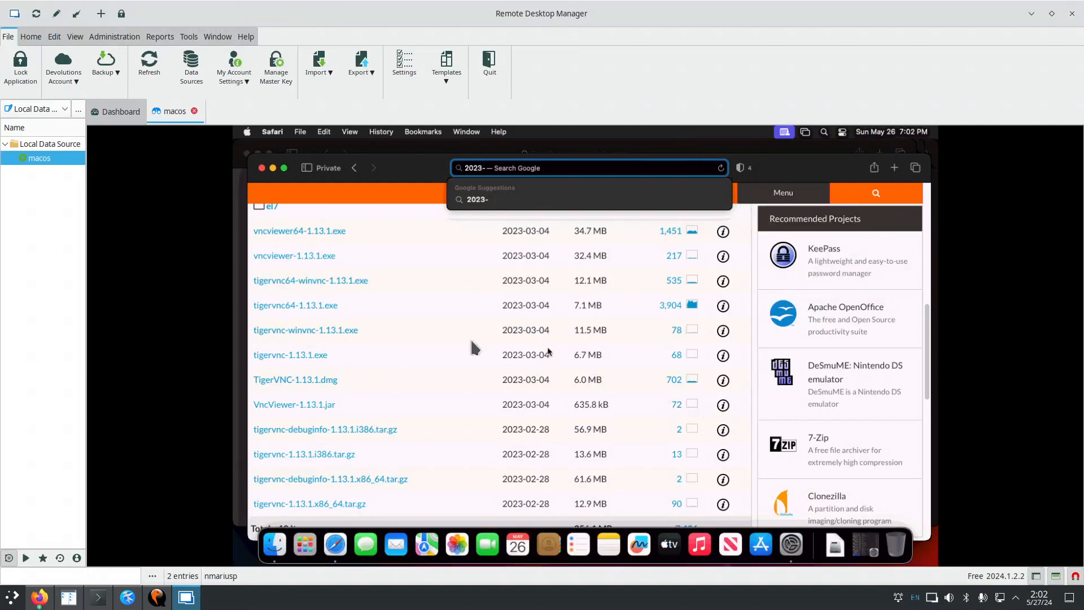
mouse_move(547, 357)
left_mouse_down()
mouse_move(500, 360)
mouse_move(526, 363)
left_mouse_up()
right_click(527, 363)
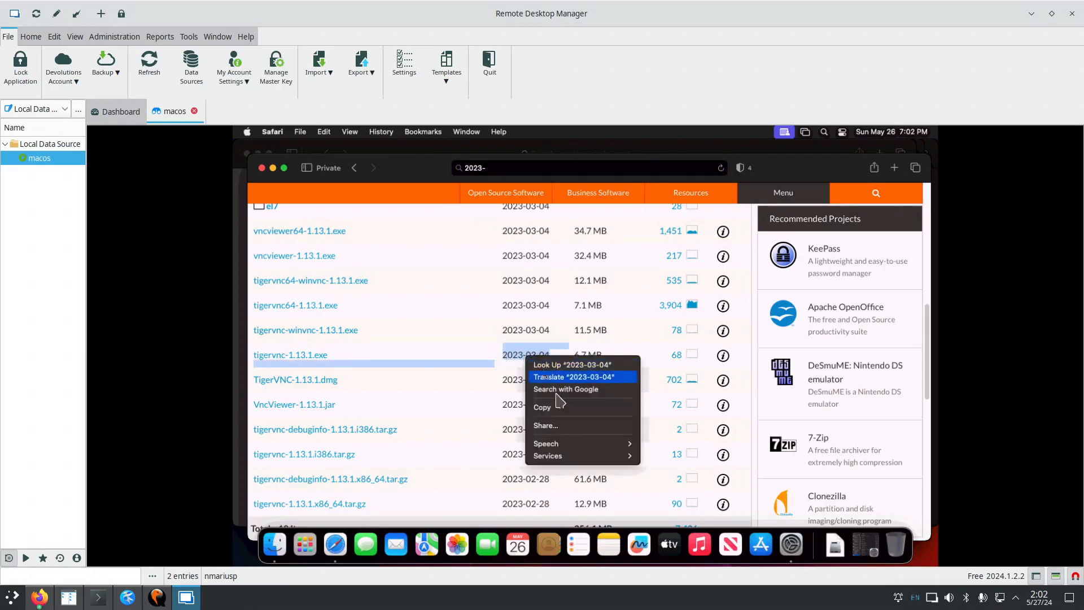
left_click(542, 406)
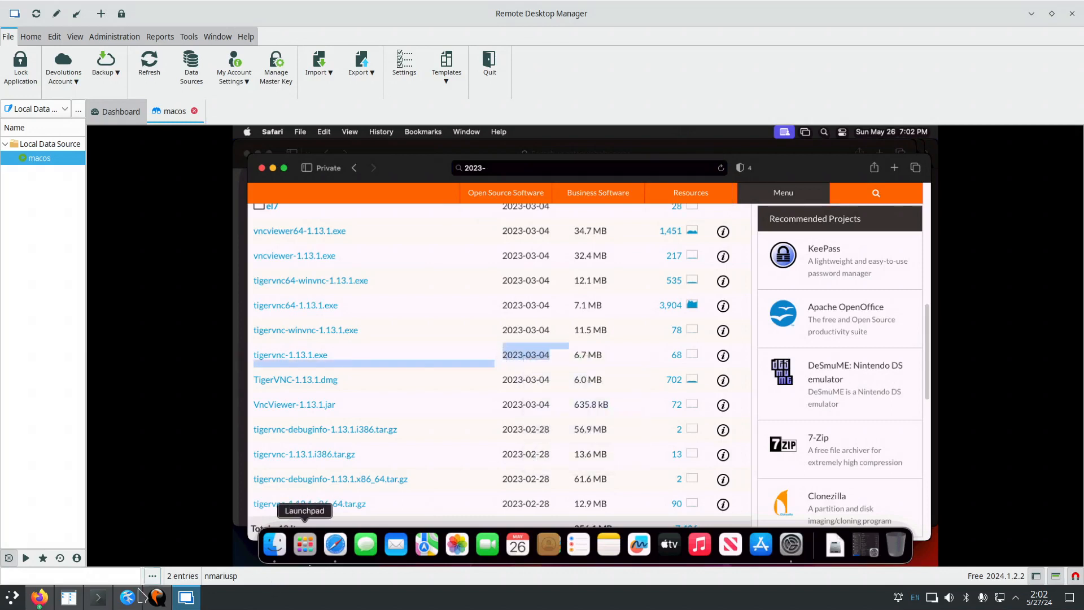
left_click(128, 597)
key("End")
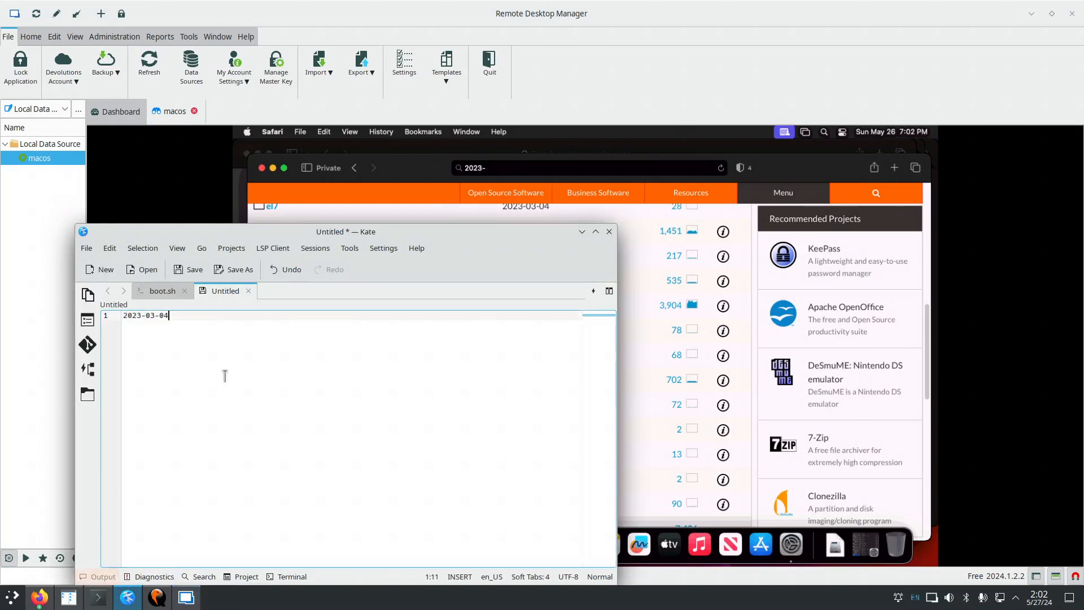
key("Return")
key("Return")
key("ctrl+v")
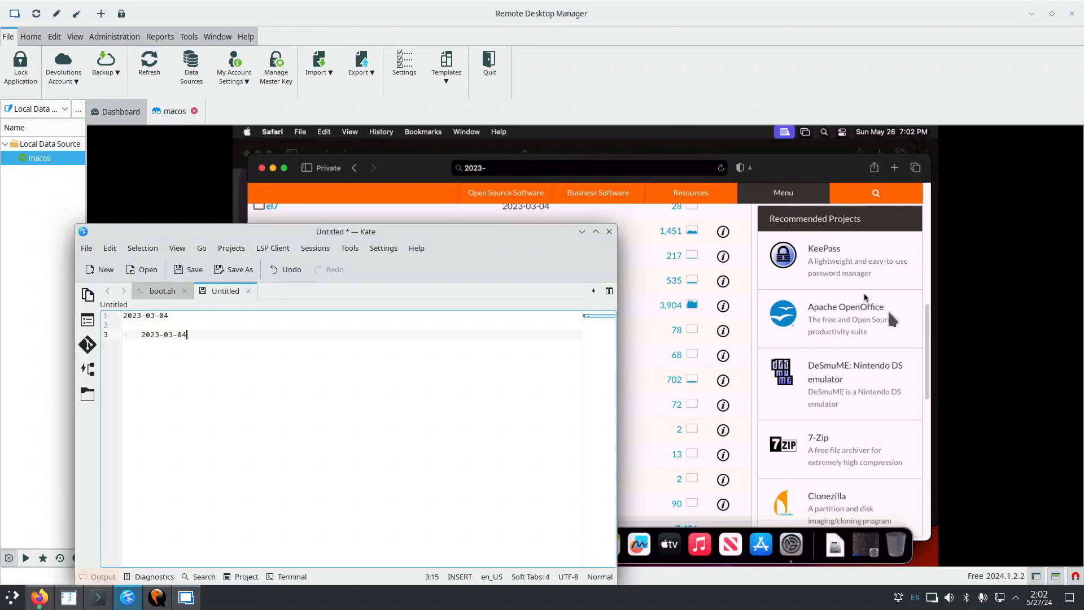
Copy the dates and sizes of three file rows and paste them over the note's text.
left_click(911, 339)
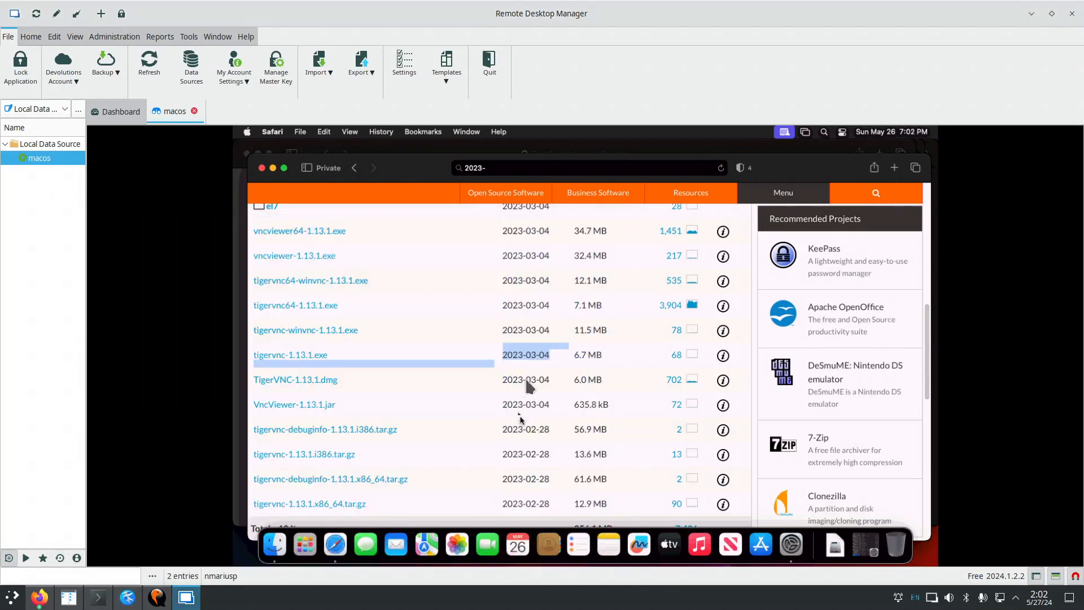
left_click(551, 387)
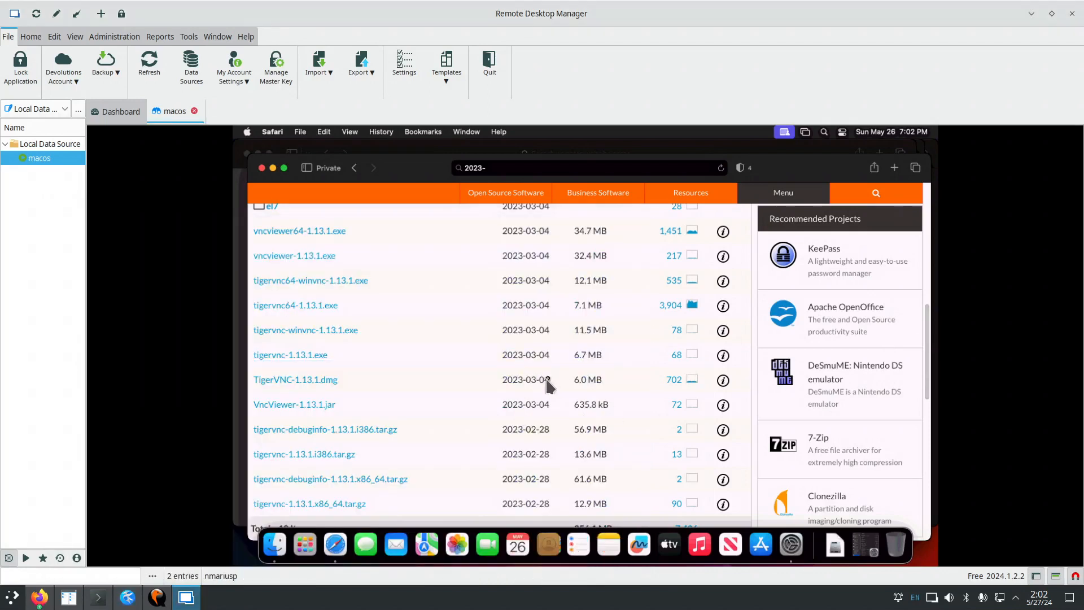
left_click_drag(602, 381, 508, 327)
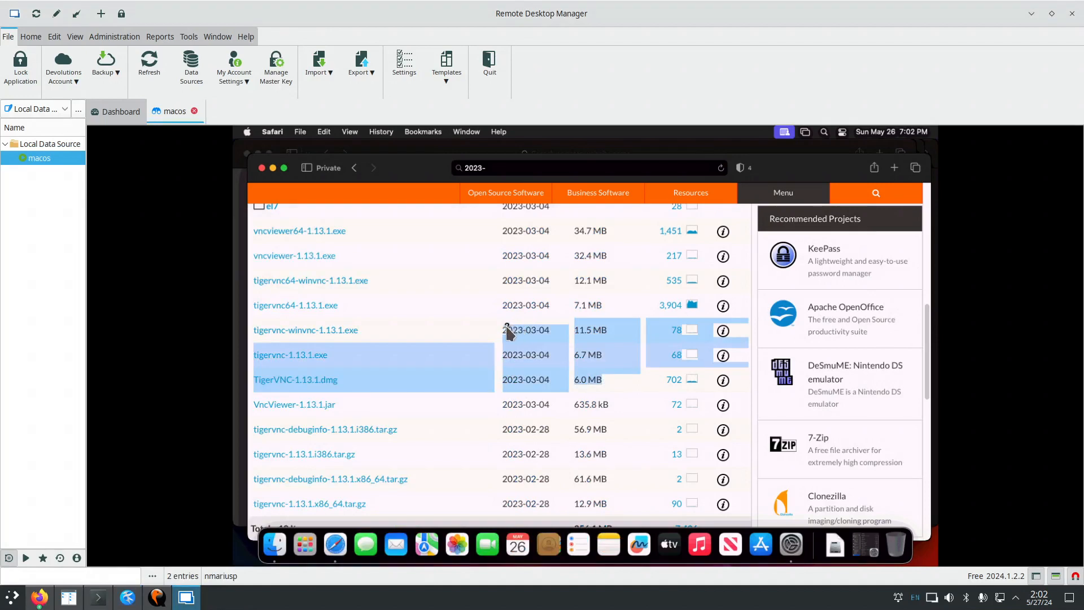
right_click(528, 335)
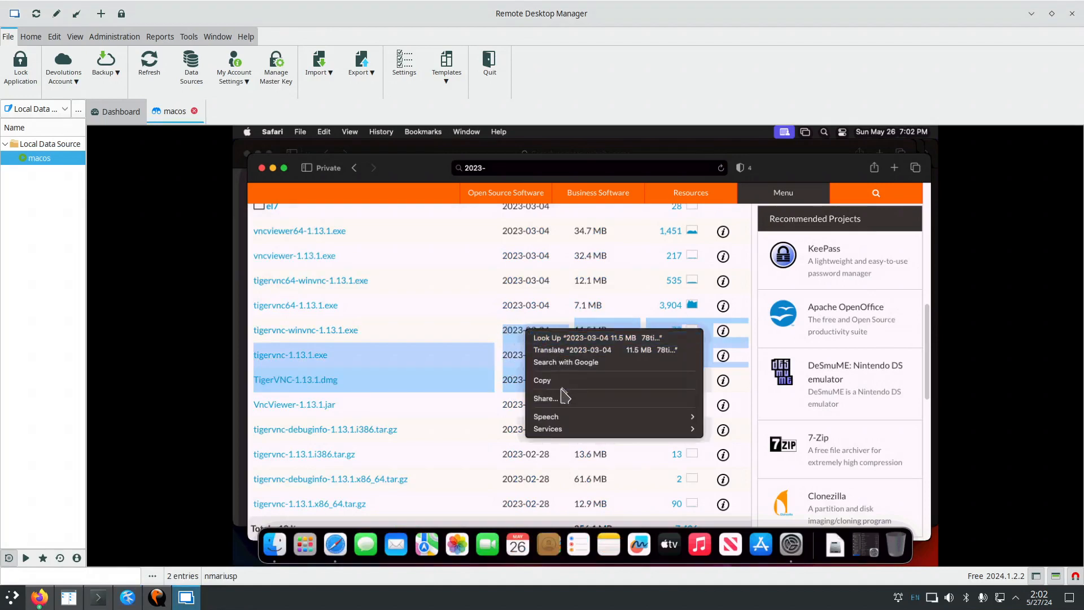
left_click(562, 382)
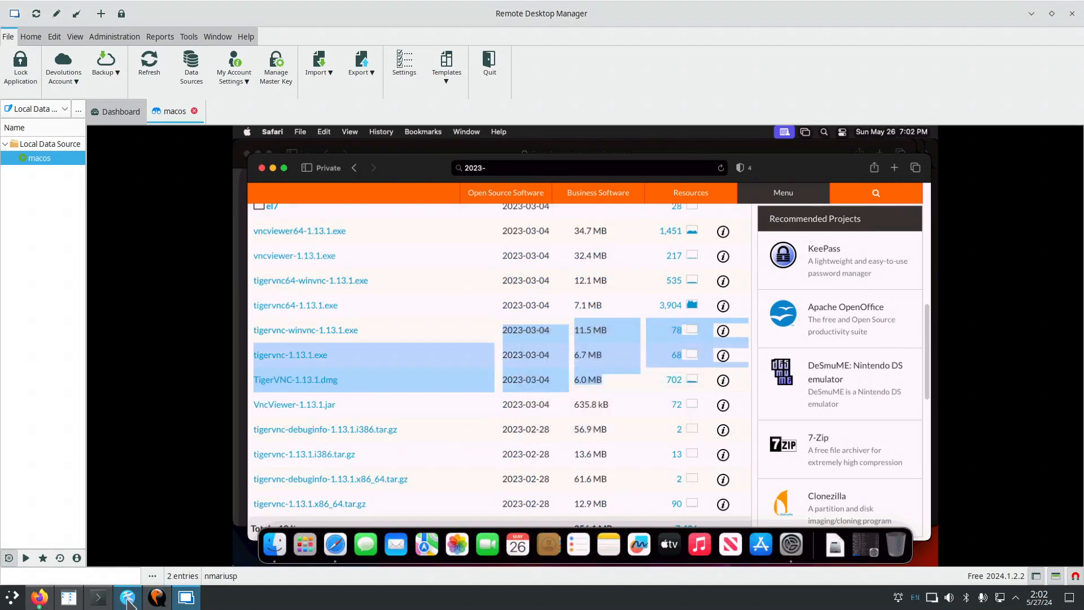
left_click(128, 598)
key("ctrl+a")
key("ctrl+v")
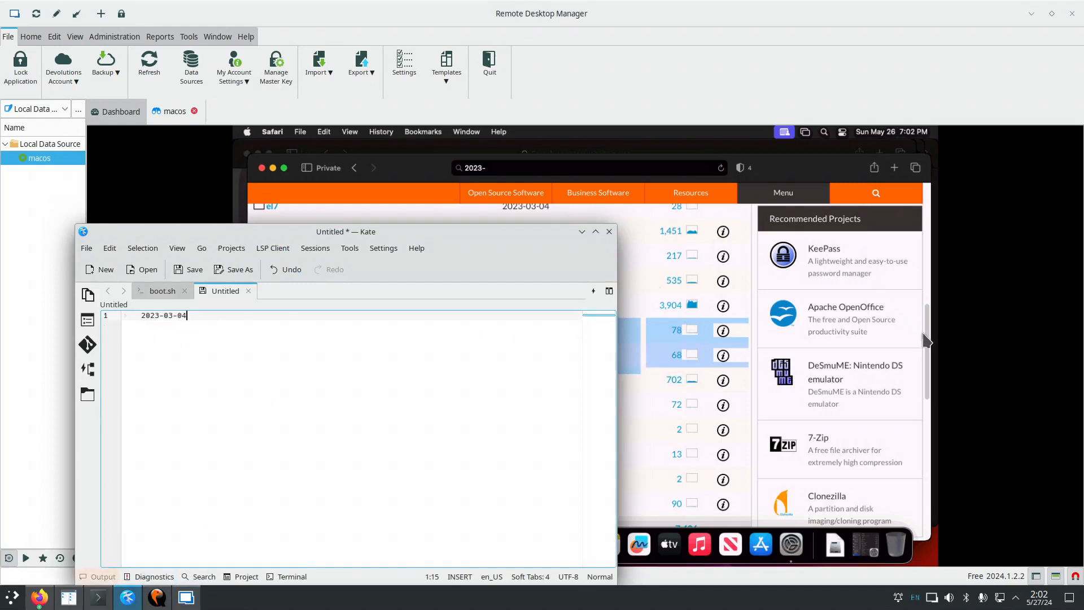
Replace the note's contents with the 6.0 MB size of TigerVNC-1.13.1.dmg.
left_click(926, 341)
left_click(609, 393)
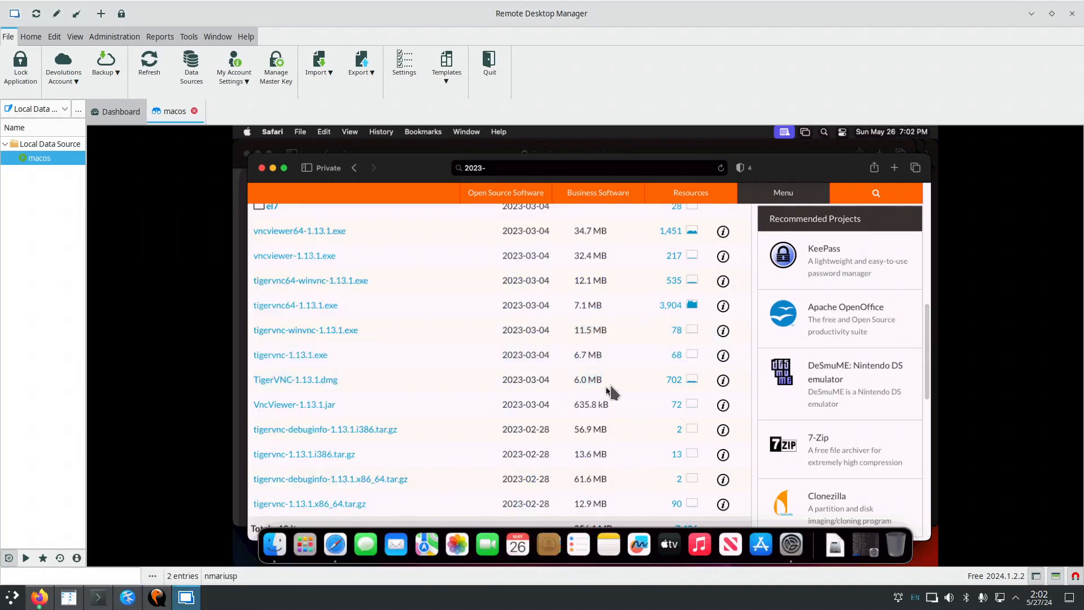
left_click_drag(613, 392, 578, 380)
right_click(590, 378)
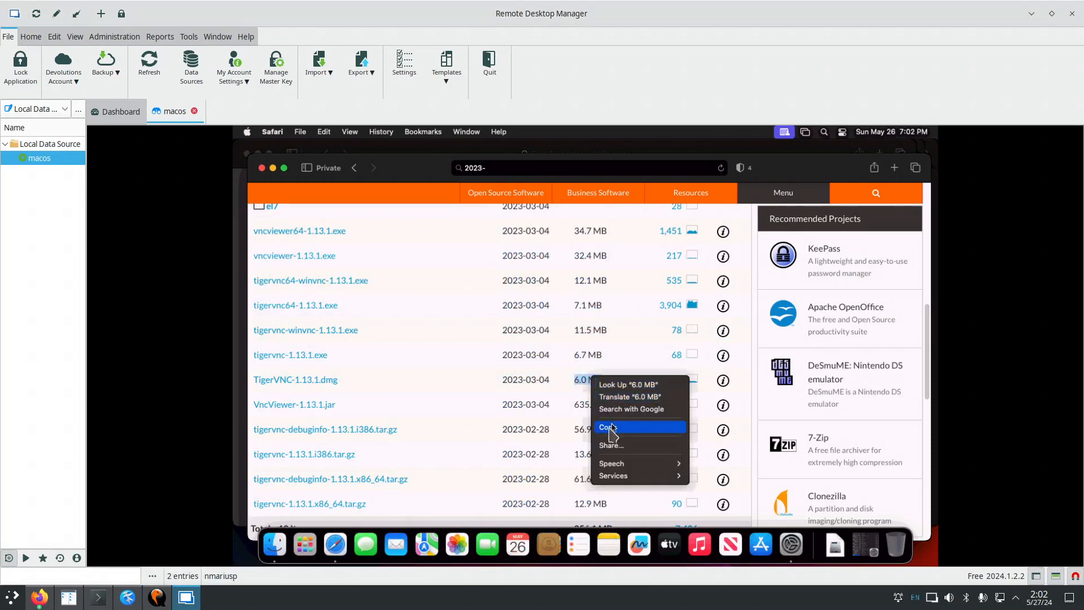
left_click(613, 428)
left_click(127, 597)
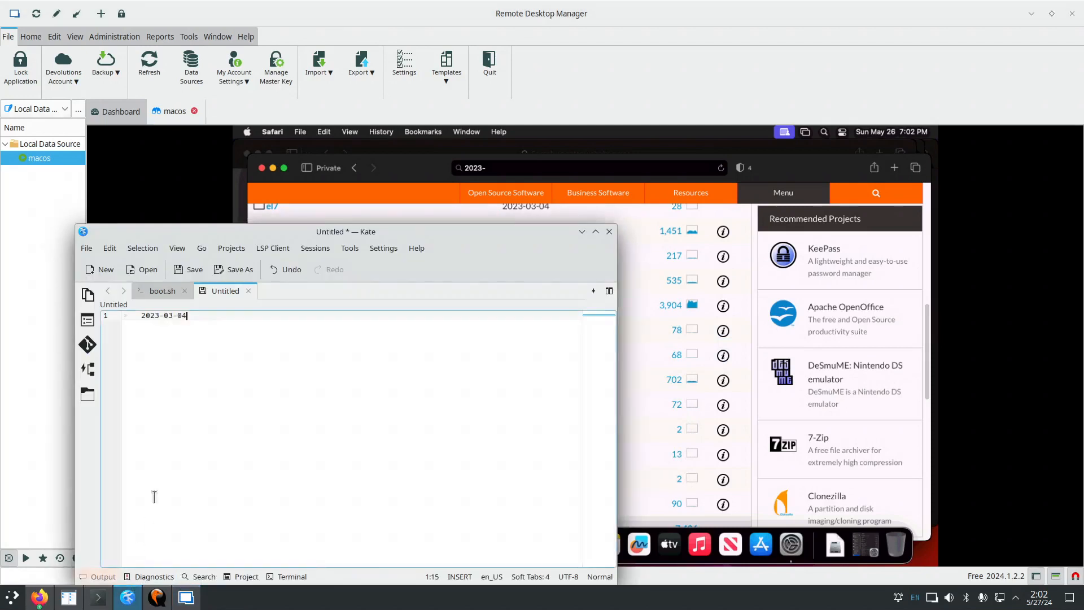
key("ctrl+a")
key("ctrl+v")
Copy just the 6.0 from the note's first line to the clipboard.
left_click_drag(167, 316, 122, 308)
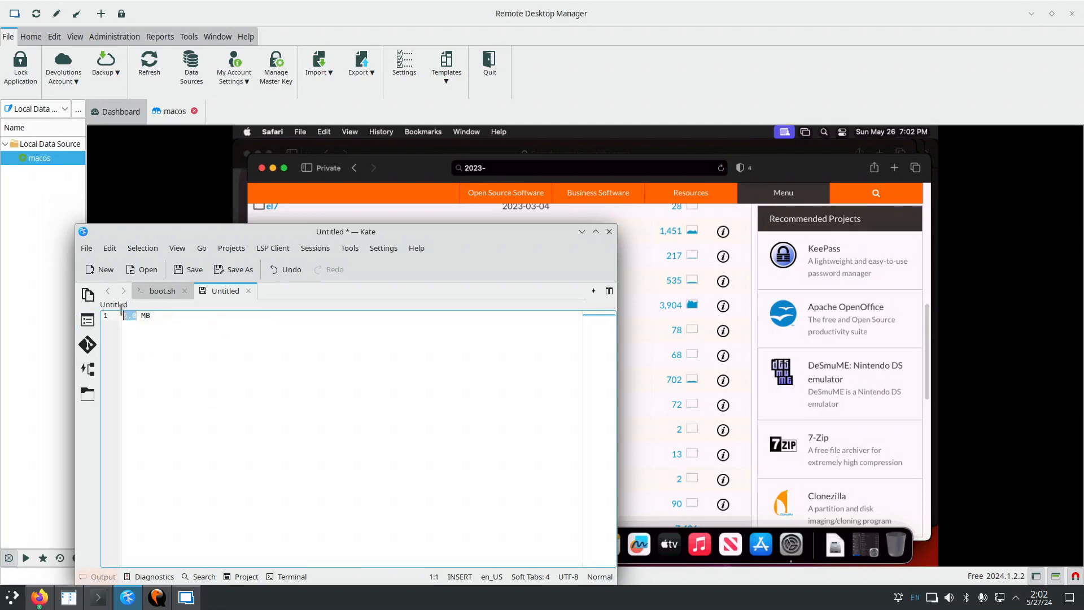
right_click(127, 317)
left_click(158, 341)
left_click(486, 169)
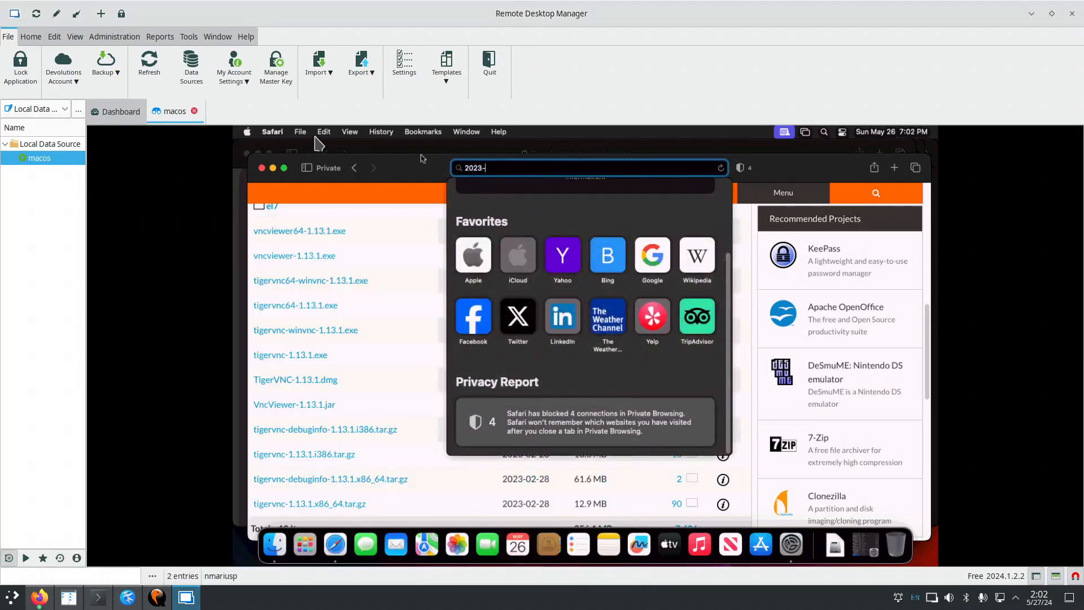
Paste 6.0 after 2023- in Safari's address bar, then minimize that Safari window.
left_click(324, 131)
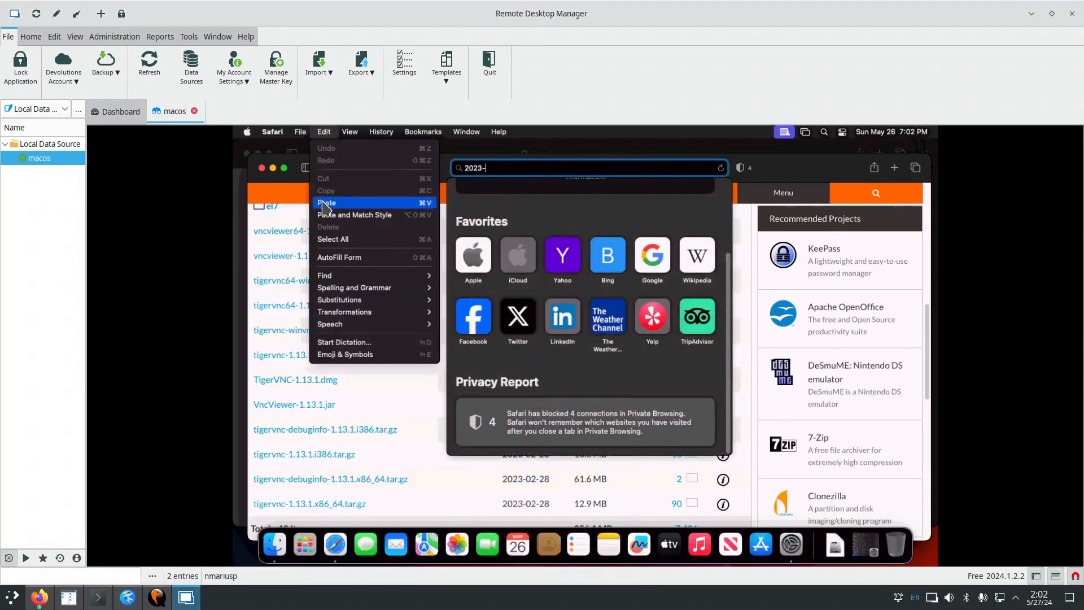
left_click(325, 204)
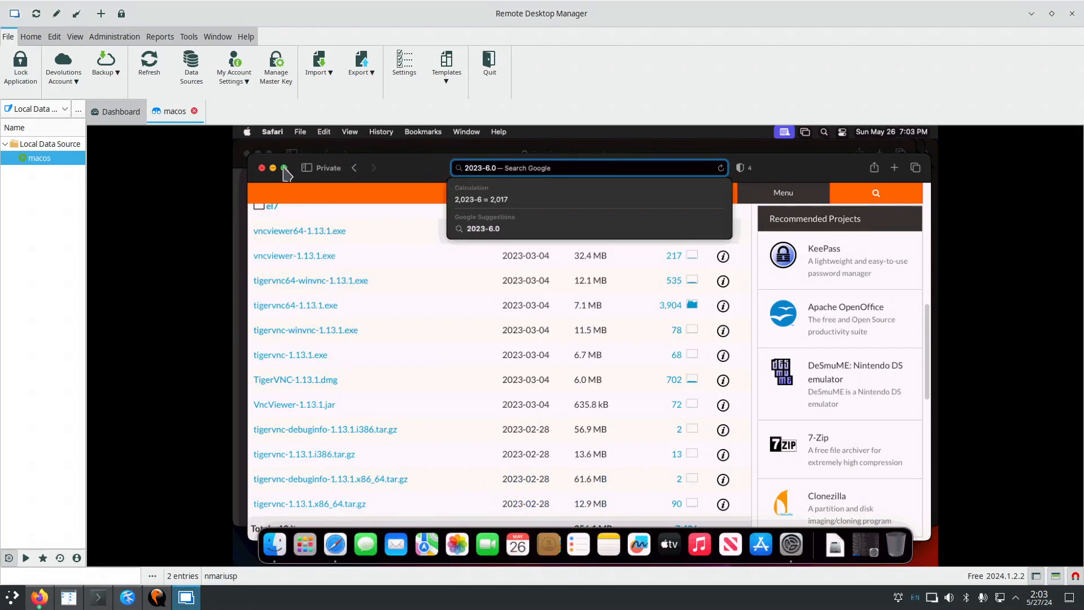
left_click(274, 169)
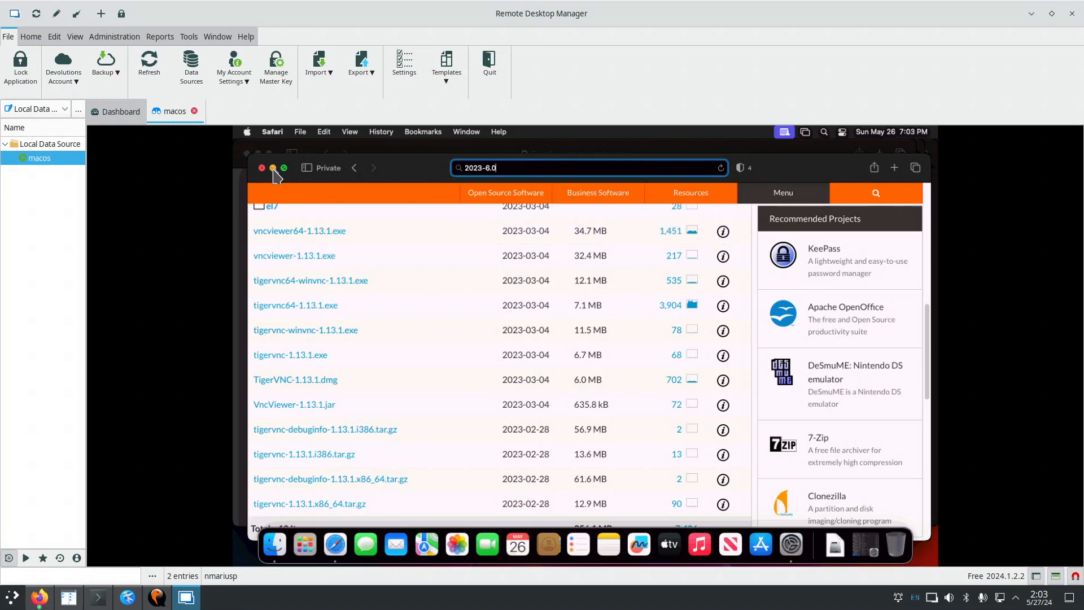
left_click(273, 168)
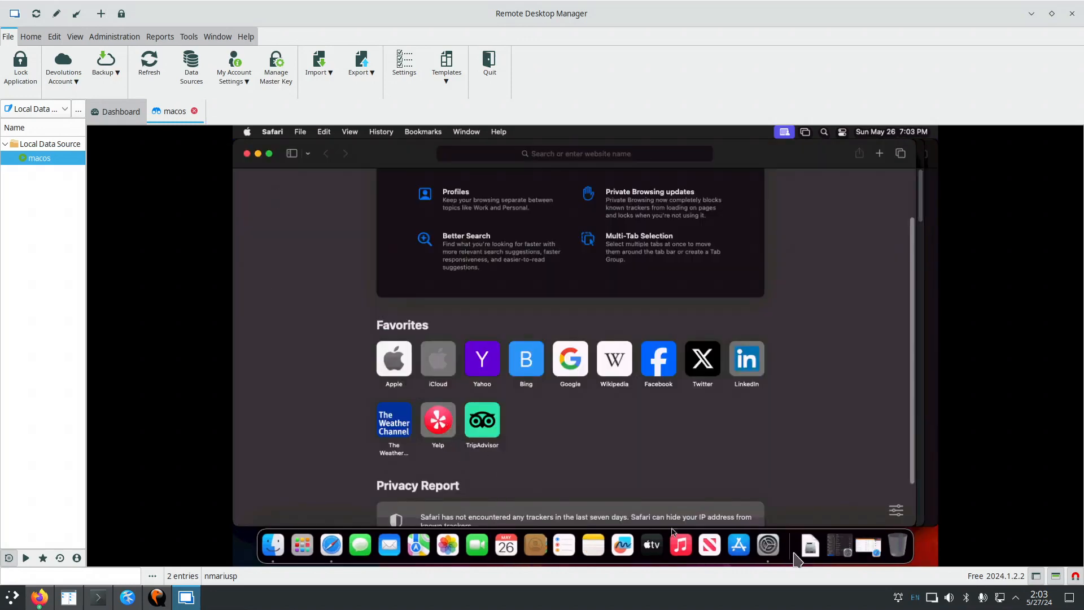
left_click(769, 548)
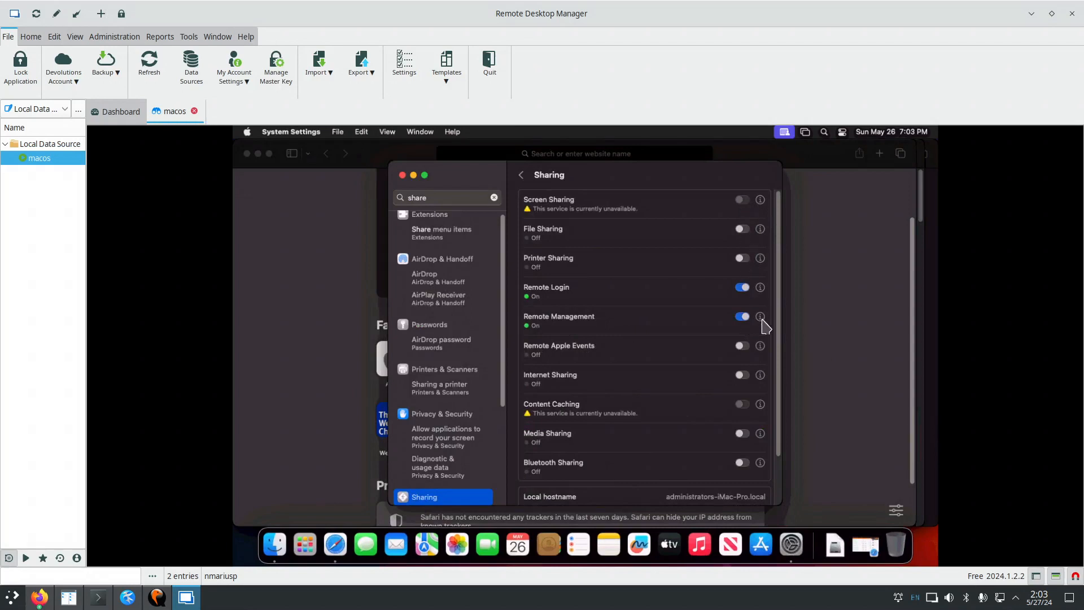
Confirm Remote Management computer settings letting VNC viewers control the screen with a password.
left_click(762, 319)
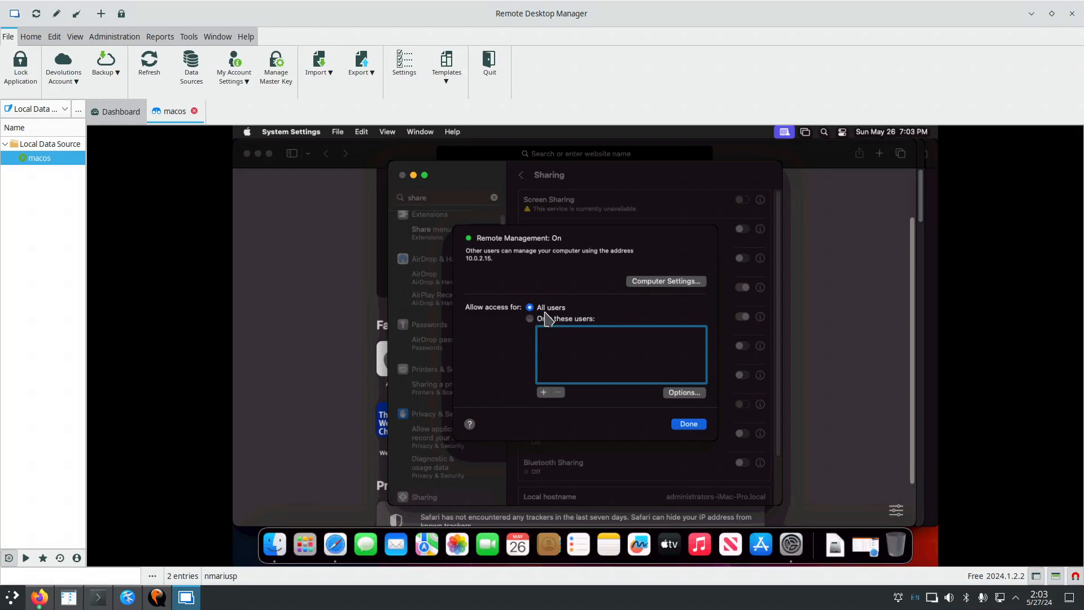
left_click(662, 282)
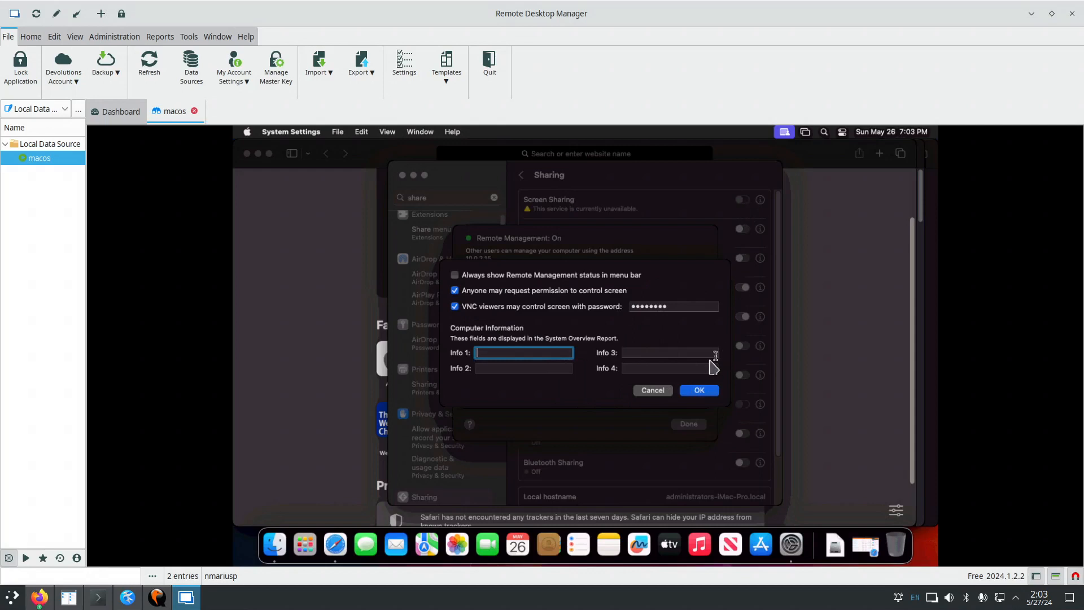
left_click(700, 392)
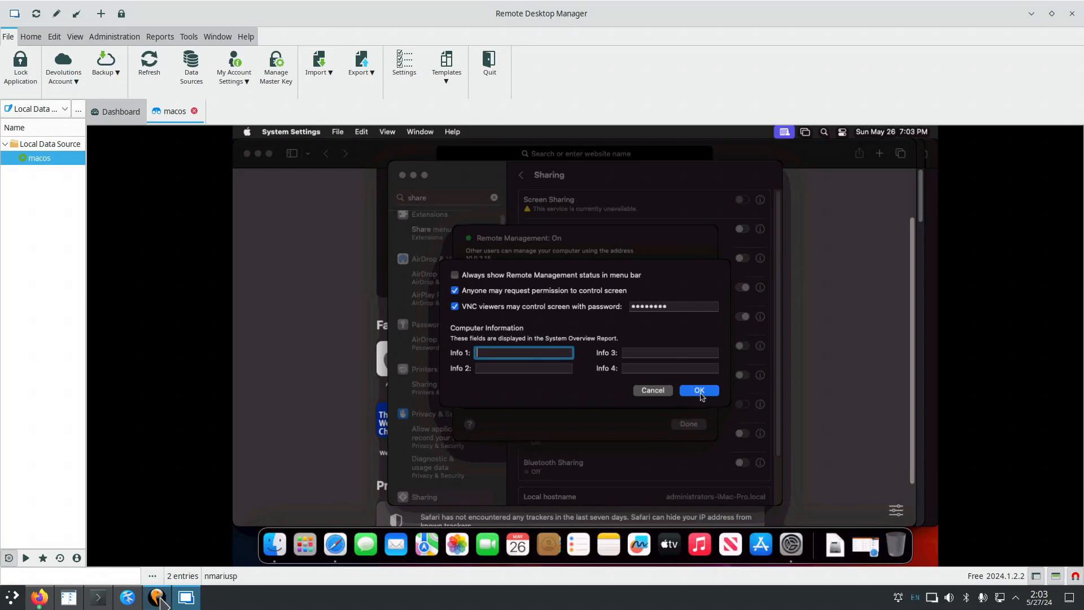
left_click(158, 598)
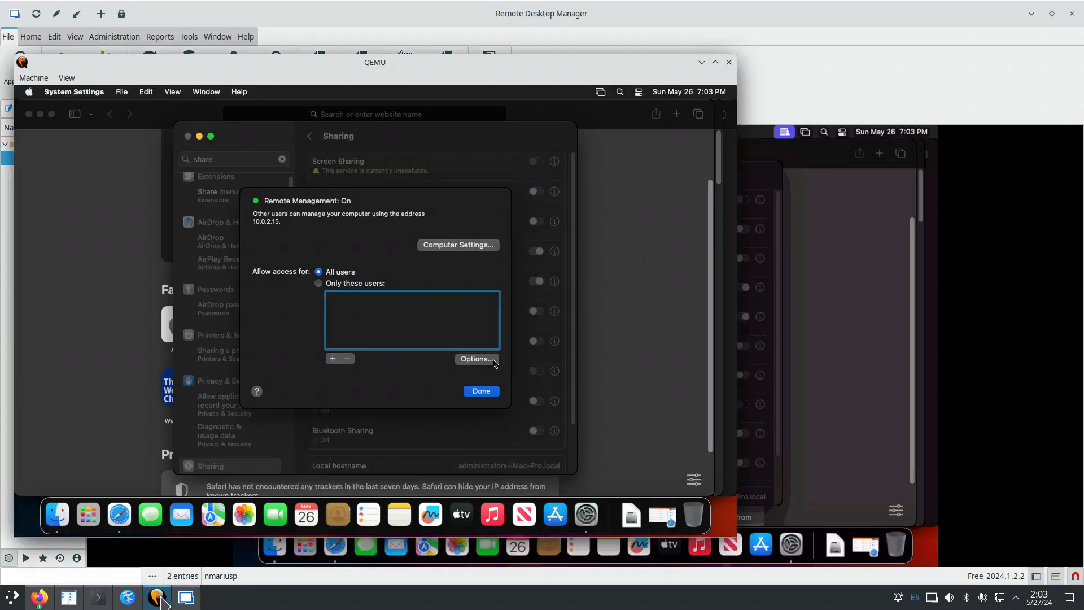
Close the Remote Management details with Done and minimize the QEMU window.
left_click(489, 393)
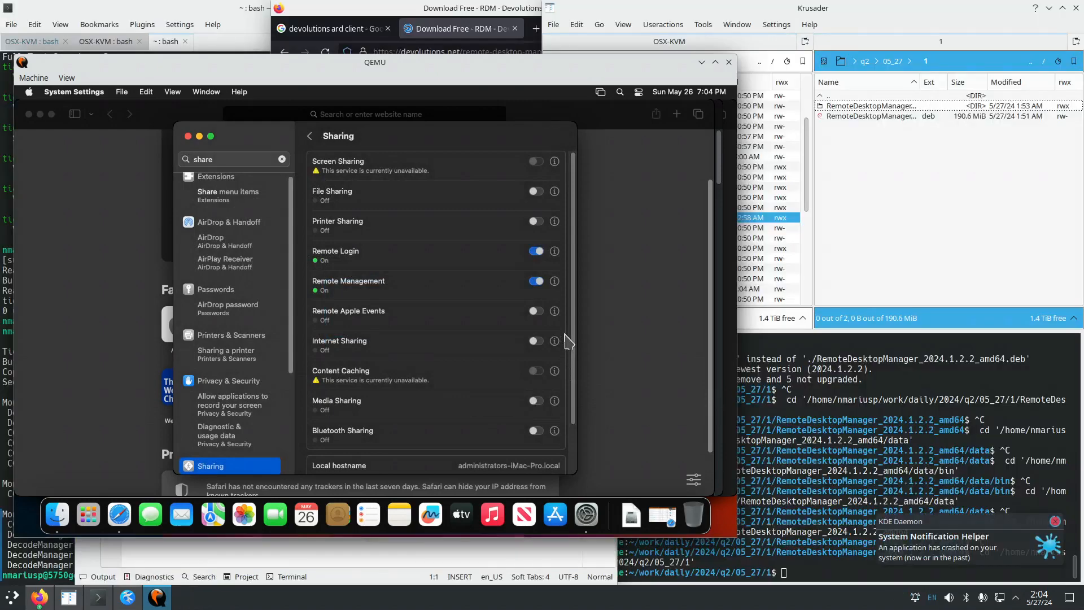
left_click(702, 62)
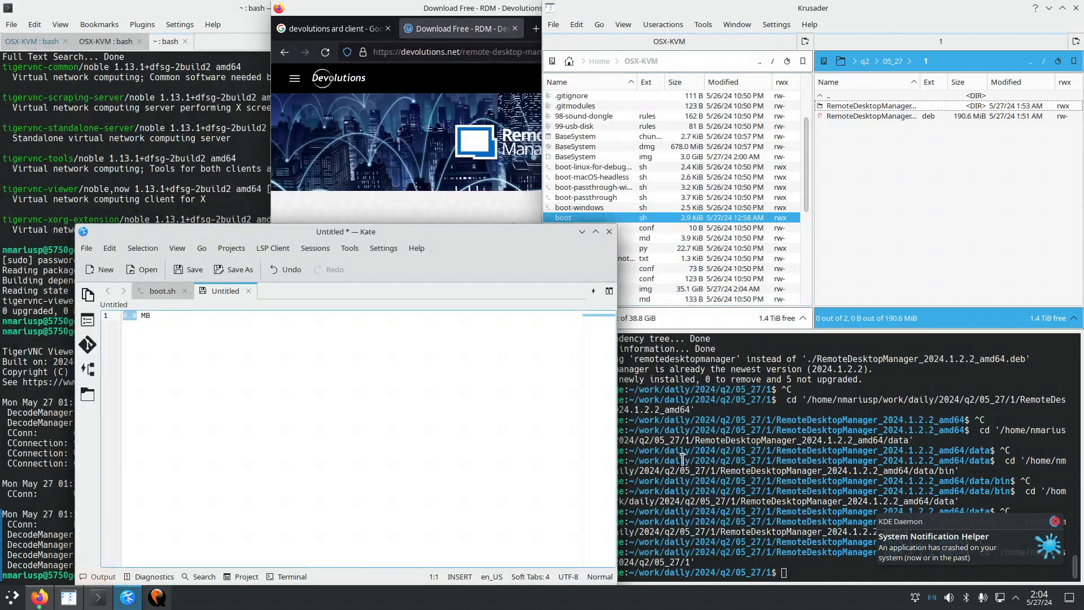